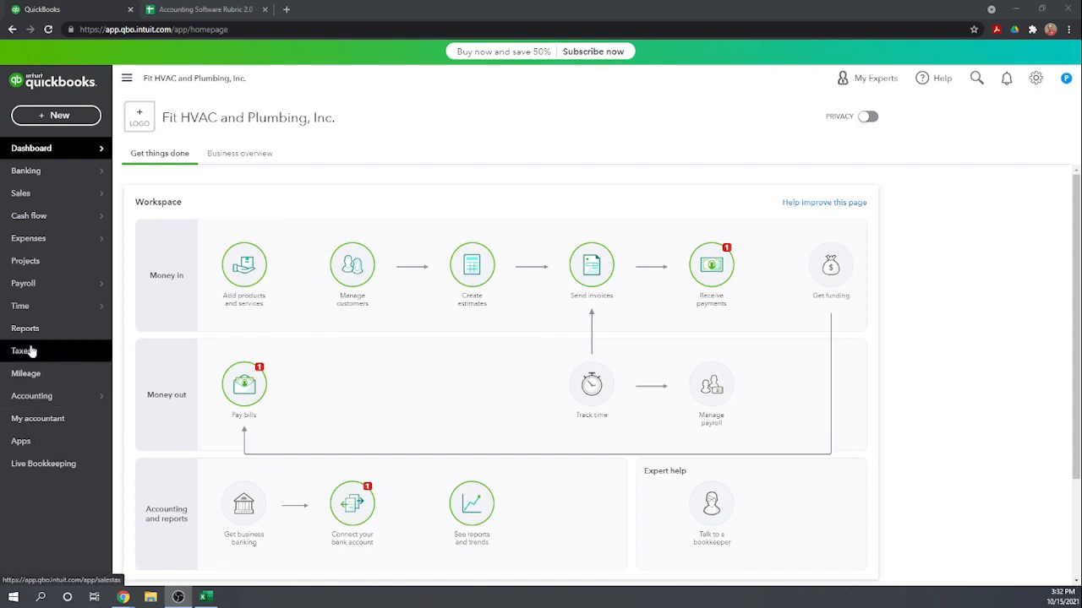
Step: Set up automatic sales tax with the existing business address and no sales tax collection outside New York, and leave the setup
left_click(20, 353)
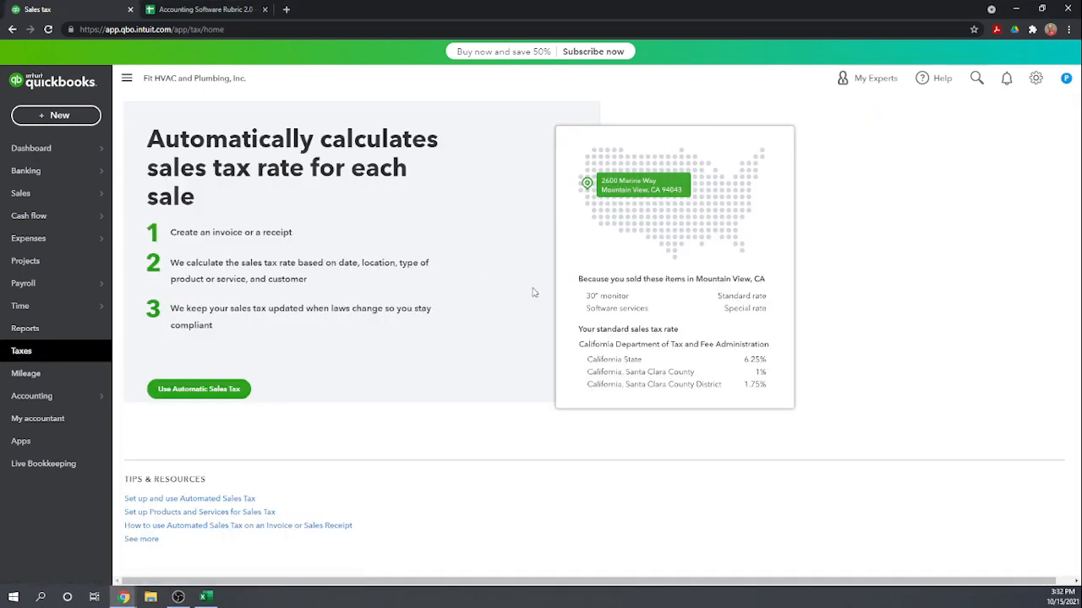
left_click(200, 390)
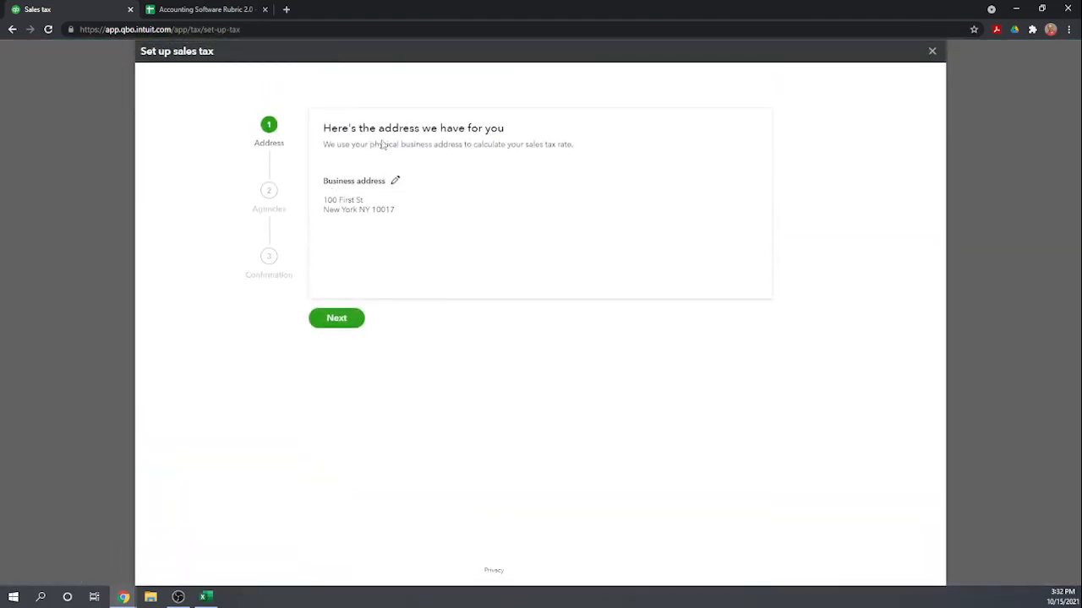
left_click(336, 324)
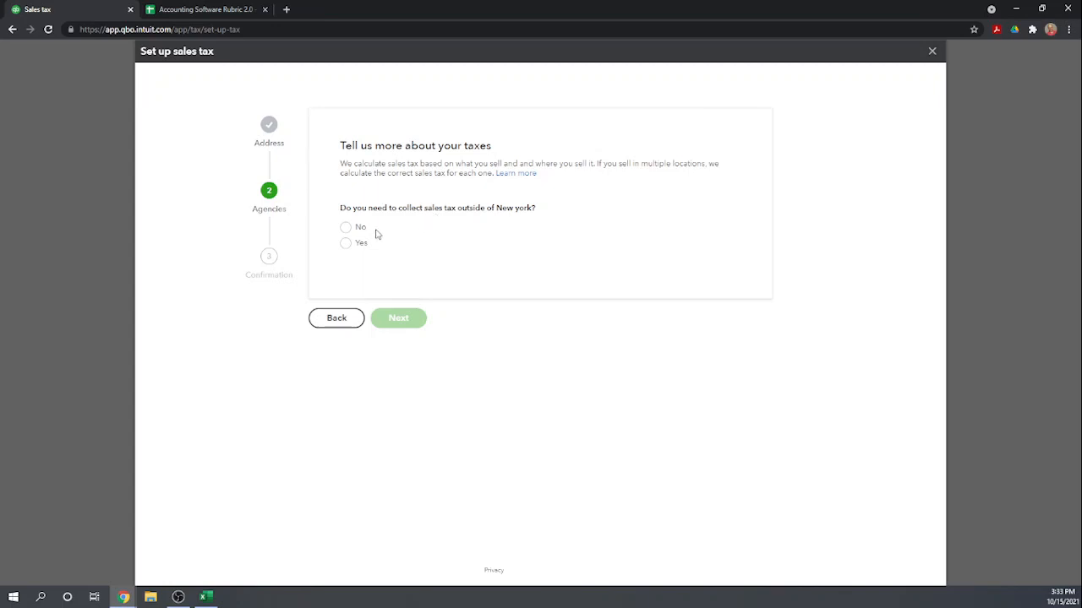
left_click(349, 234)
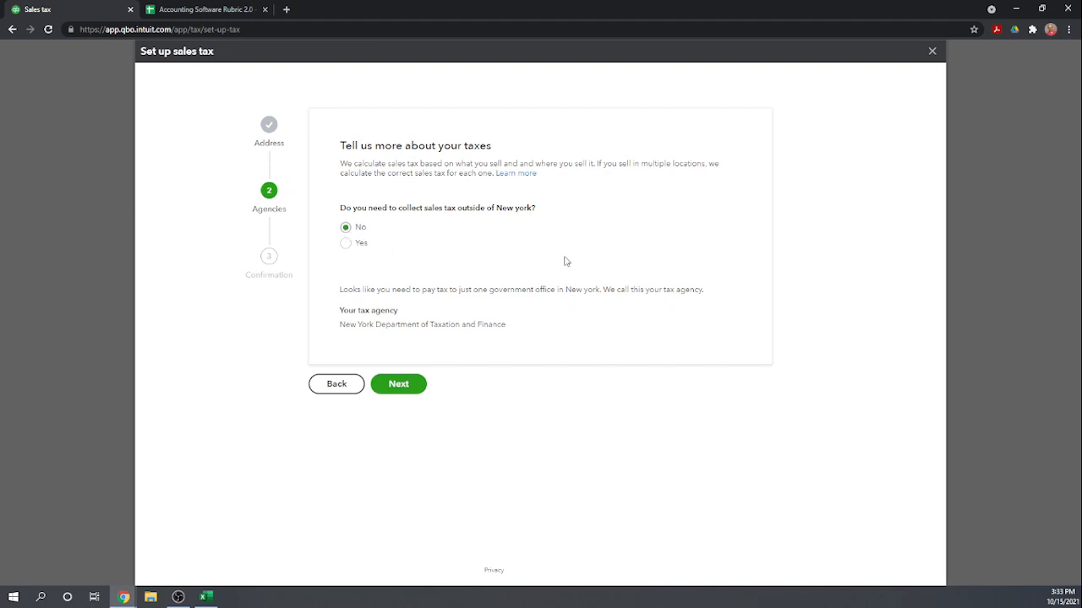
left_click(400, 385)
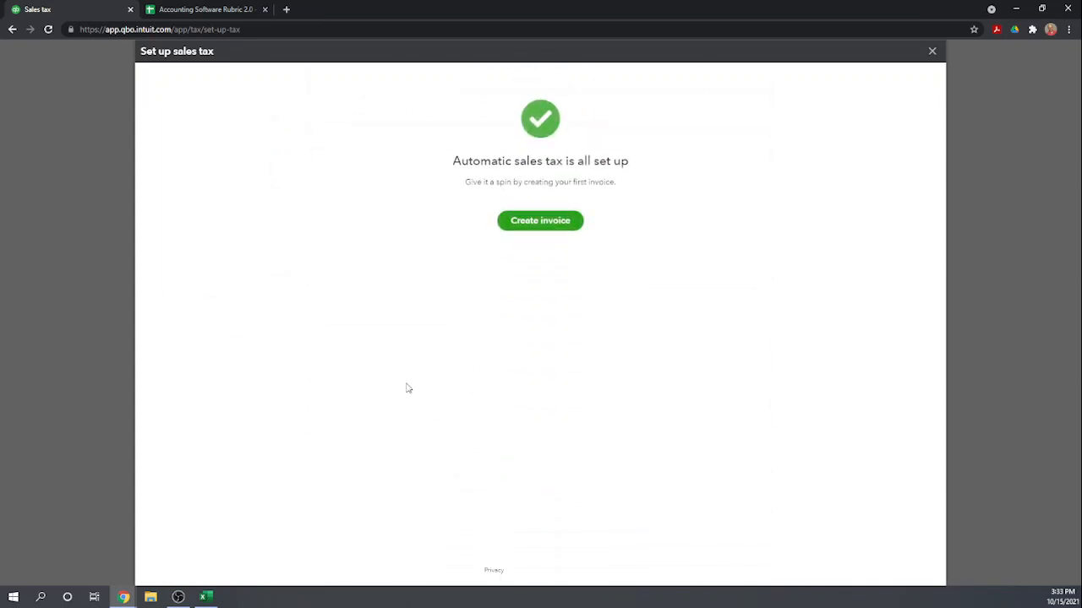
left_click(932, 52)
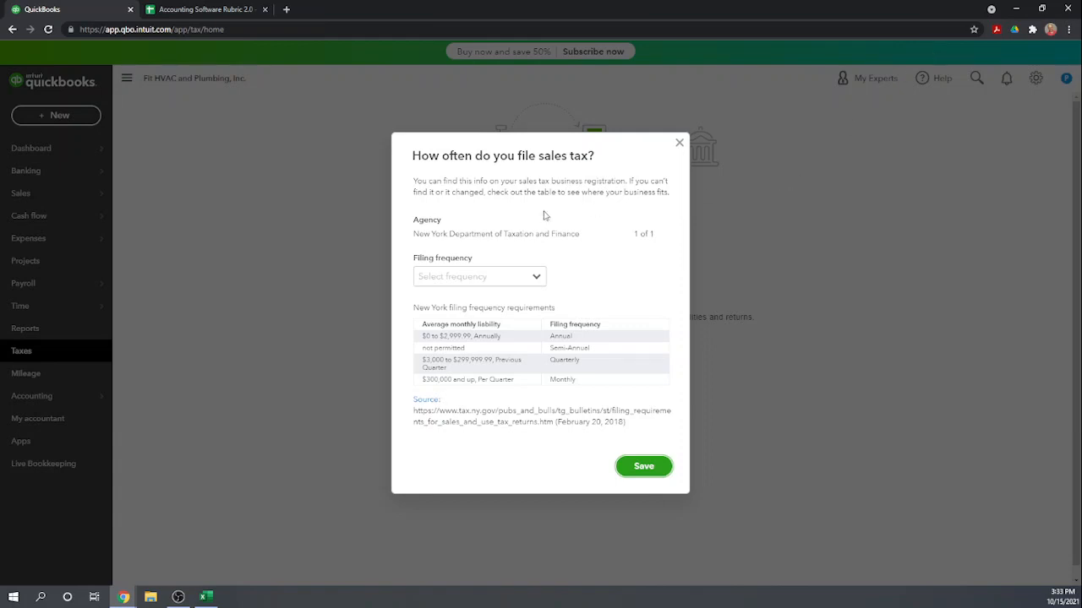
Step: Set the sales tax filing frequency for the New York Department of Taxation and Finance to Monthly and save it
left_click(535, 277)
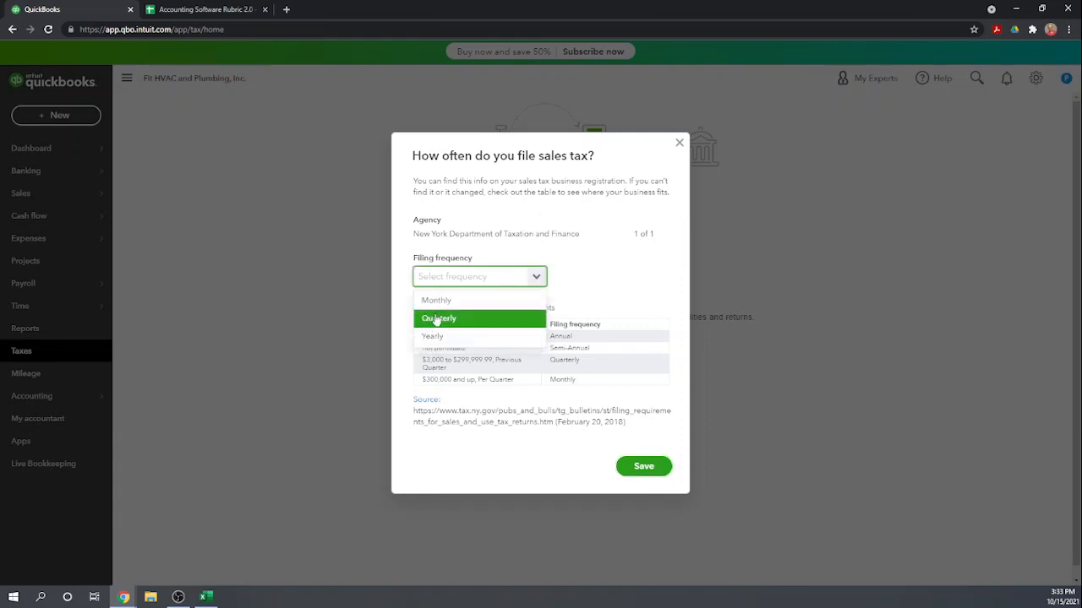
left_click(436, 300)
left_click(599, 279)
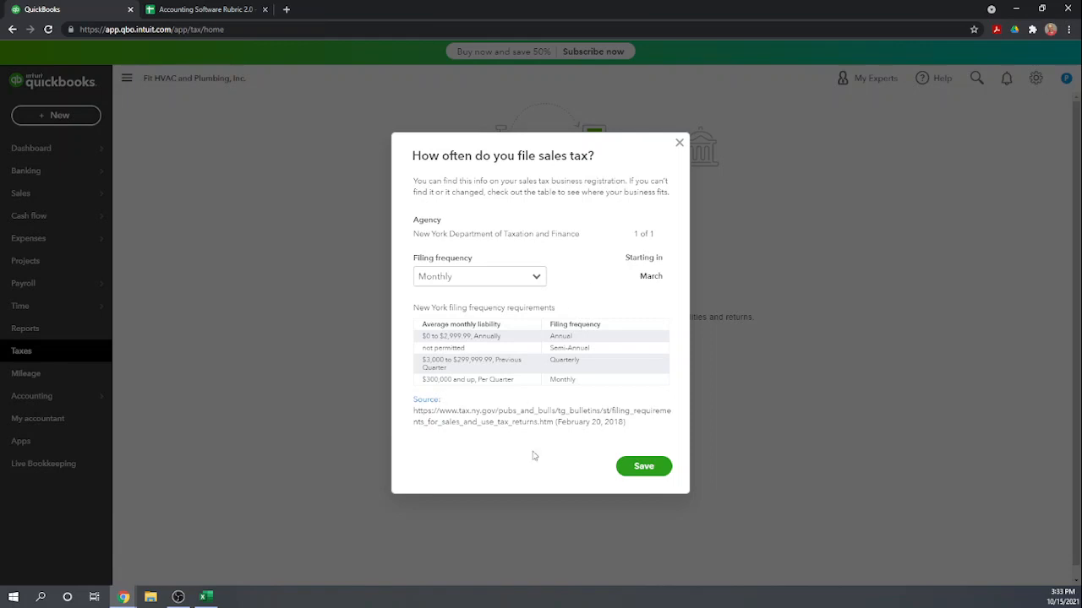
left_click(642, 466)
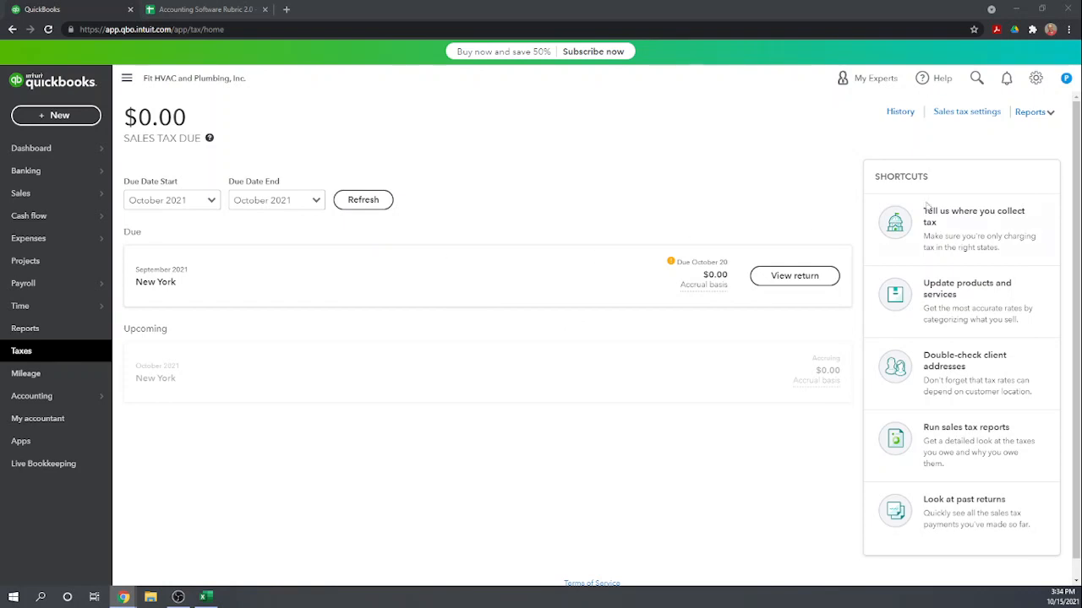
Step: View the custom form styles list and examine the sales section of the company's account settings
left_click(1044, 77)
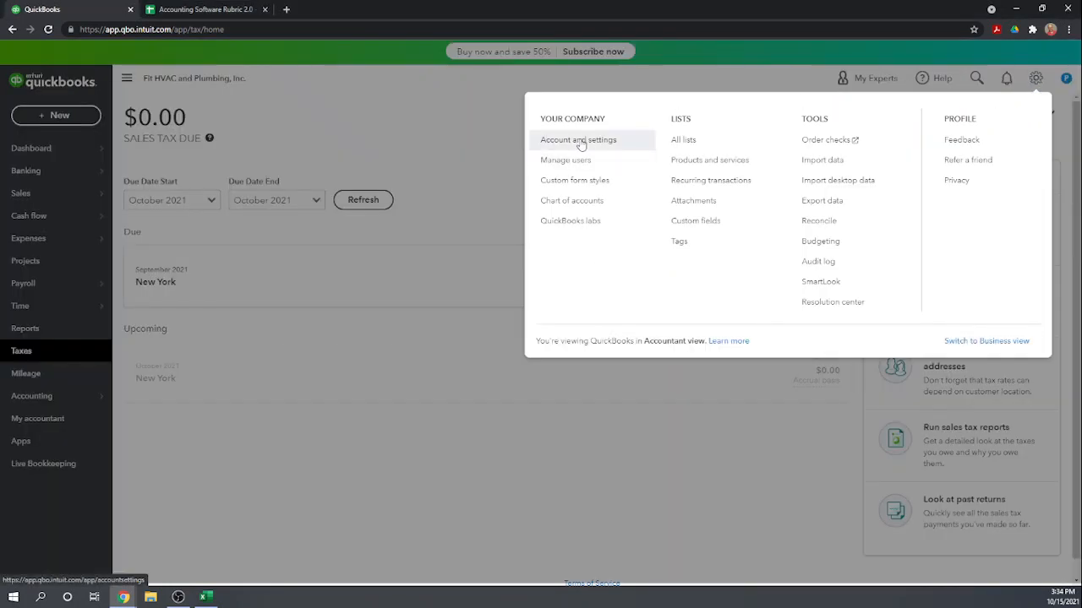
left_click(572, 184)
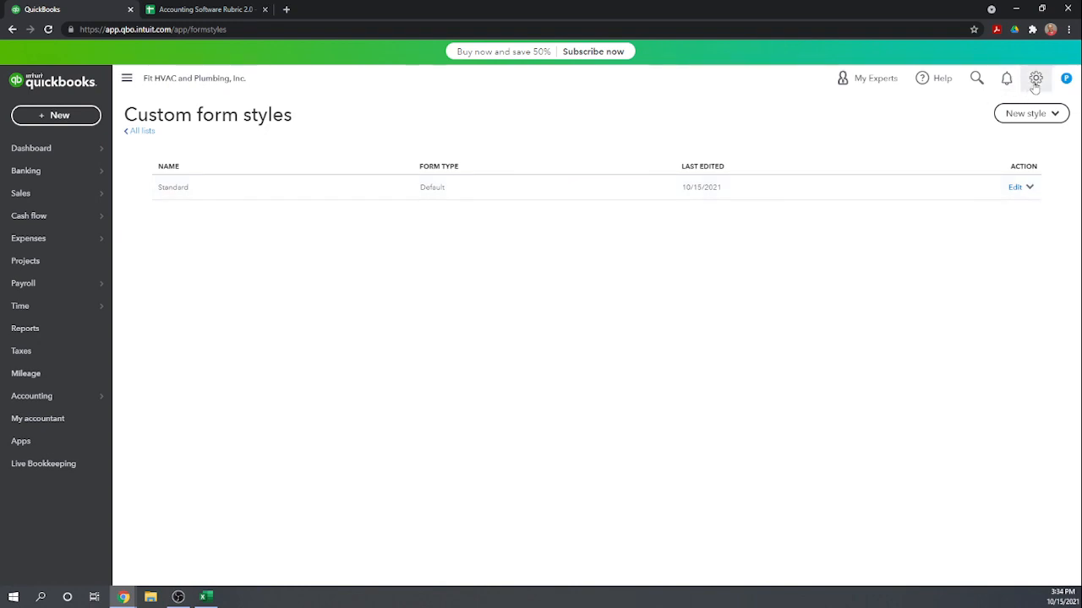
left_click(1034, 81)
left_click(571, 141)
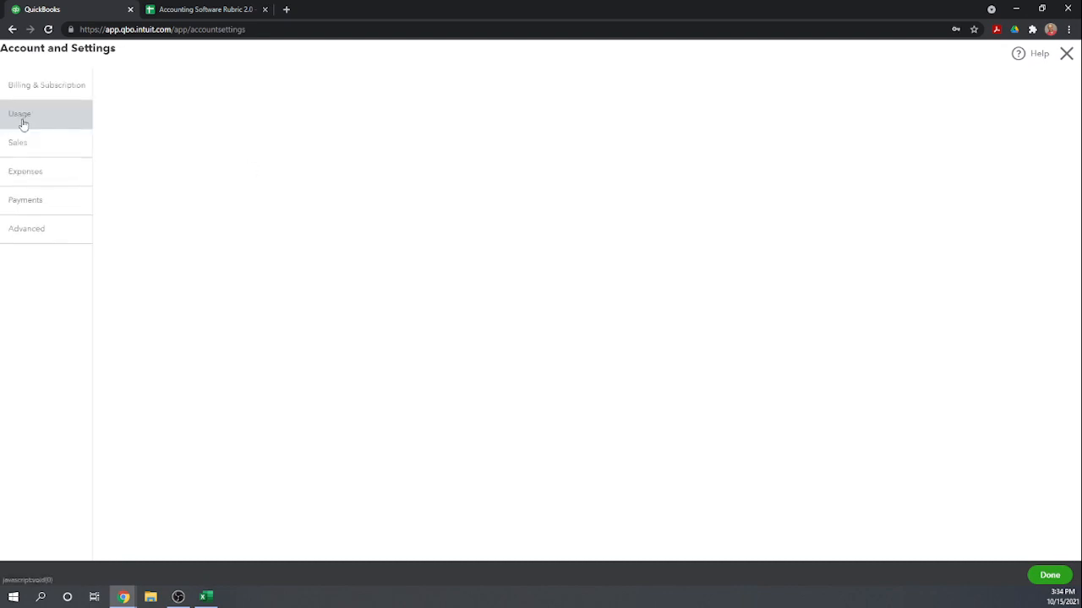
left_click(22, 174)
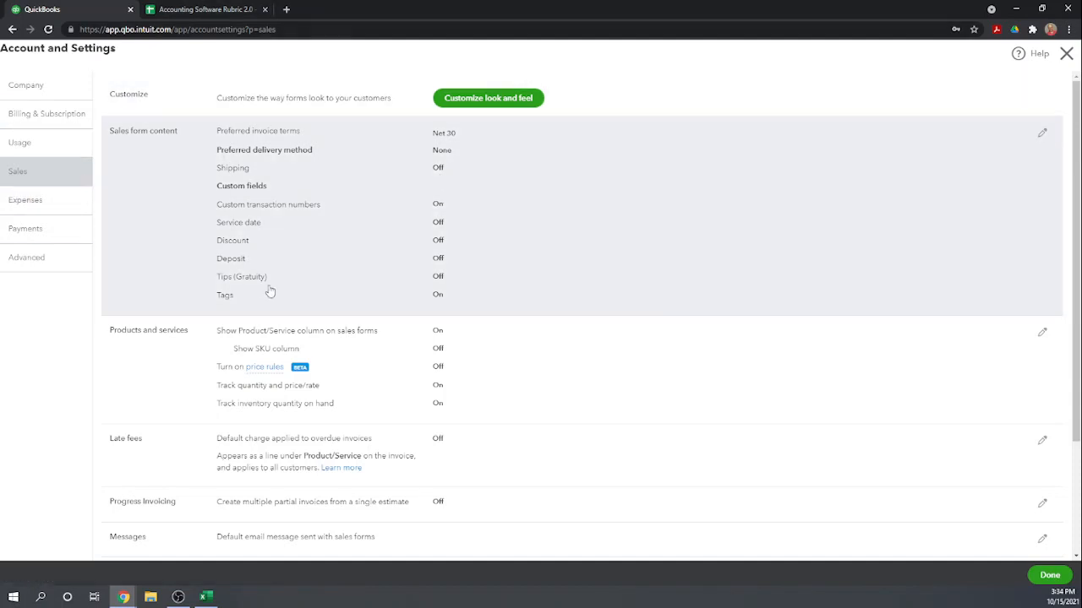
scroll(174, 330, "down", 2)
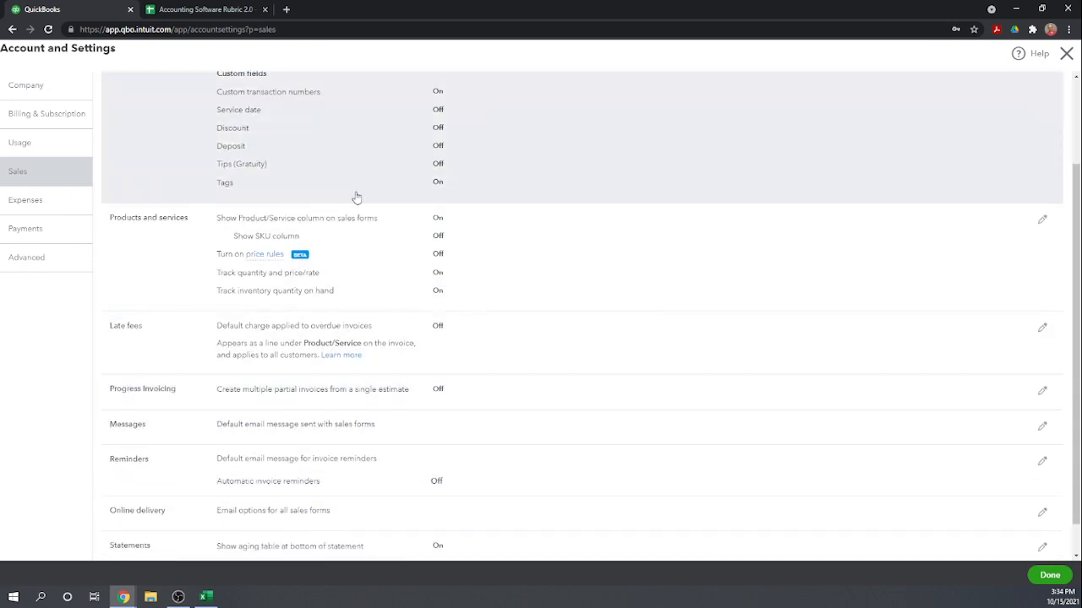
scroll(356, 198, "down", 1)
scroll(357, 198, "up", 2)
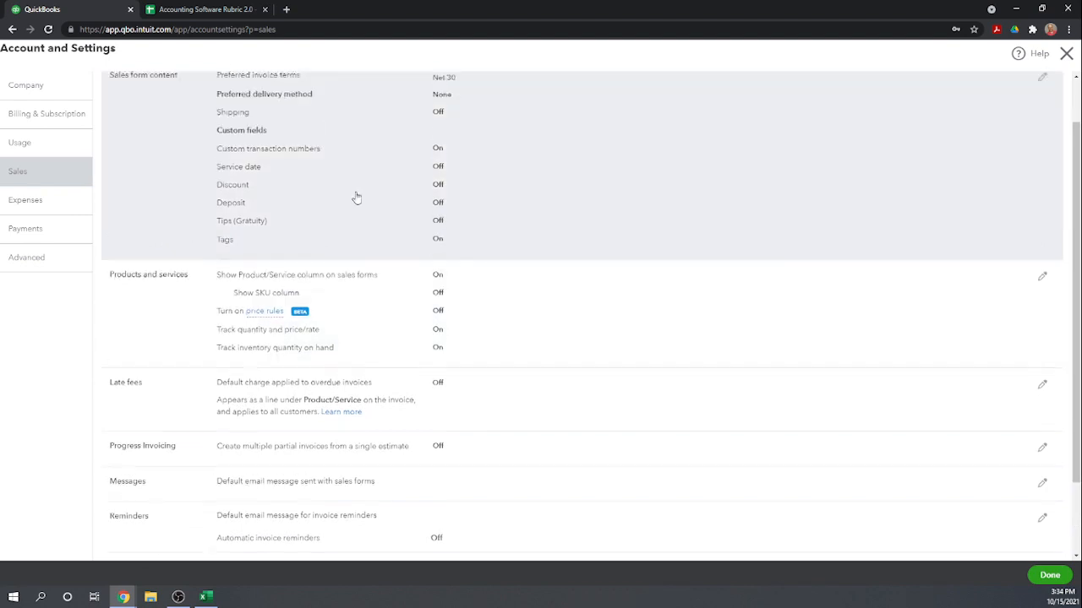
scroll(357, 198, "up", 1)
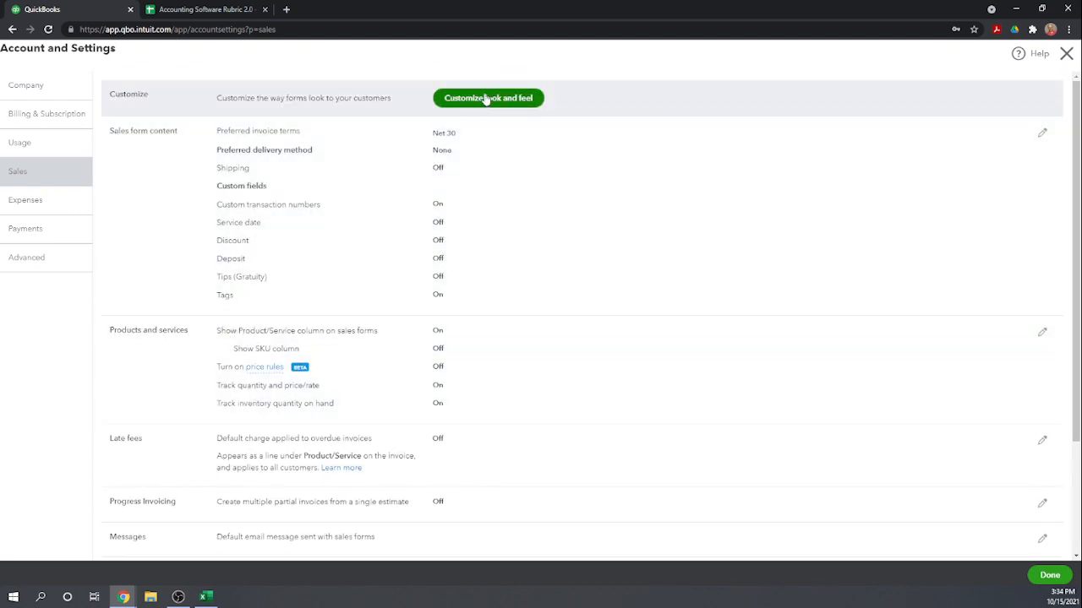
Step: Start a new invoice form style from the sales customization settings and apply the Modern template
left_click(485, 99)
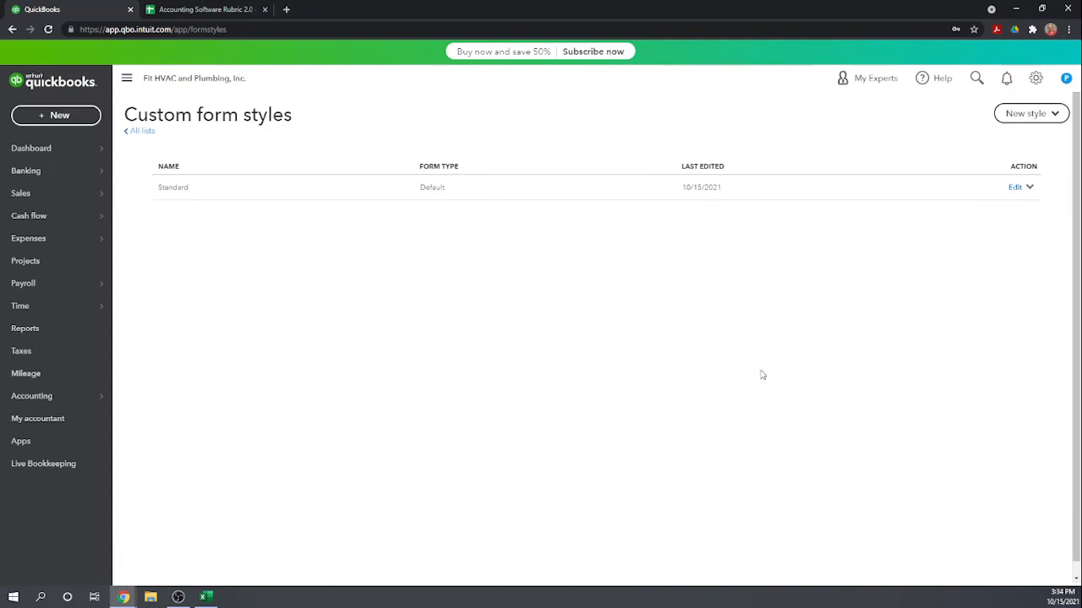
left_click(1054, 113)
left_click(1018, 144)
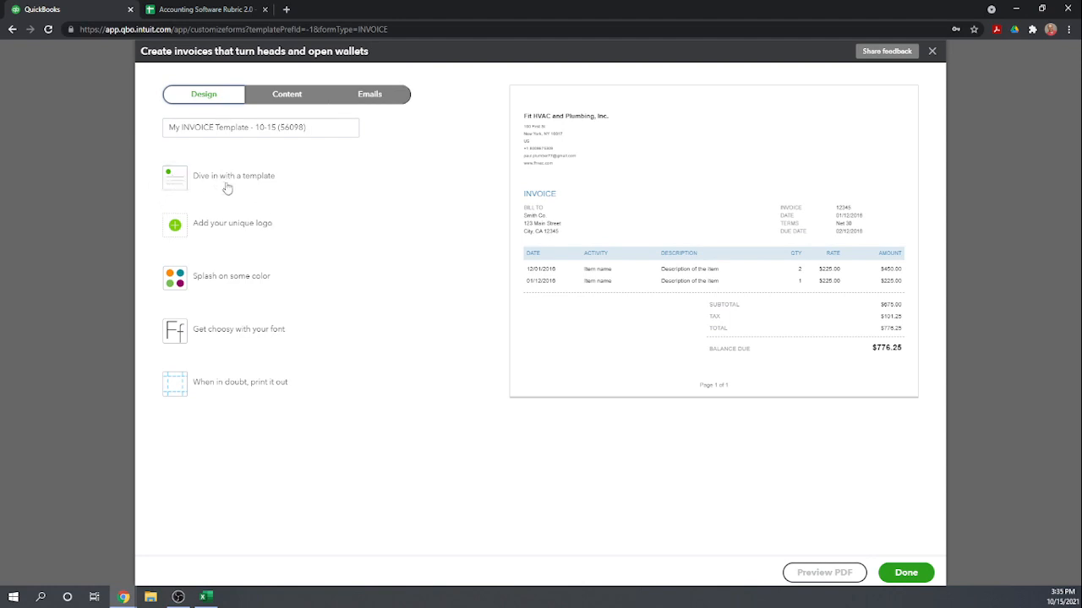
left_click(170, 181)
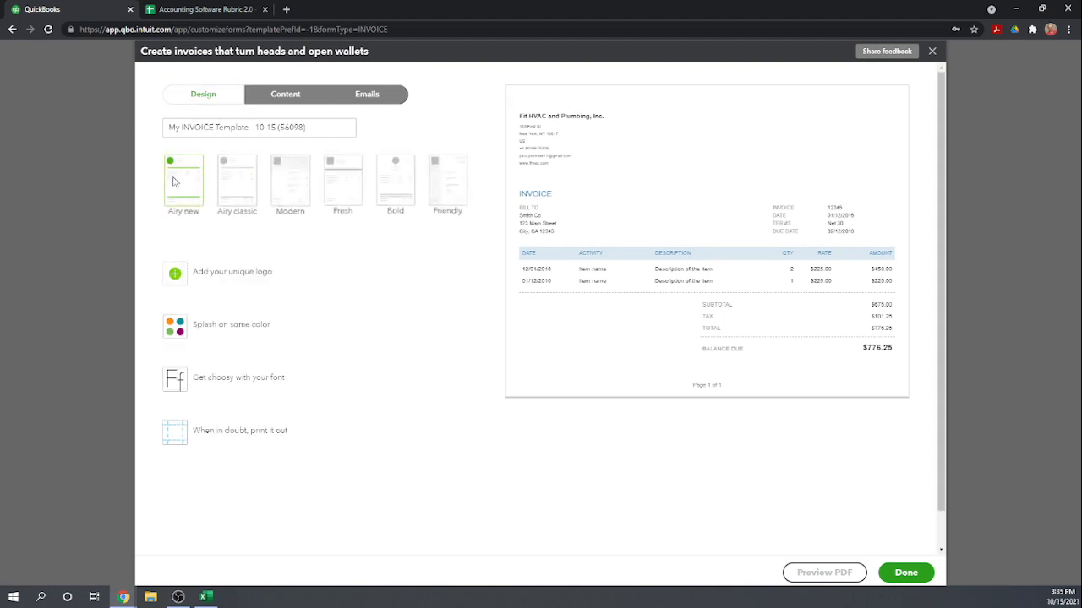
left_click(296, 193)
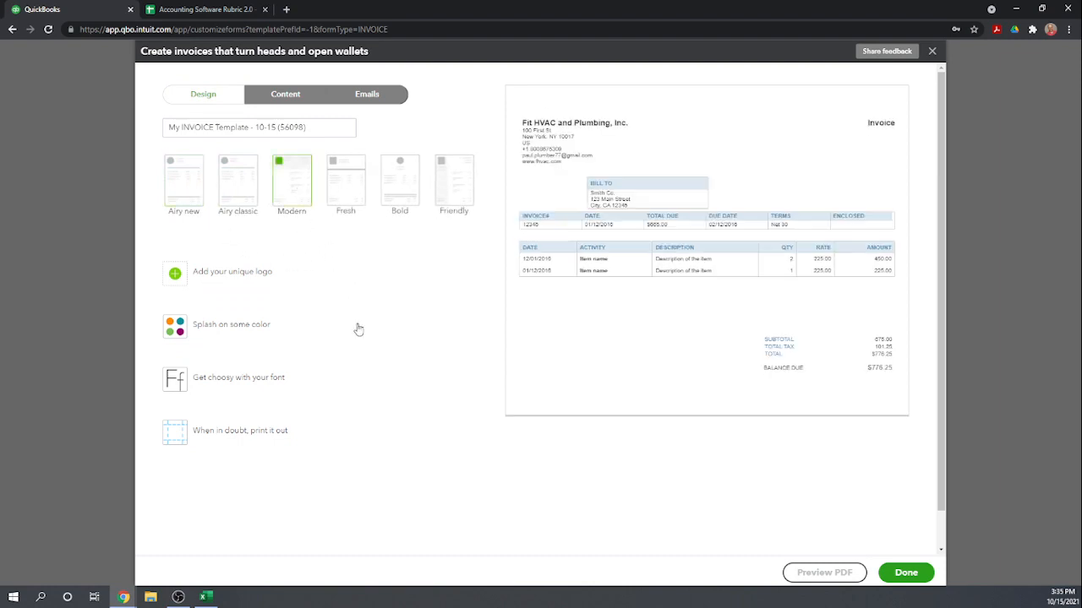
Step: Open the logo collection for the invoice template to add a company logo
scroll(369, 315, "down", 1)
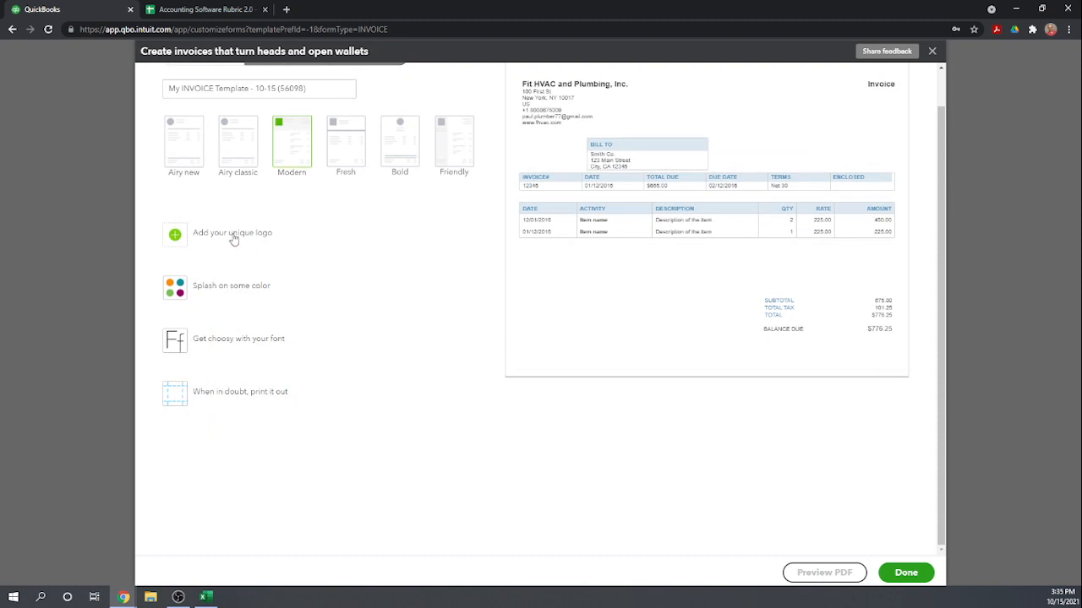
left_click(234, 236)
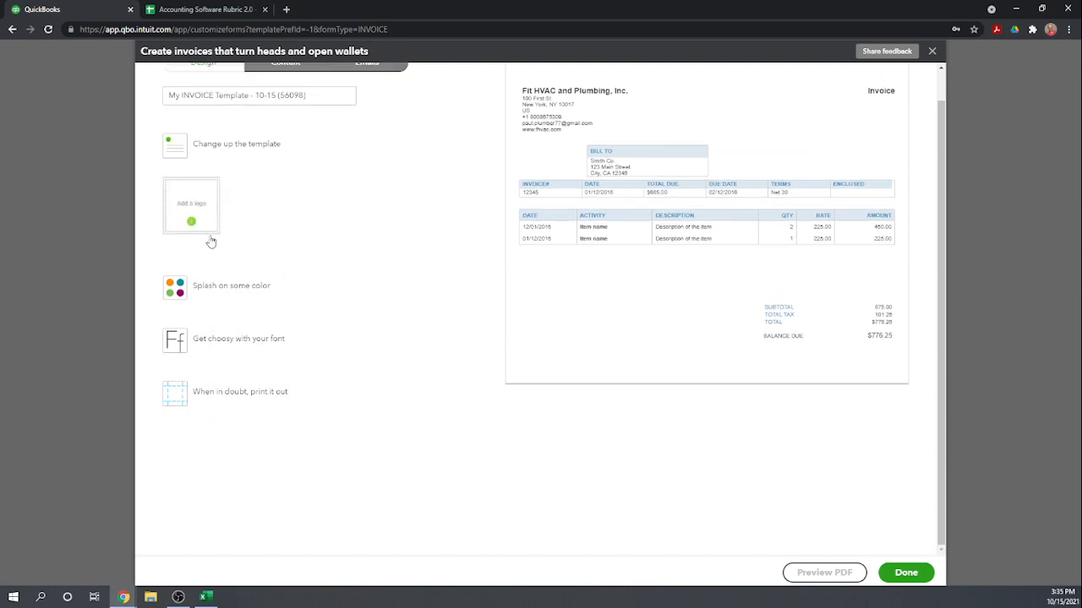
left_click(192, 203)
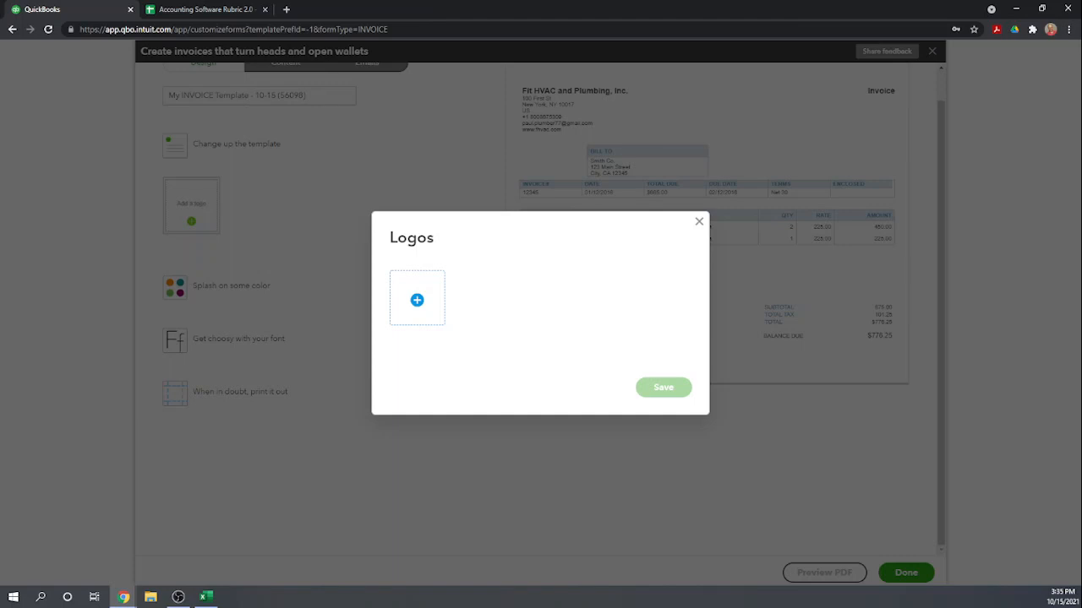
left_click(417, 300)
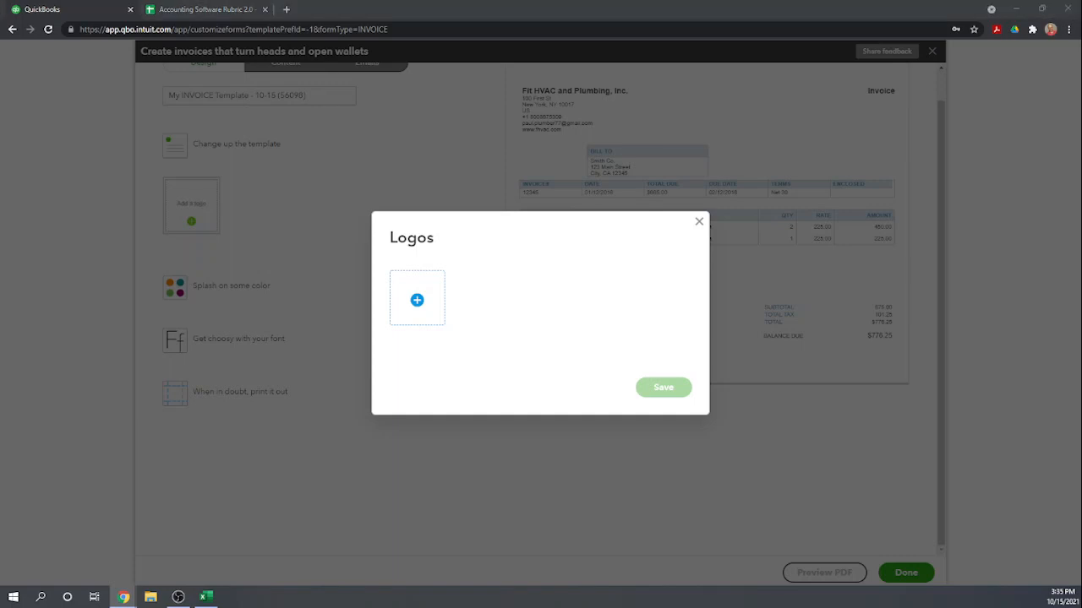
left_click_drag(279, 263, 492, 325)
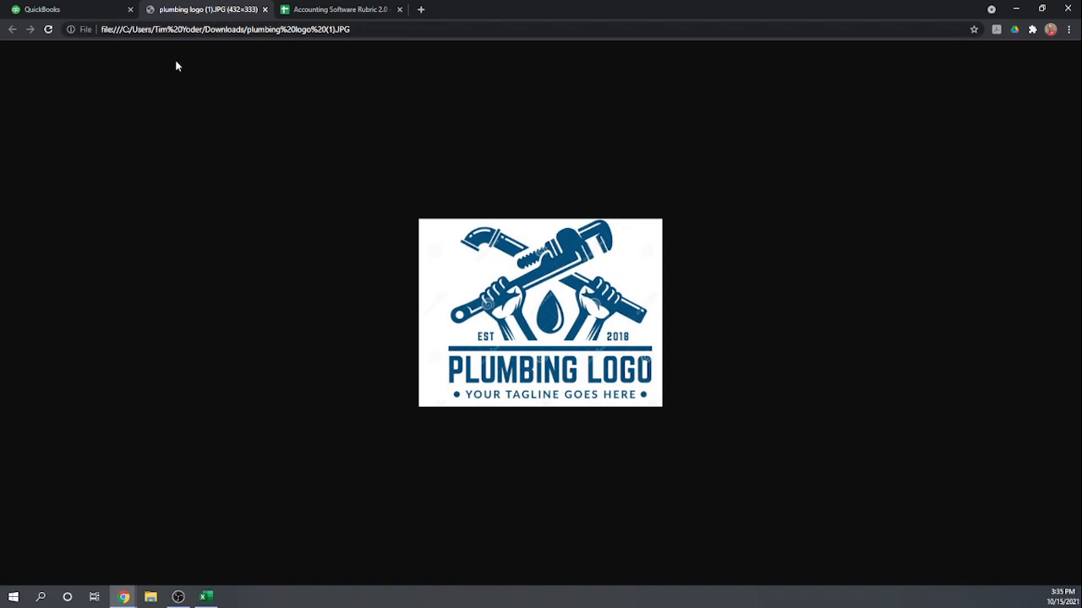
left_click(266, 9)
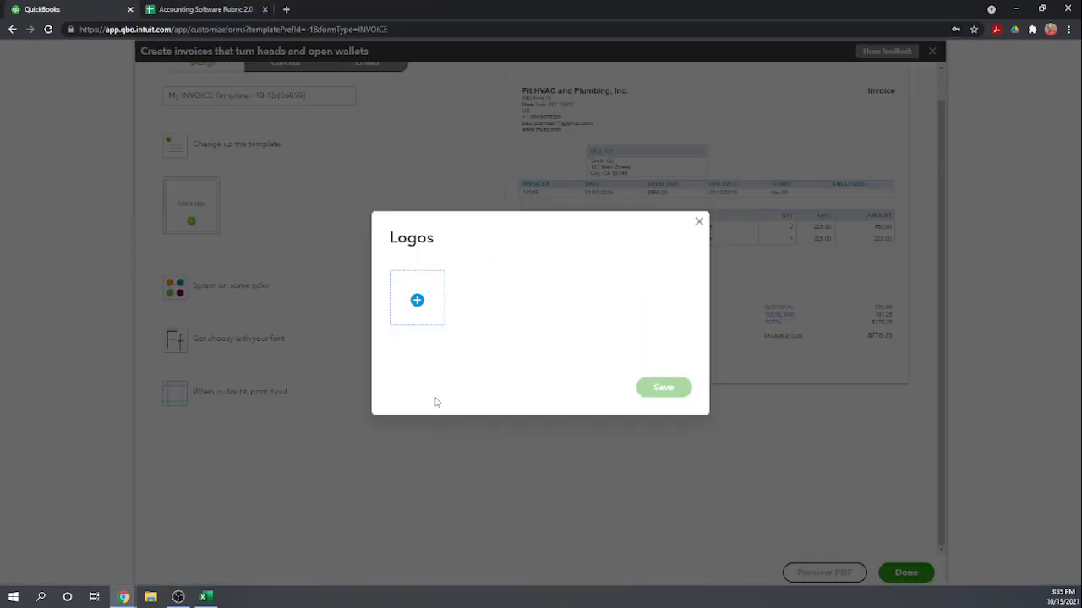
Step: Upload the image "plumbing logo (1)" from the Downloads folder and save it as the invoice logo
left_click(419, 302)
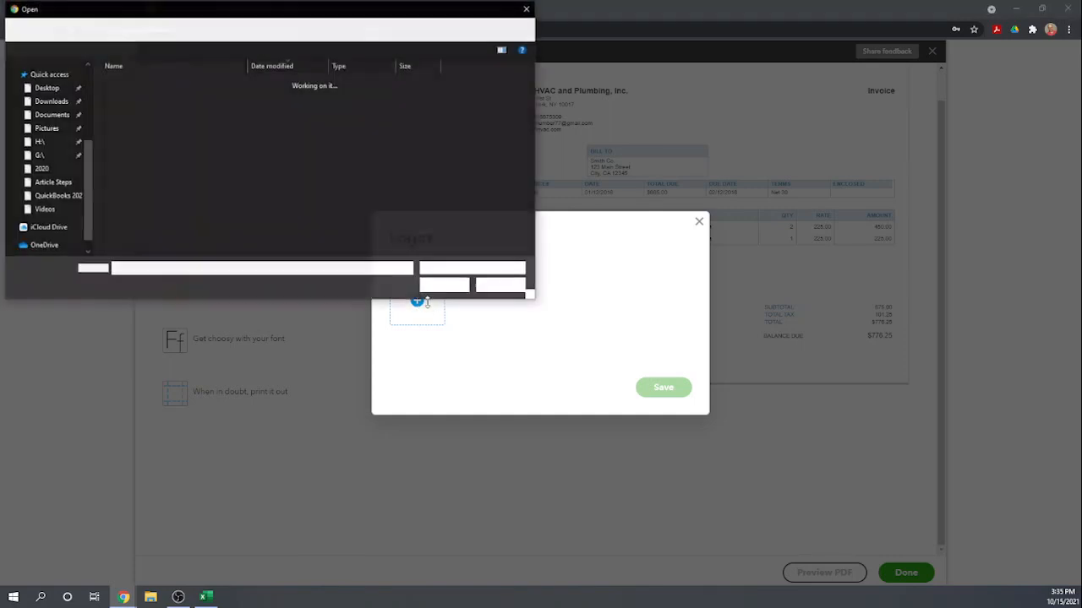
left_click(144, 98)
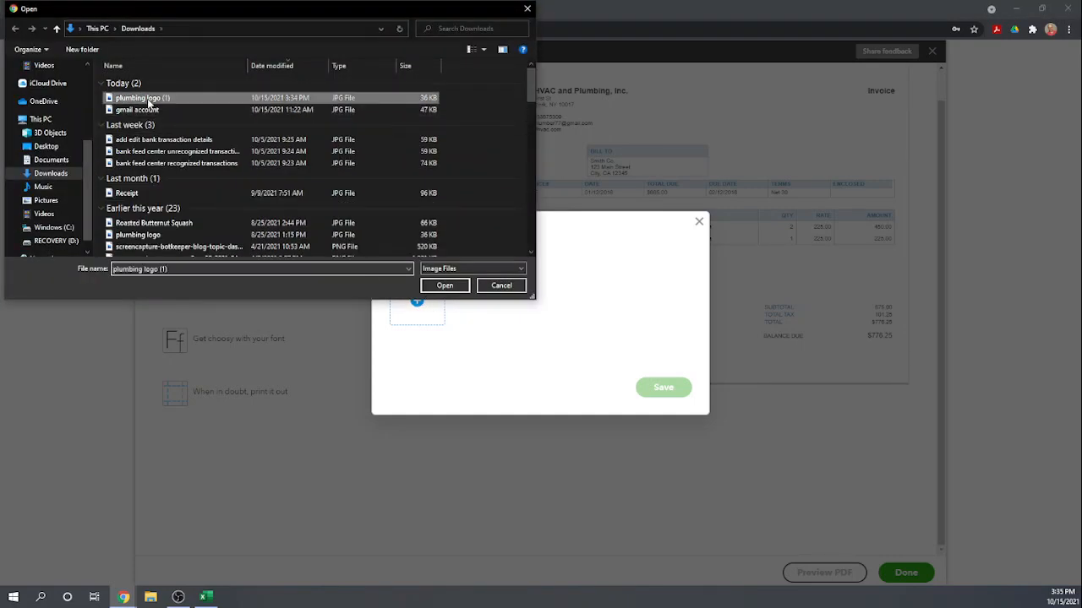
left_click(443, 286)
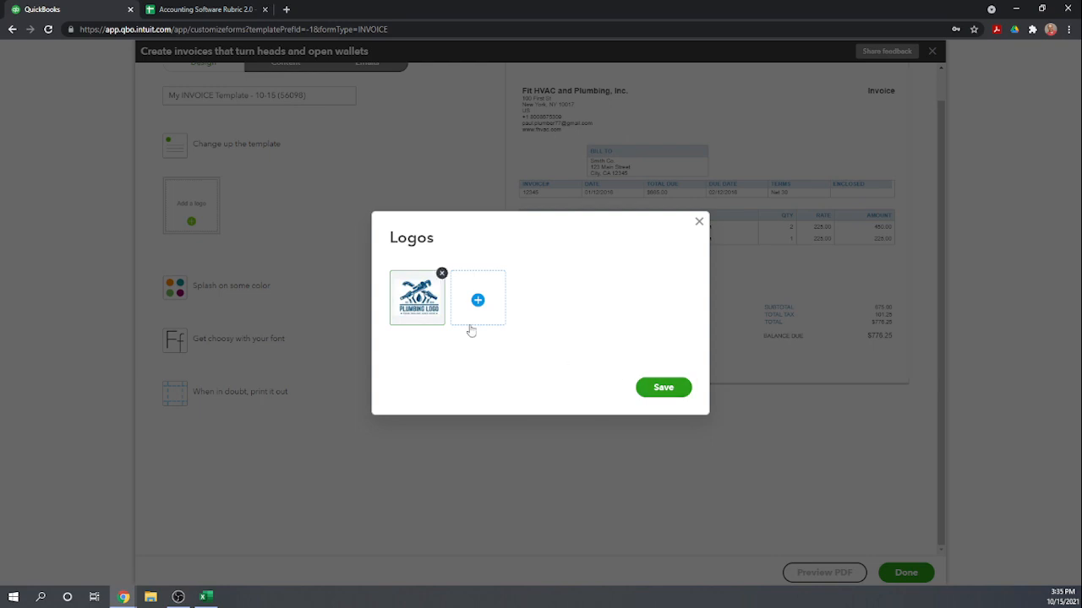
left_click(666, 389)
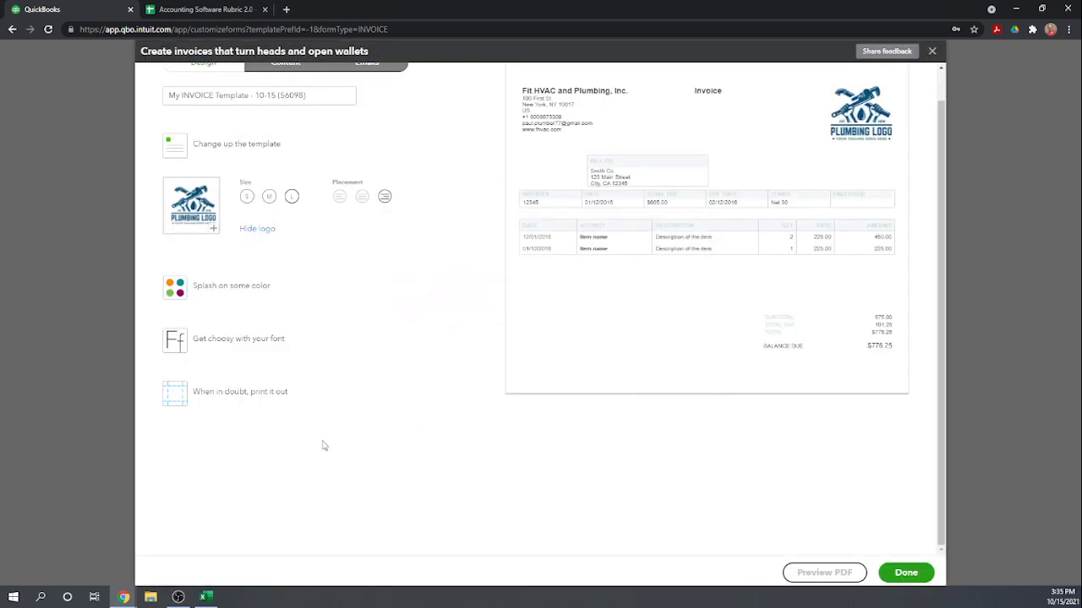
Step: Set the invoice template's color to dark teal #004254 after trying navy #202e5e
left_click(214, 287)
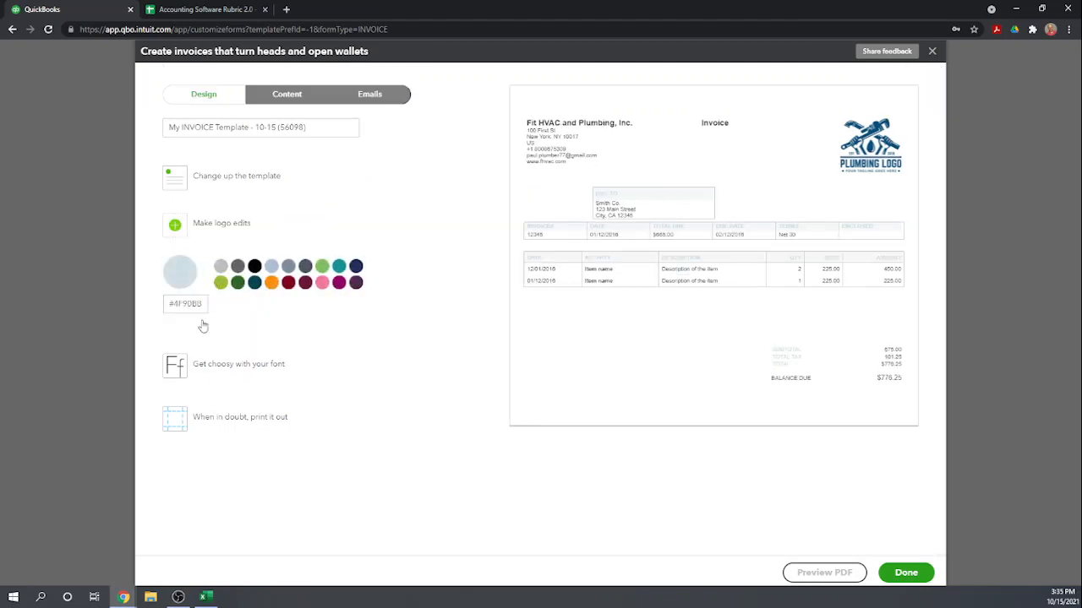
left_click(254, 283)
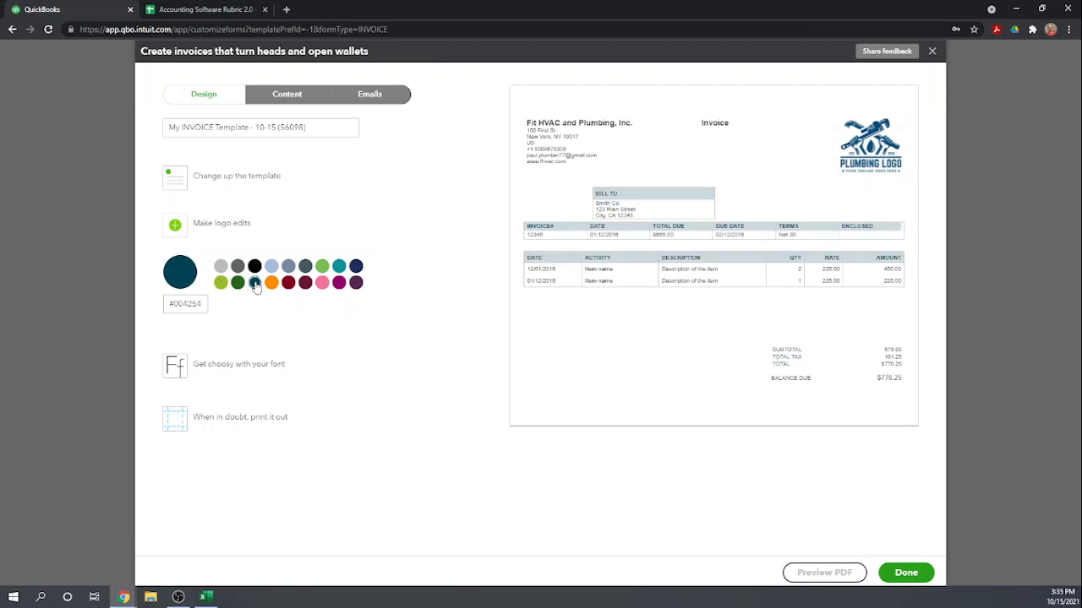
left_click(357, 267)
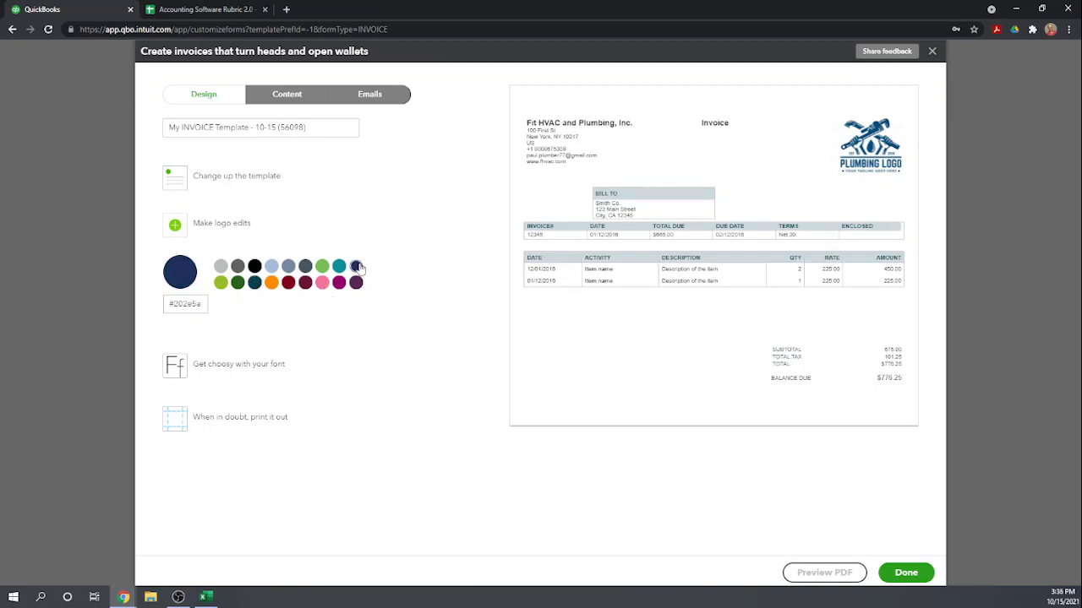
left_click(257, 287)
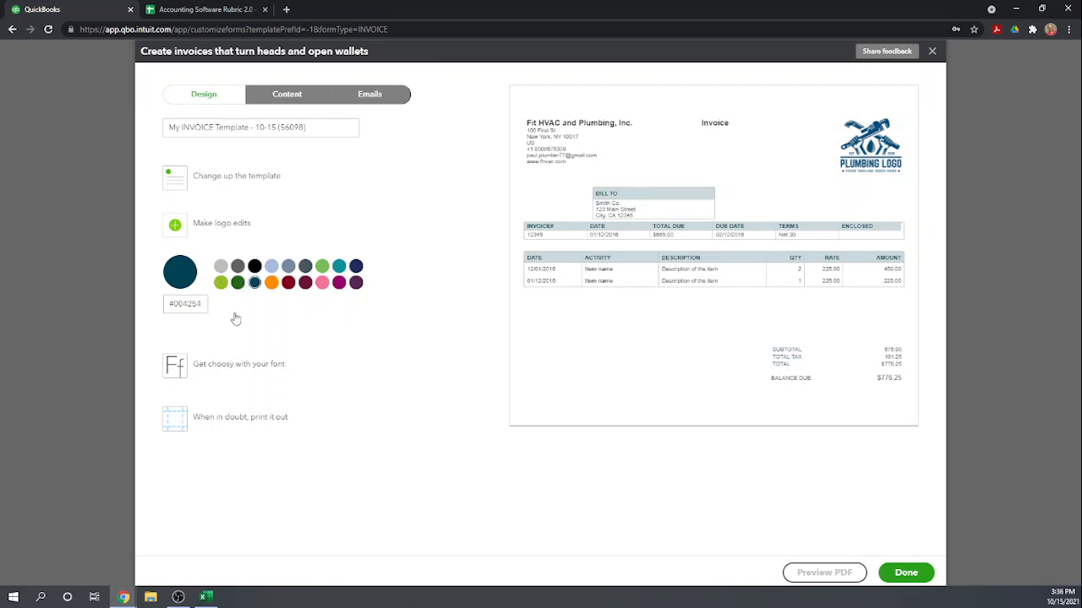
Step: Set the invoice template's font to Times New Roman, view the print settings, and save the template
left_click(207, 366)
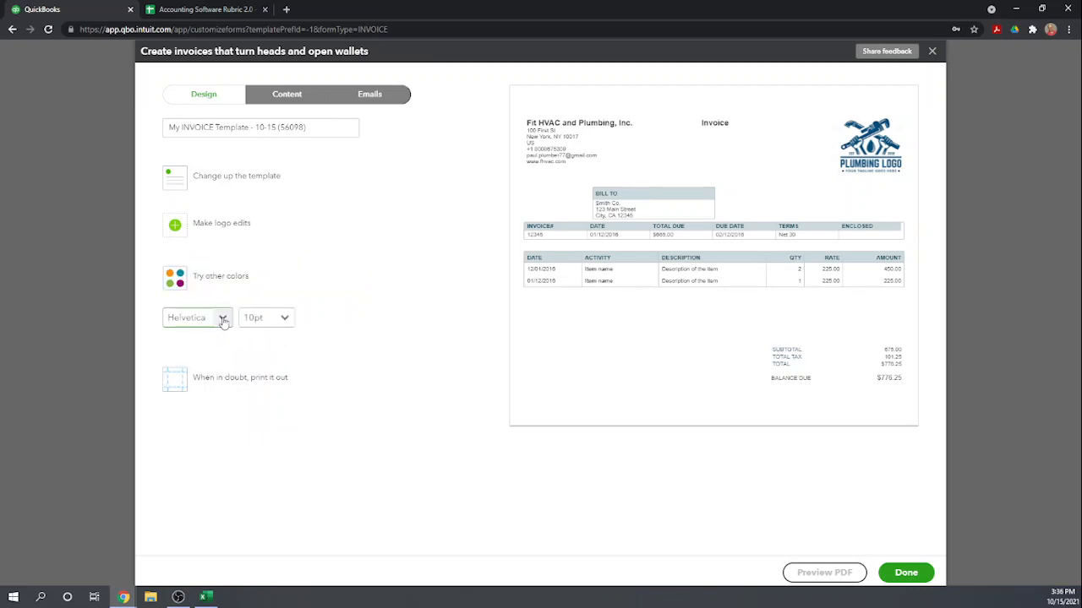
left_click(223, 318)
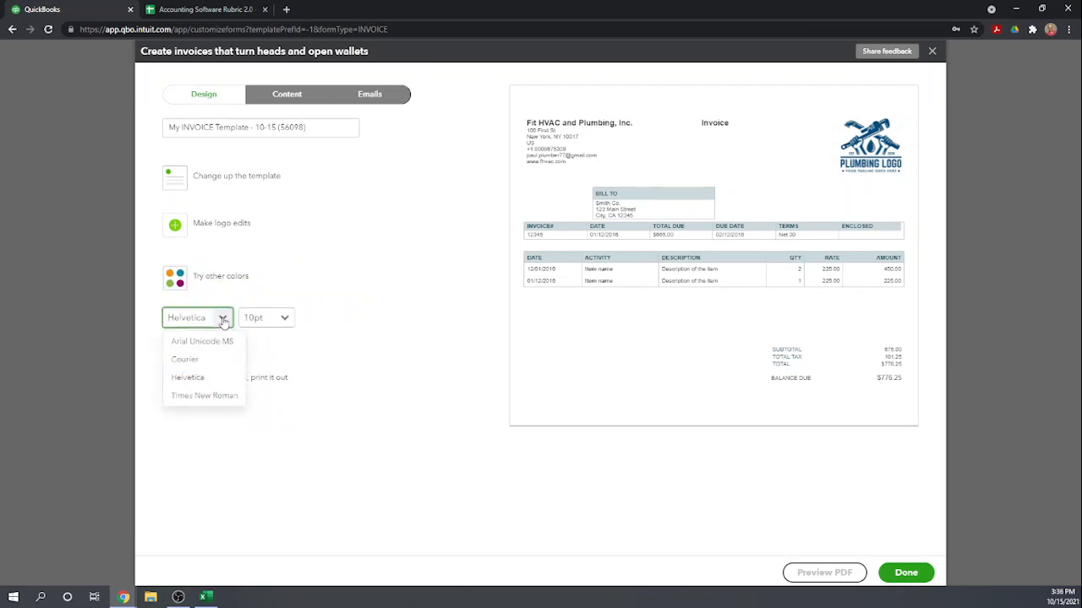
left_click(211, 398)
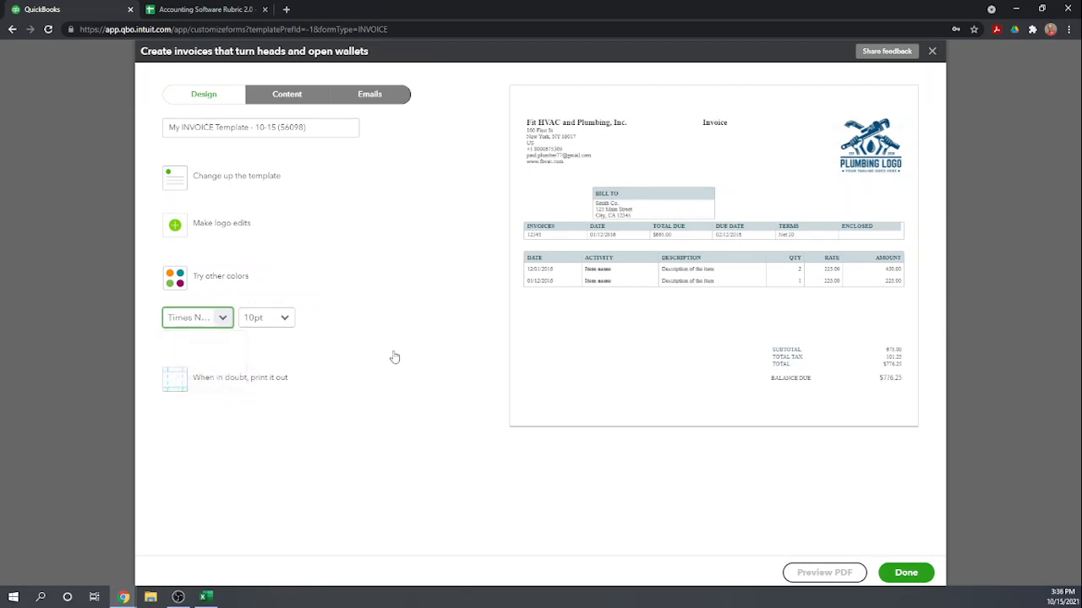
left_click(375, 354)
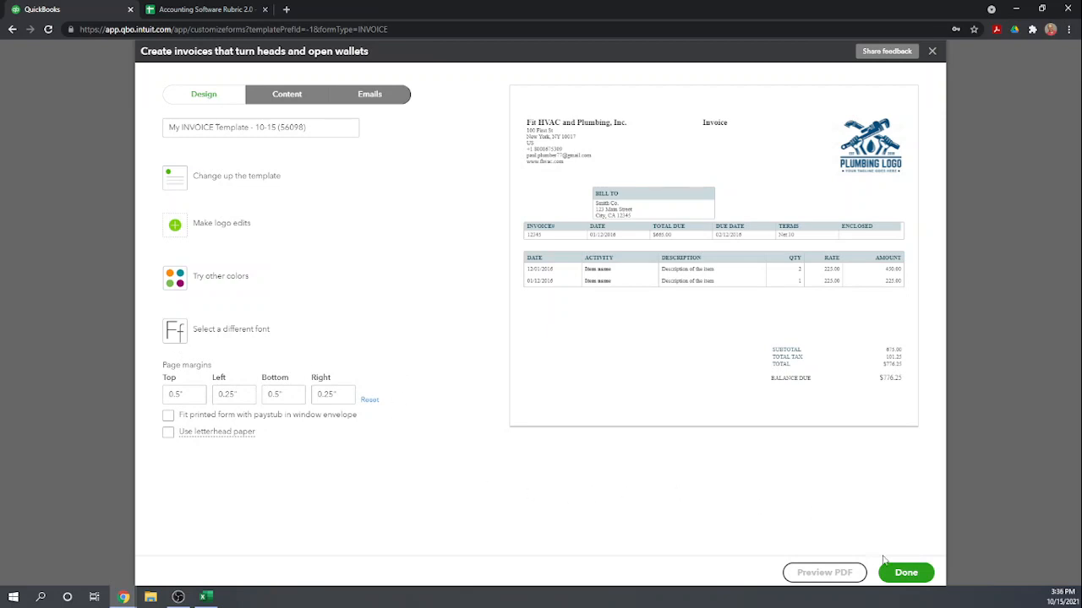
left_click(905, 573)
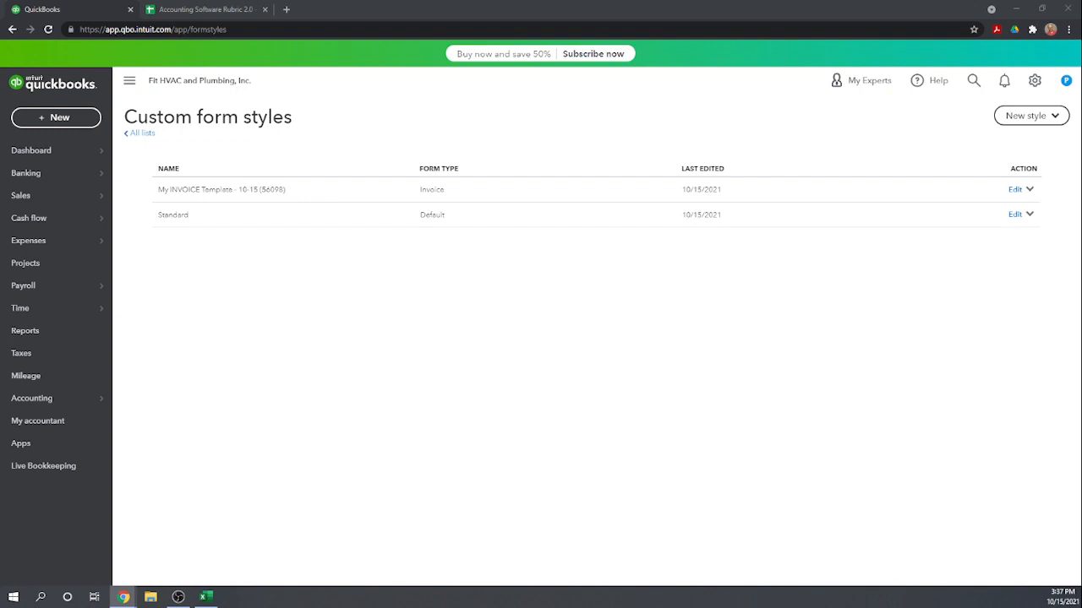
Step: Switch to the Accounting Software Rubric 2.0 spreadsheet and score 1 for creating a sales tax item, choosing the template, uploading the logo and changing invoice colors
left_click(226, 11)
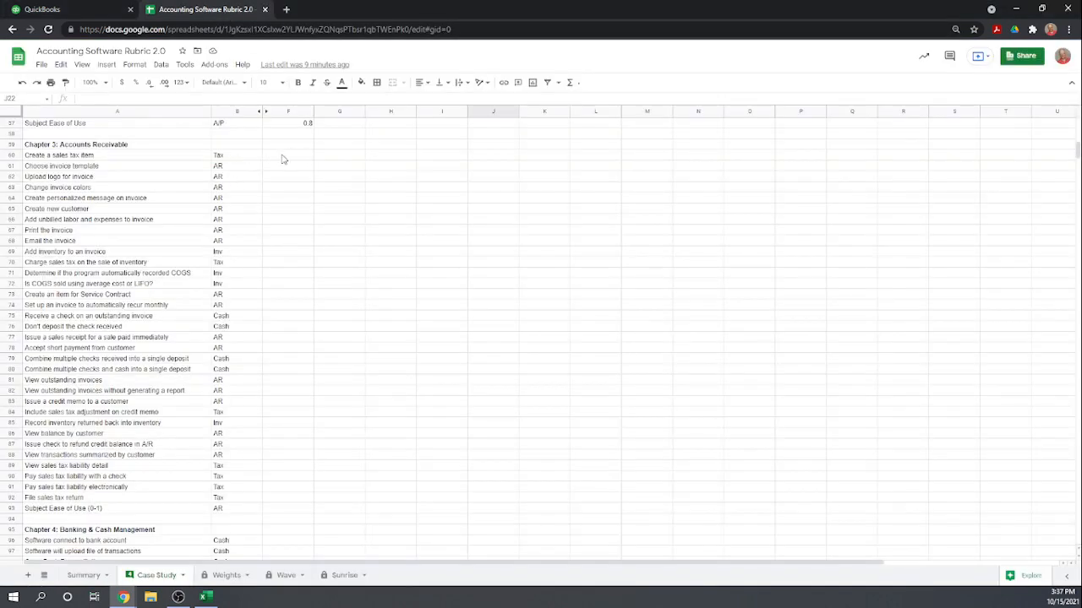
left_click(284, 157)
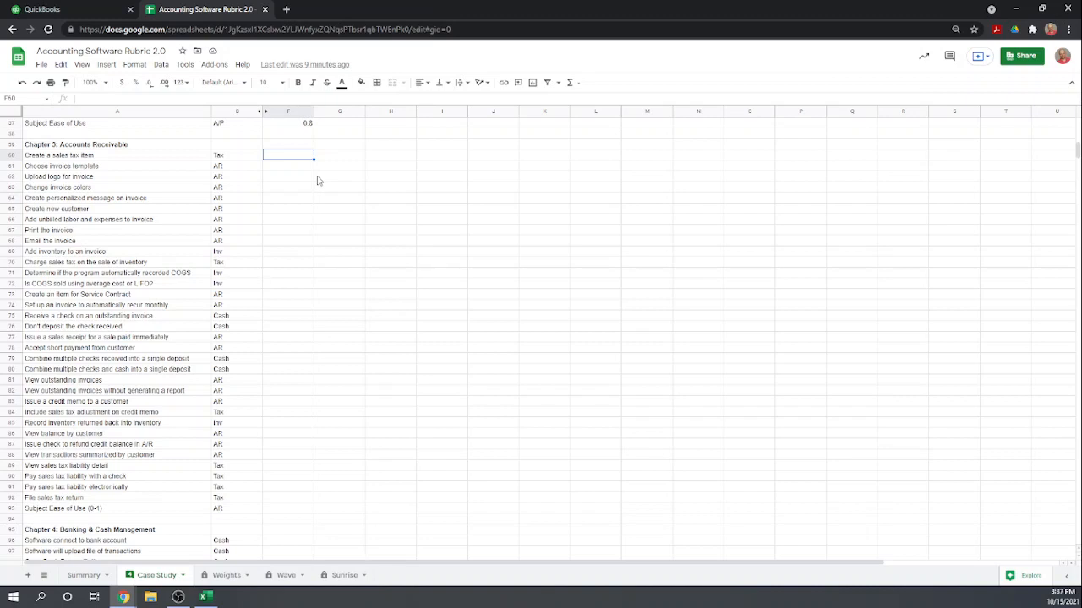
type("1")
key("Return")
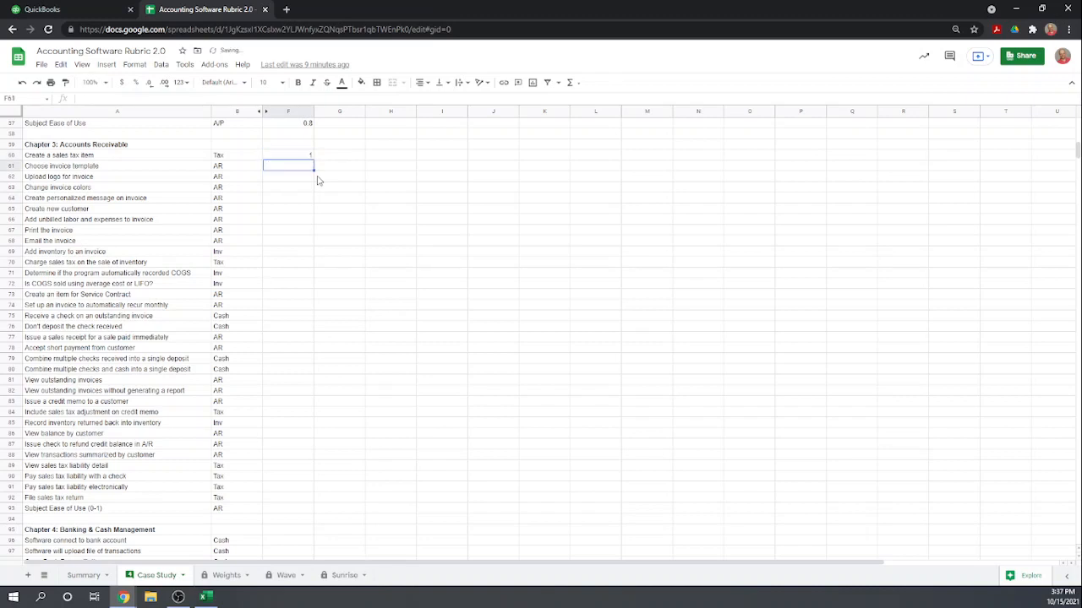
type("1")
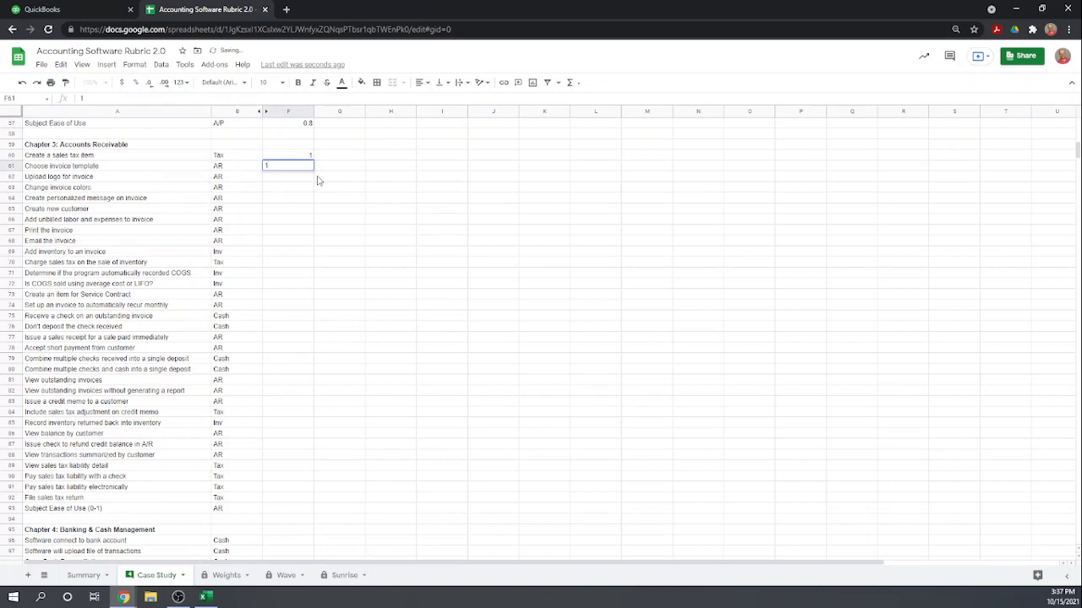
key("Return")
type("1")
key("Return")
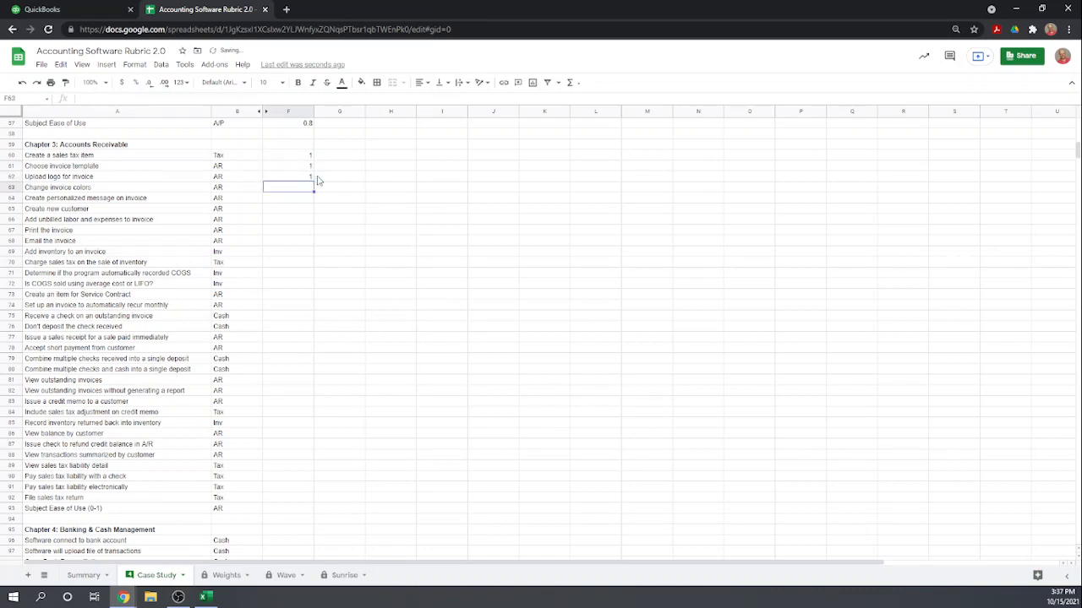
type("1")
key("Return")
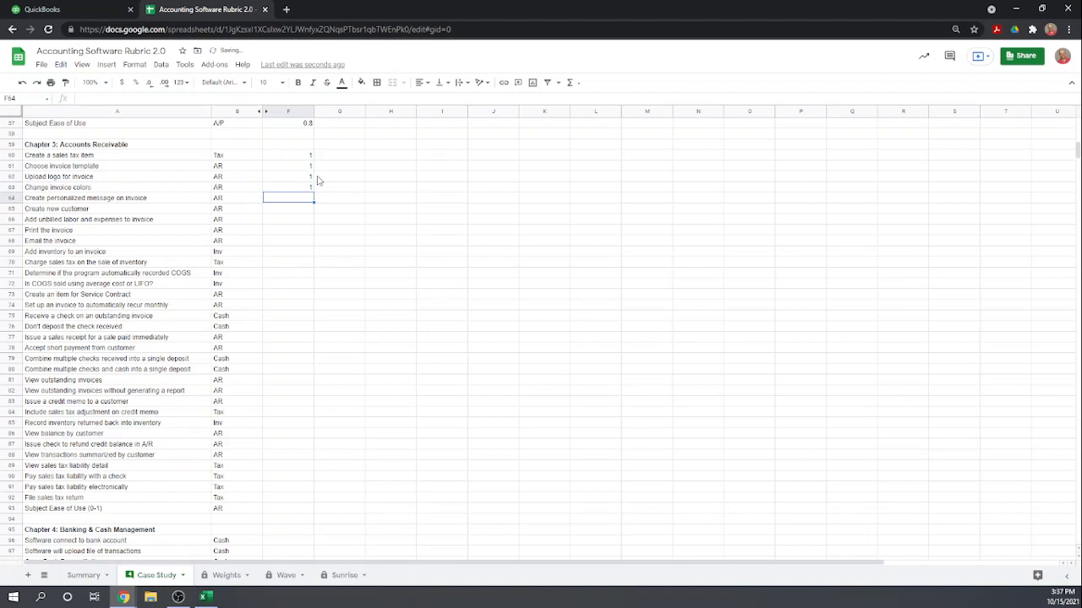
Step: Back in QuickBooks, reopen the custom invoice template and set its footer message to customers on invoices to "Thank you for your business!"
left_click(58, 10)
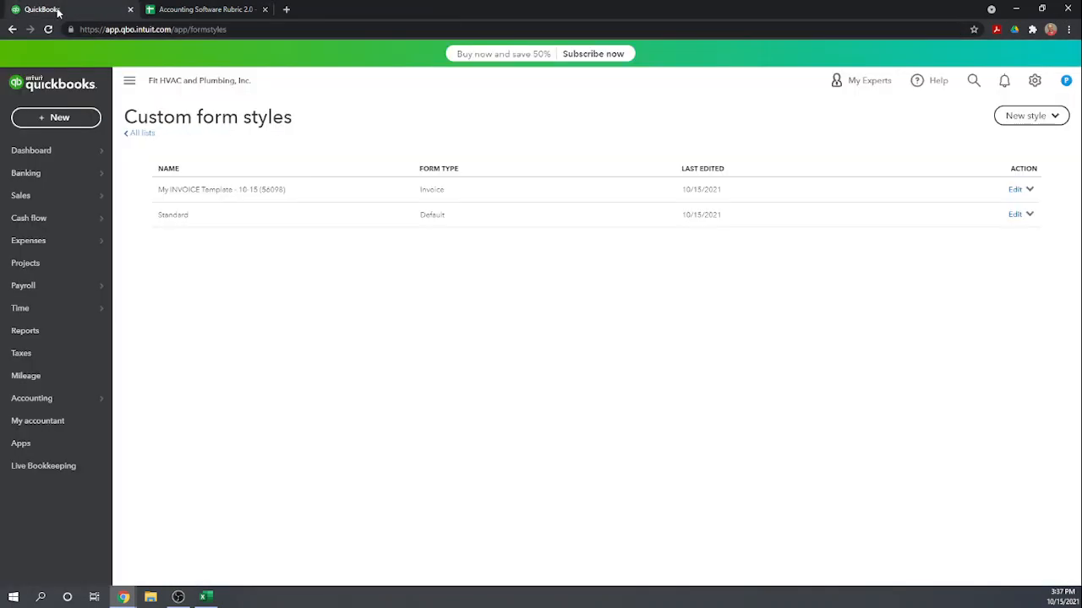
left_click(1015, 191)
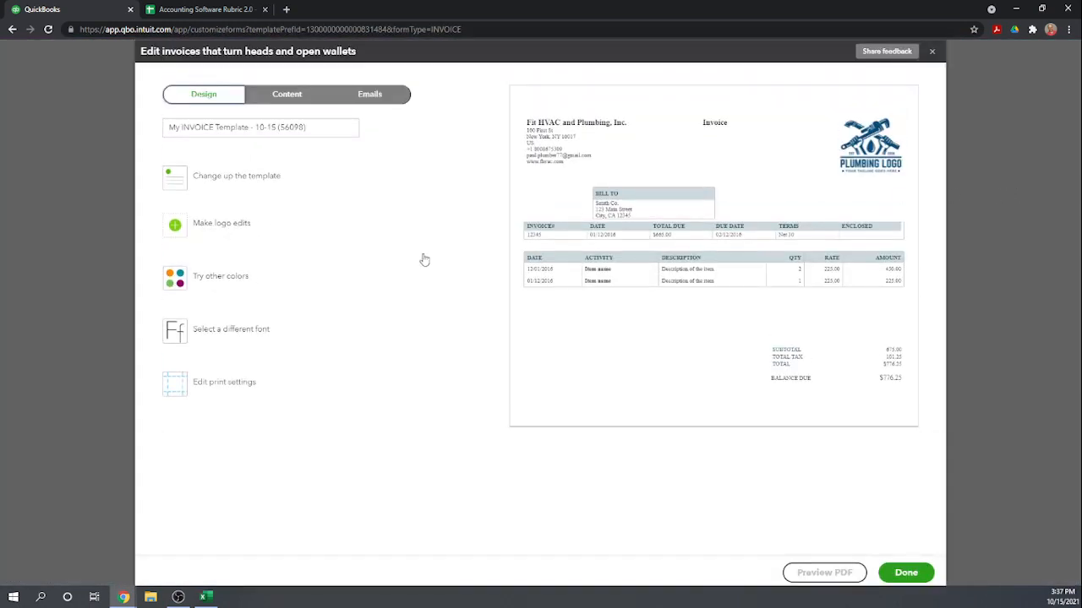
left_click(299, 98)
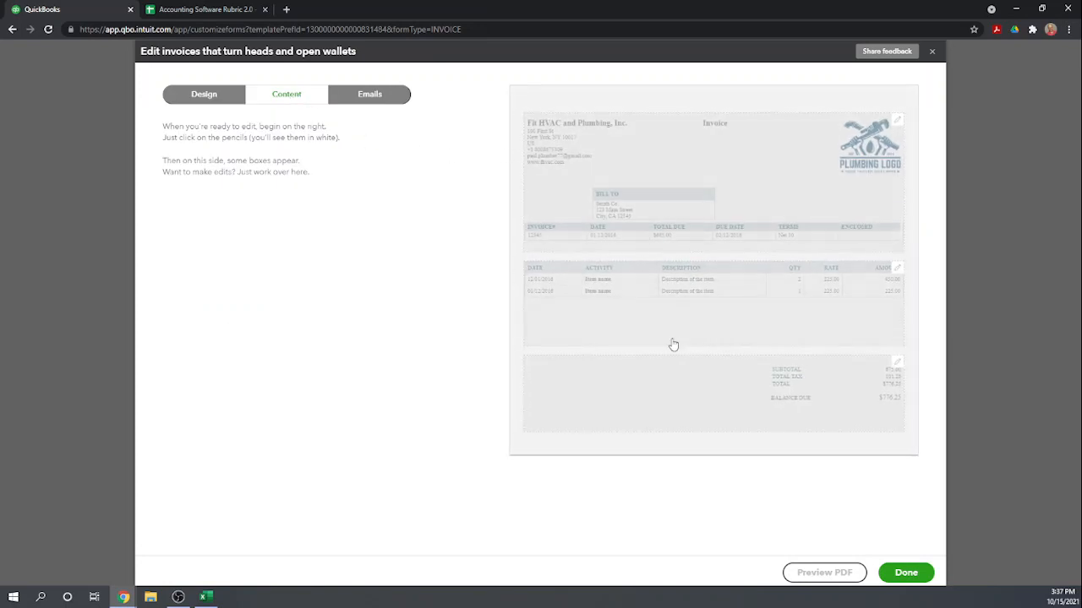
left_click(660, 388)
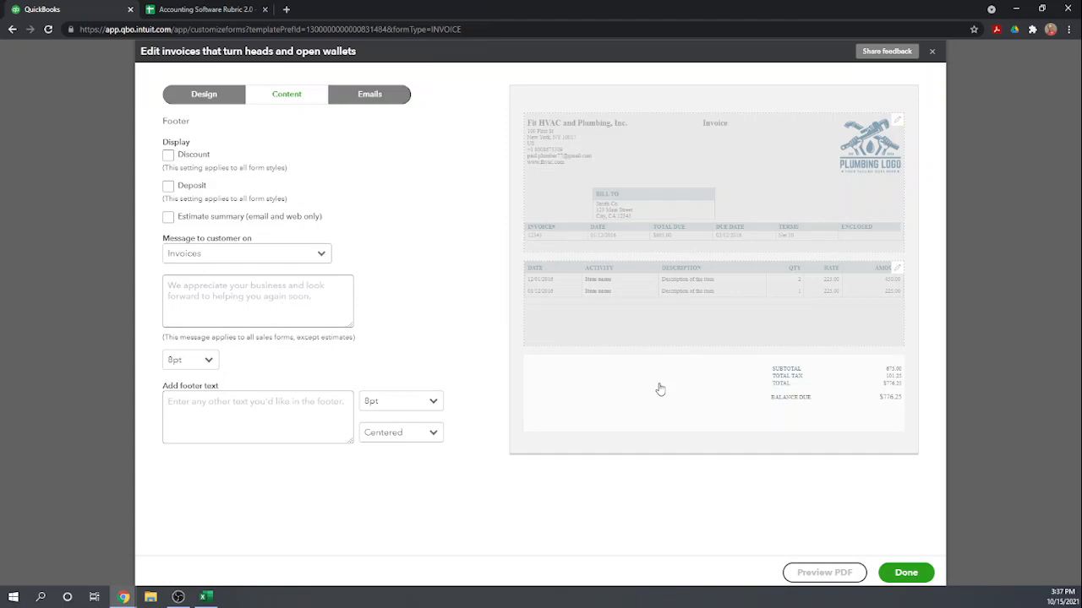
left_click(254, 294)
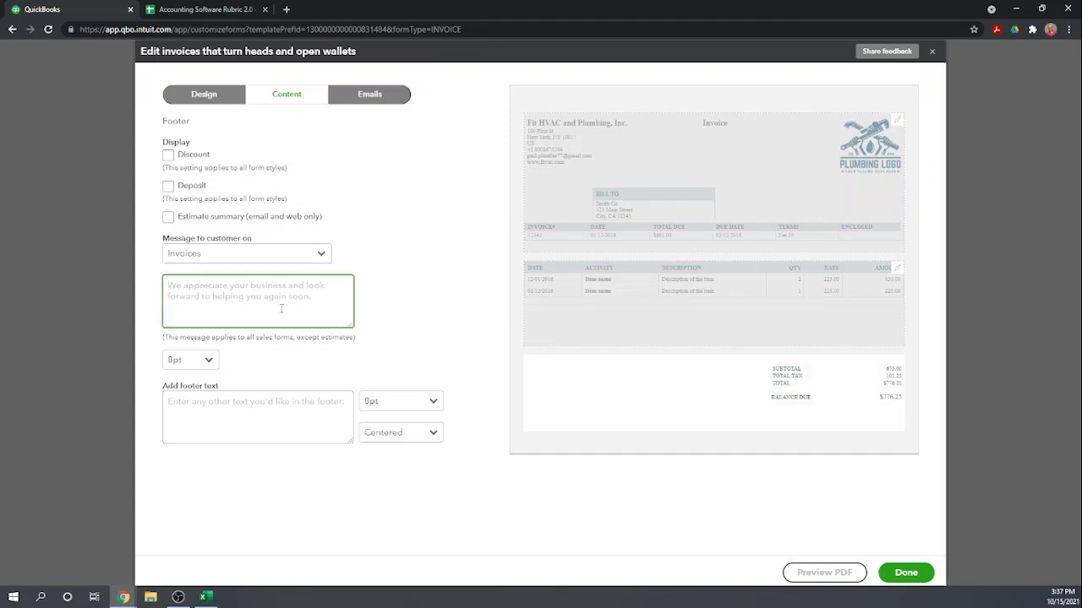
type("Thank you")
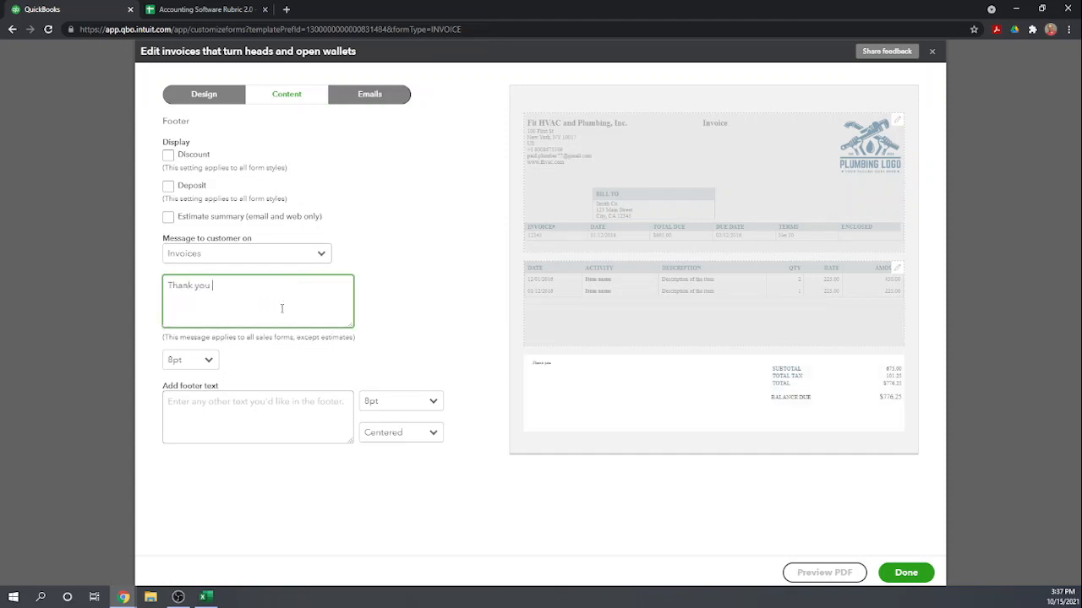
type(" for your business!")
left_click(436, 272)
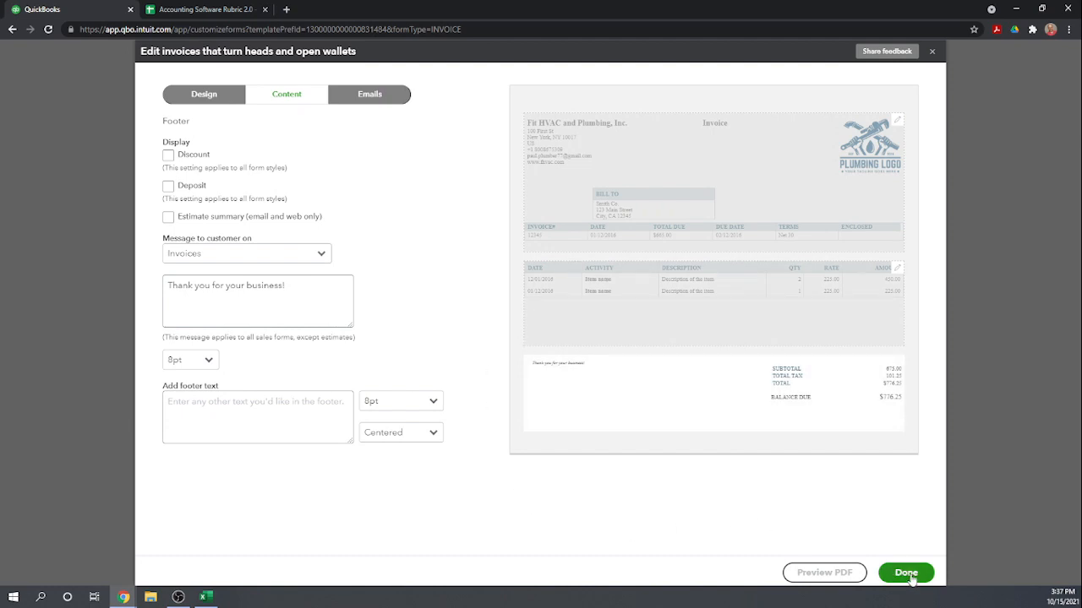
left_click(229, 406)
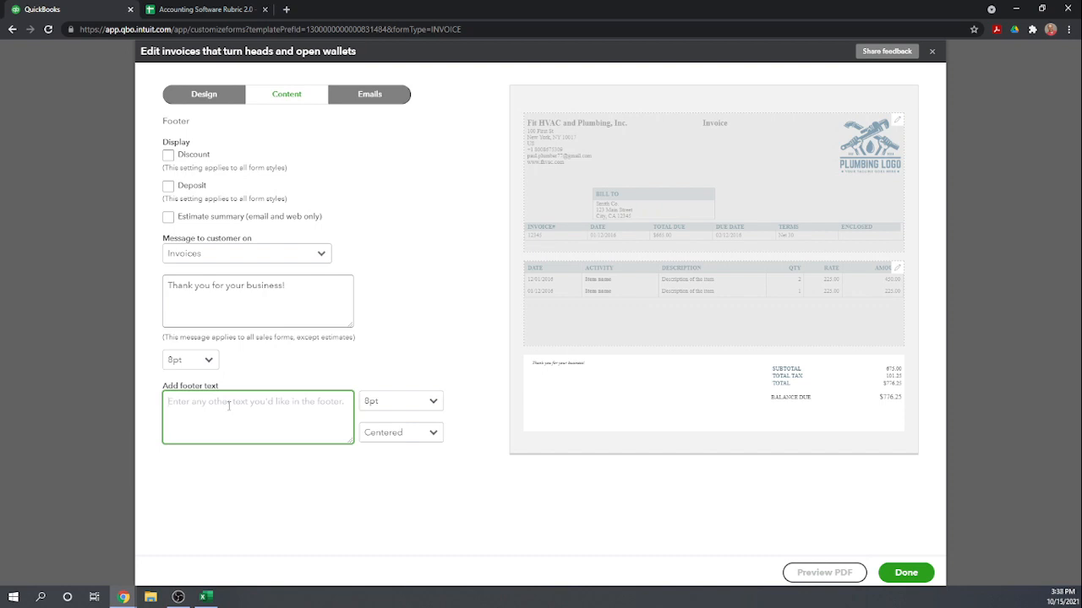
type("Addd")
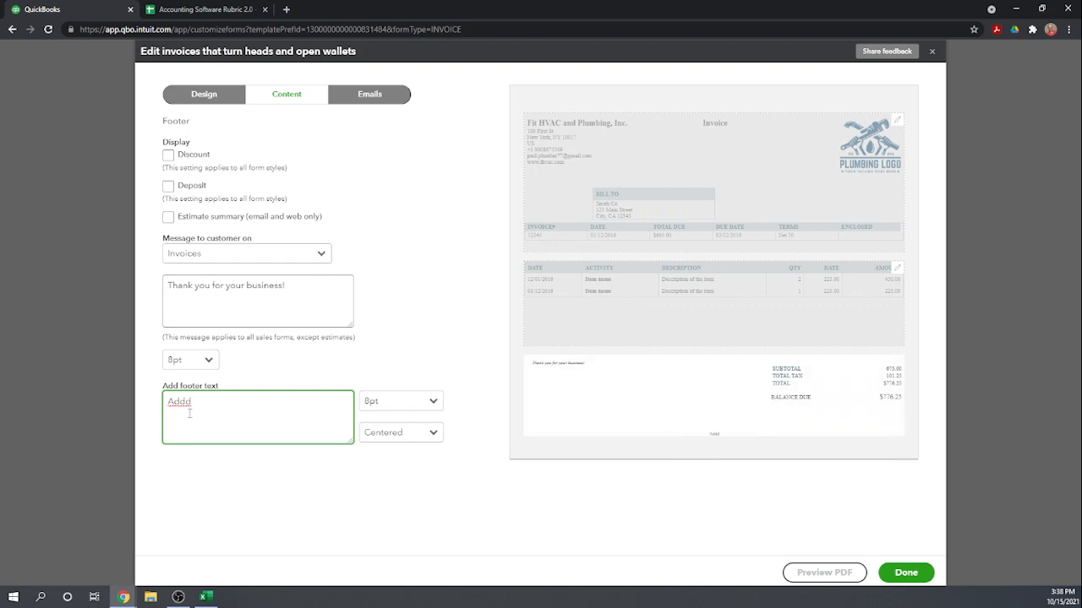
double_click(189, 414)
key("BackSpace")
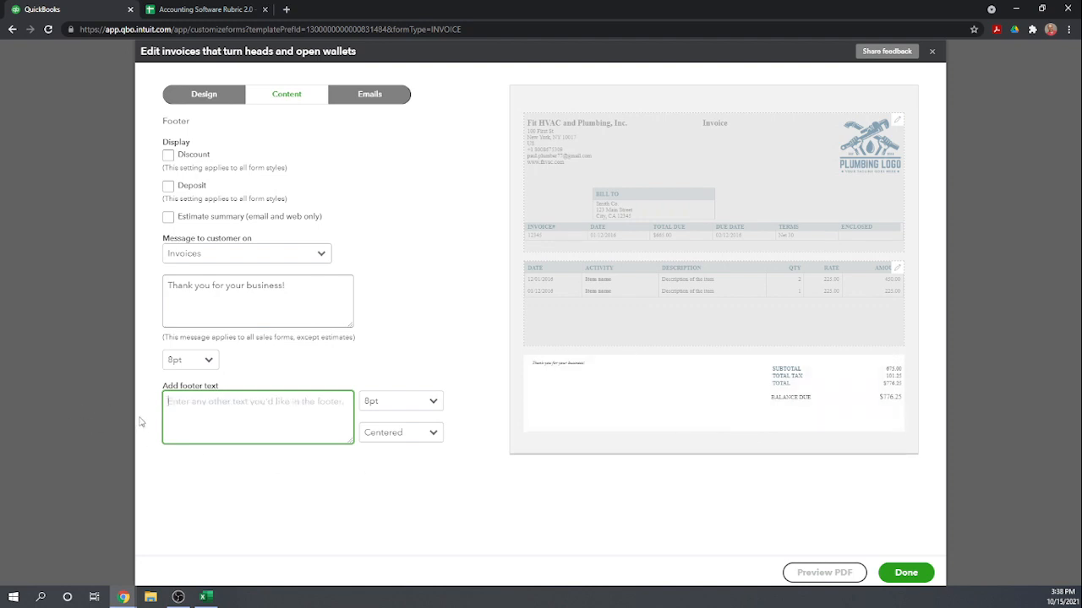
left_click(361, 531)
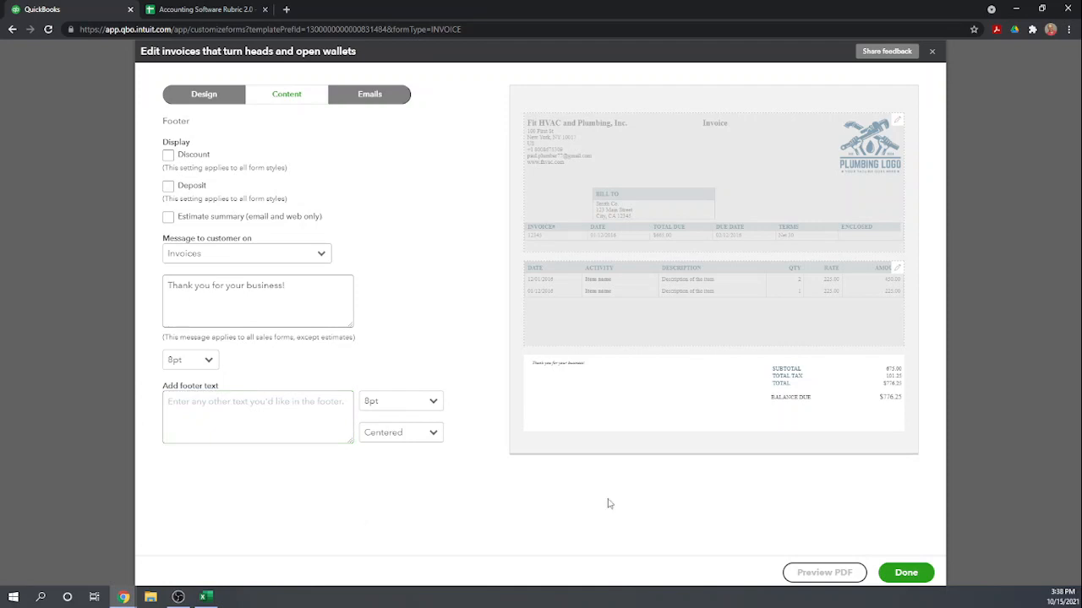
Step: Save the invoice template, switch to the rubric spreadsheet, and score 1 for "Create personalized message on invoice"
left_click(902, 575)
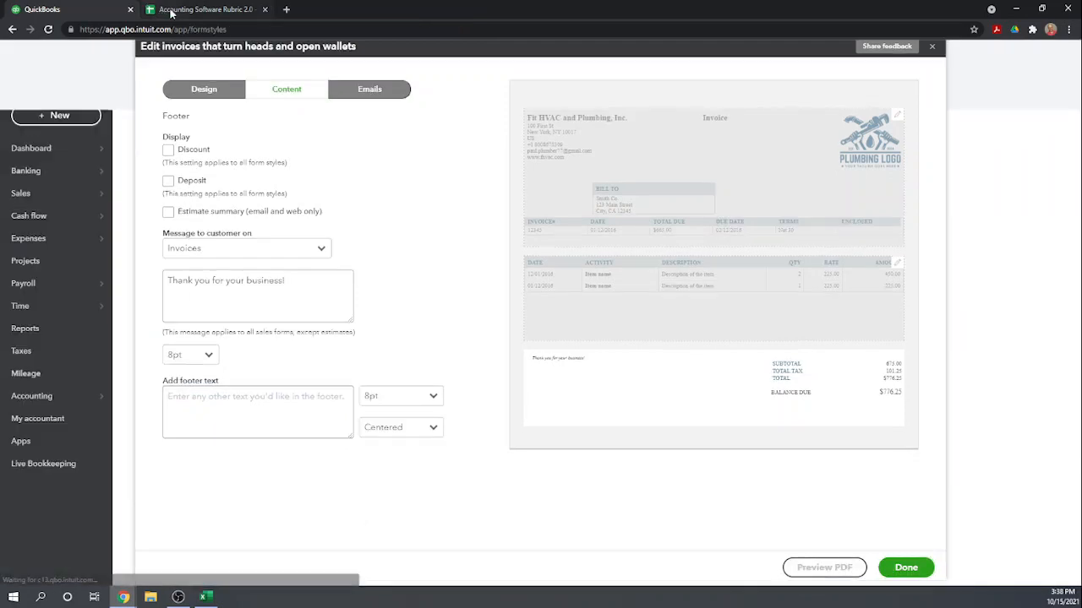
left_click(175, 6)
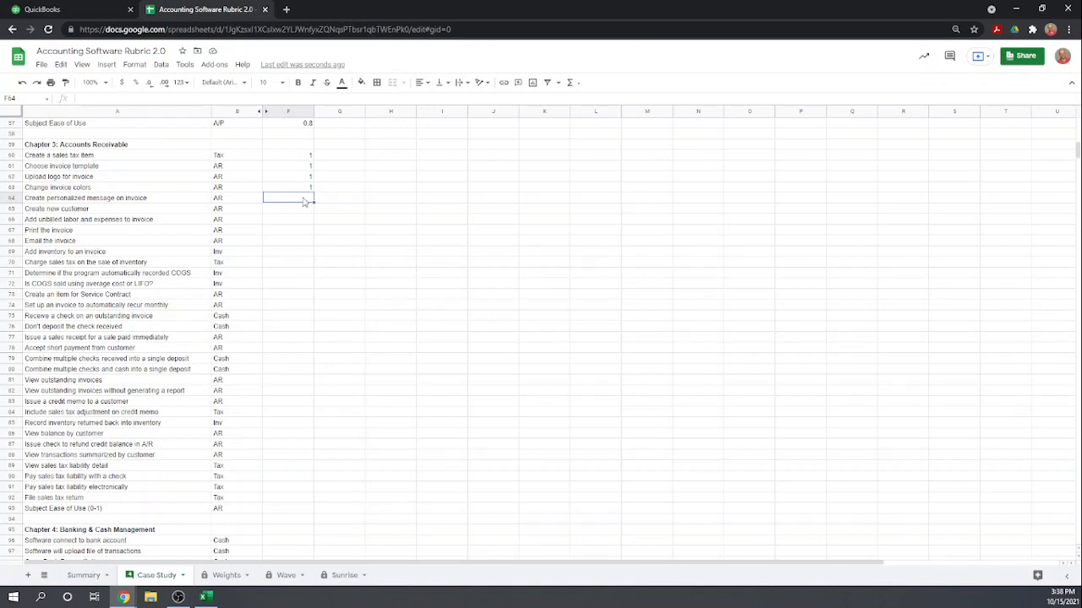
type("1")
key("Return")
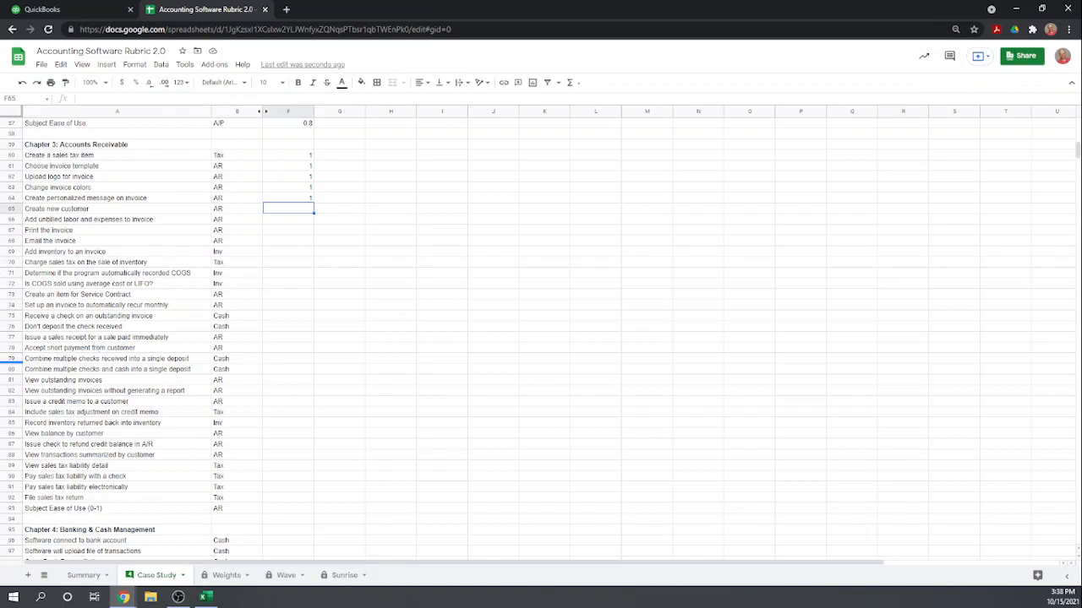
Step: Switch back to QuickBooks and start a new invoice for Family Bowling's Bathroom Renovation project, dismissing the guided tour
left_click(69, 15)
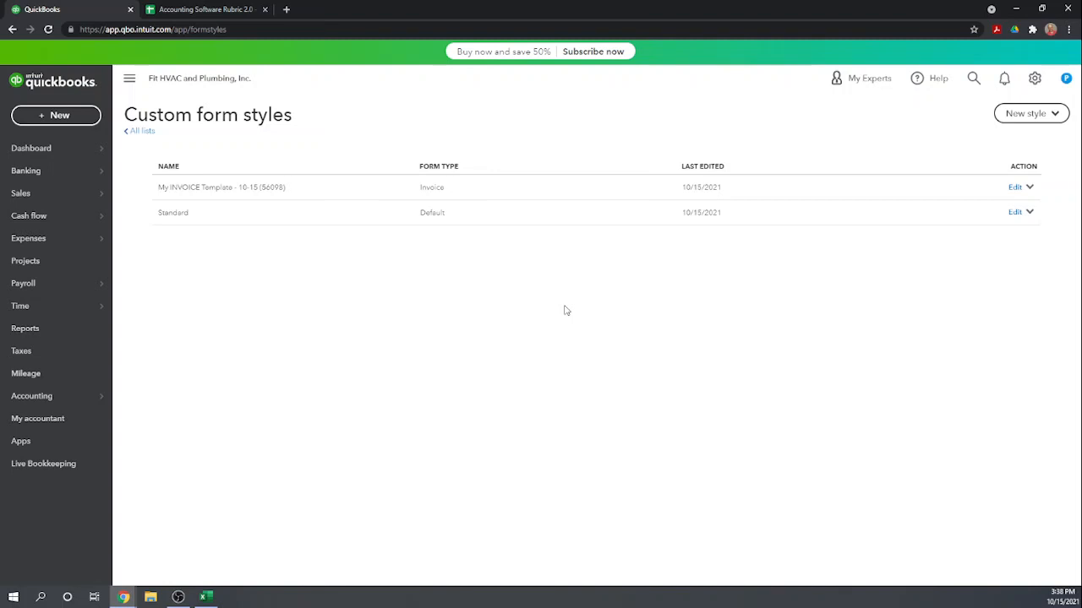
left_click(69, 119)
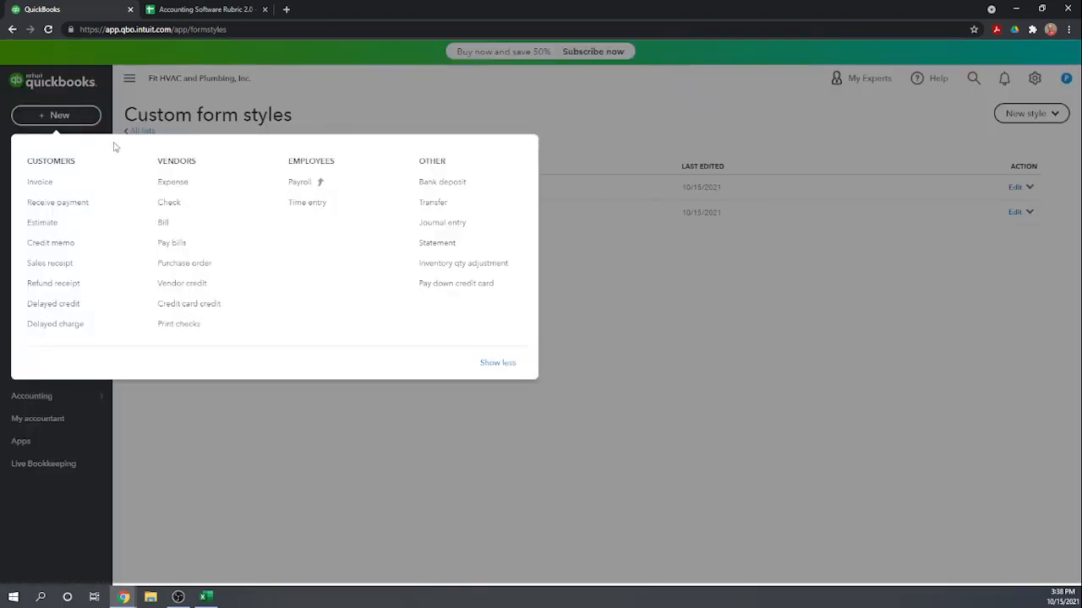
left_click(39, 185)
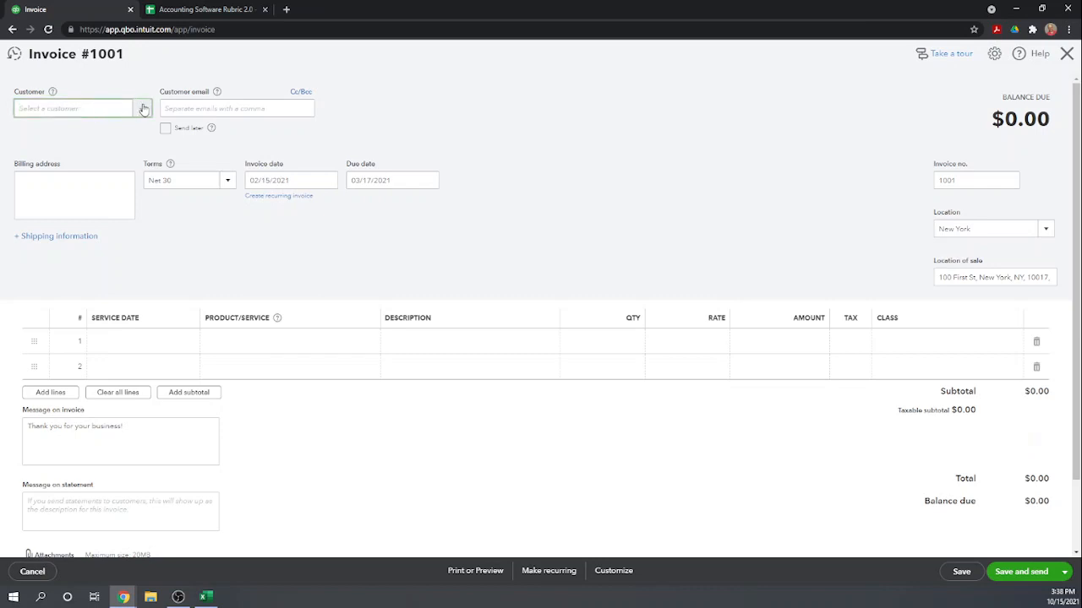
left_click(143, 109)
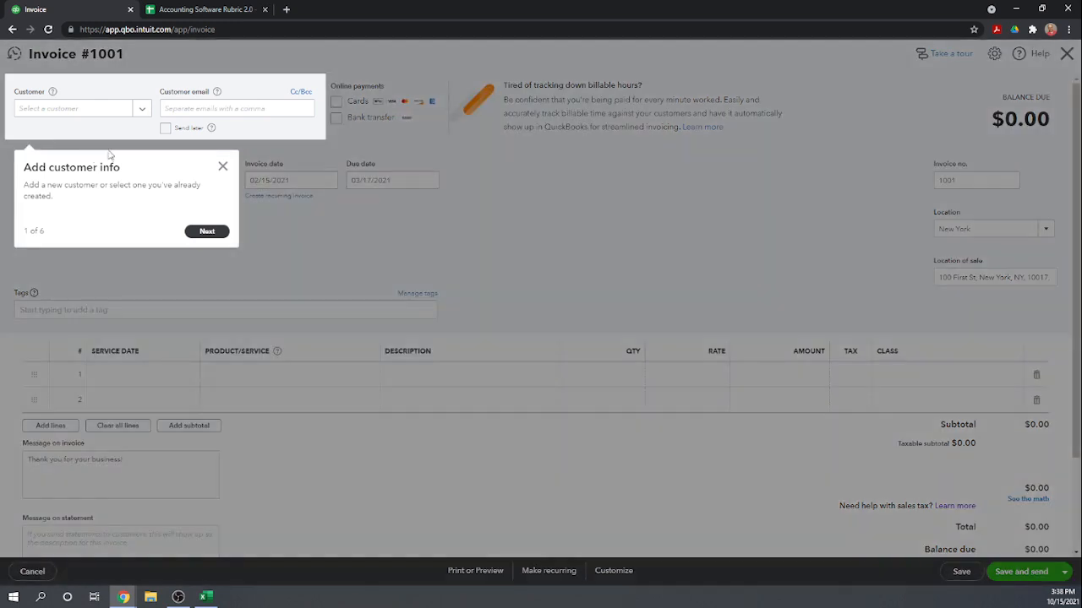
left_click(222, 167)
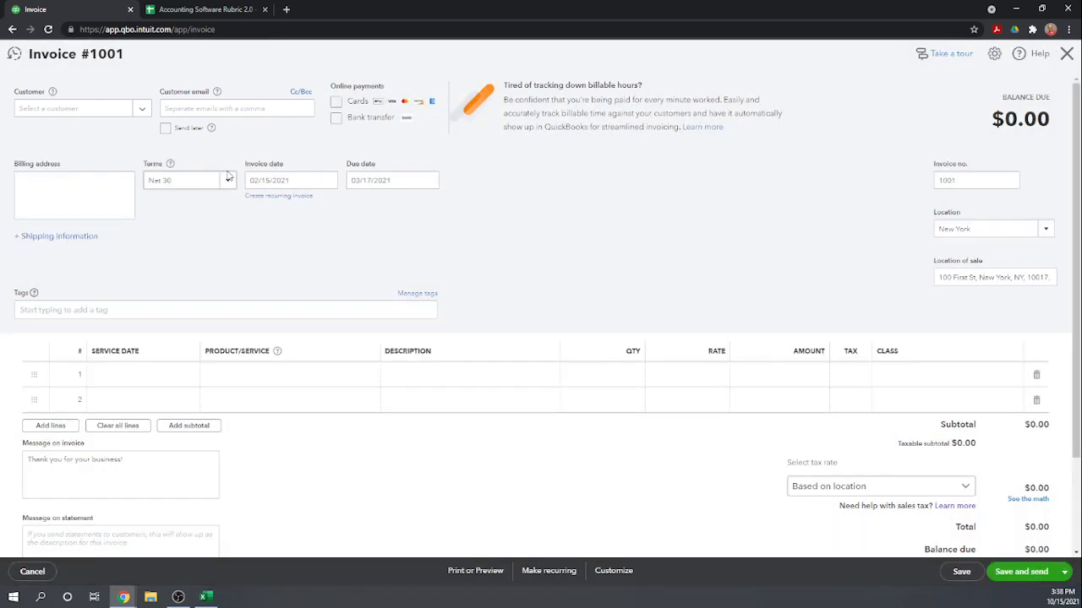
left_click(143, 110)
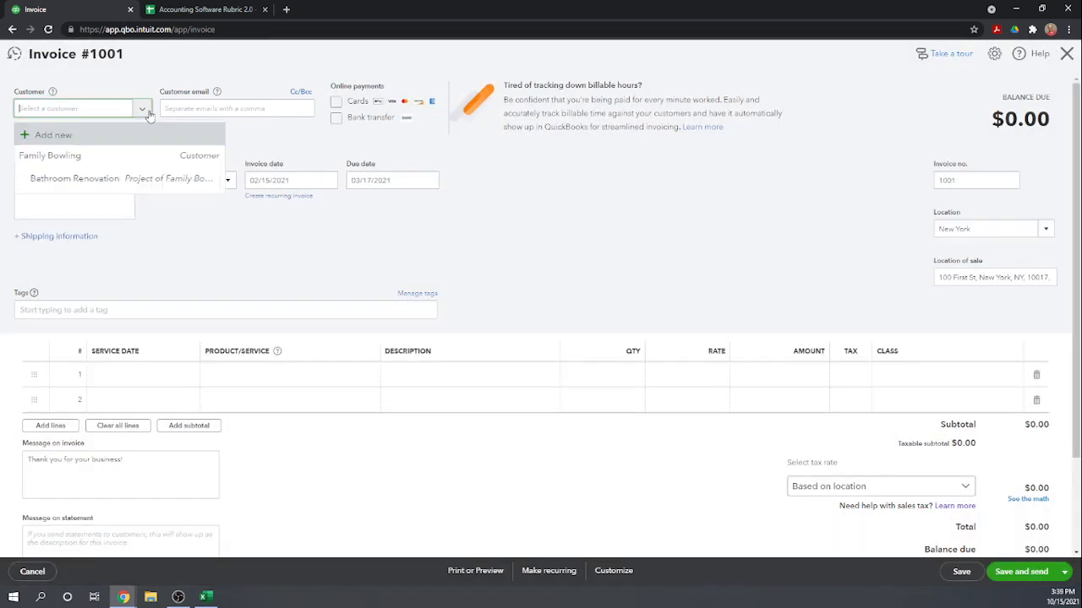
left_click(89, 180)
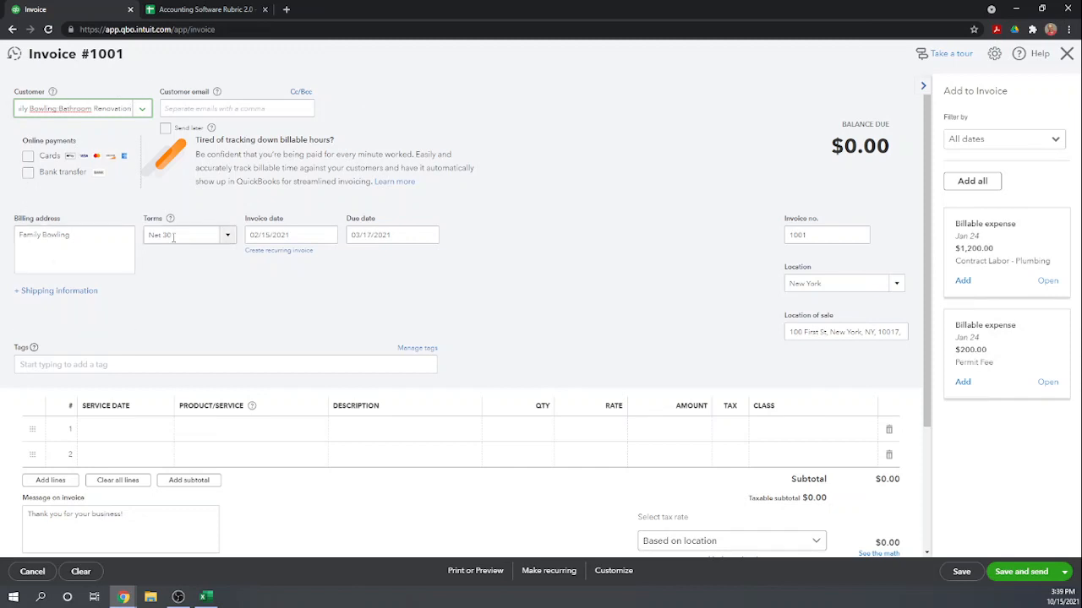
Step: Set the invoice date of the Bathroom Renovation invoice to 01/16/2021
left_click(294, 238)
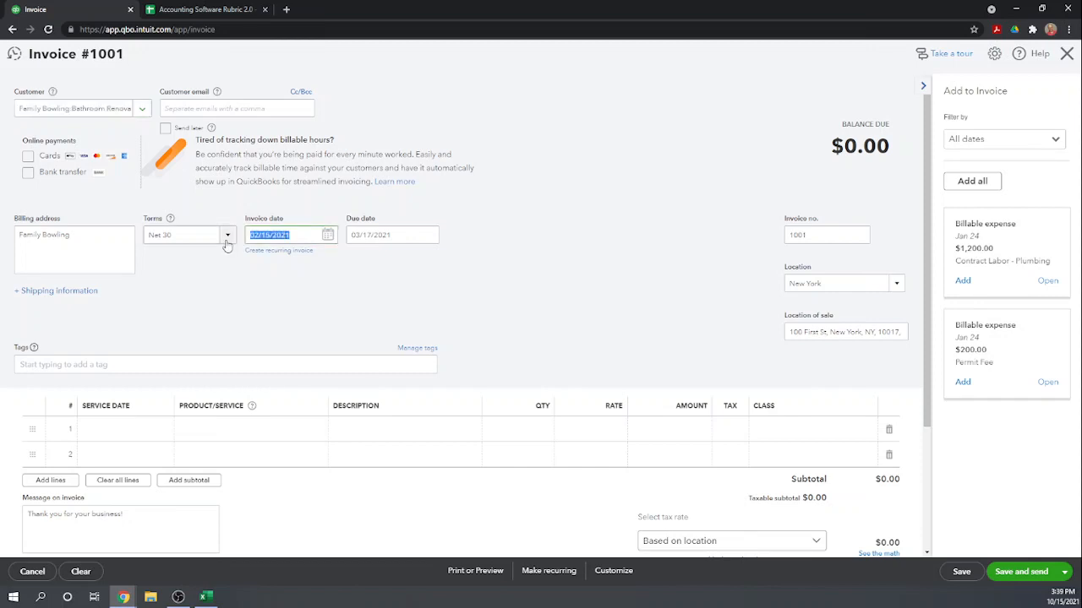
type("01/16/2021")
key("Tab")
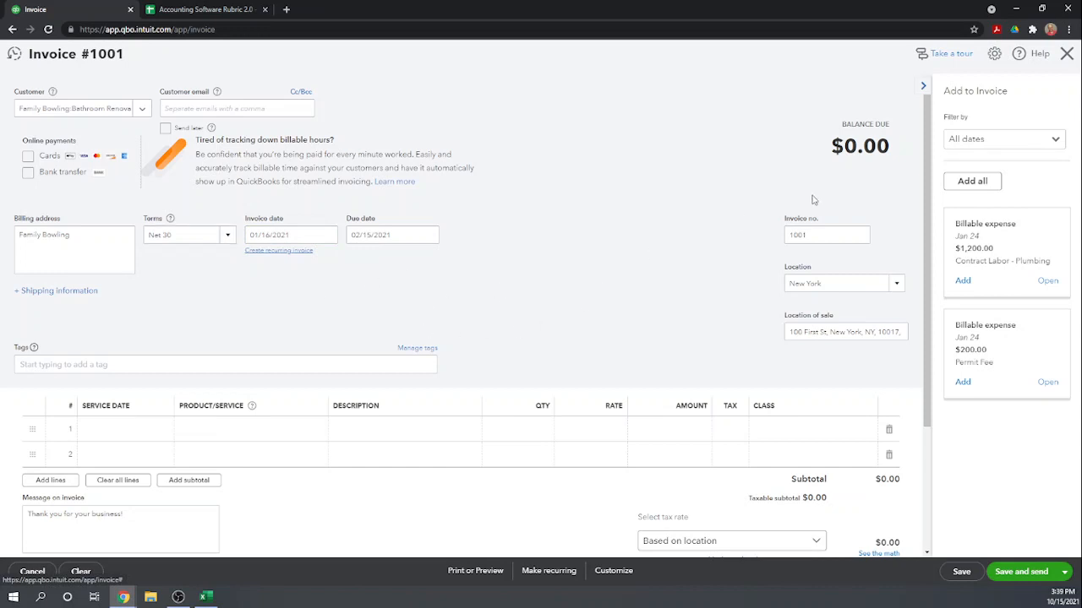
scroll(751, 296, "down", 1)
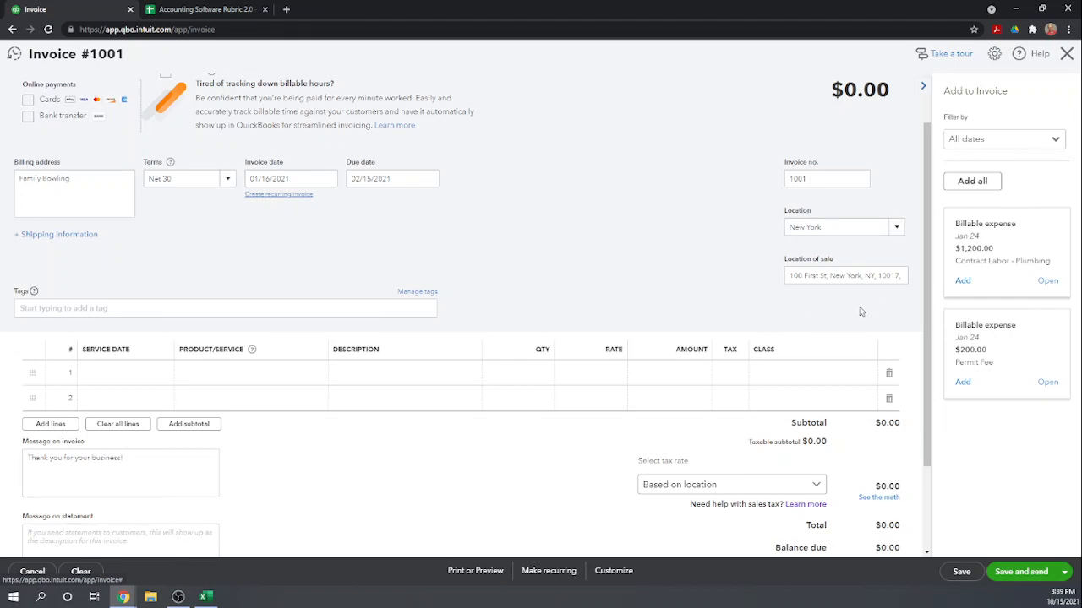
scroll(861, 312, "up", 2)
scroll(879, 253, "down", 3)
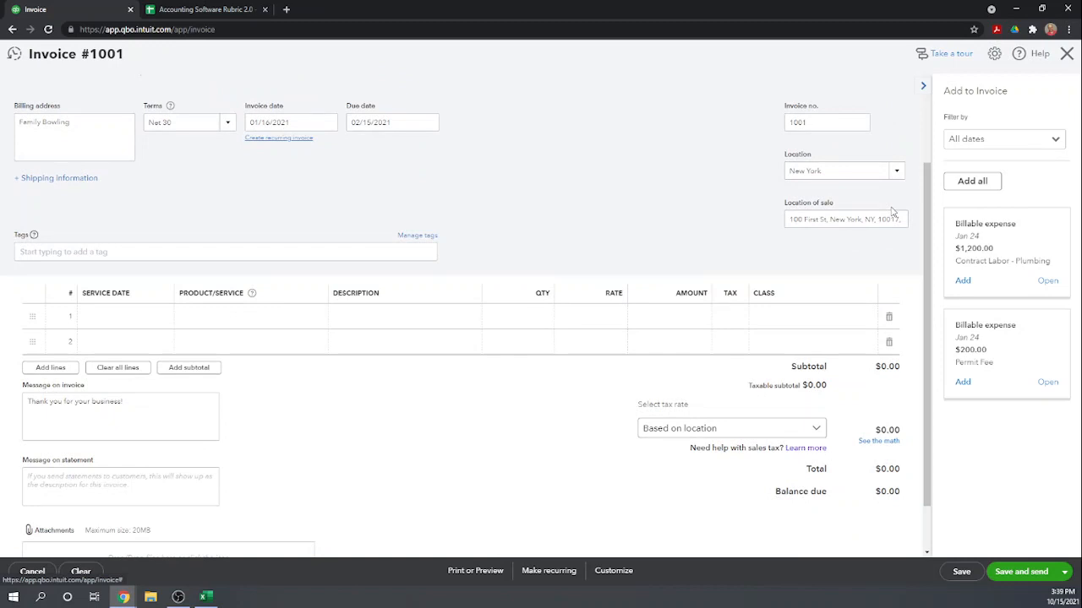
left_click(100, 317)
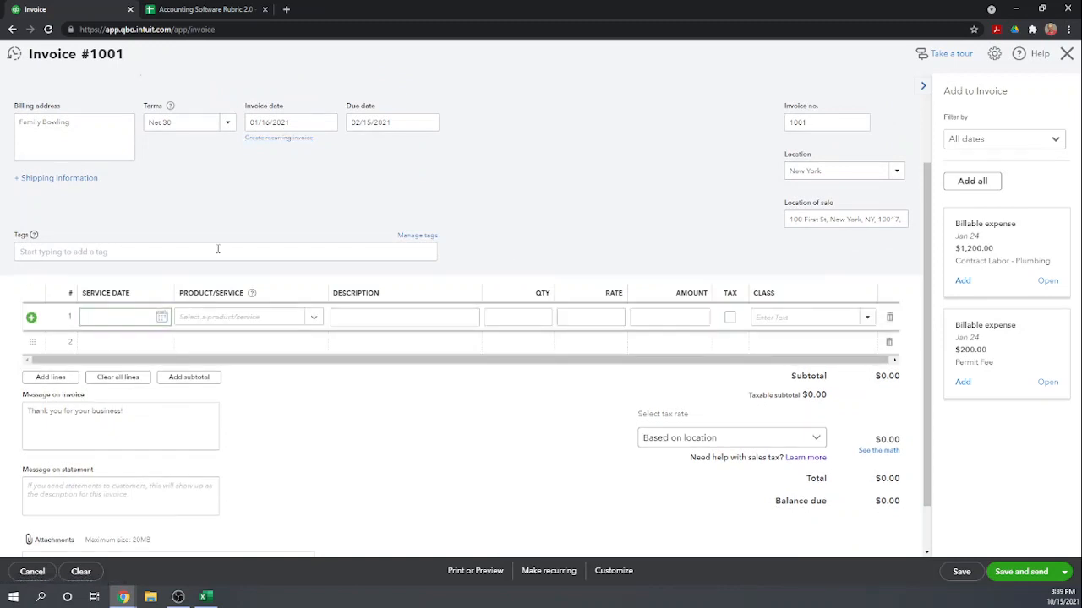
scroll(326, 278, "down", 1)
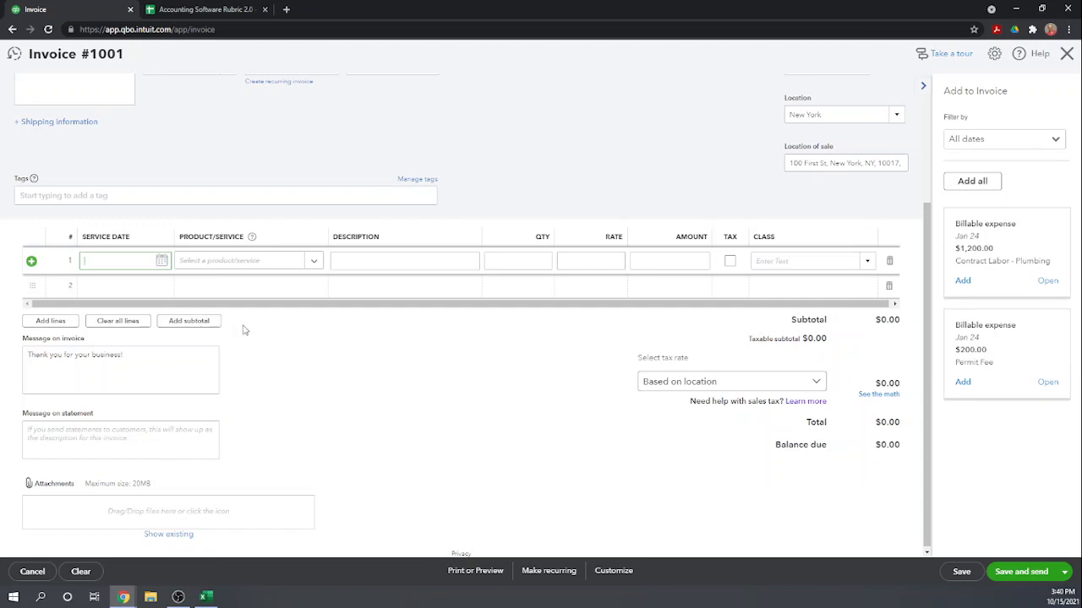
type("01/16/2021")
key("Tab")
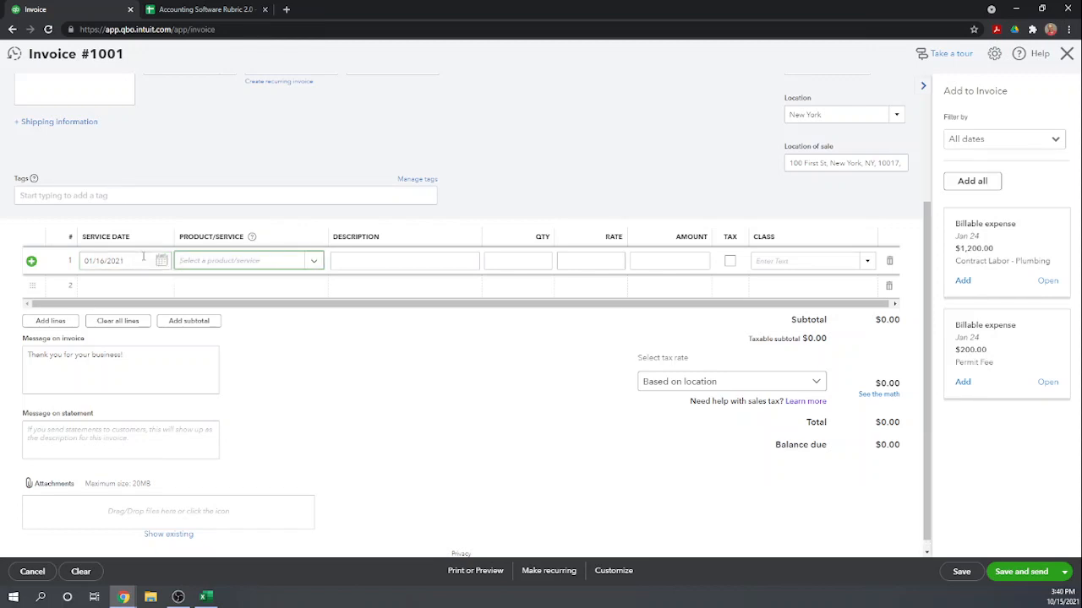
left_click(131, 255)
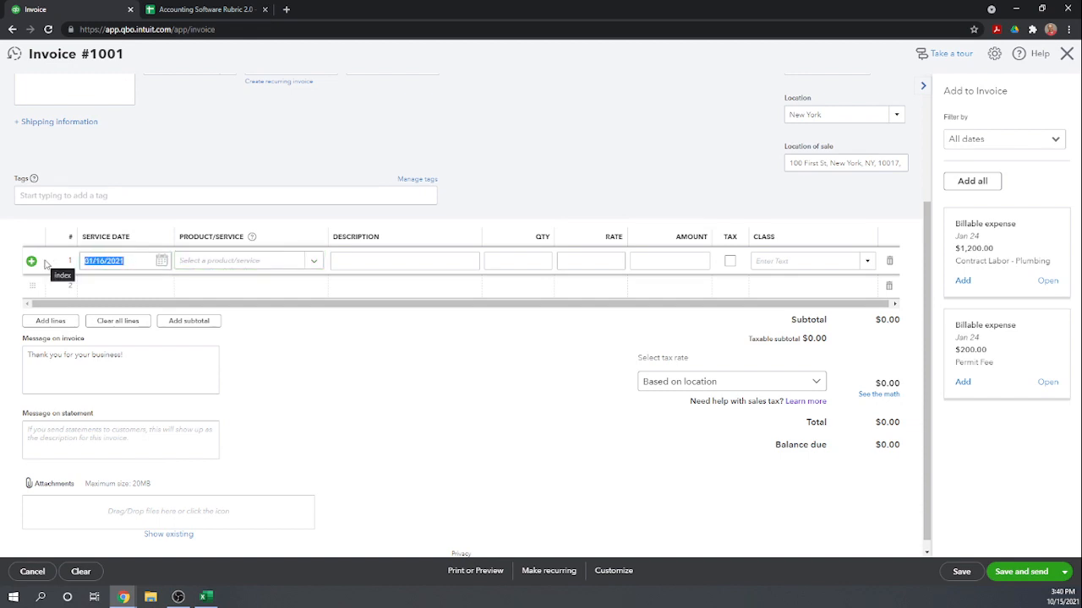
key("BackSpace")
left_click(350, 360)
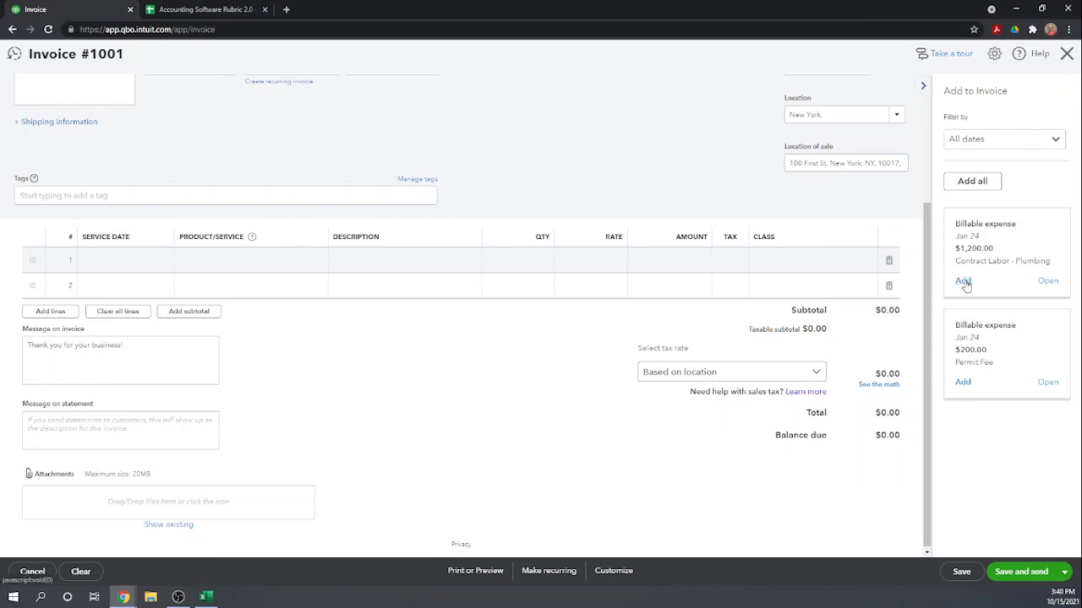
Step: Add the Contract Labor - Plumbing billable expense to the invoice with a rate of 80, and add the Permit Fee expense
left_click(962, 282)
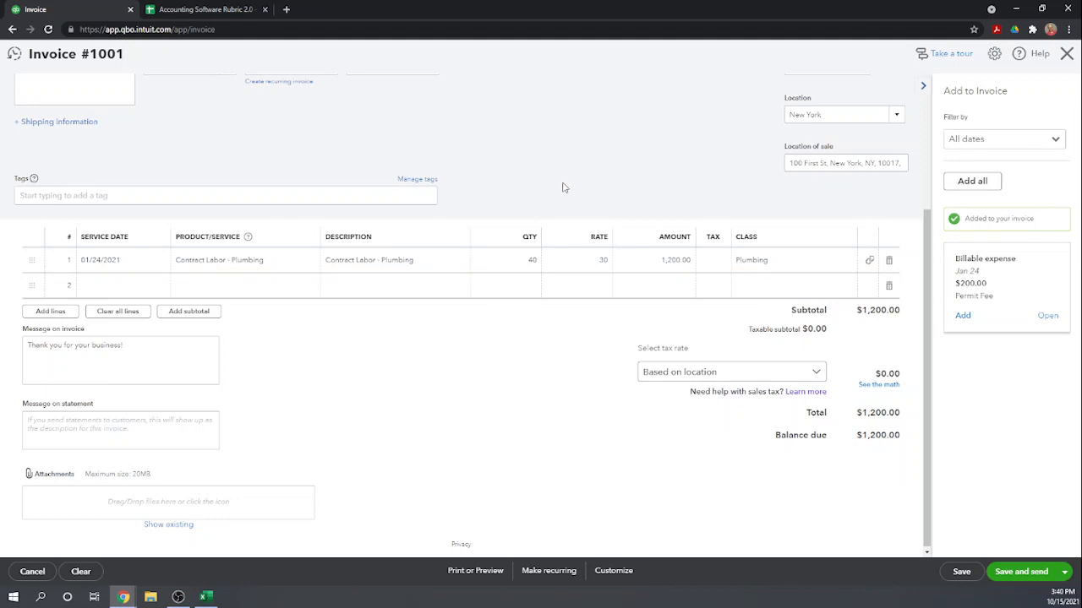
left_click(602, 264)
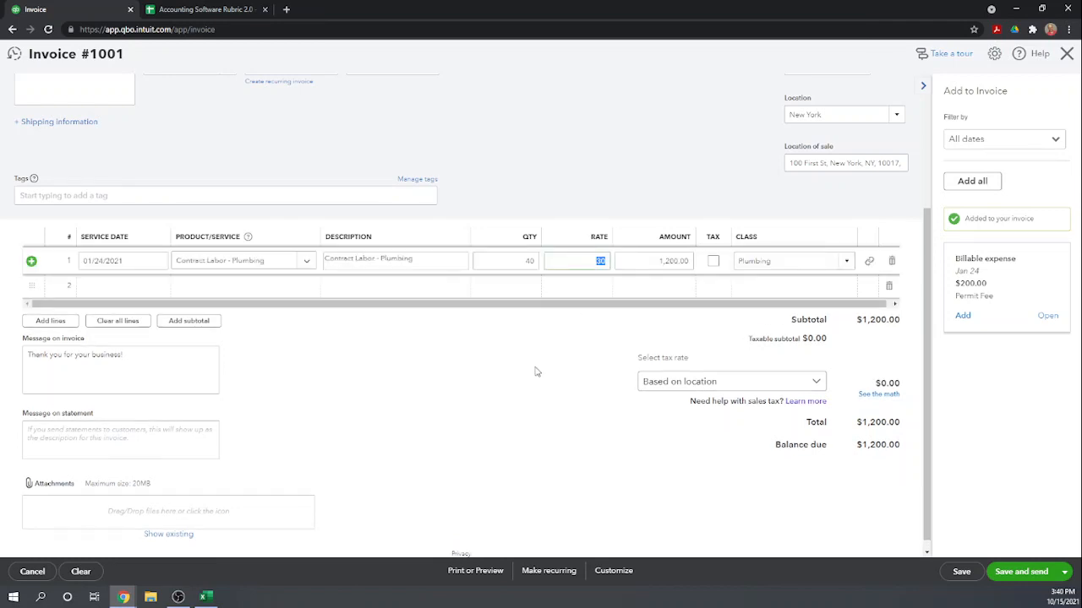
type("8")
left_click(536, 382)
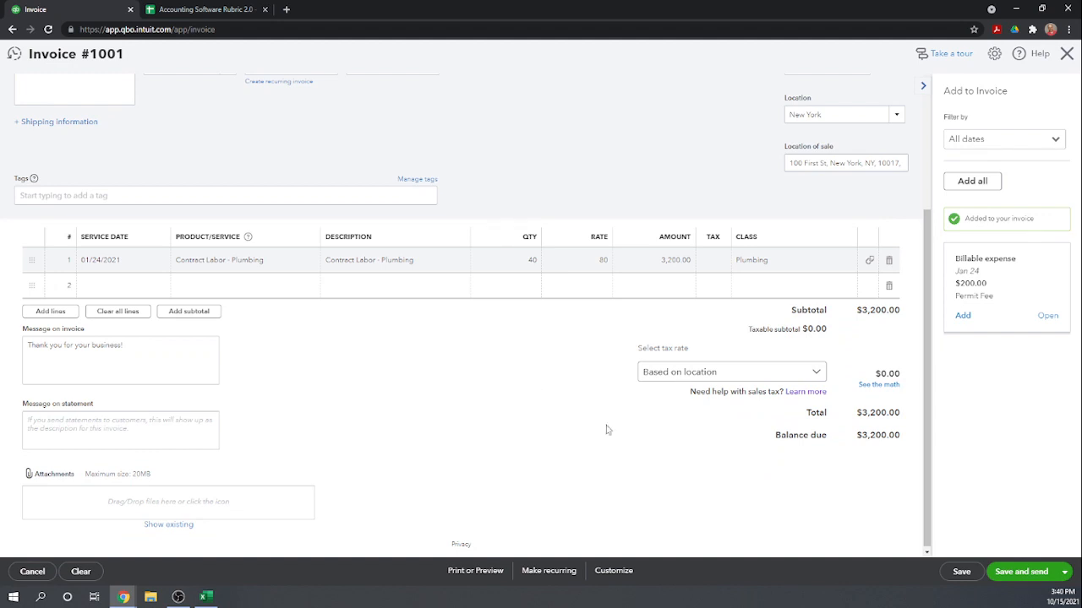
left_click(964, 317)
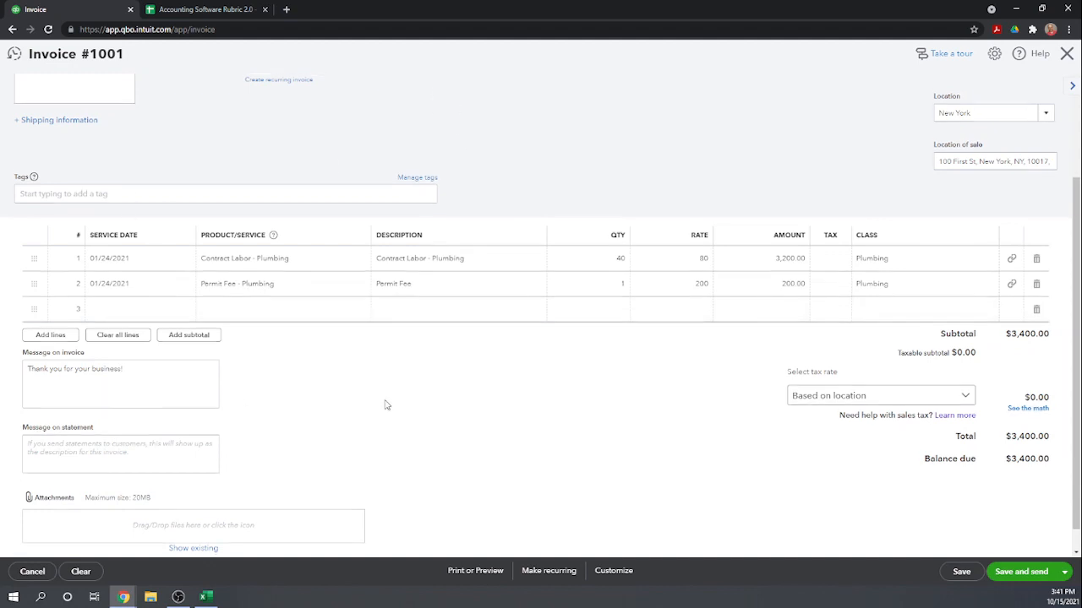
Step: Start a new single custom sales tax rate from the invoice and name it "State of NY"
scroll(423, 423, "down", 1)
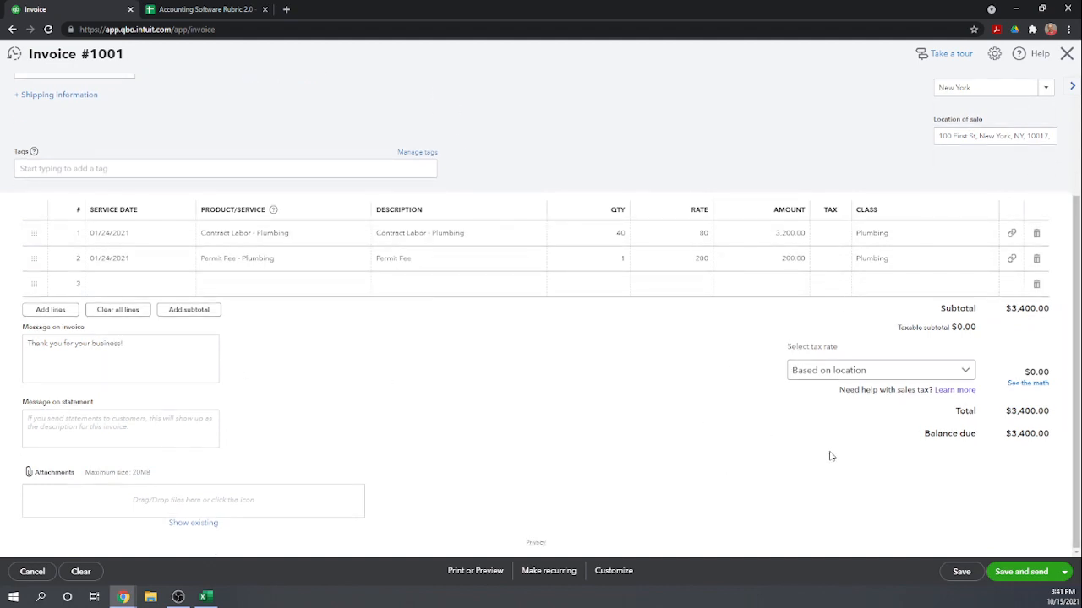
left_click(969, 374)
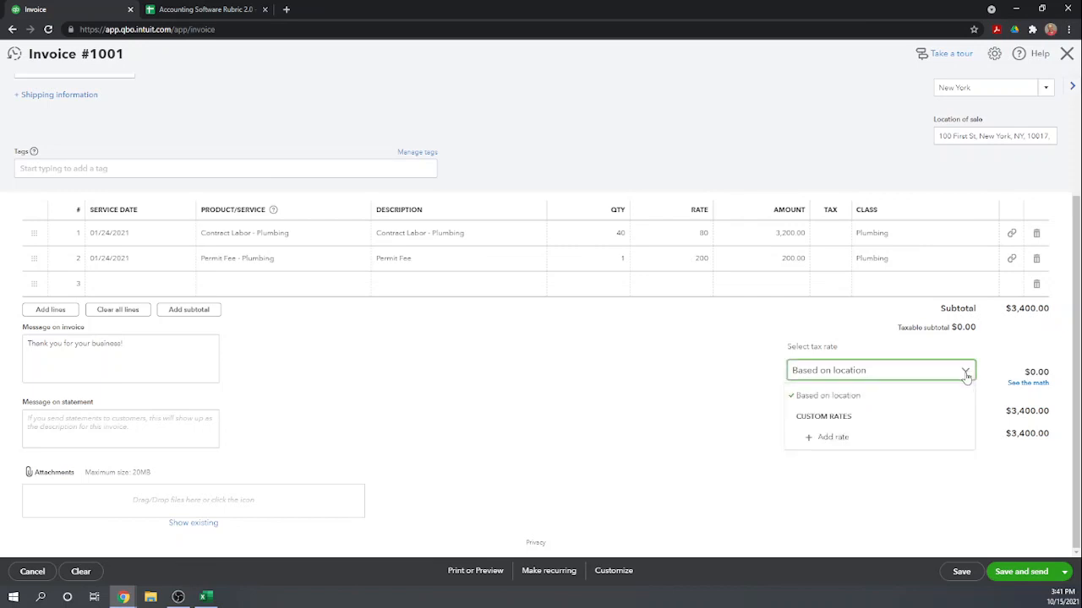
left_click(834, 441)
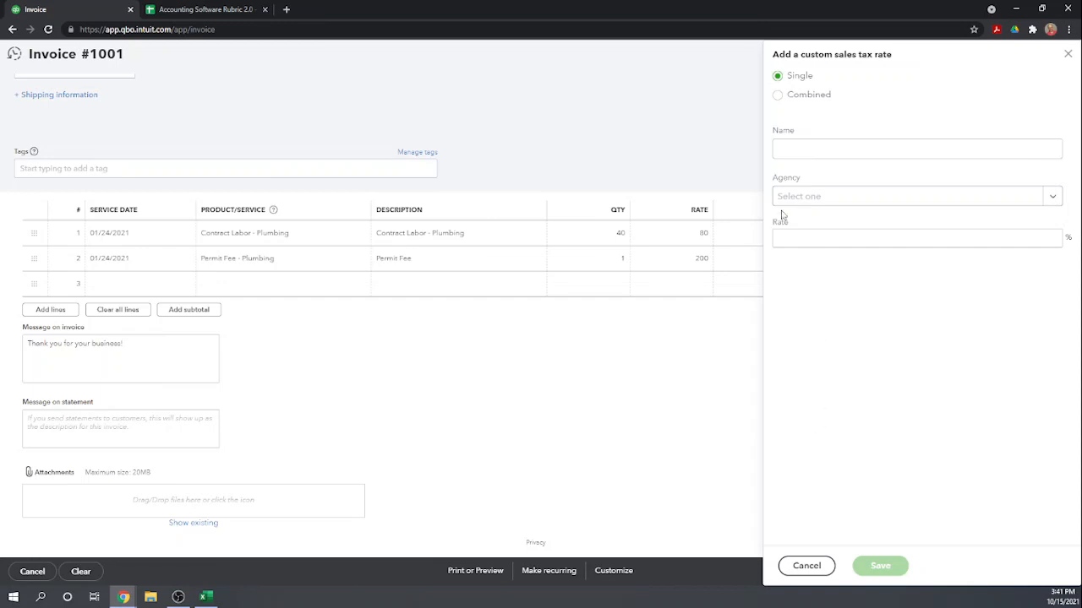
left_click(807, 151)
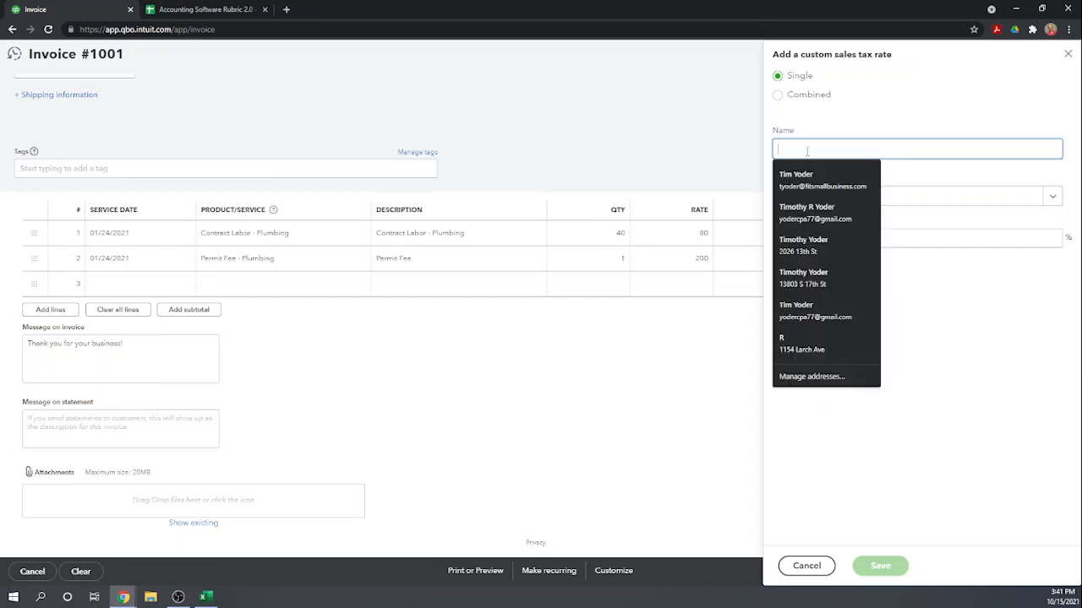
type("Sate")
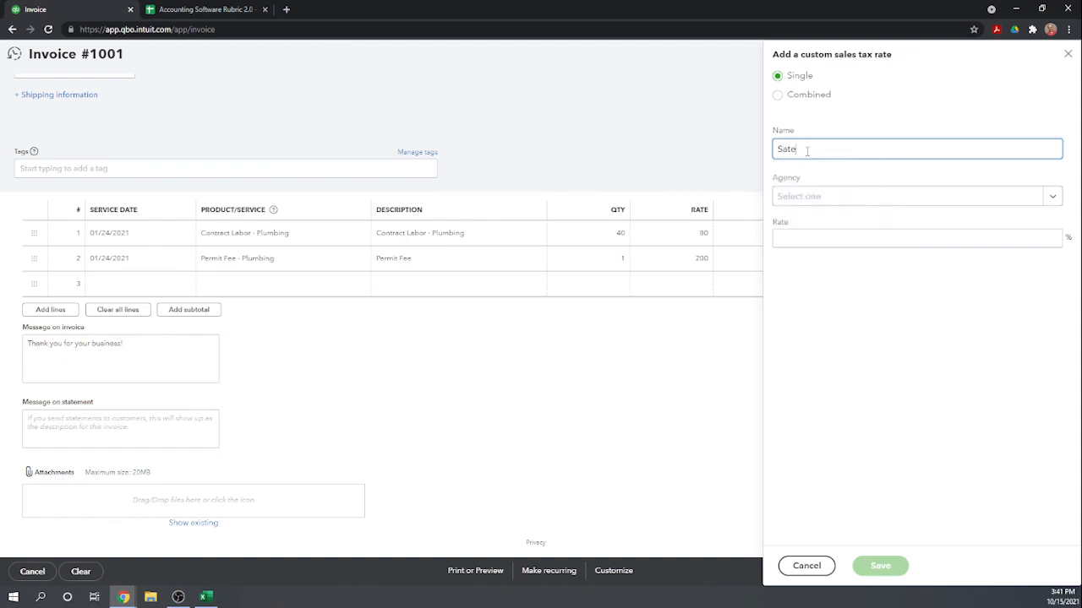
key("BackSpace")
key("BackSpace")
key("BackSpace")
type("tate of NY")
key("Tab")
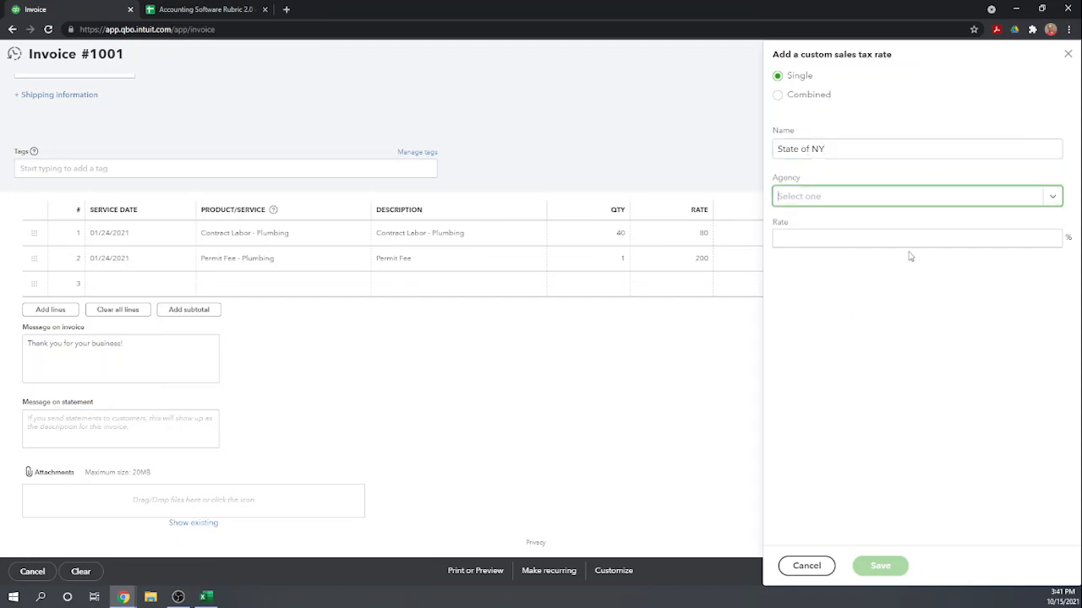
Step: Set the custom tax rate to 6% with the New York Department of Taxation and Finance as its agency, and save it
left_click(1052, 196)
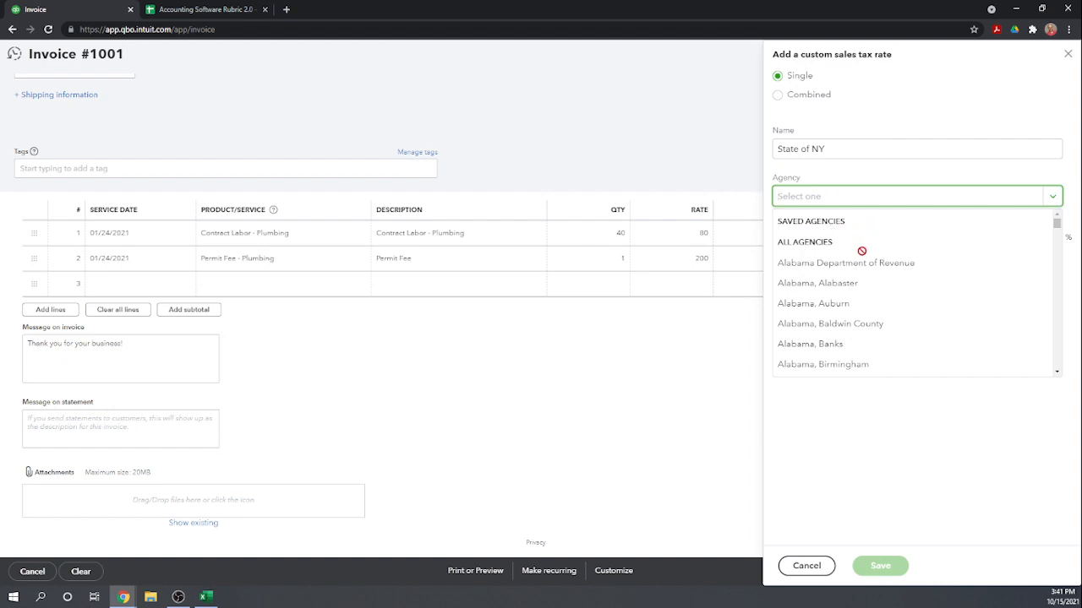
scroll(862, 251, "down", 3)
scroll(862, 251, "up", 3)
left_click(858, 173)
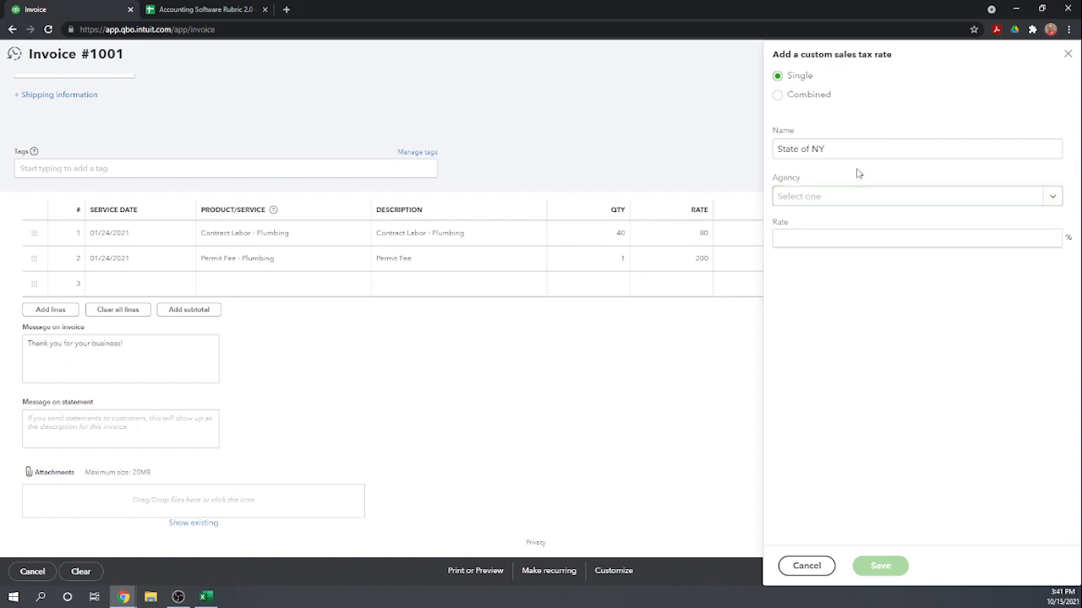
left_click(854, 237)
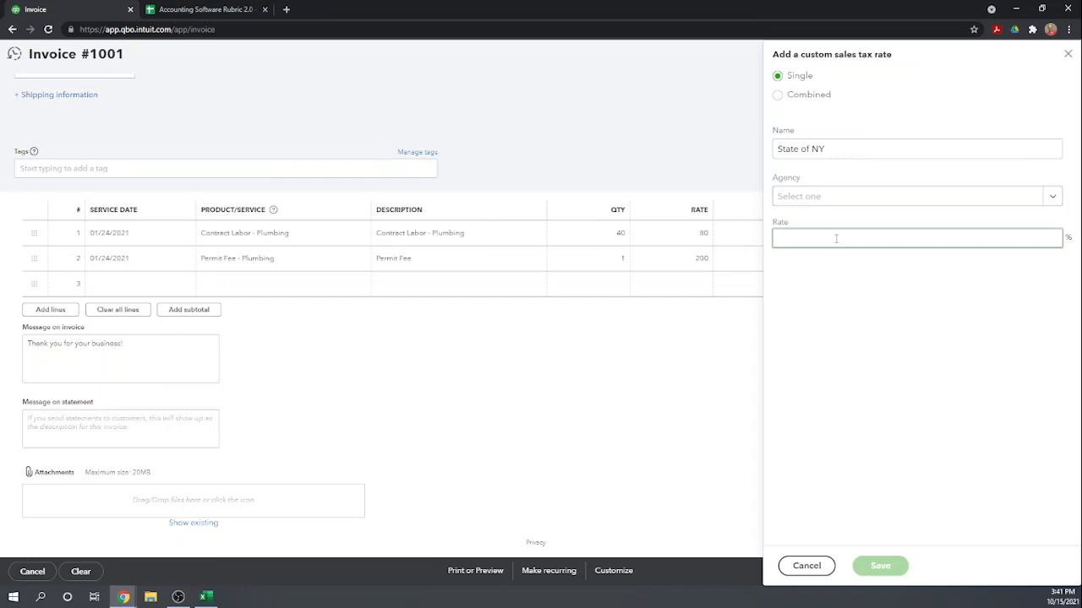
left_click(849, 272)
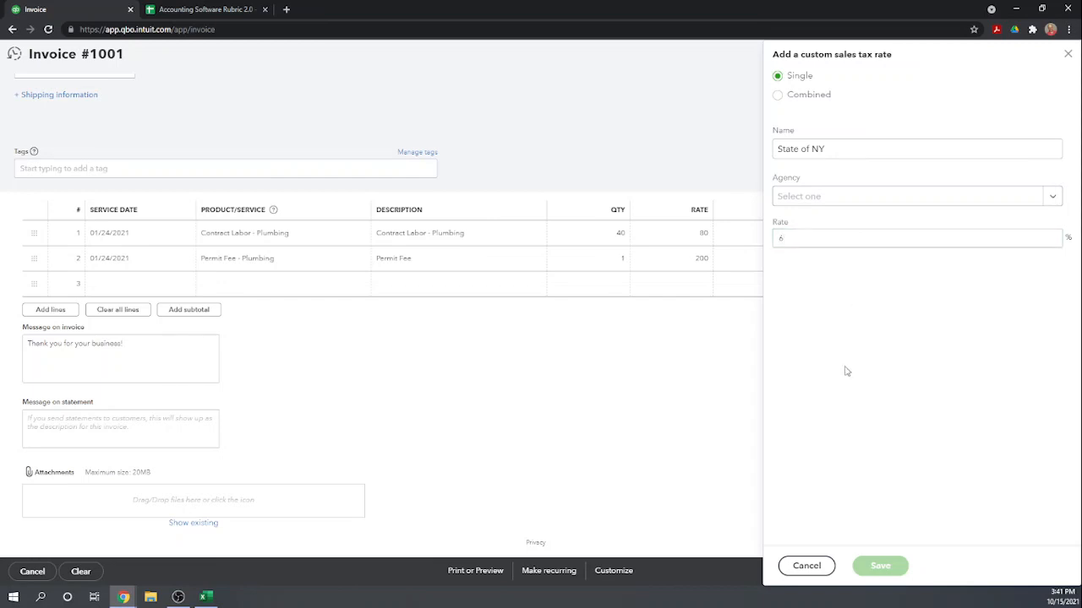
left_click(834, 196)
type("new")
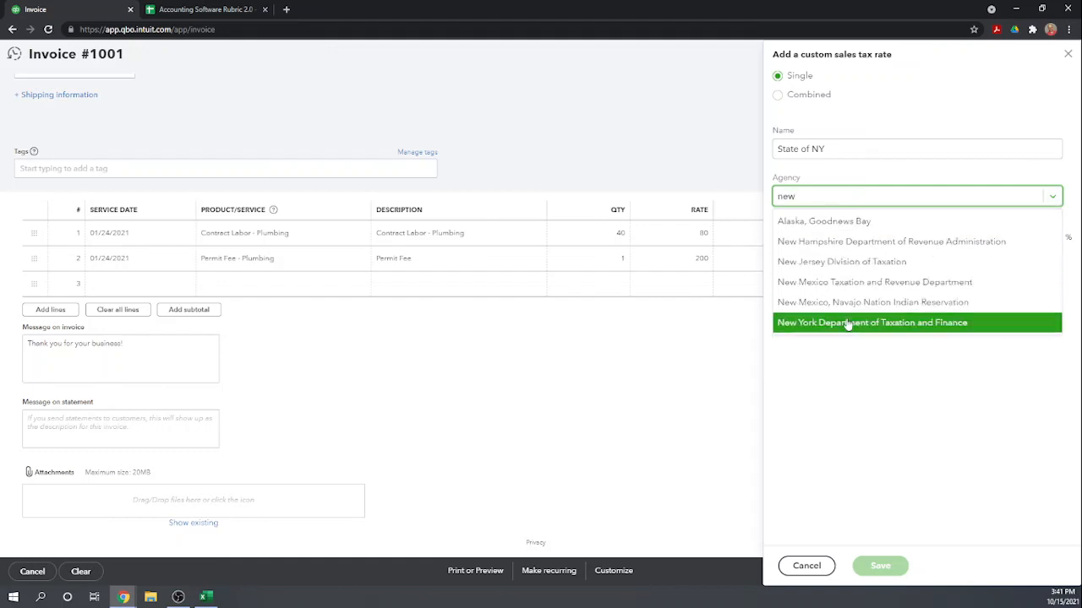
left_click(781, 322)
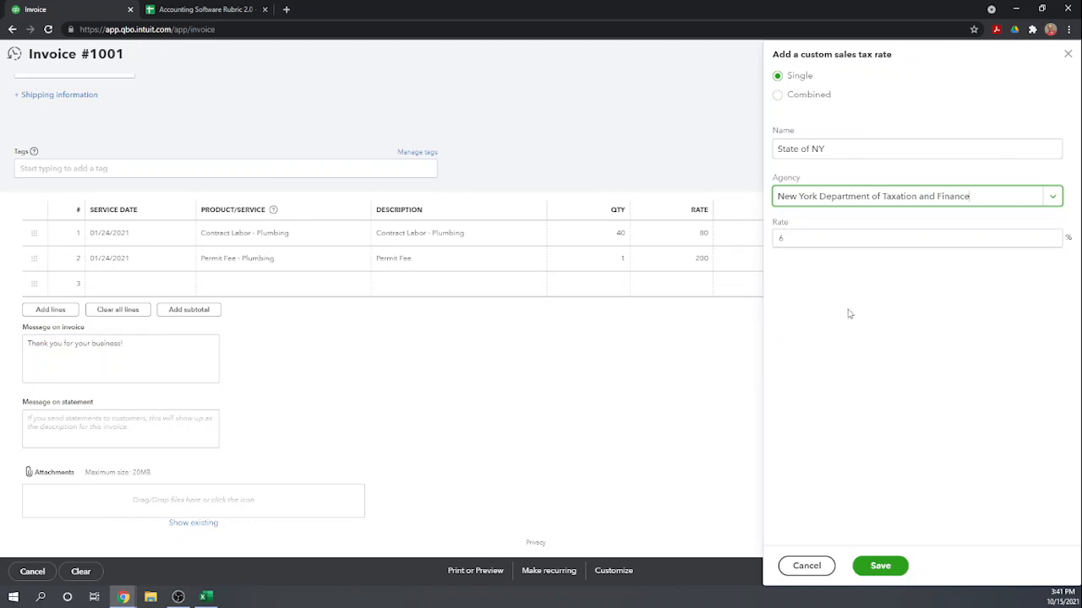
left_click(880, 565)
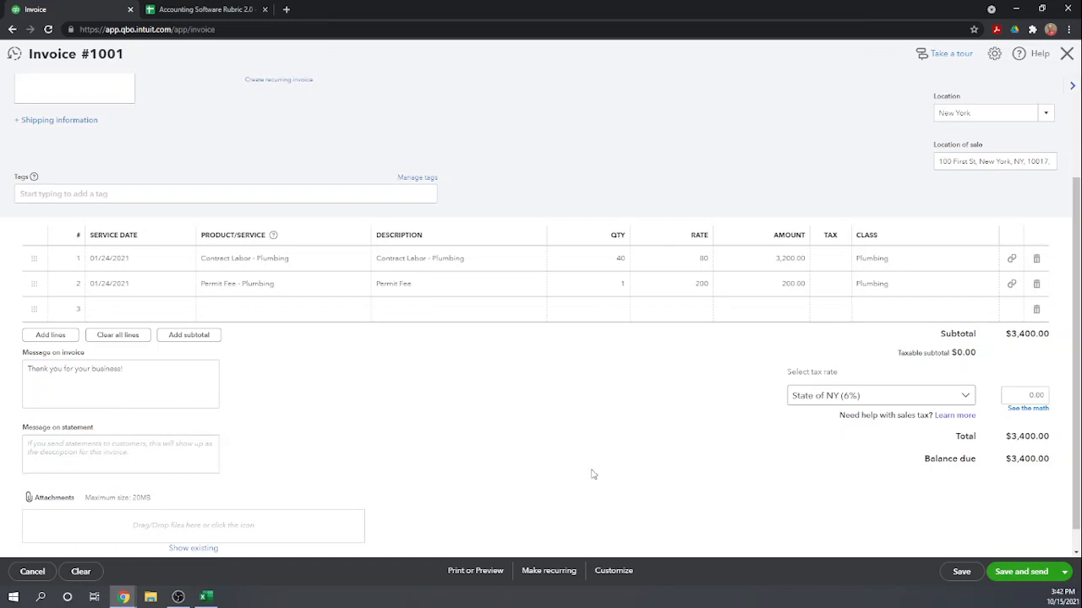
Step: Check the print preview of the Bathroom Renovation invoice and close it
left_click(474, 571)
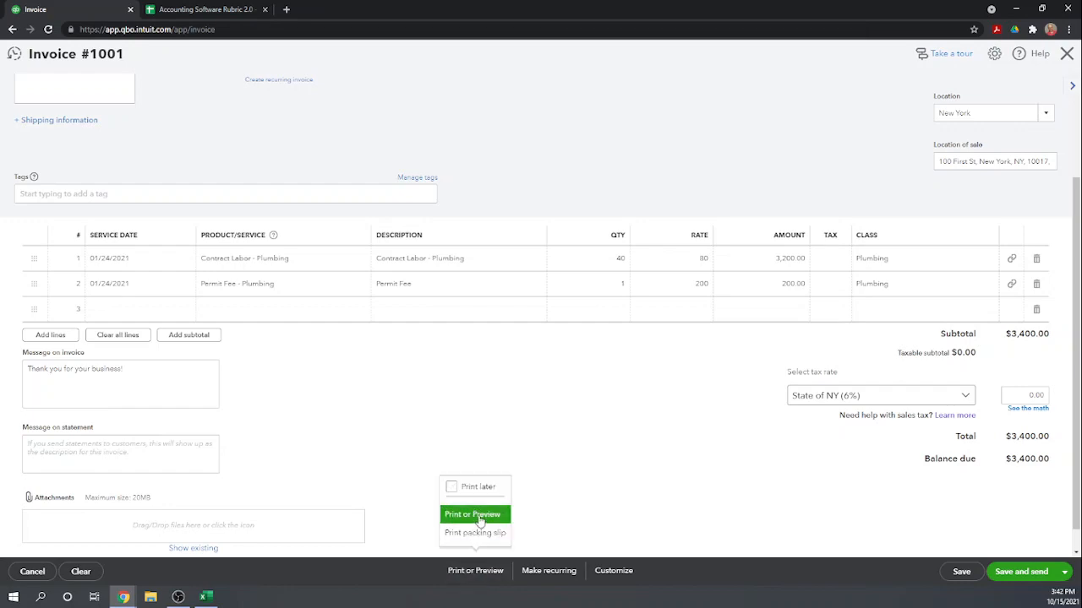
left_click(479, 517)
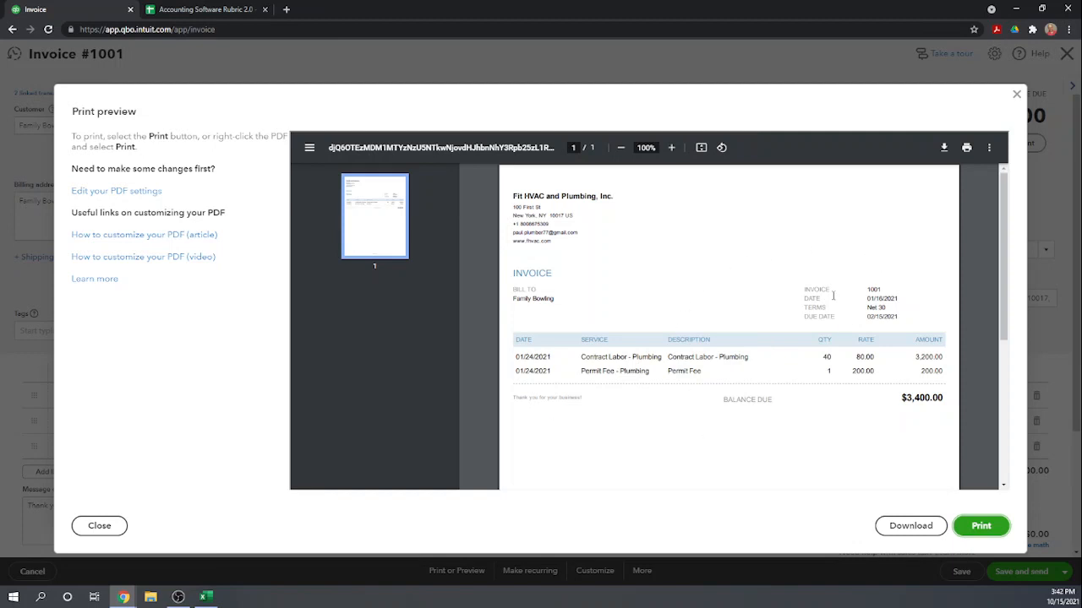
left_click(1016, 94)
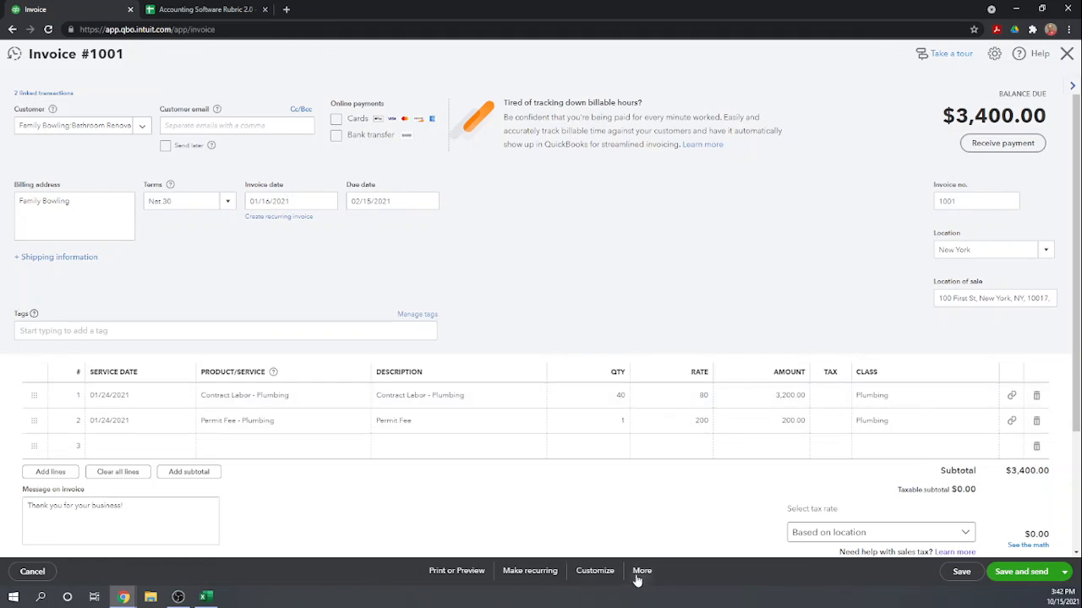
Step: Apply "My INVOICE Template - 10-15" to the invoice, allow the linked transaction to be modified, and review the print preview
left_click(594, 577)
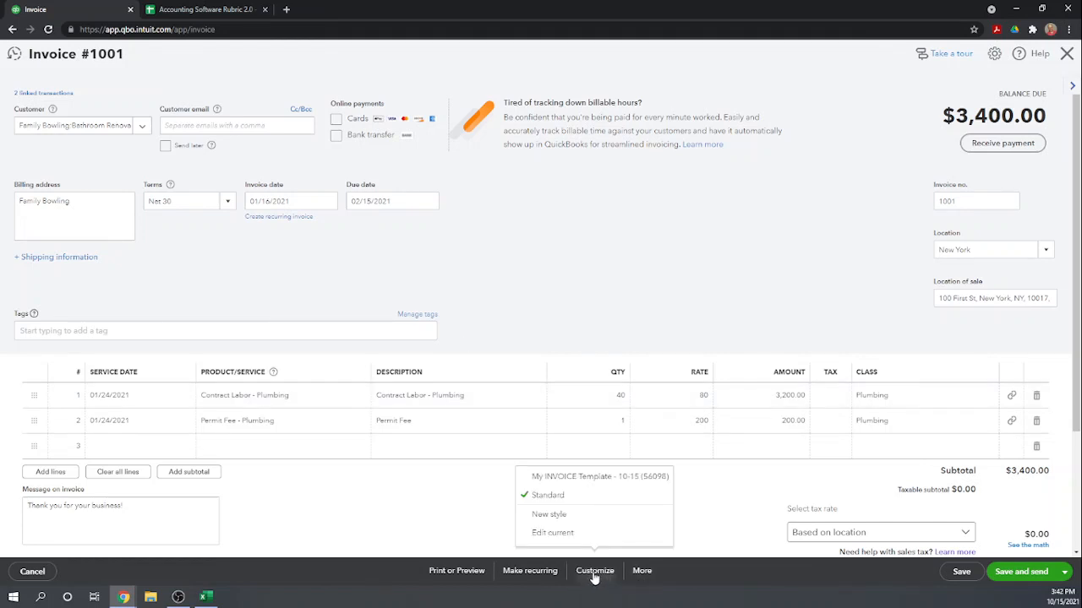
left_click(556, 479)
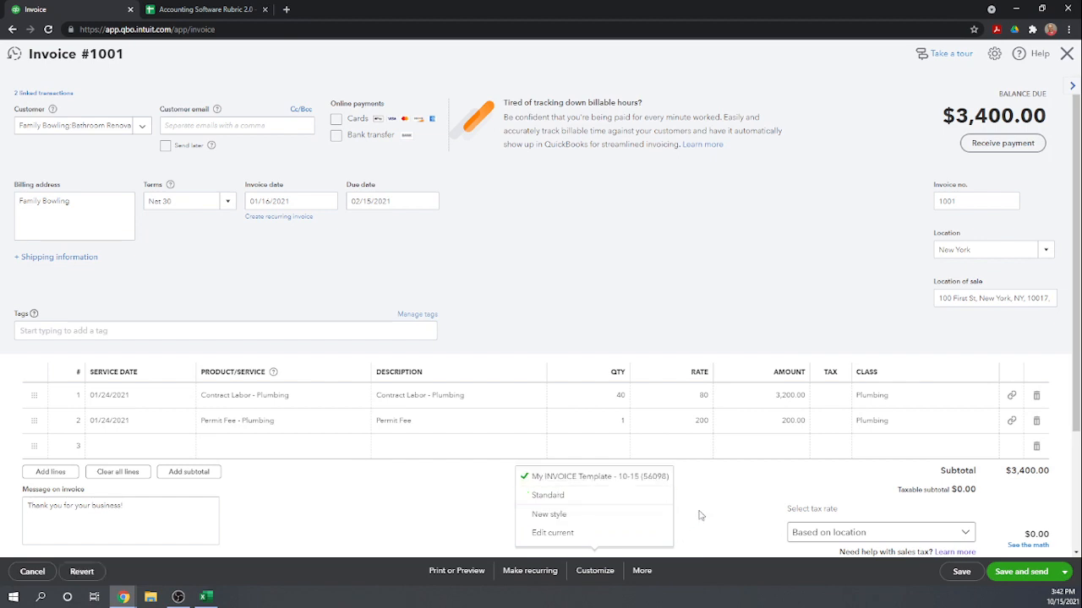
left_click(454, 571)
left_click(454, 515)
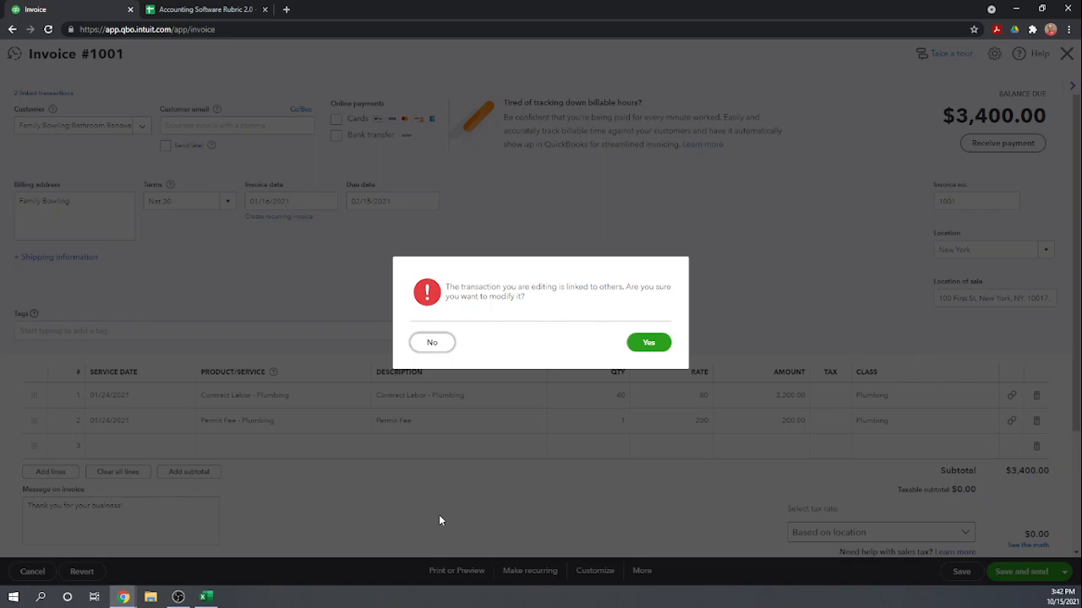
left_click(651, 342)
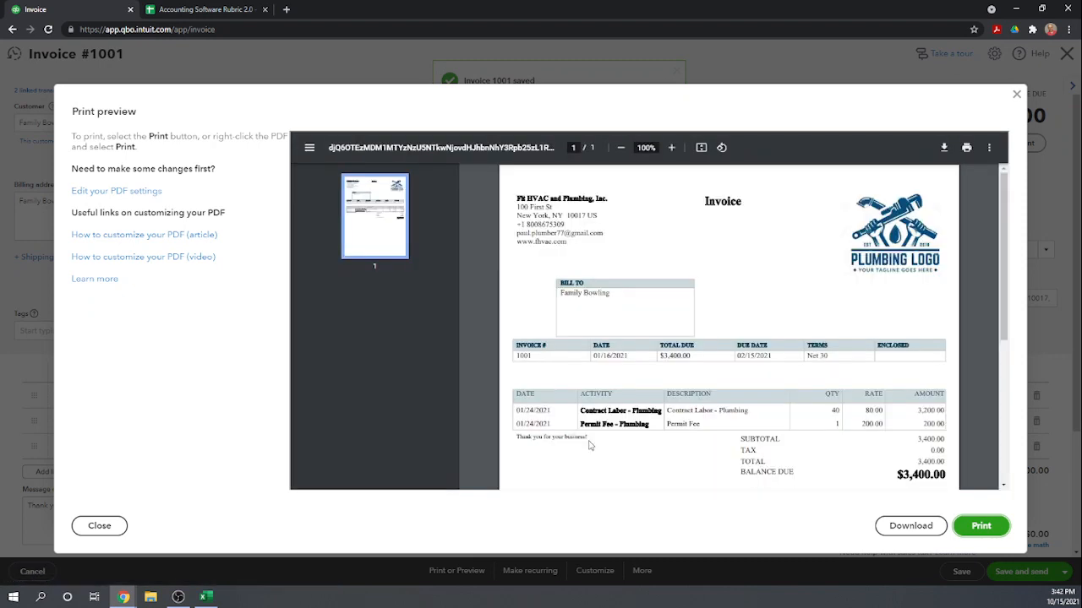
scroll(790, 282, "down", 5)
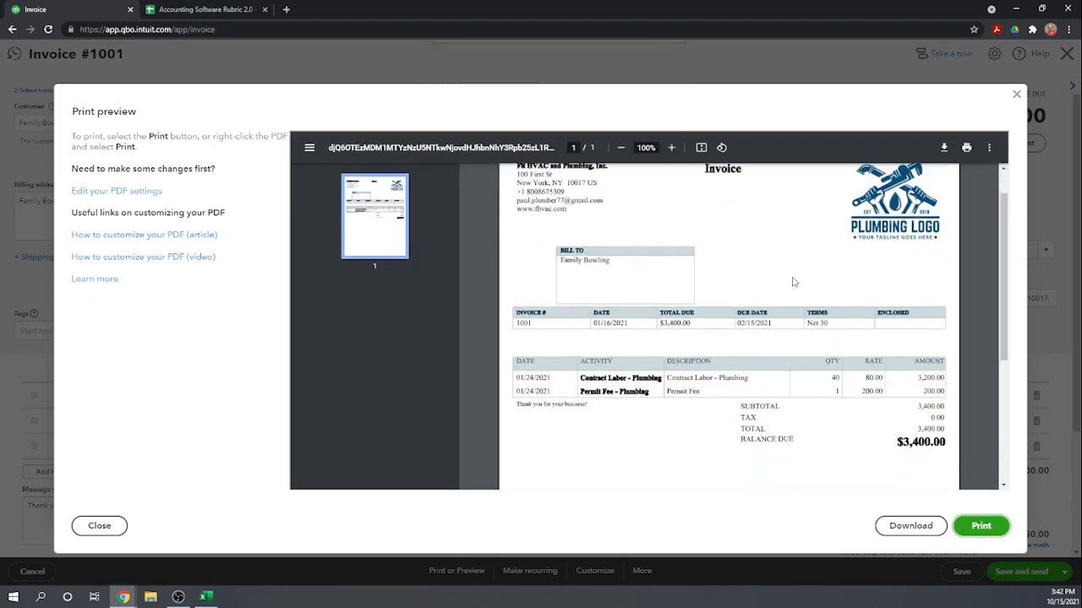
scroll(789, 282, "up", 3)
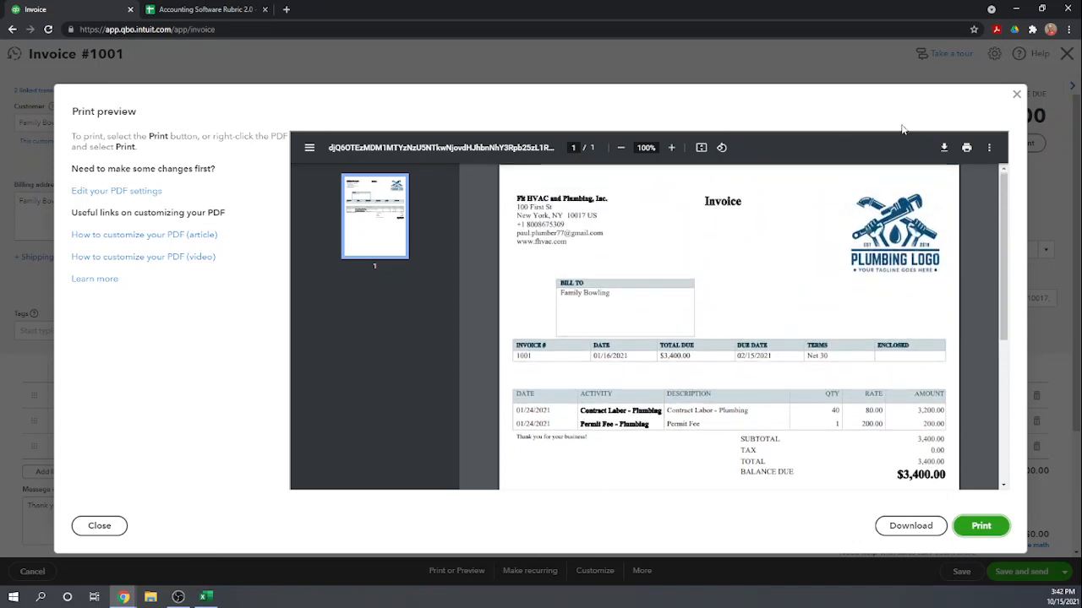
left_click(1015, 95)
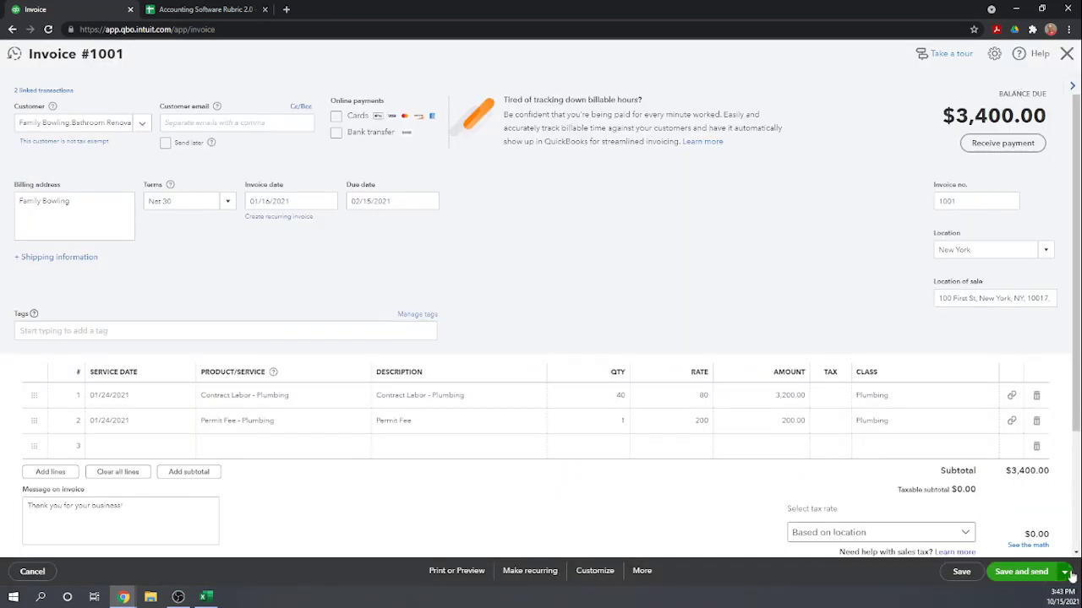
Step: Try to save and send the Bathroom Renovation invoice, and fill in the required customer email address
left_click(1037, 575)
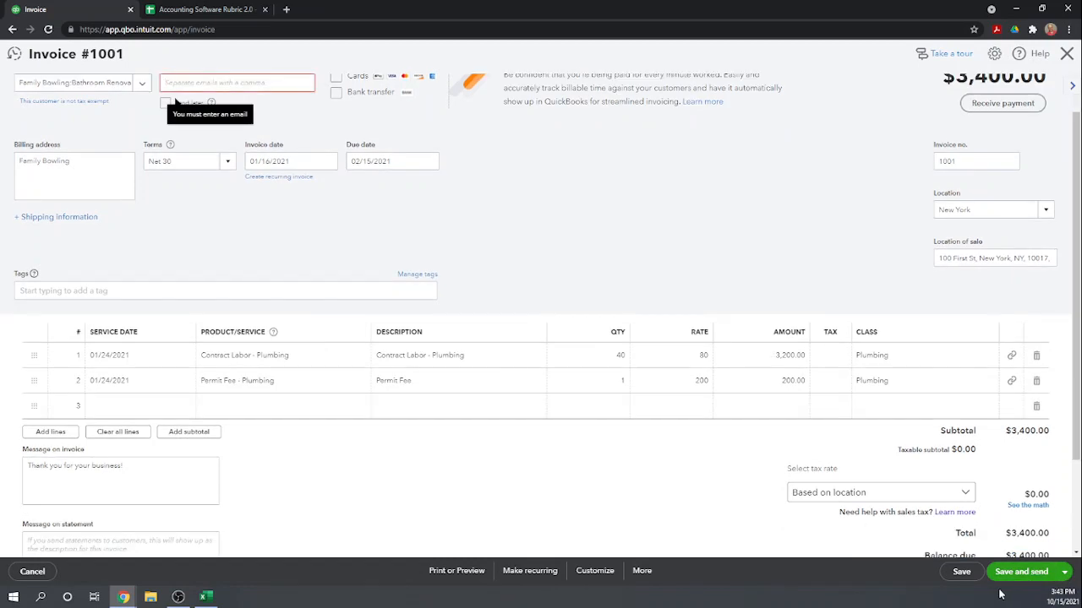
left_click(204, 81)
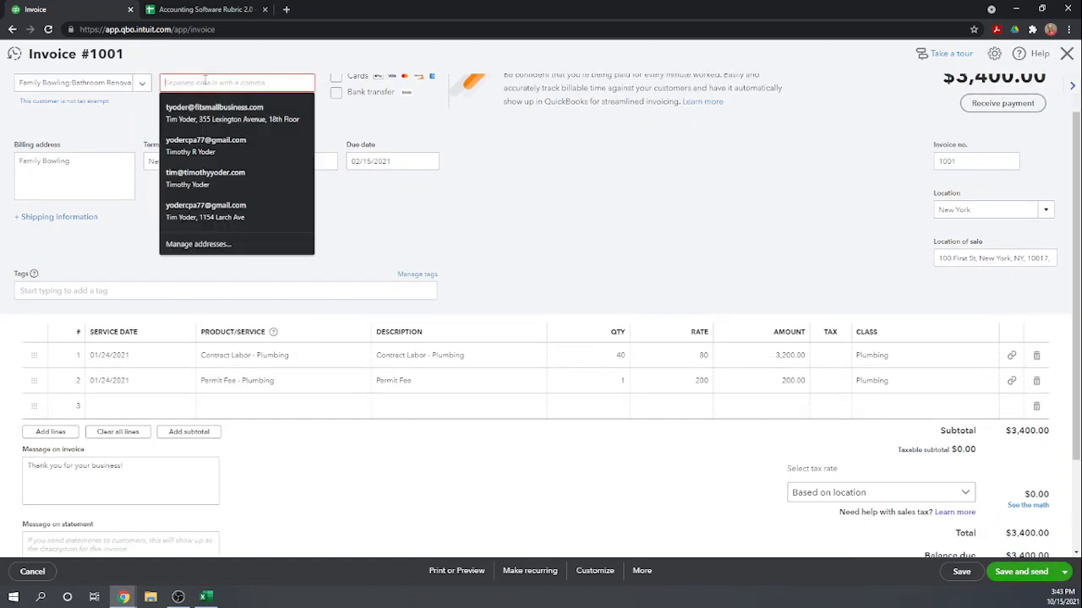
type("fa")
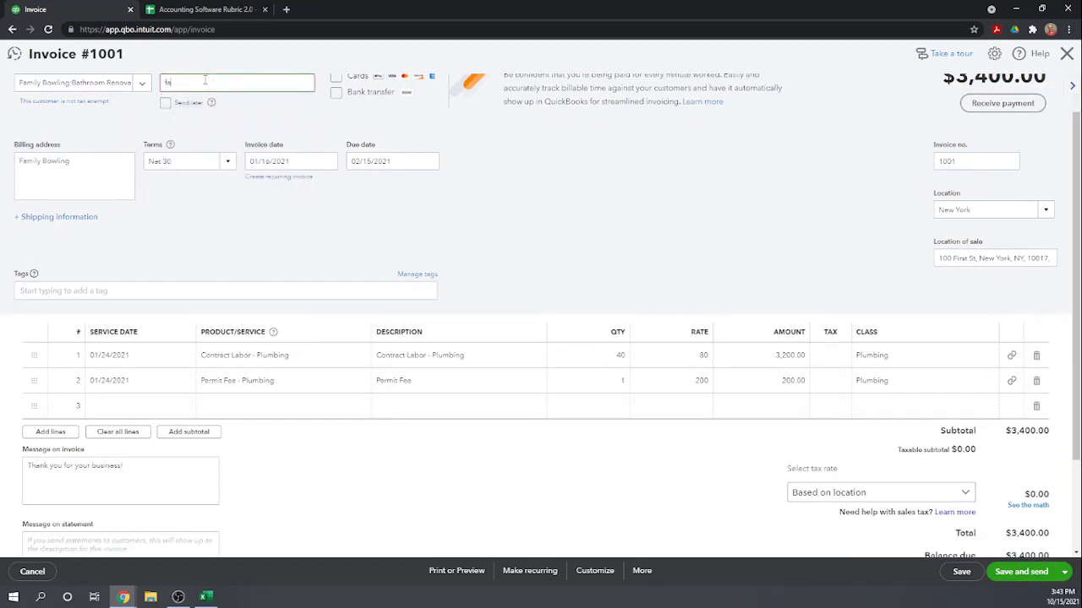
type("ke@email.com")
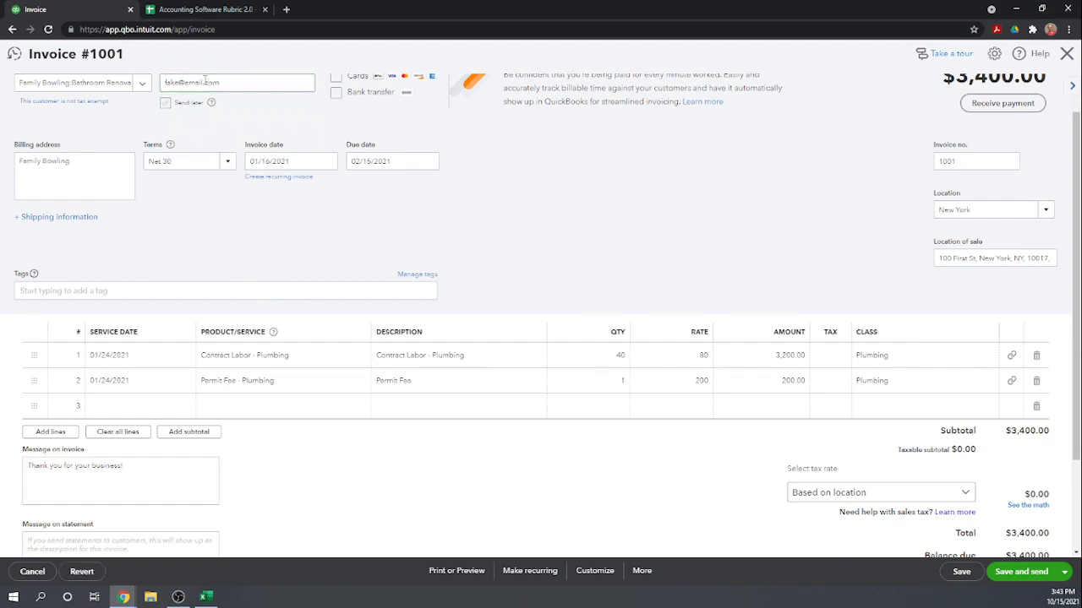
Step: Review the email preview of the invoice, dismiss it without sending, and save and close the invoice
left_click(1028, 576)
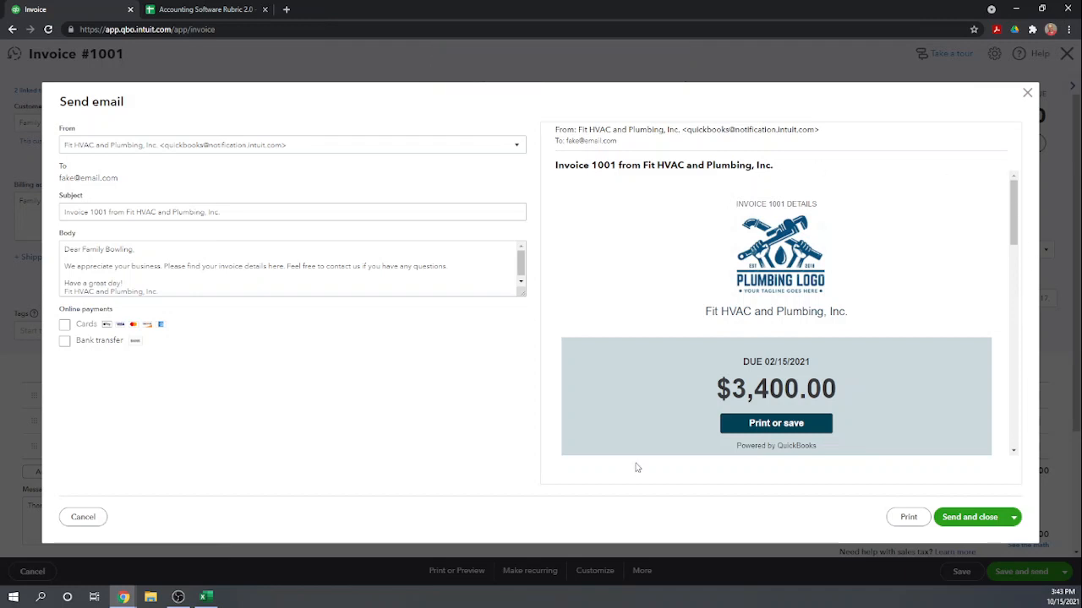
left_click(1027, 94)
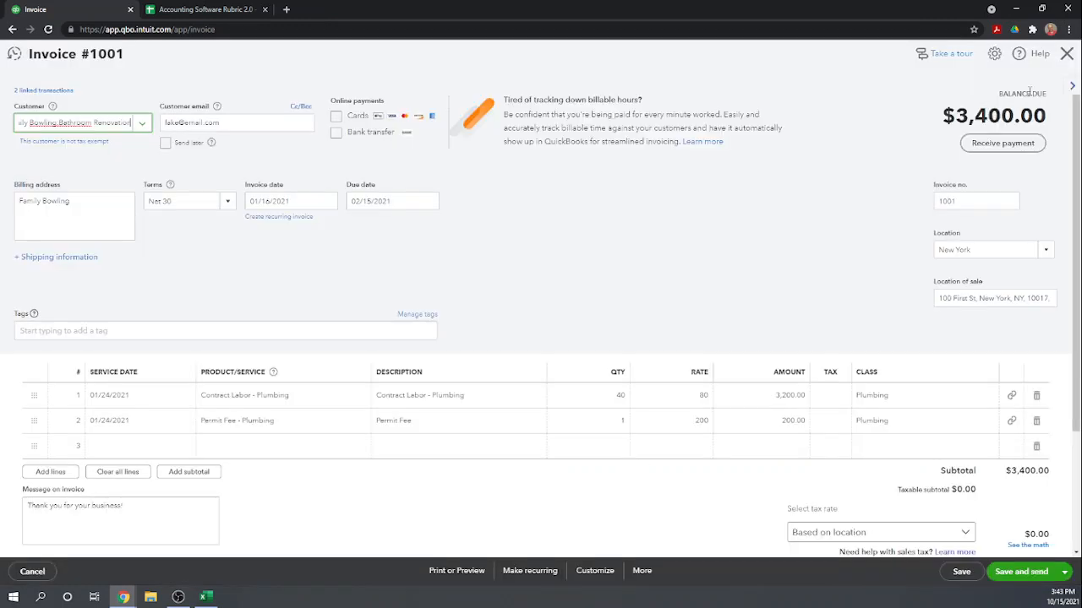
left_click(1065, 573)
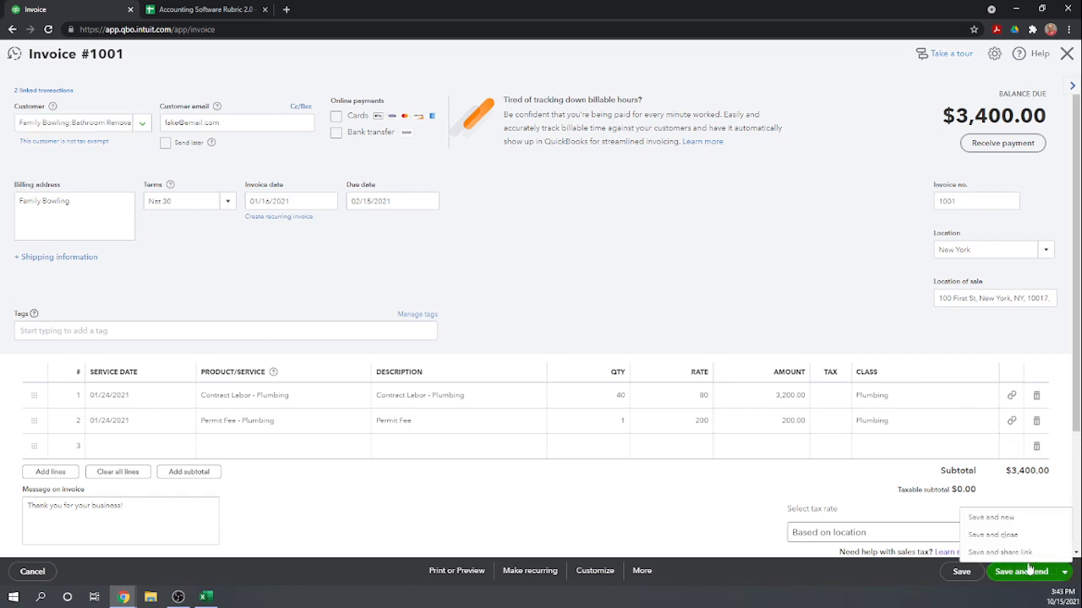
left_click(990, 535)
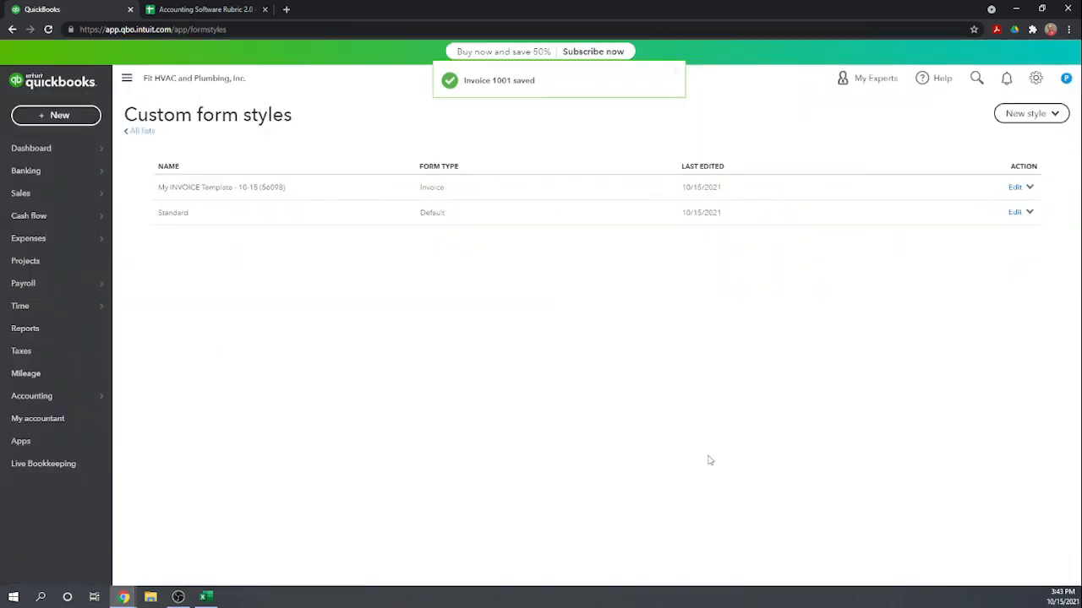
Step: In the Accounting Software Rubric sheet, score 1 for creating a new customer, adding unbilled labor and expenses, printing the invoice and emailing the invoice
left_click(184, 9)
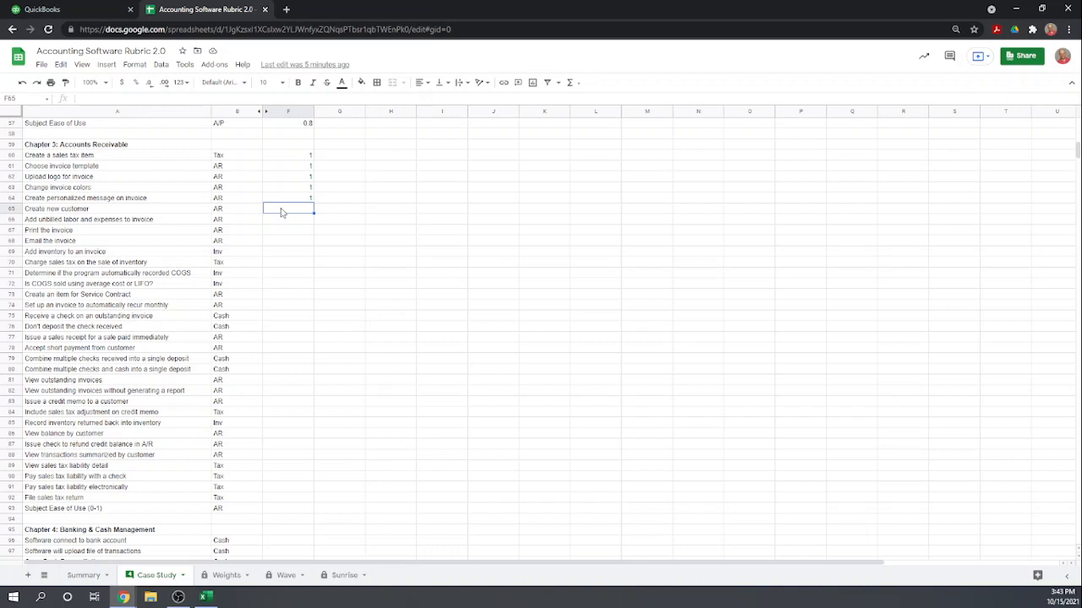
type("1")
key("Return")
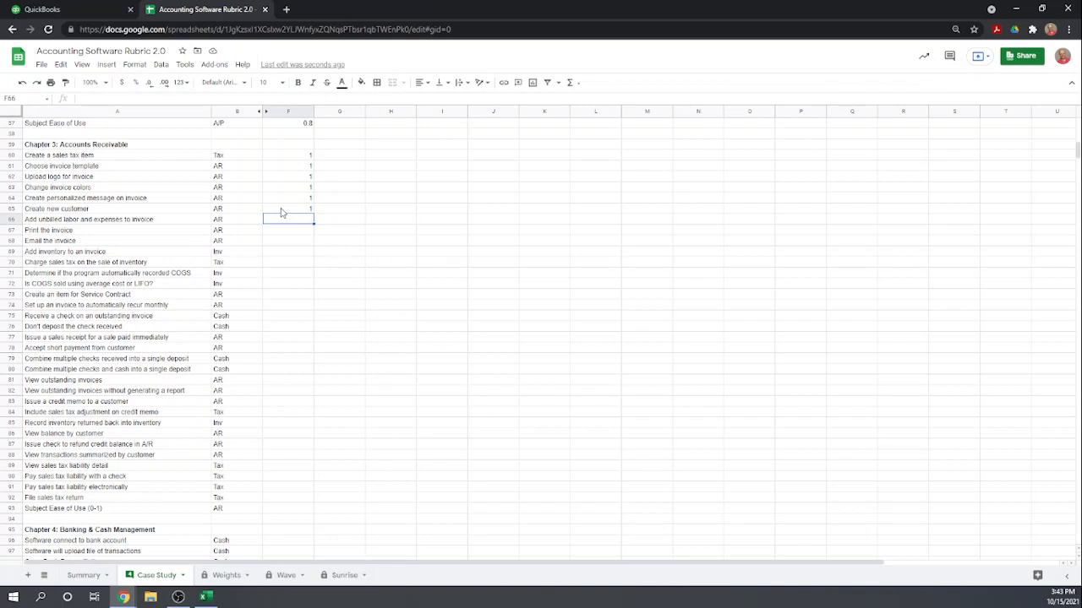
type("1")
key("Return")
type("1")
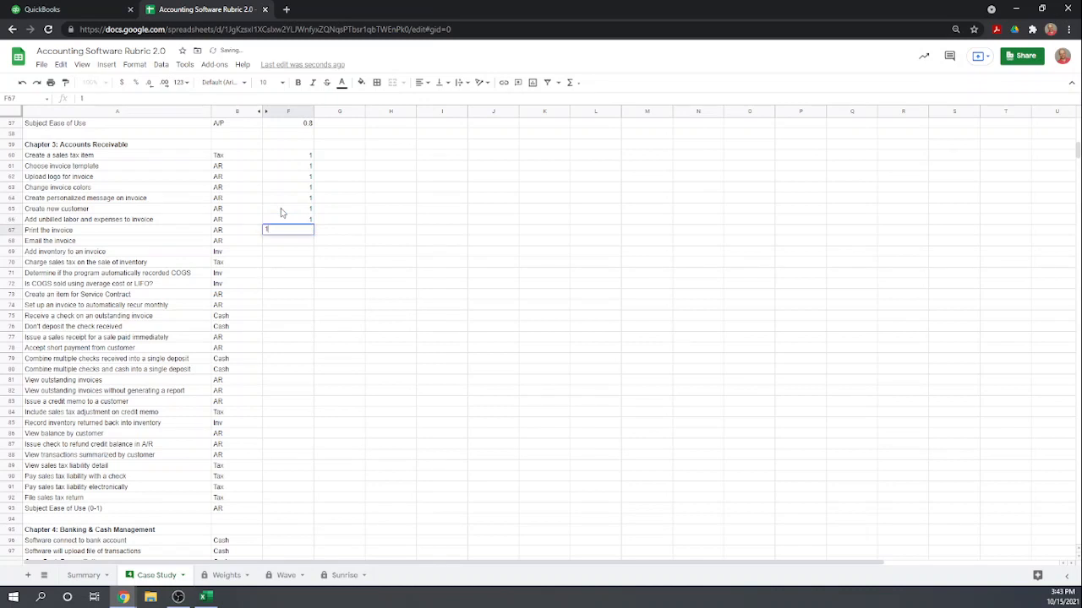
key("Return")
type("1")
key("Return")
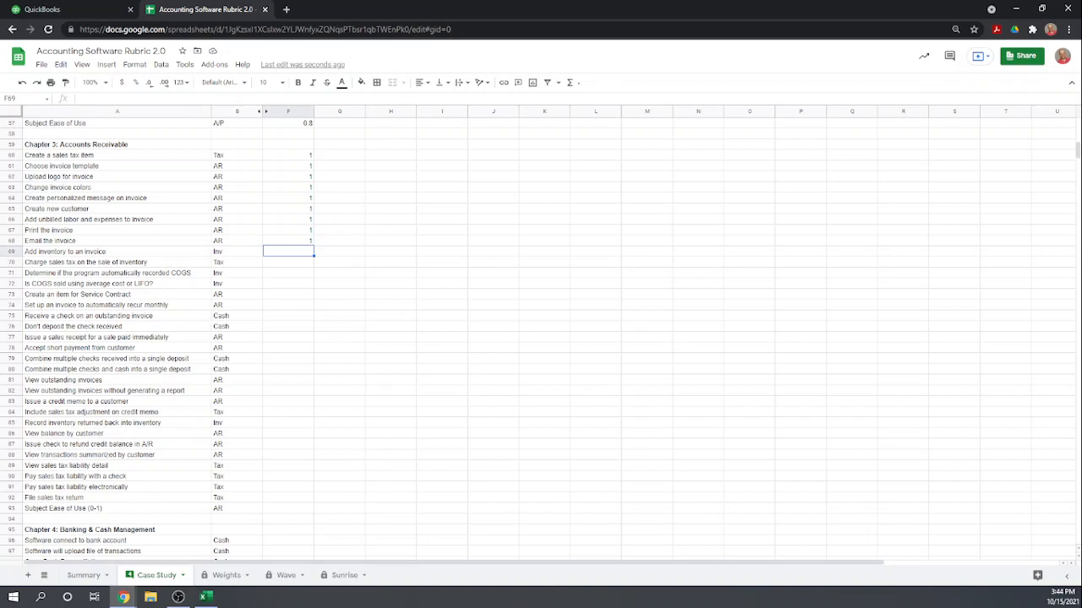
Step: Switch back to QuickBooks and start a new invoice from the sales invoices list
left_click(75, 11)
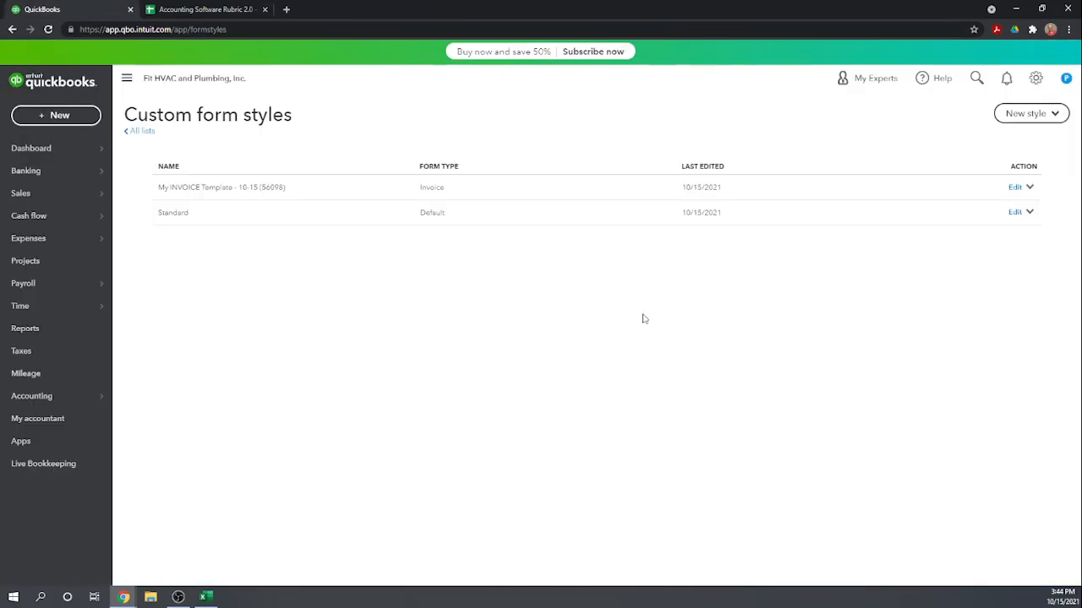
mouse_move(29, 194)
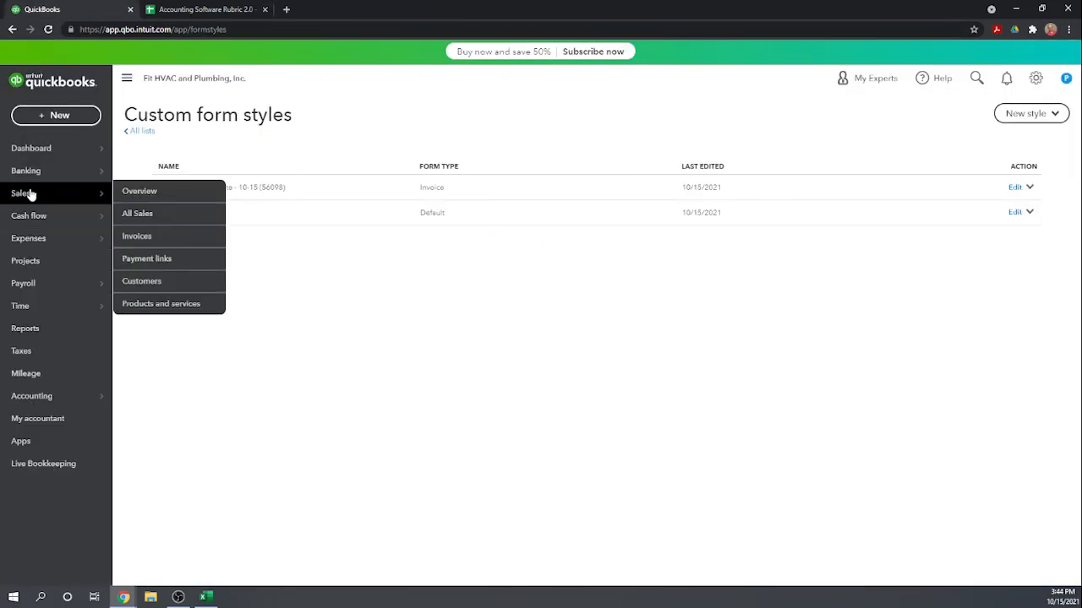
left_click(137, 236)
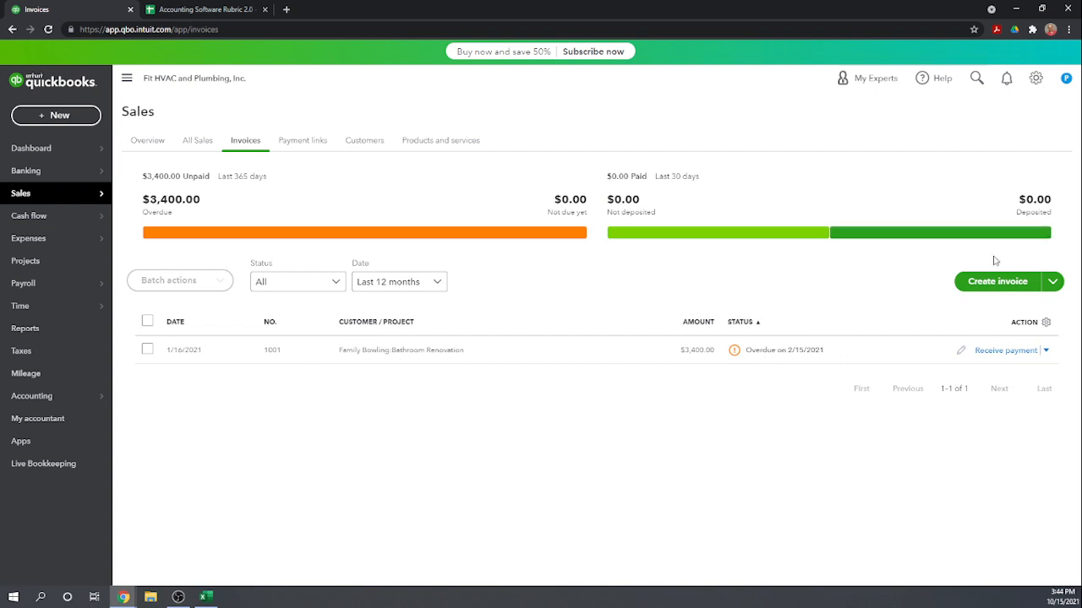
left_click(998, 283)
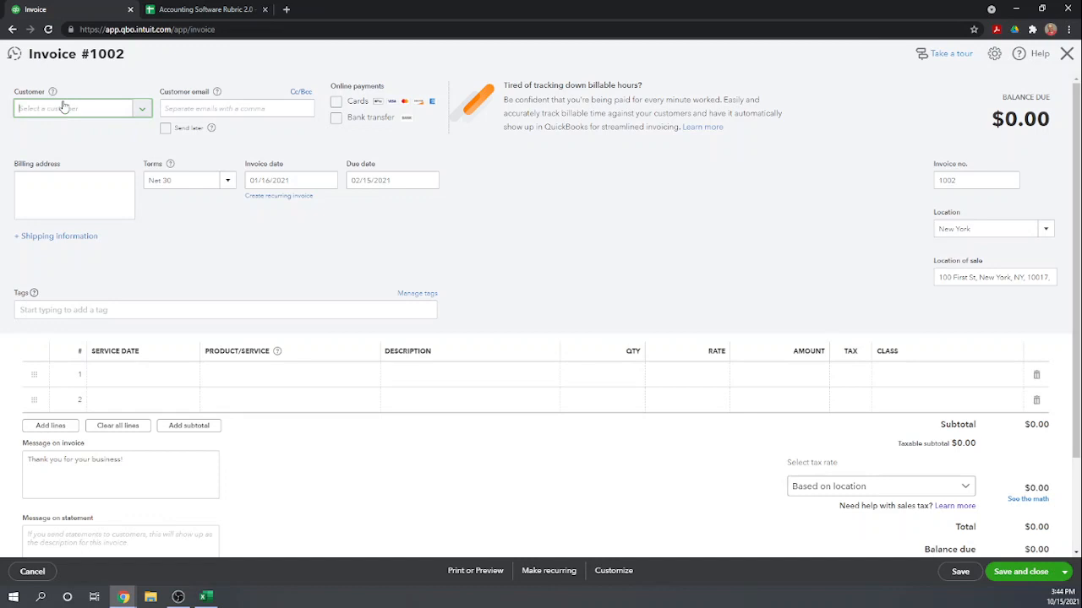
Step: Add "Big-Time Diner" as a new customer on the invoice and save it
left_click(63, 106)
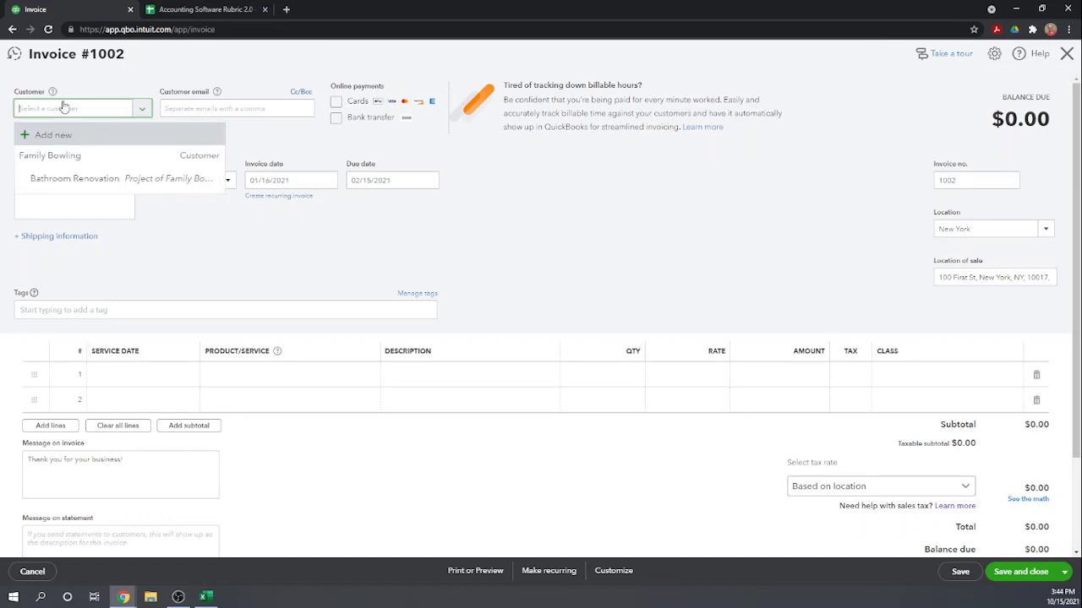
type("Big")
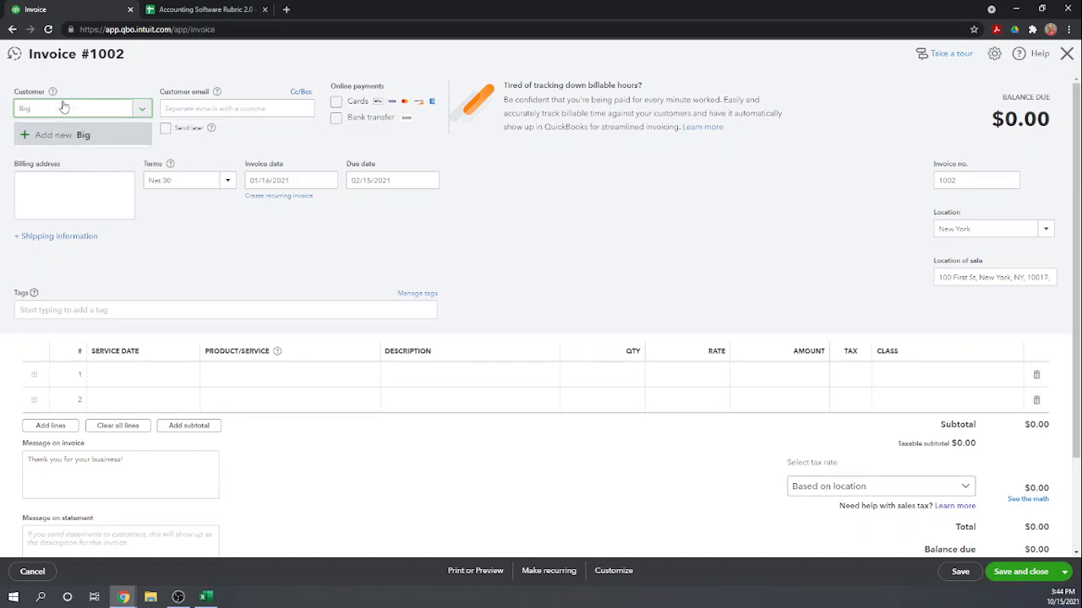
type("-Time Diner")
left_click(86, 135)
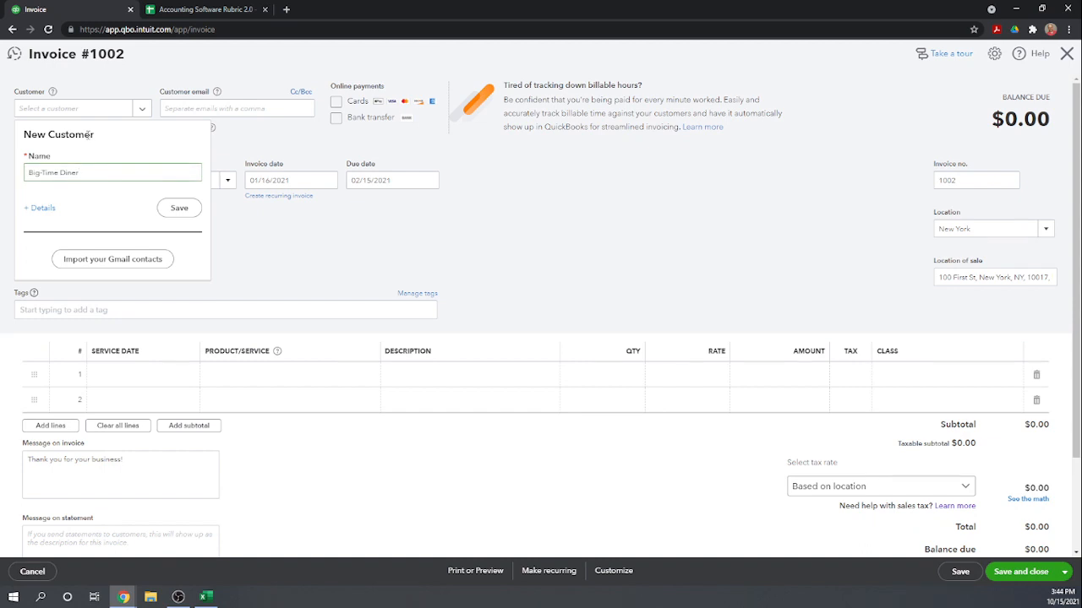
left_click(180, 207)
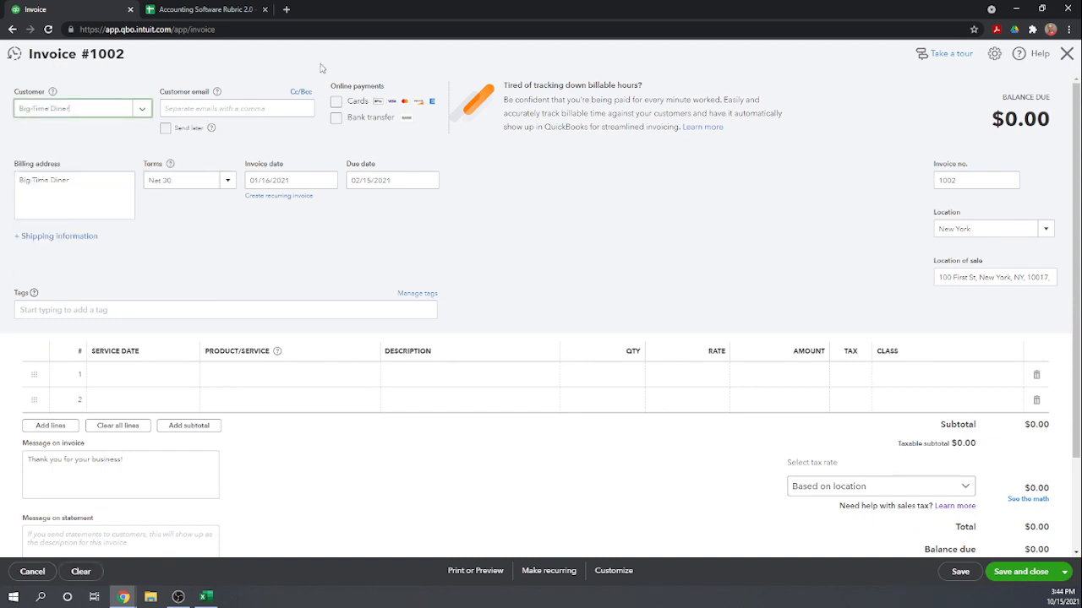
Step: Set the invoice date of the Big-Time Diner invoice to 01/27/2021
left_click(303, 180)
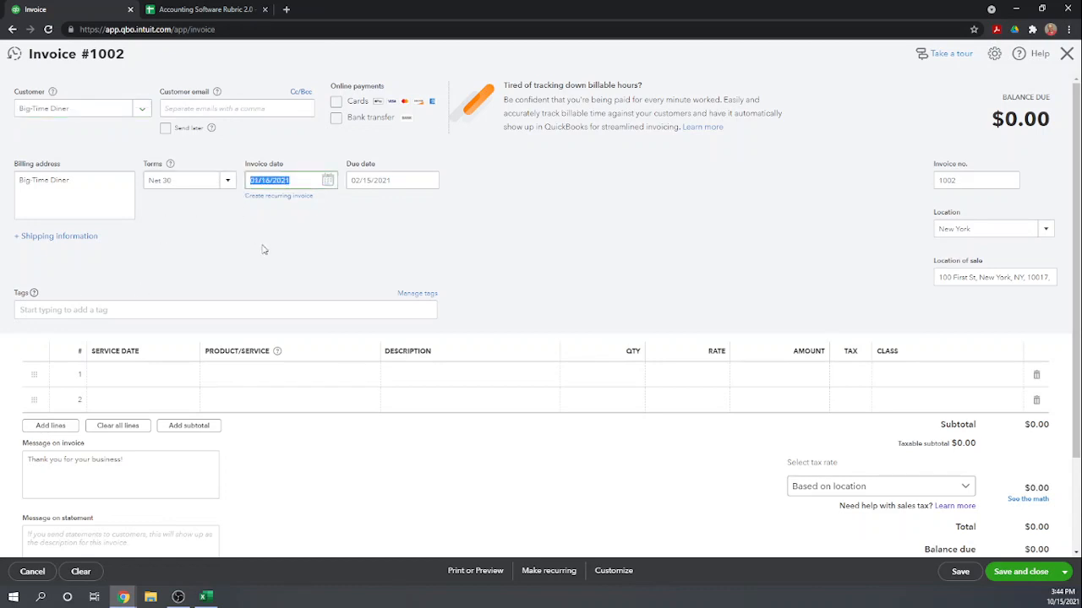
type("01/27/2021")
key("Tab")
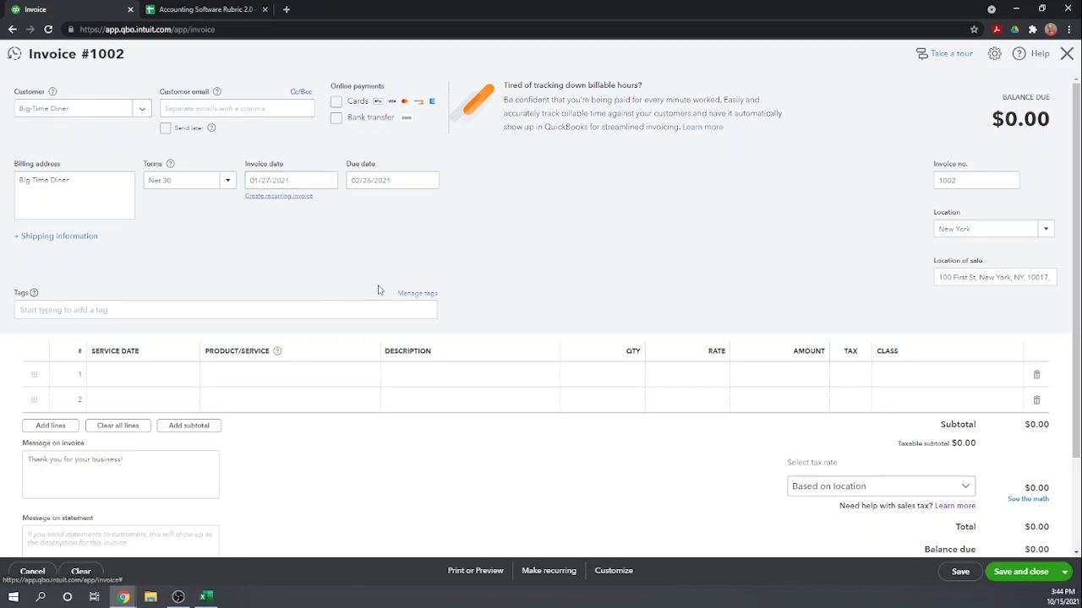
Step: Fill the first invoice line with service date 01/27/2021, product Plumbing Widgets and a quantity of 20
scroll(533, 254, "down", 1)
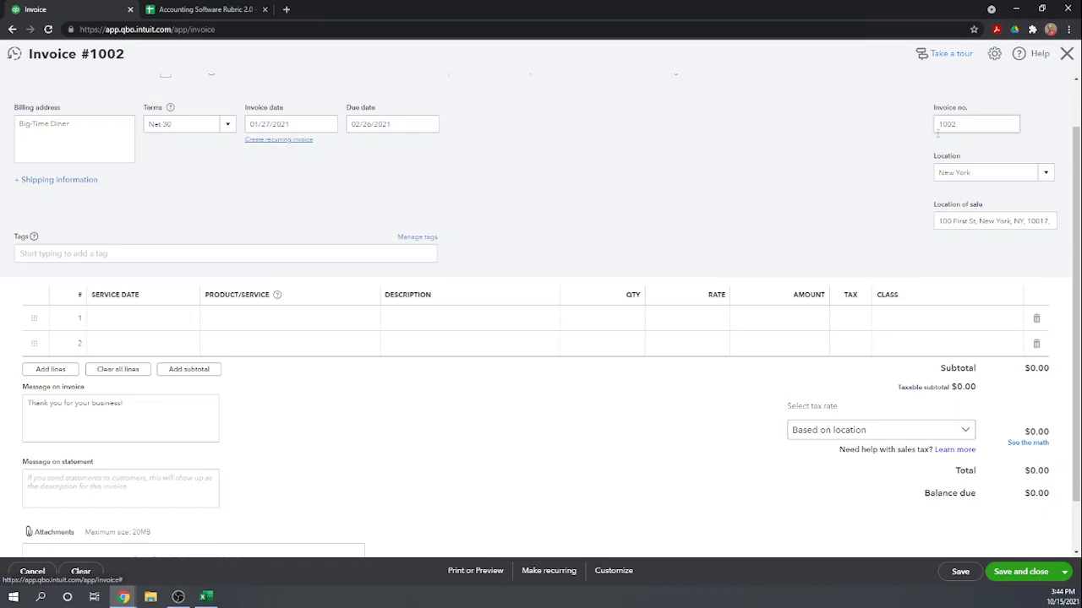
scroll(744, 245, "down", 1)
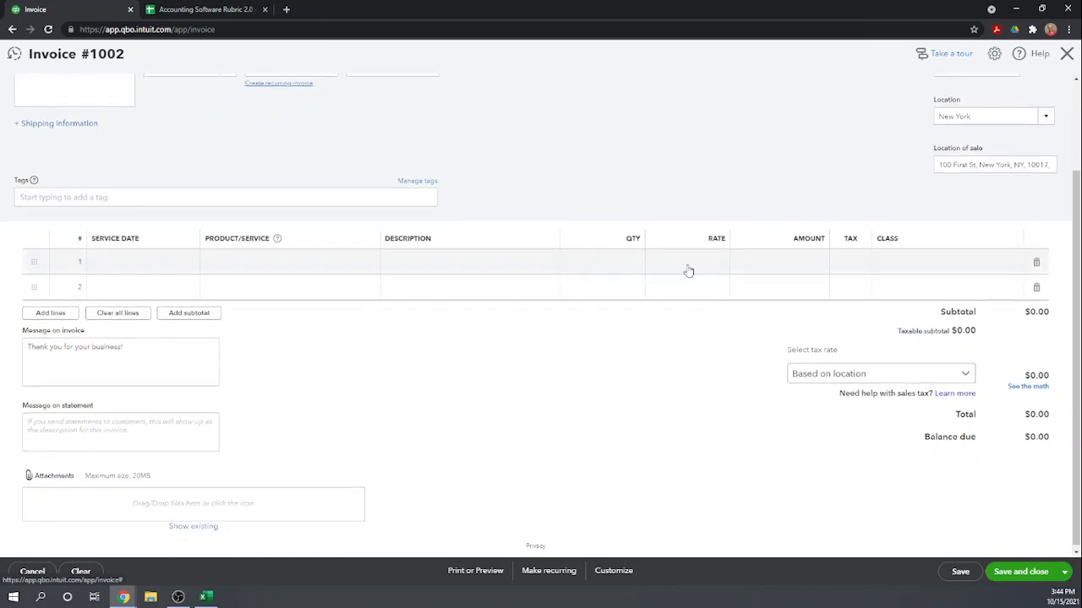
left_click(134, 271)
scroll(169, 270, "up", 2)
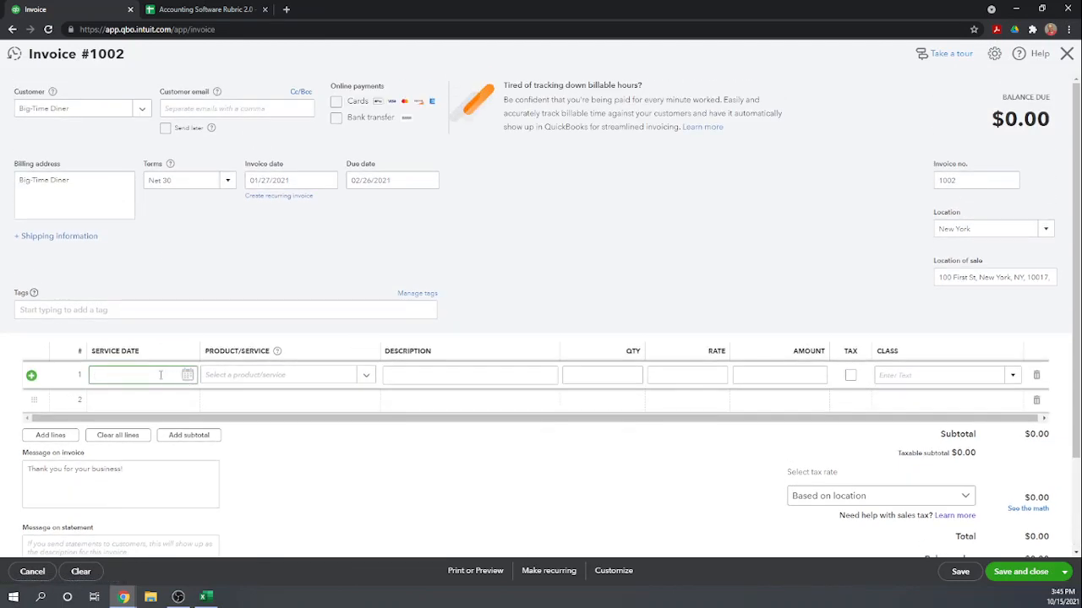
type("01/27/2021")
key("Tab")
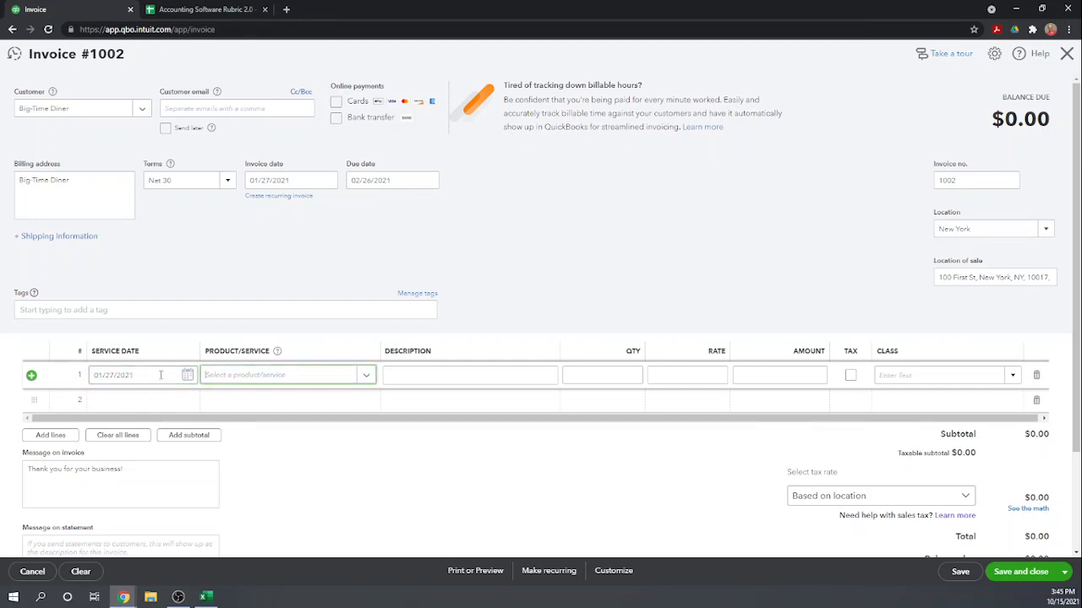
type("pl")
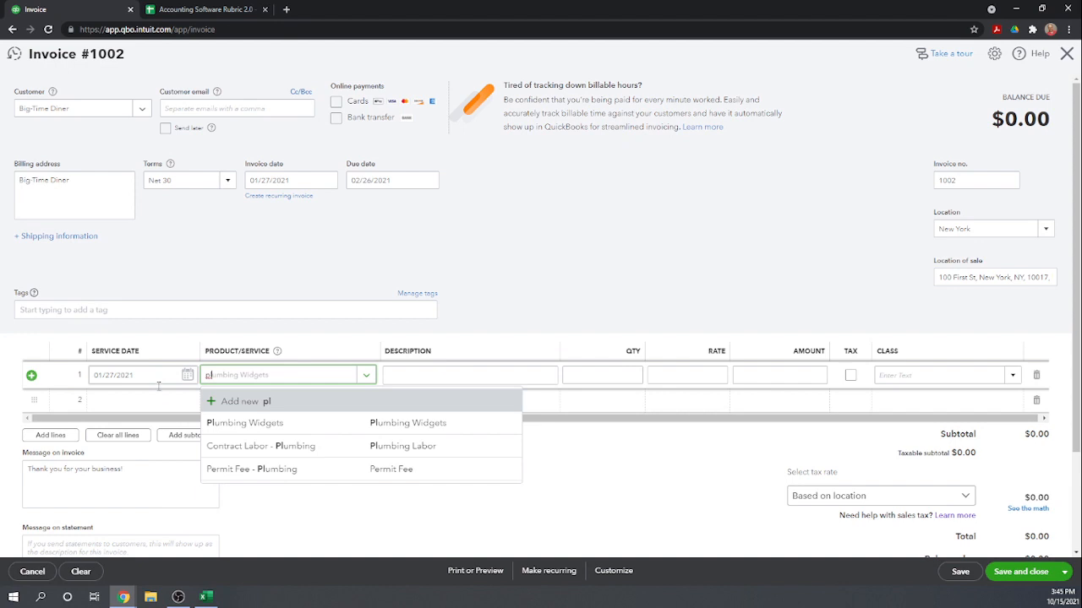
left_click(229, 432)
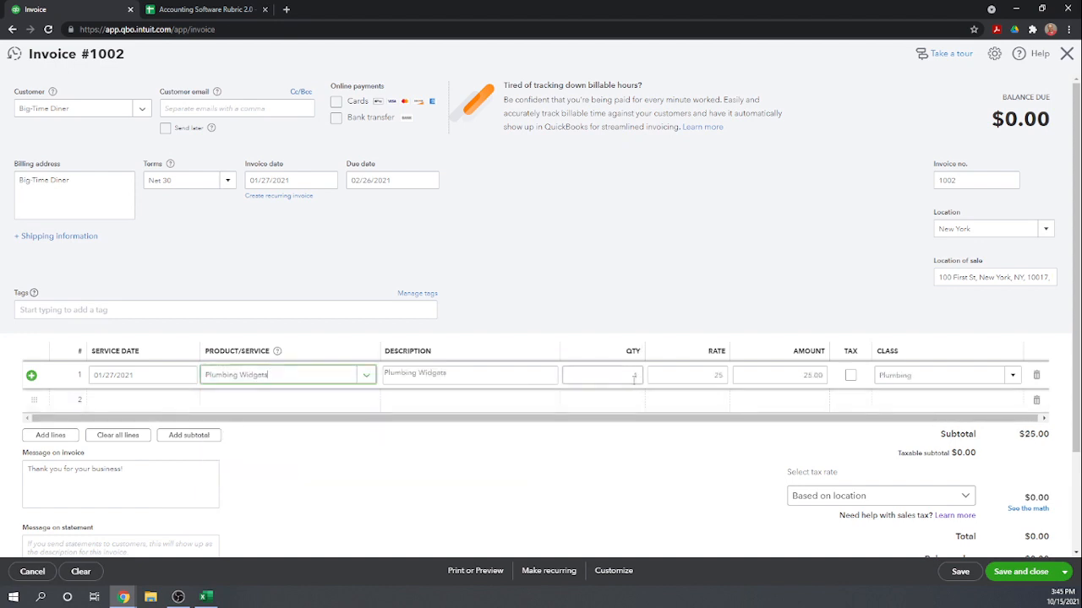
left_click(631, 378)
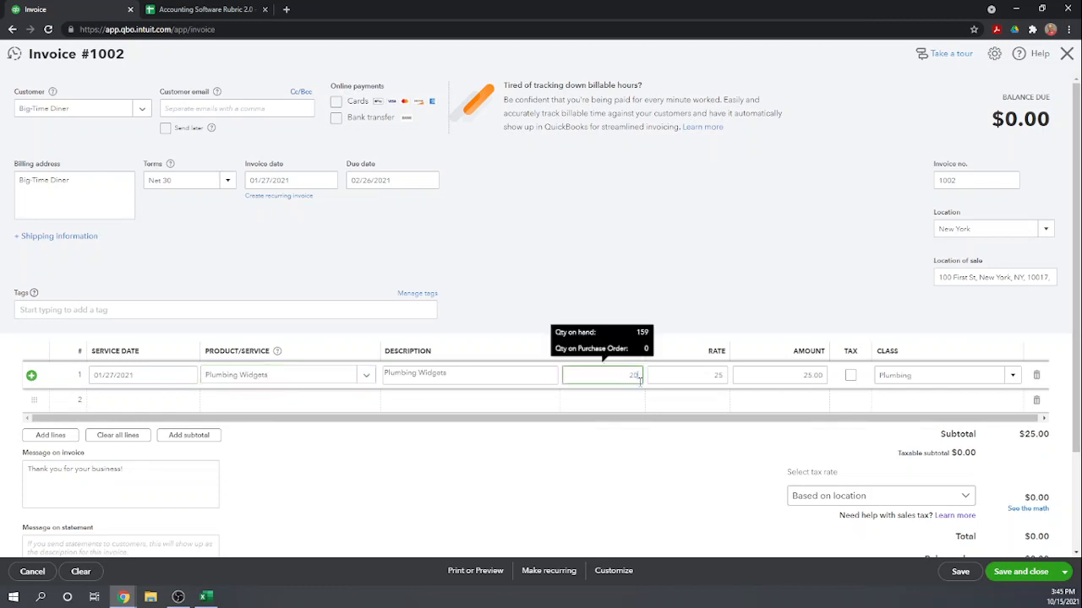
left_click(651, 474)
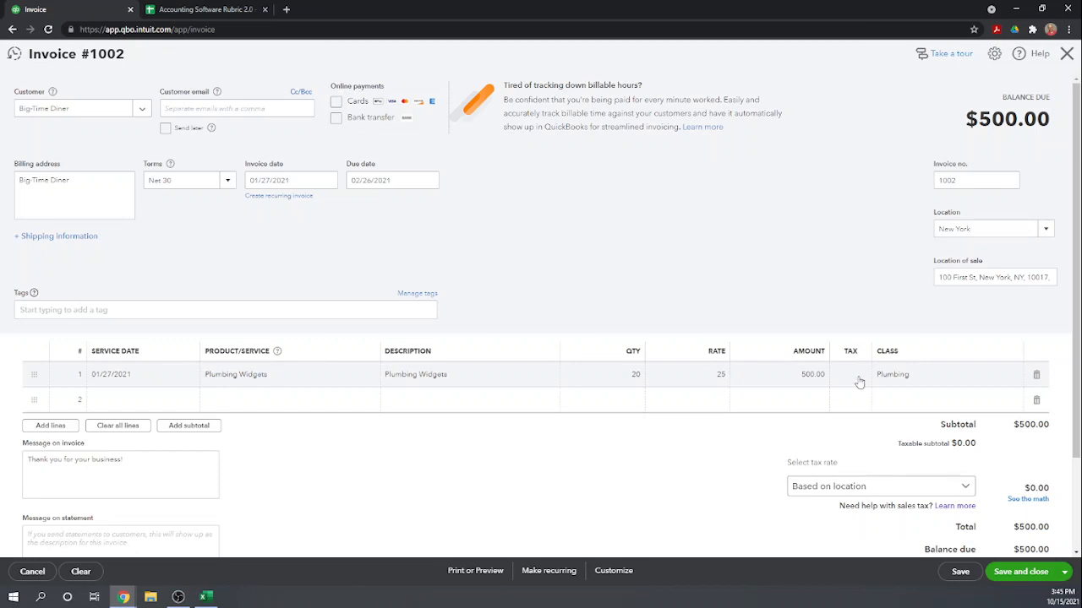
Step: Apply the custom "State of NY" 6% sales tax rate to the invoice
scroll(861, 349, "down", 1)
scroll(861, 349, "down", 1)
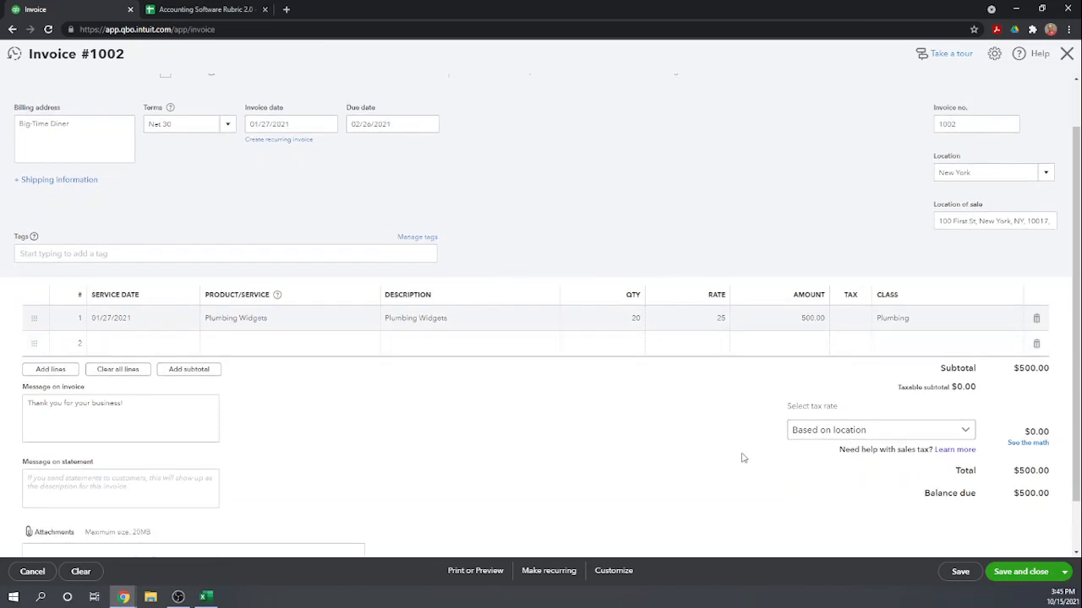
left_click(967, 432)
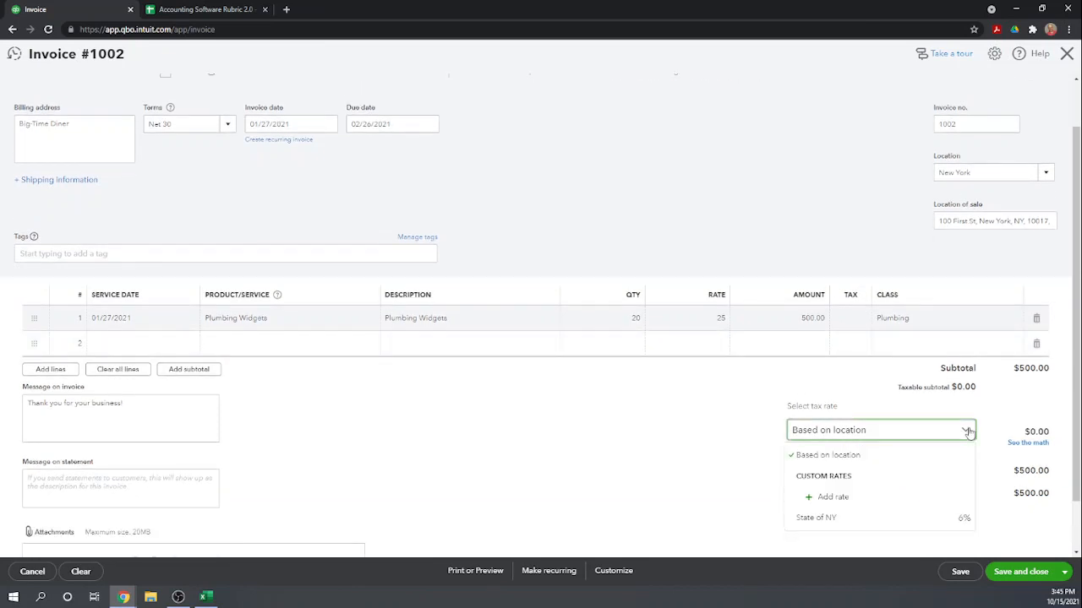
left_click(834, 524)
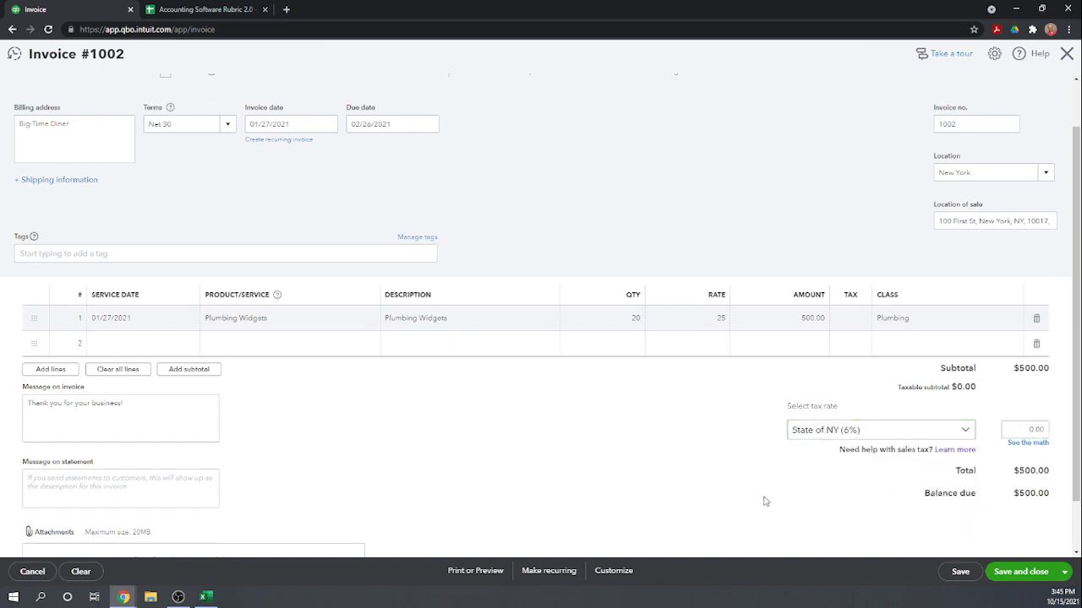
Step: Examine the invoice's sales tax amount, taxable subtotal and total under the selected tax rate
left_click(1032, 430)
left_click(1038, 448)
scroll(803, 488, "down", 1)
scroll(804, 488, "up", 1)
scroll(803, 489, "down", 1)
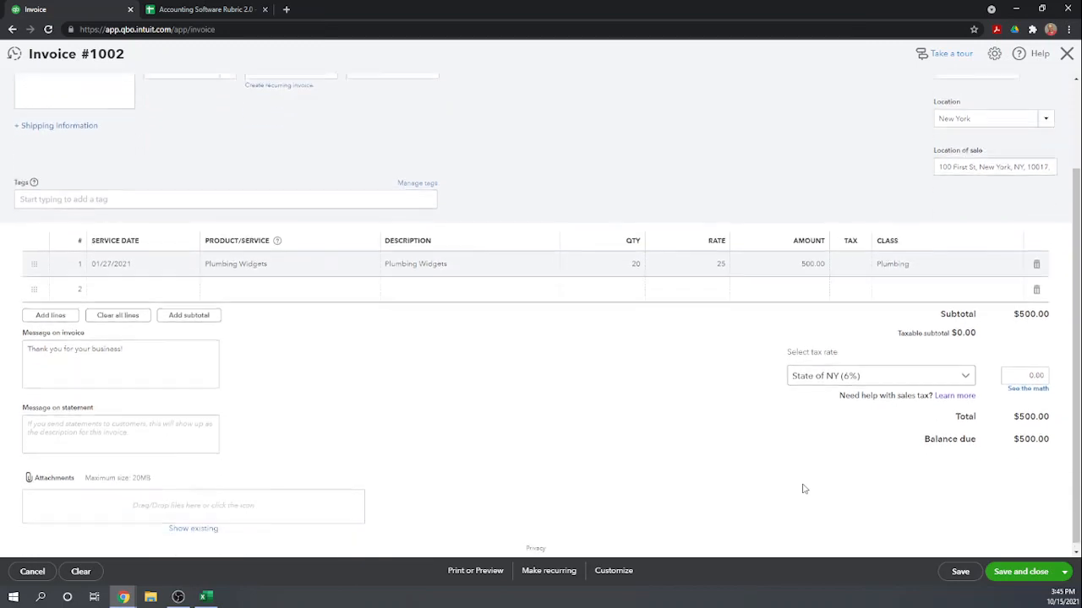
scroll(804, 489, "up", 1)
scroll(804, 488, "down", 1)
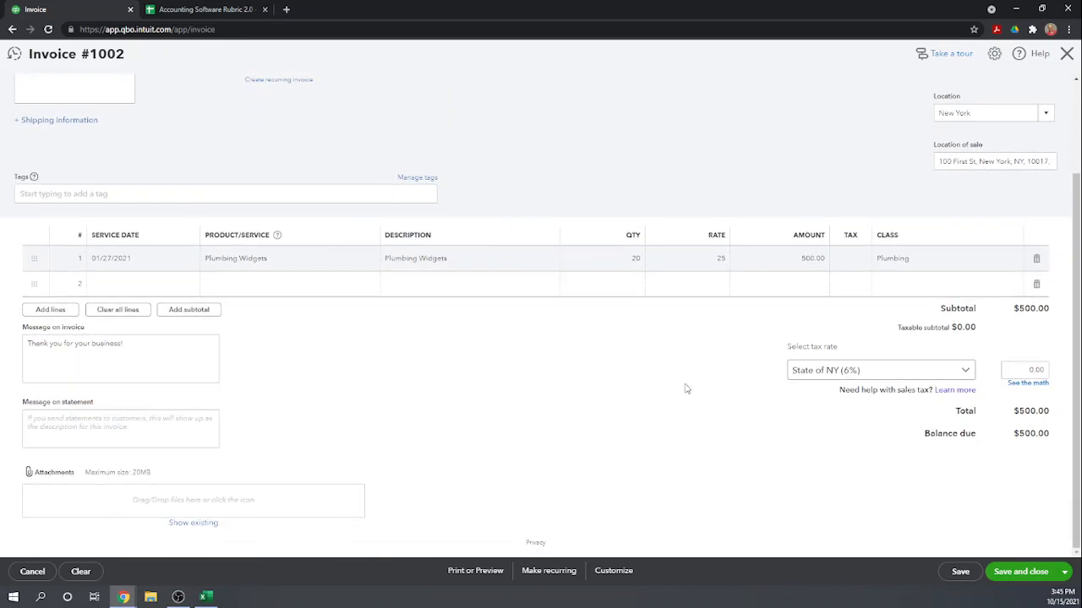
Step: Set the Big-Time Diner invoice's tax rate to "Based on location", then save and close the invoice
left_click(1023, 573)
left_click(965, 372)
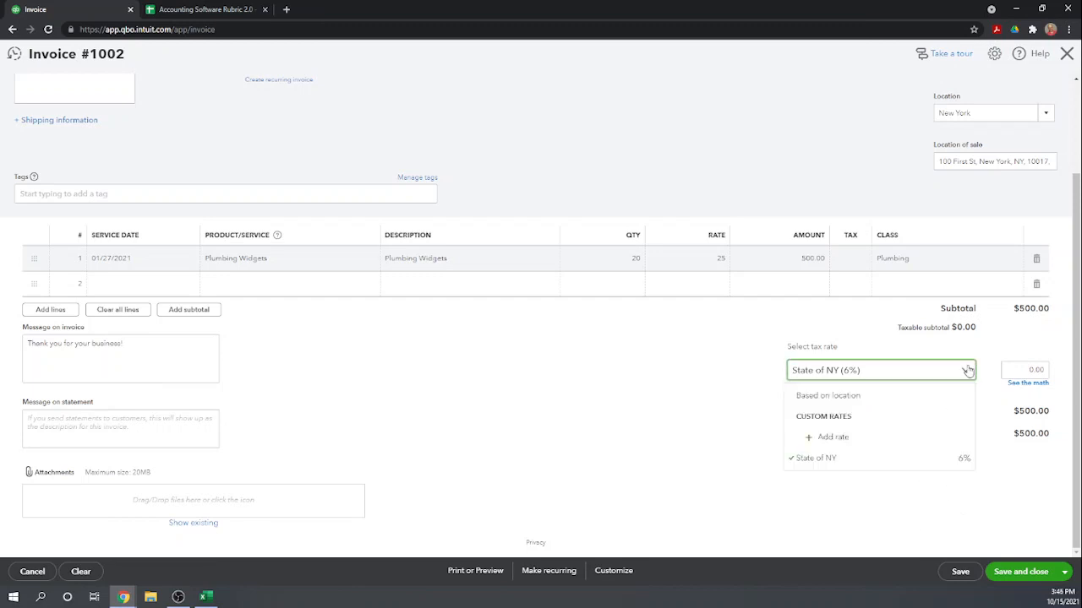
left_click(845, 396)
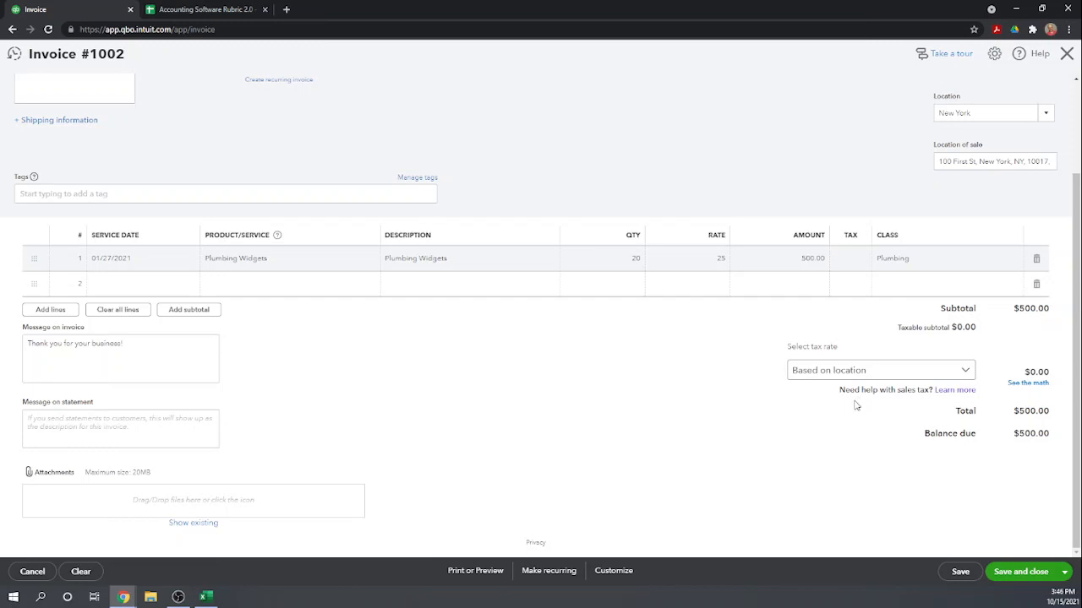
scroll(856, 405, "up", 3)
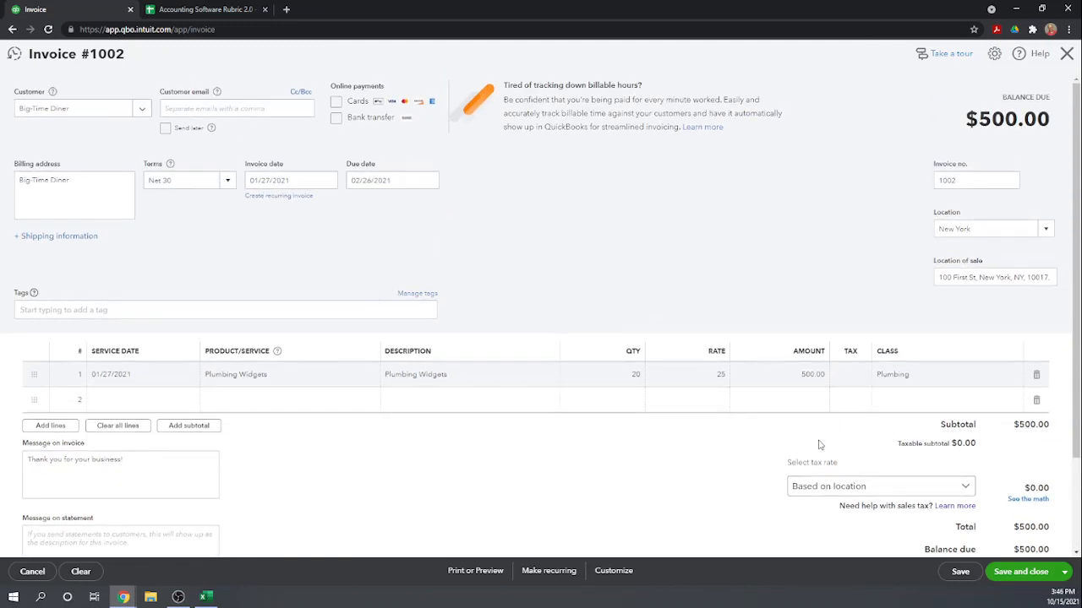
scroll(818, 444, "down", 3)
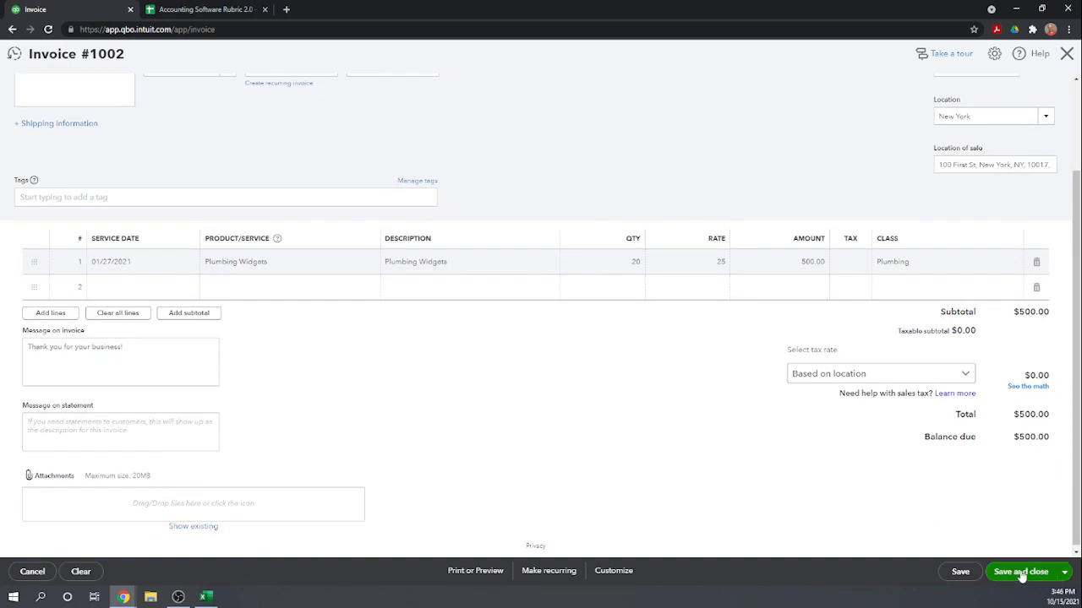
left_click(1020, 572)
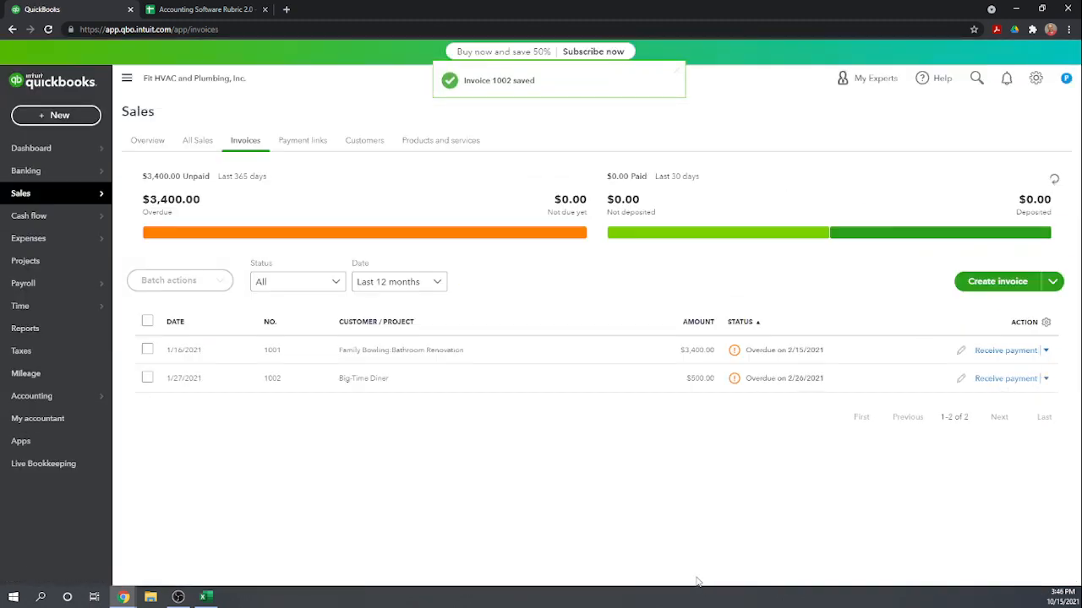
Step: Open the Plumbing Widgets inventory item for editing from the products and services list
left_click(1035, 80)
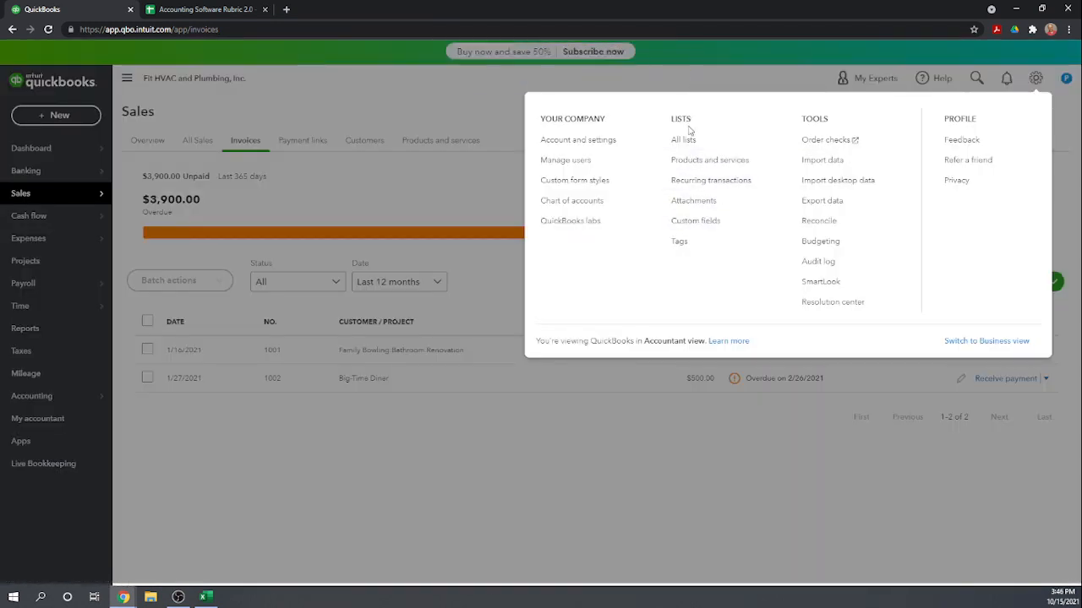
left_click(697, 160)
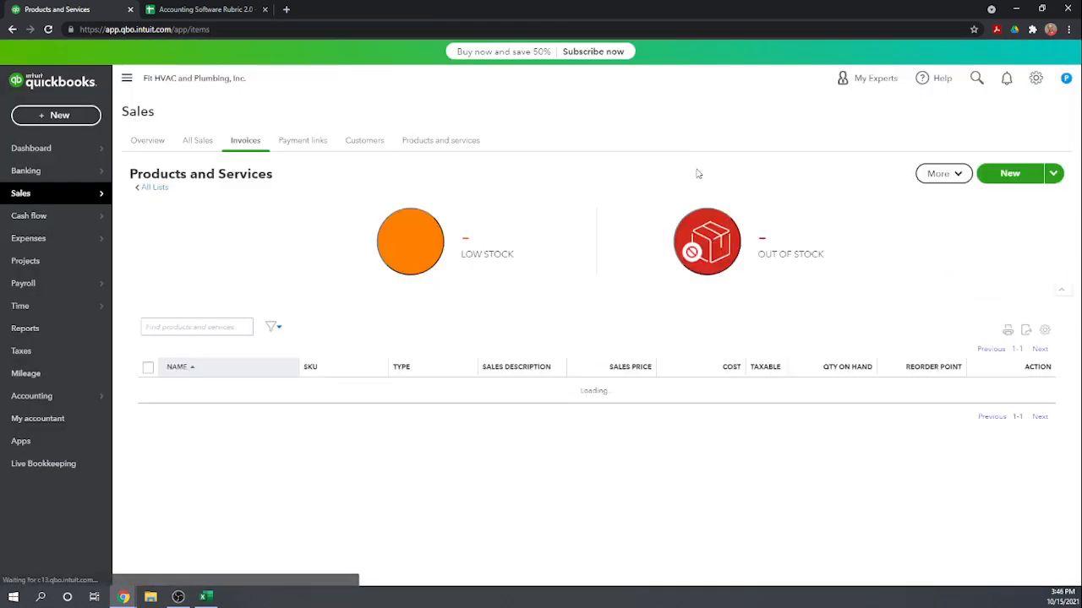
scroll(524, 278, "down", 1)
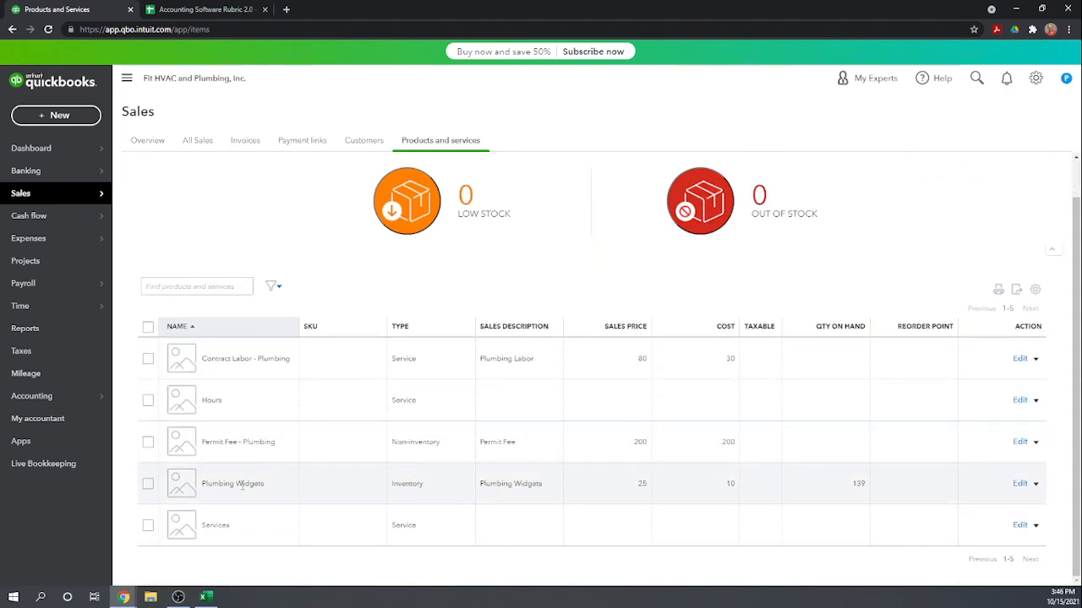
left_click(1021, 483)
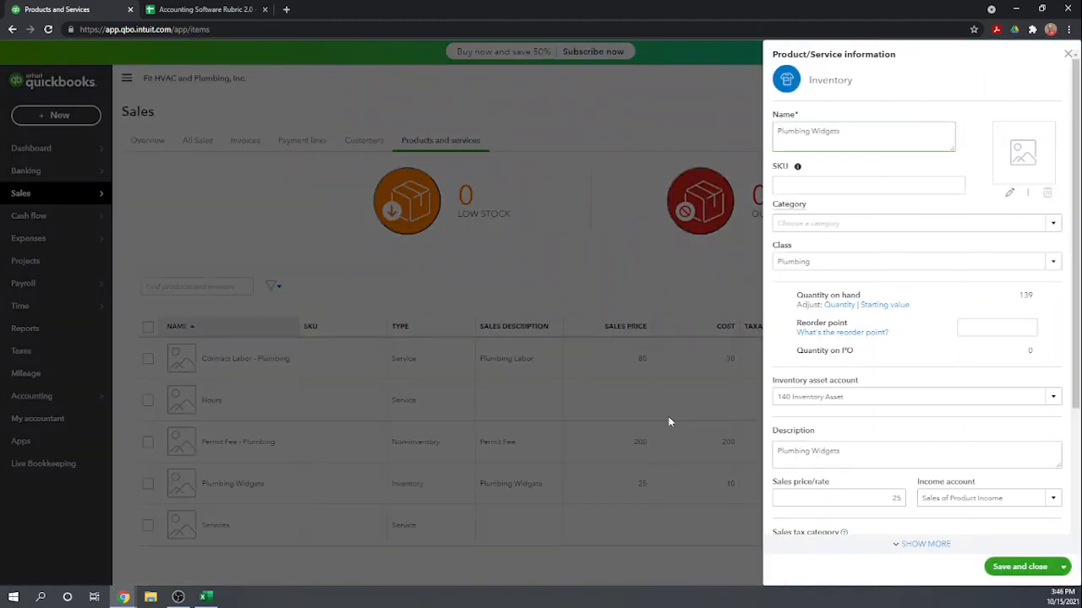
left_click(922, 136)
scroll(910, 178, "down", 1)
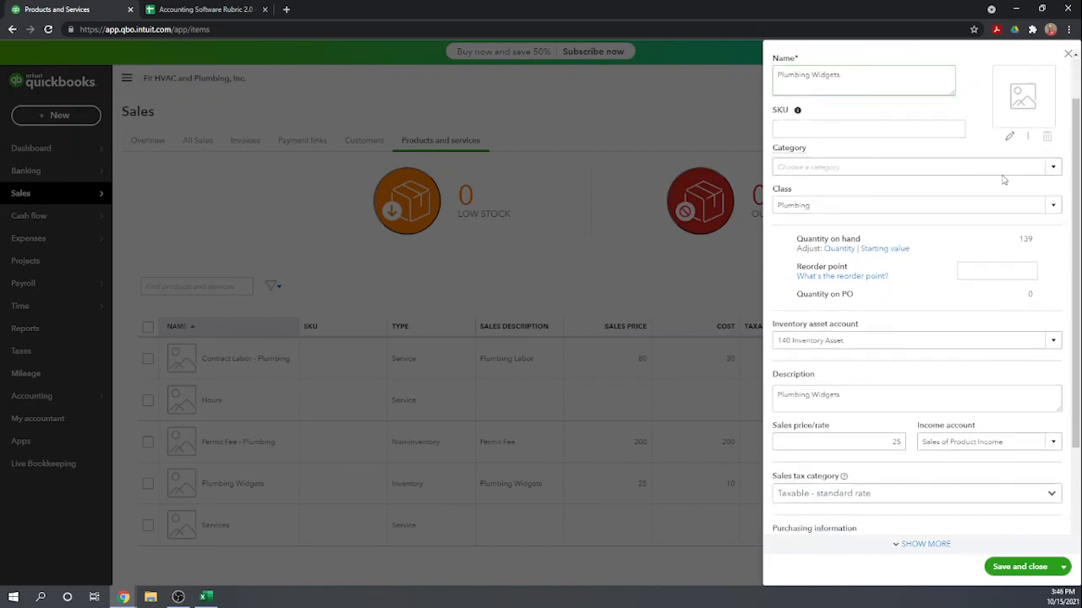
left_click(1053, 168)
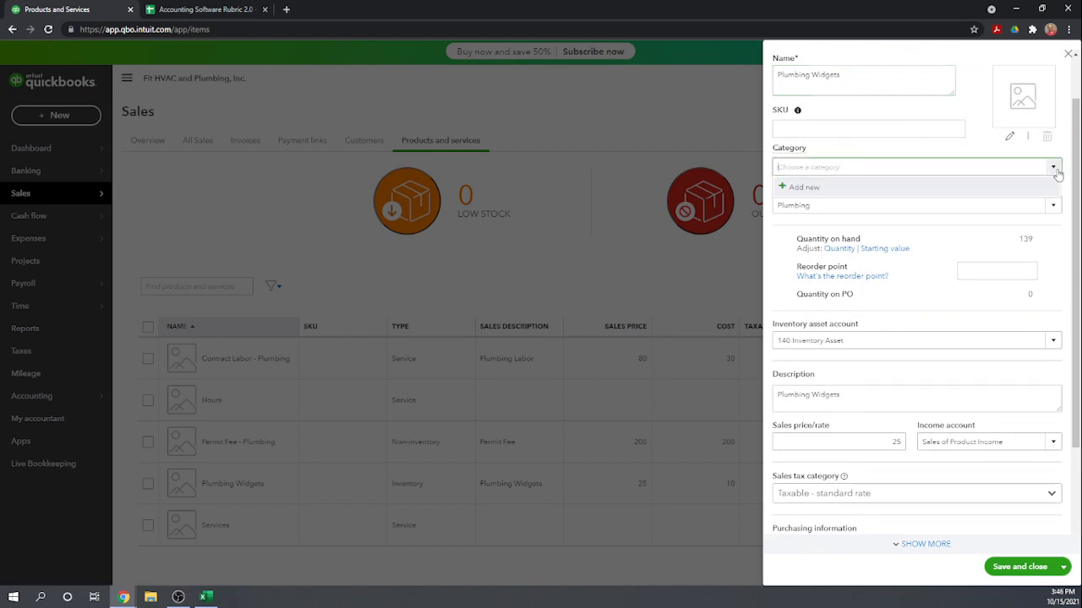
left_click(972, 103)
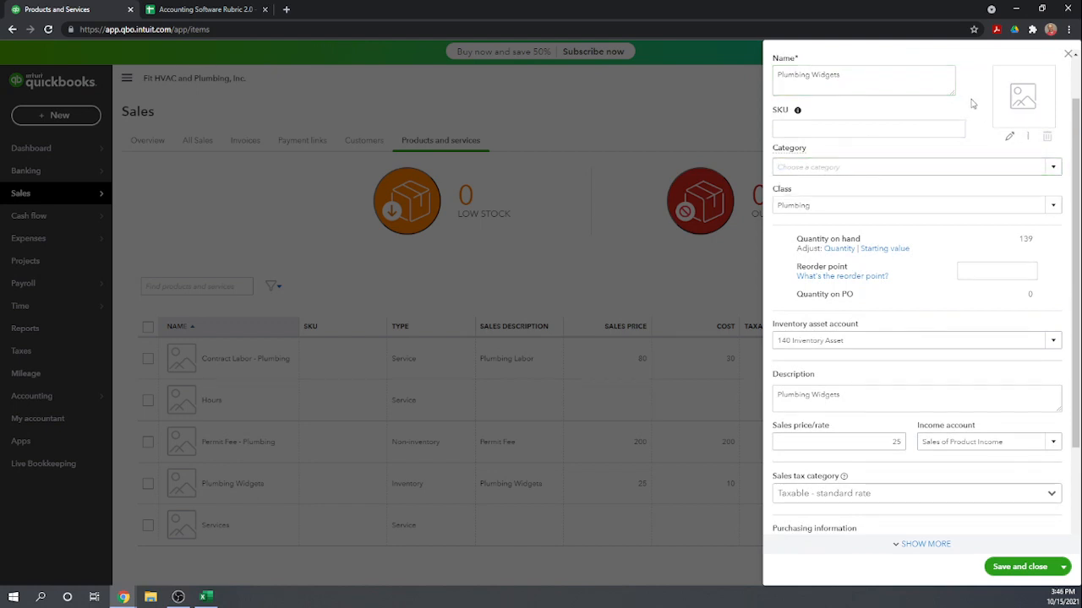
left_click(1011, 171)
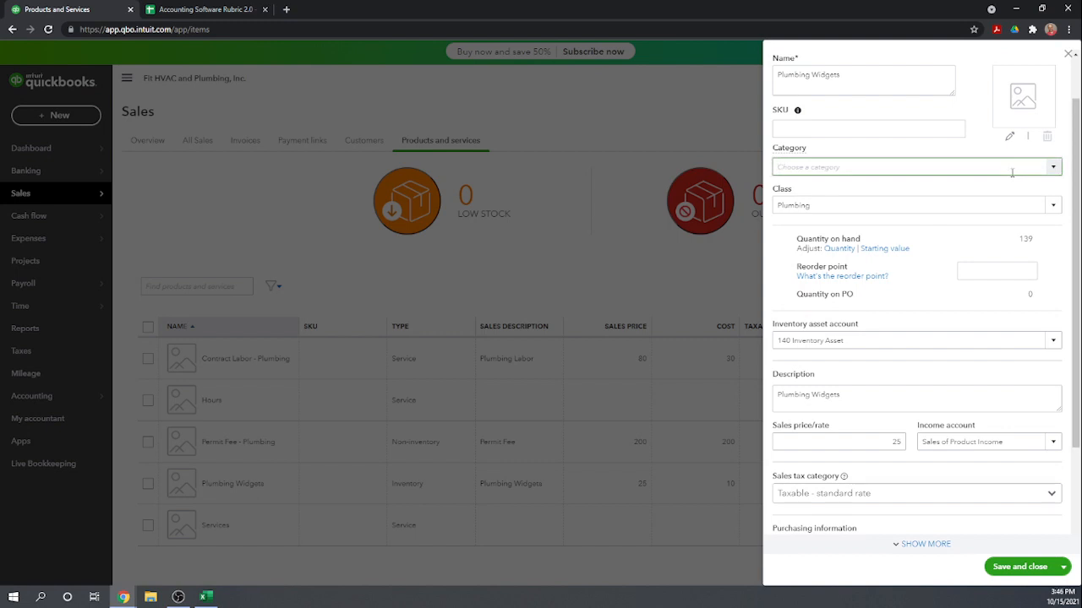
left_click(1055, 168)
left_click(806, 193)
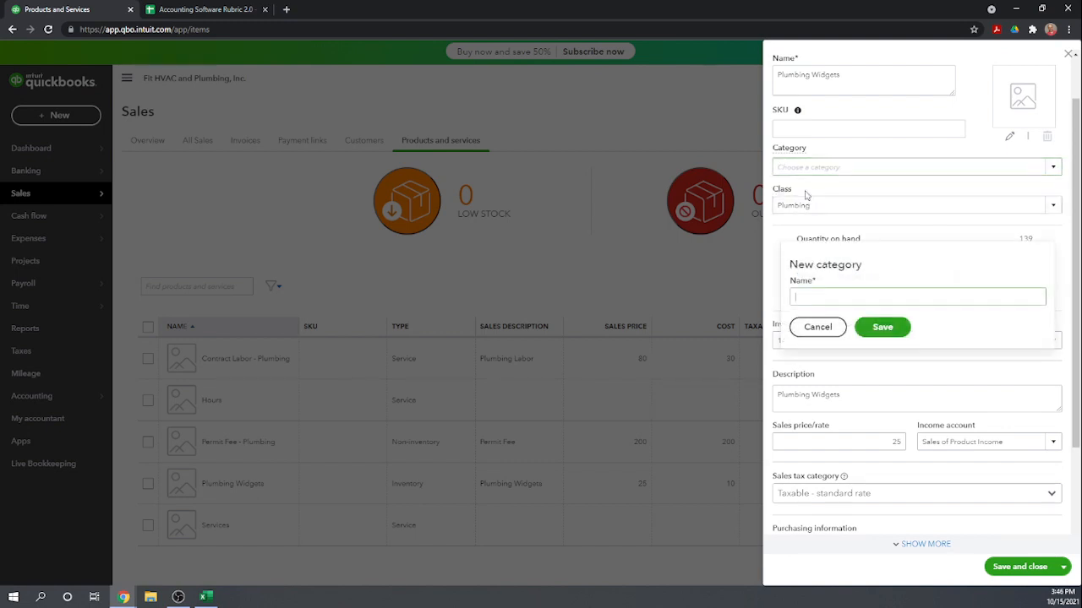
left_click(813, 330)
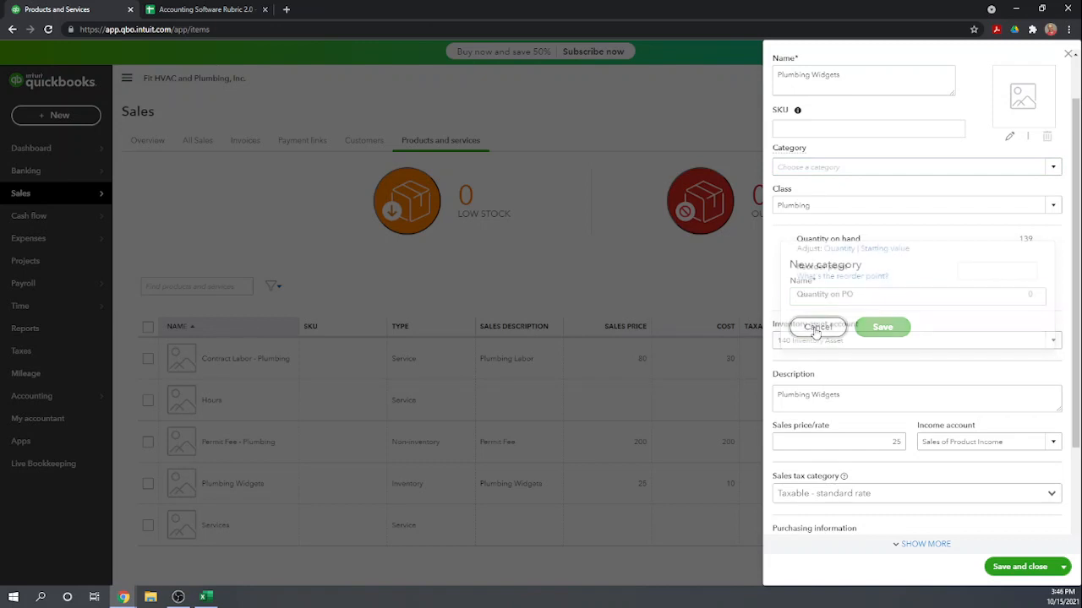
Step: Set the Plumbing Widgets sales tax category to "Taxable - standard rate" and save the item
scroll(898, 209, "down", 3)
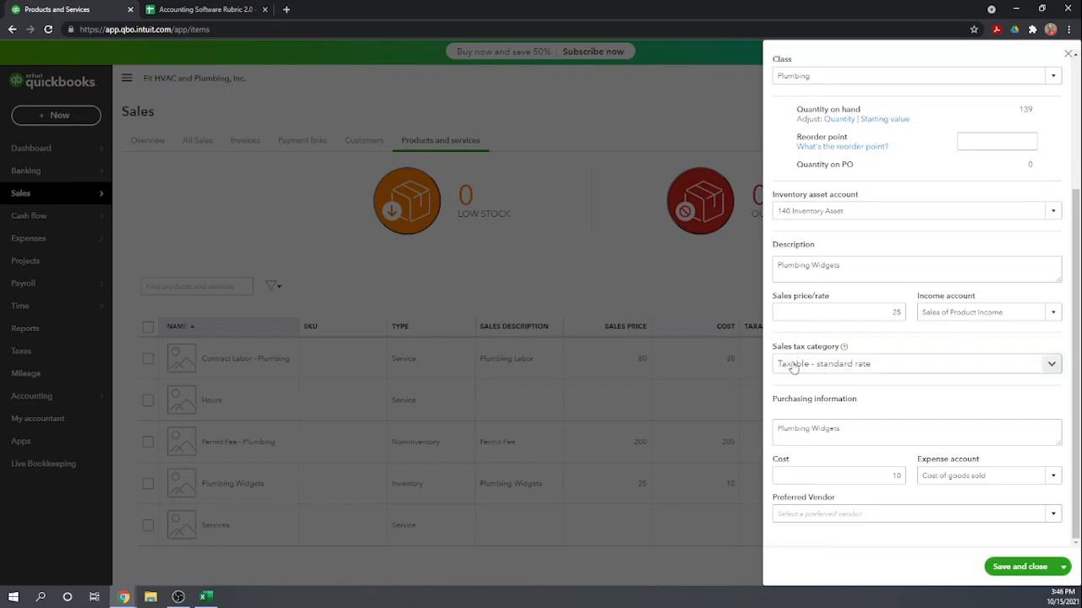
left_click(1052, 365)
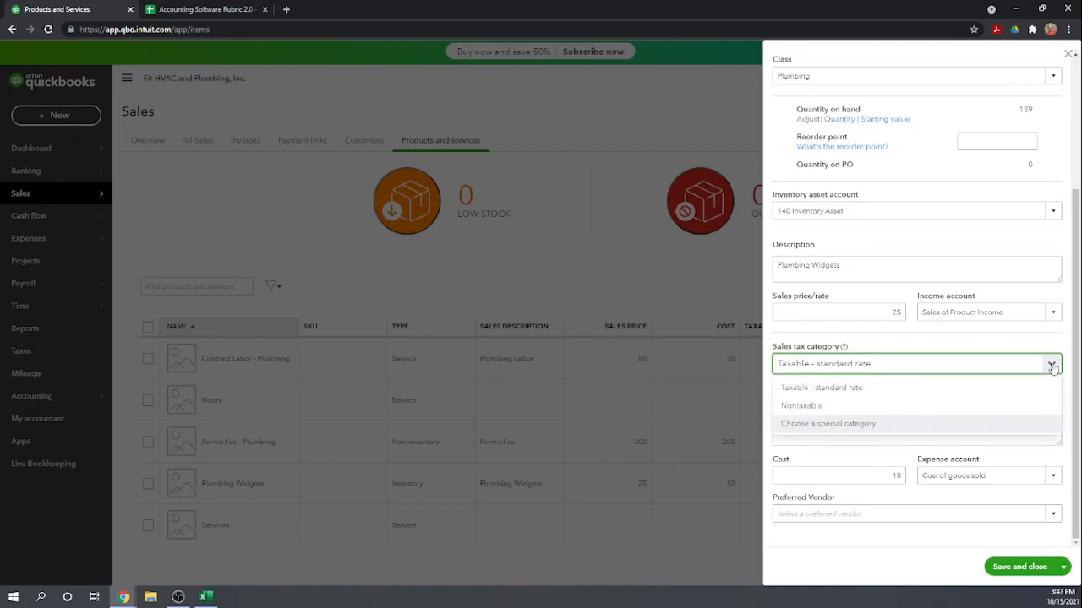
left_click(850, 391)
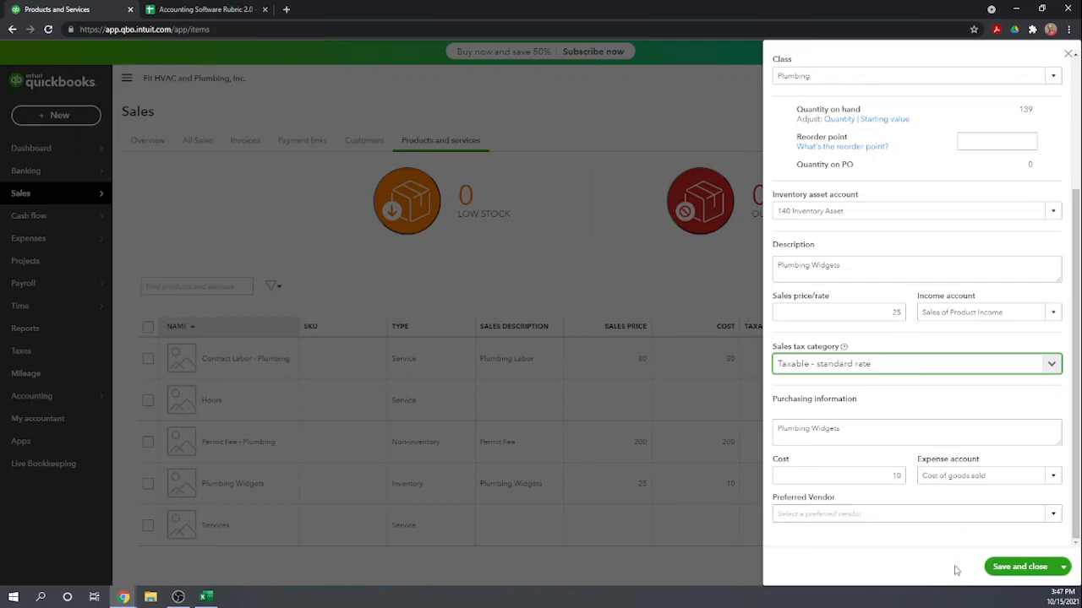
left_click(1017, 565)
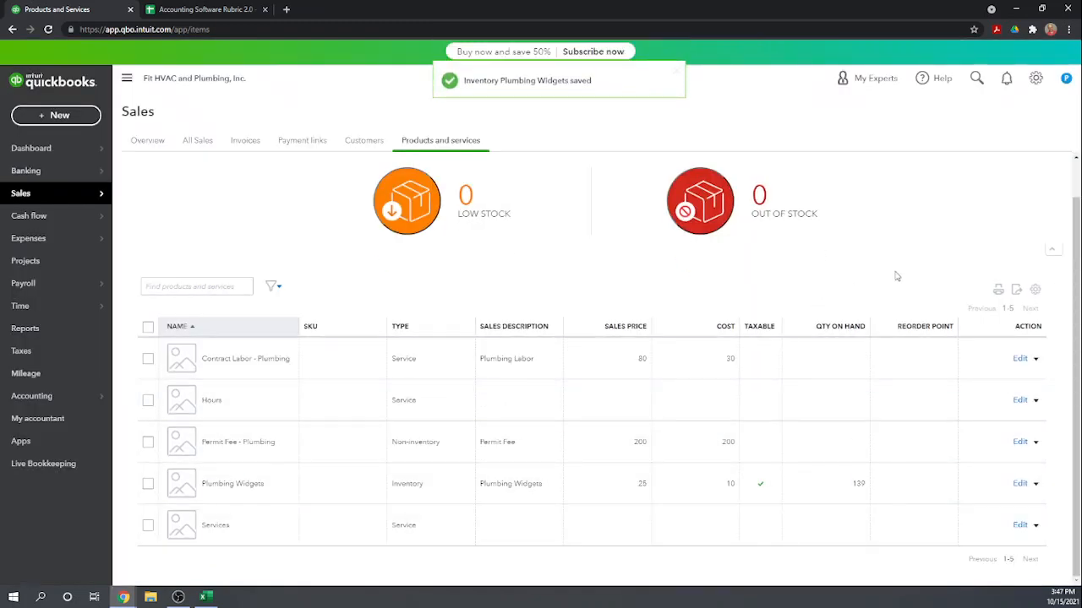
scroll(912, 267, "up", 1)
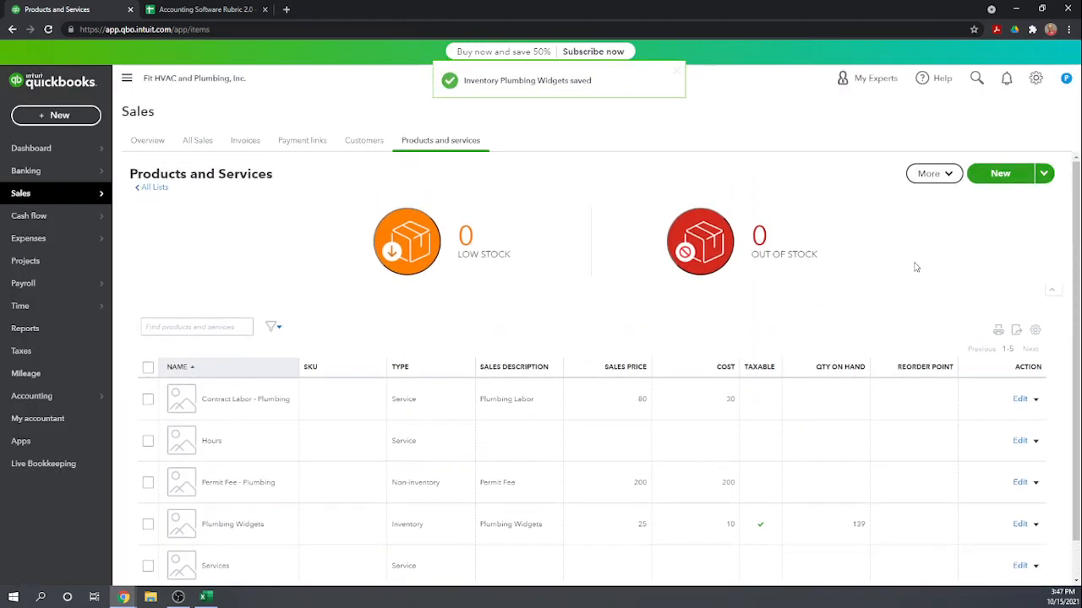
Step: Reopen the Big-Time Diner invoice from the sales transactions and apply the "State of NY" 6% tax rate
left_click(198, 142)
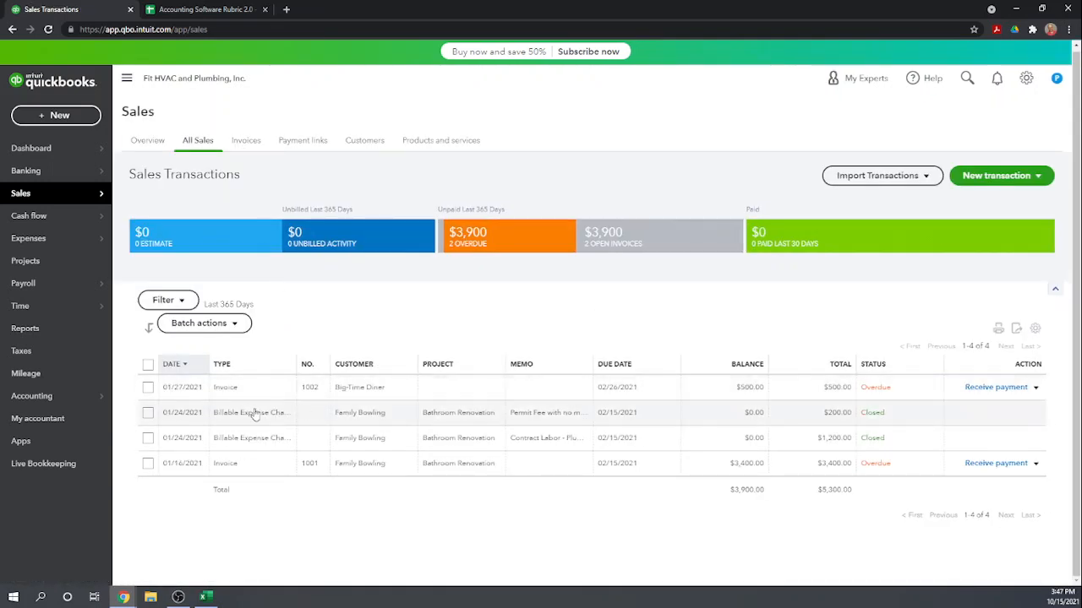
left_click(232, 391)
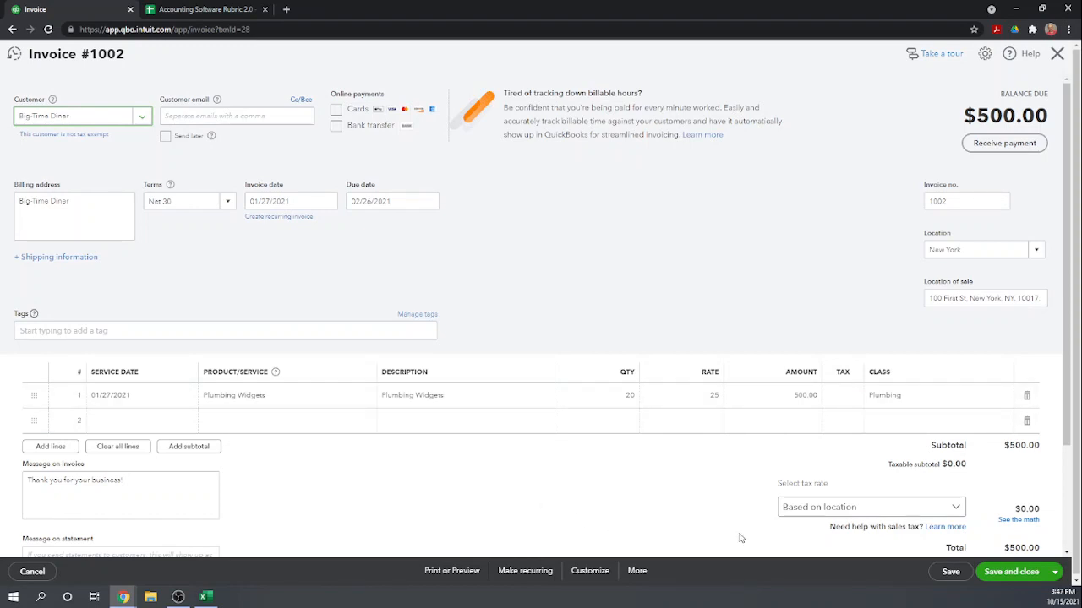
left_click(956, 511)
left_click(814, 487)
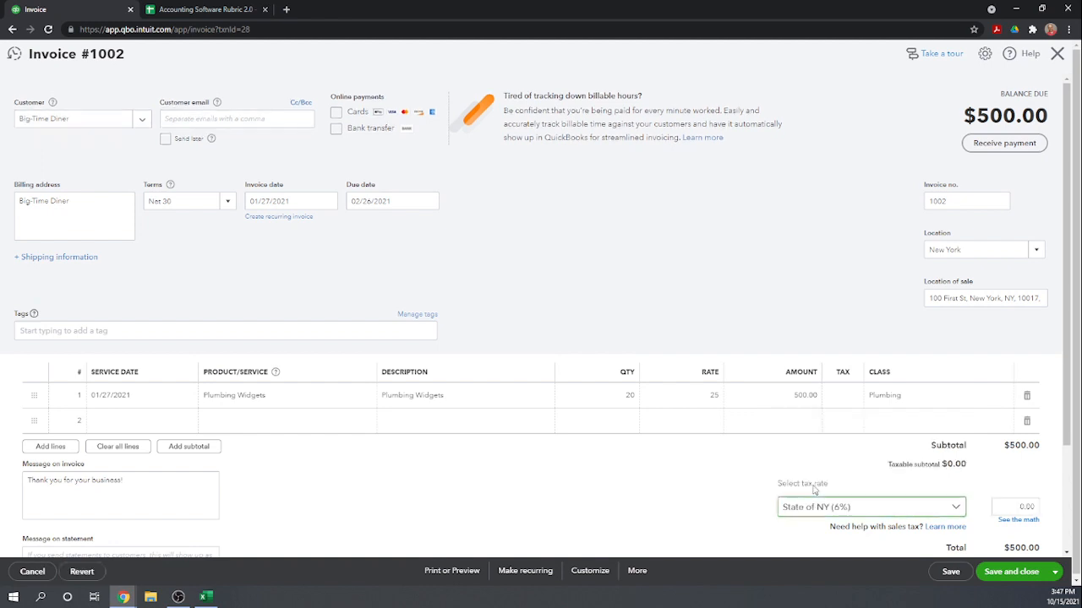
Step: Review the Big-Time Diner invoice's line item, sales tax and total, then save and close it
scroll(676, 487, "down", 2)
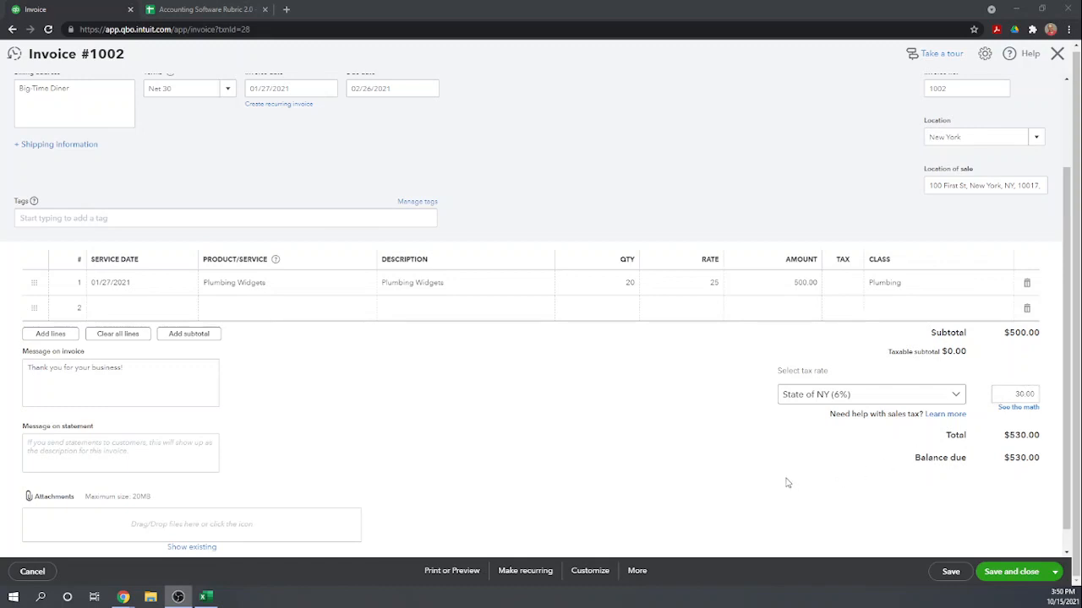
scroll(784, 476, "up", 2)
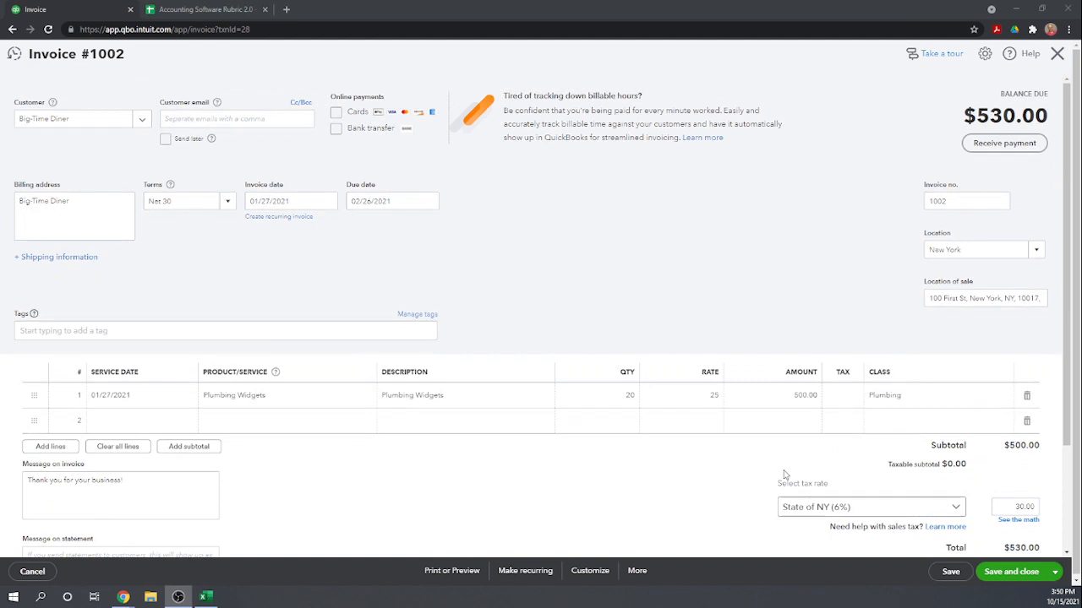
scroll(784, 475, "down", 1)
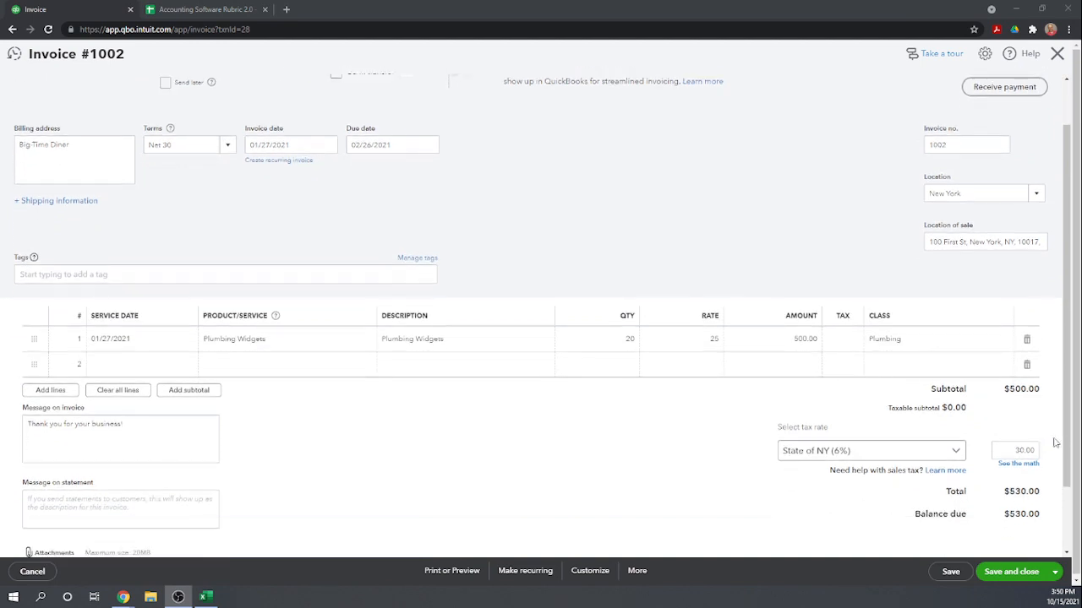
scroll(631, 460, "down", 1)
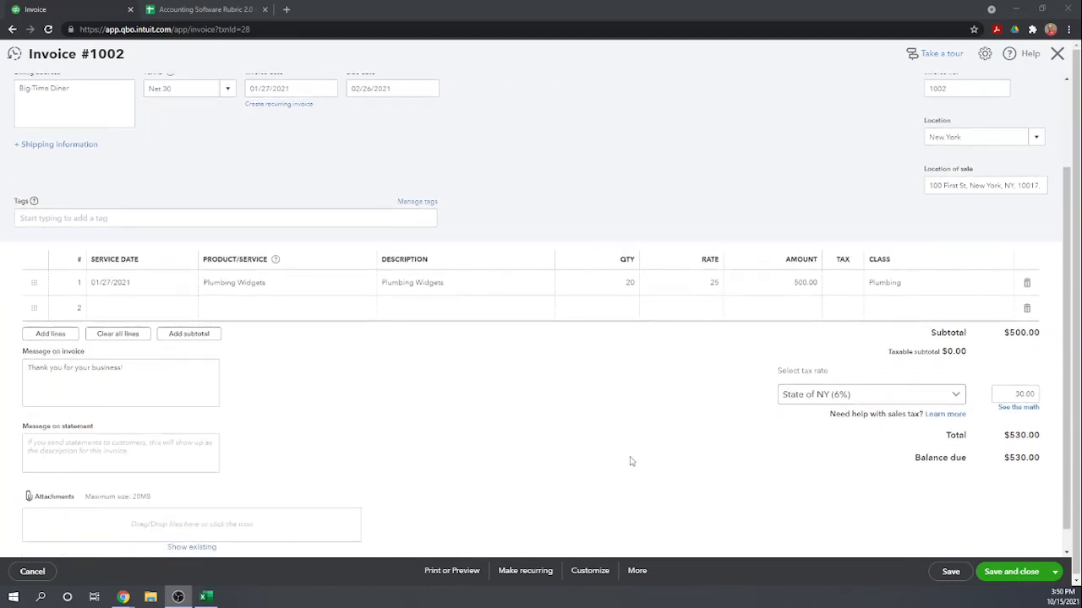
scroll(630, 461, "up", 1)
scroll(630, 460, "down", 1)
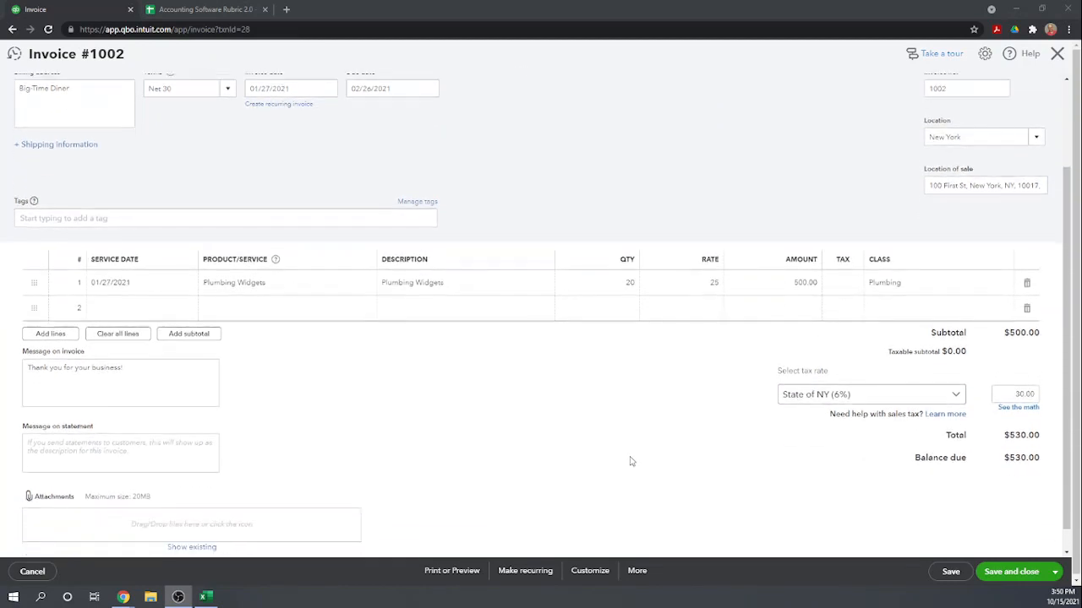
left_click(1005, 573)
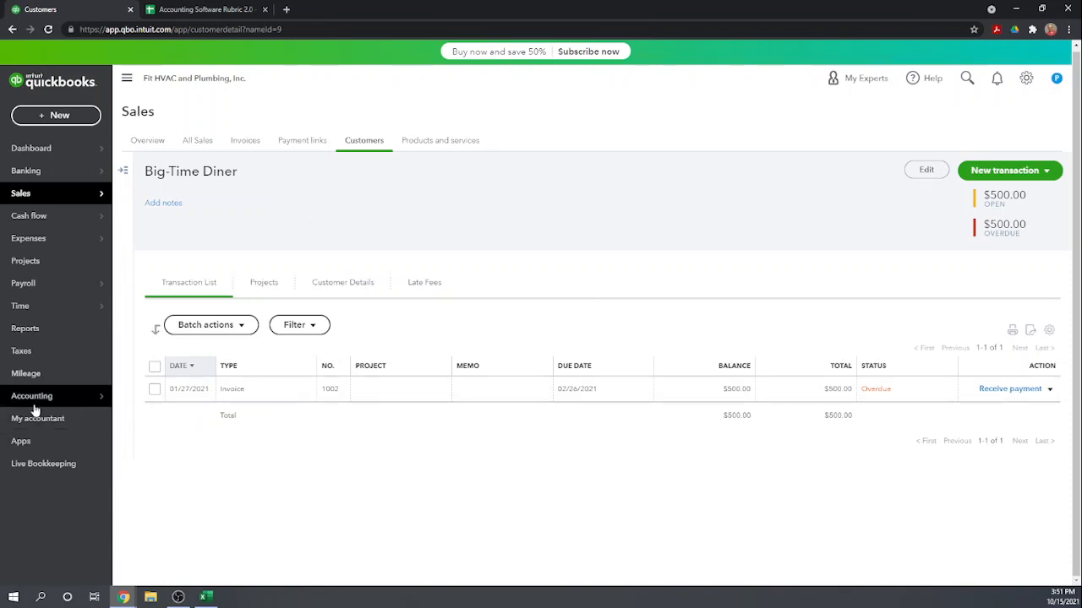
Step: Open the year-to-date Profit and Loss report and examine its product income and cost of goods sold
mouse_move(32, 399)
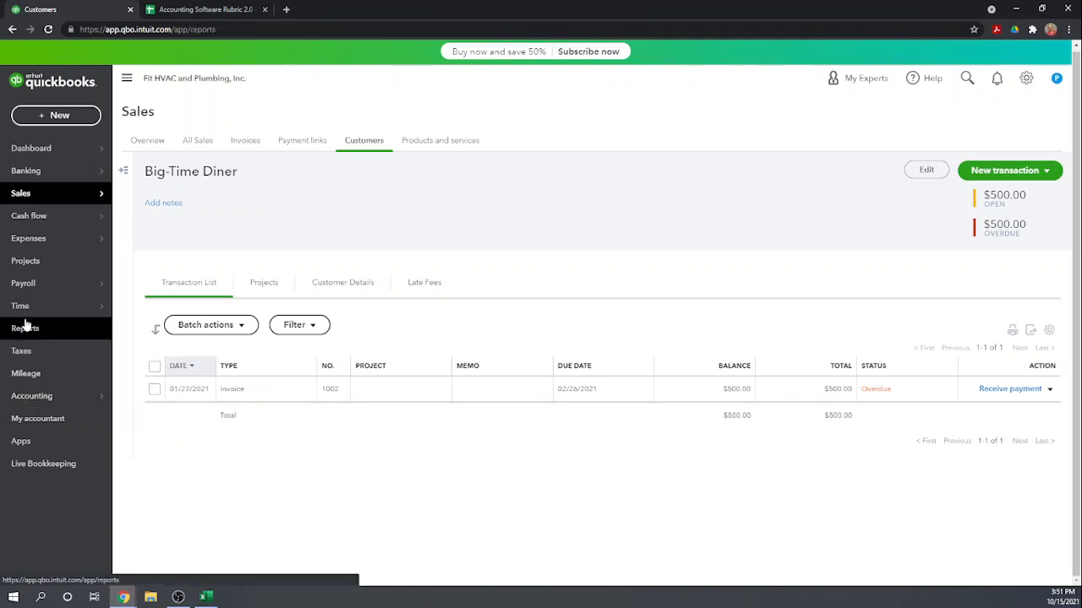
left_click(25, 328)
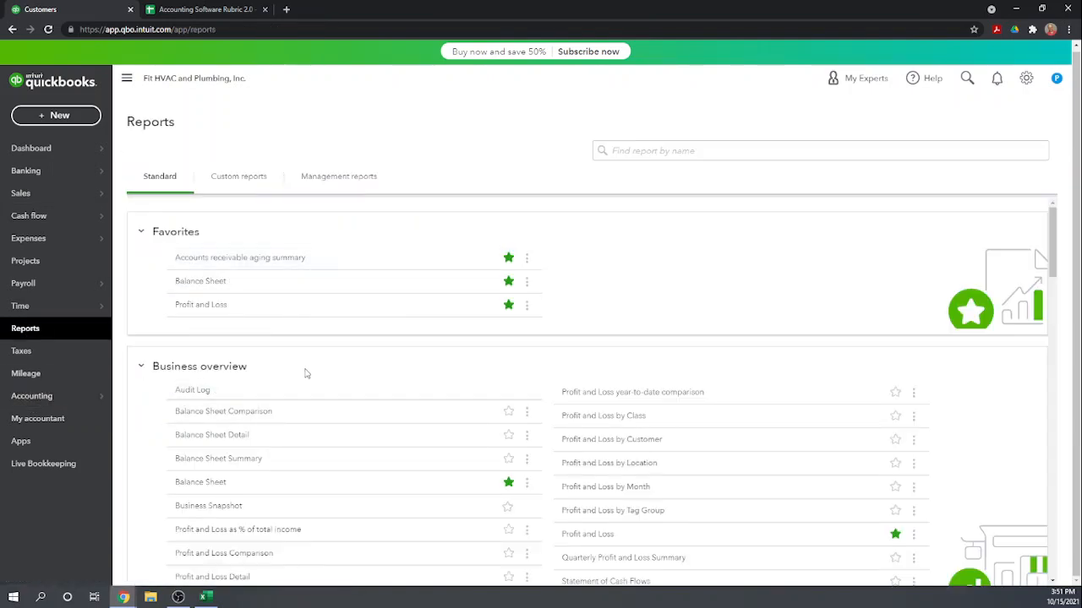
left_click(197, 306)
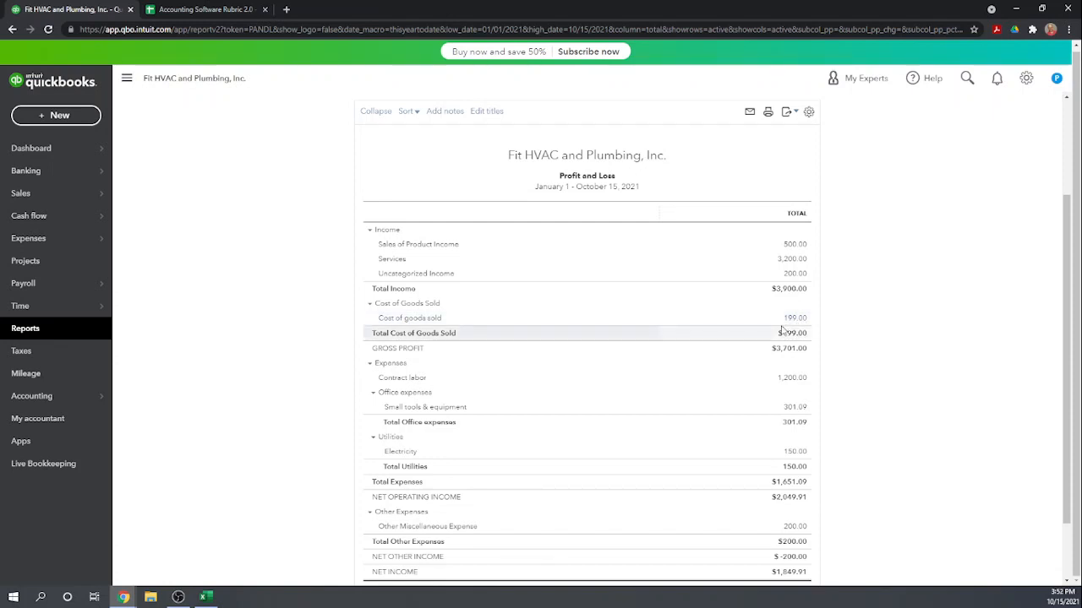
scroll(509, 277, "up", 3)
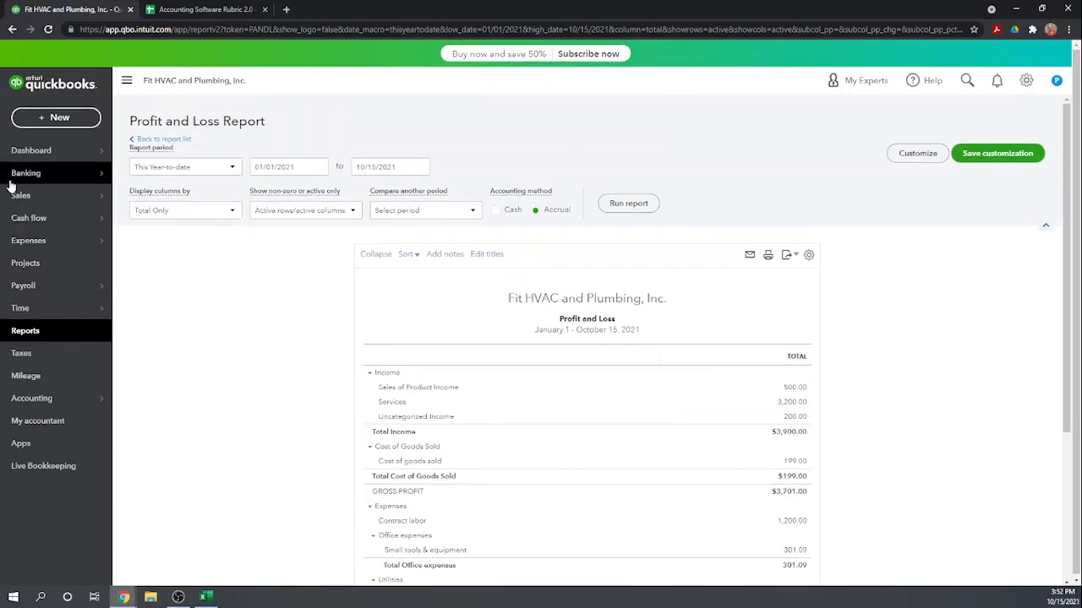
Step: Run the item report for Plumbing Widgets from the products and services list
mouse_move(17, 201)
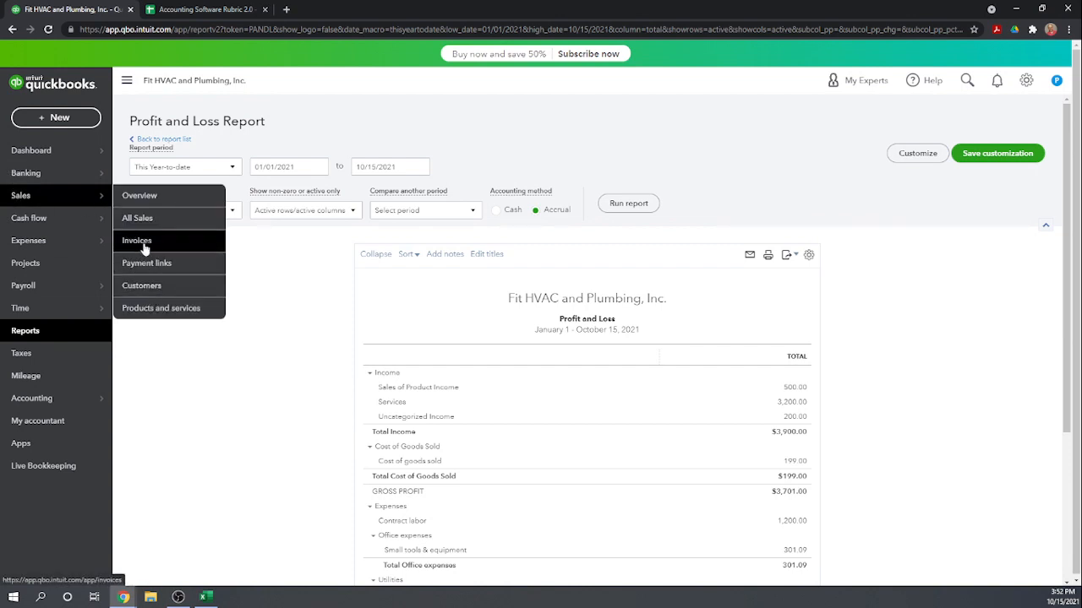
left_click(152, 311)
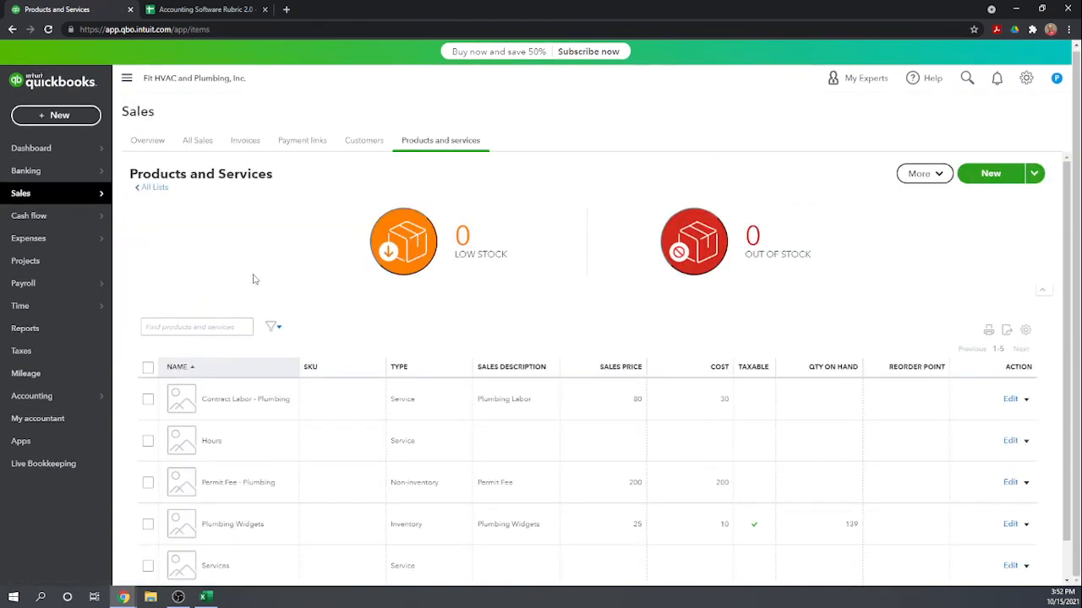
scroll(258, 275, "down", 1)
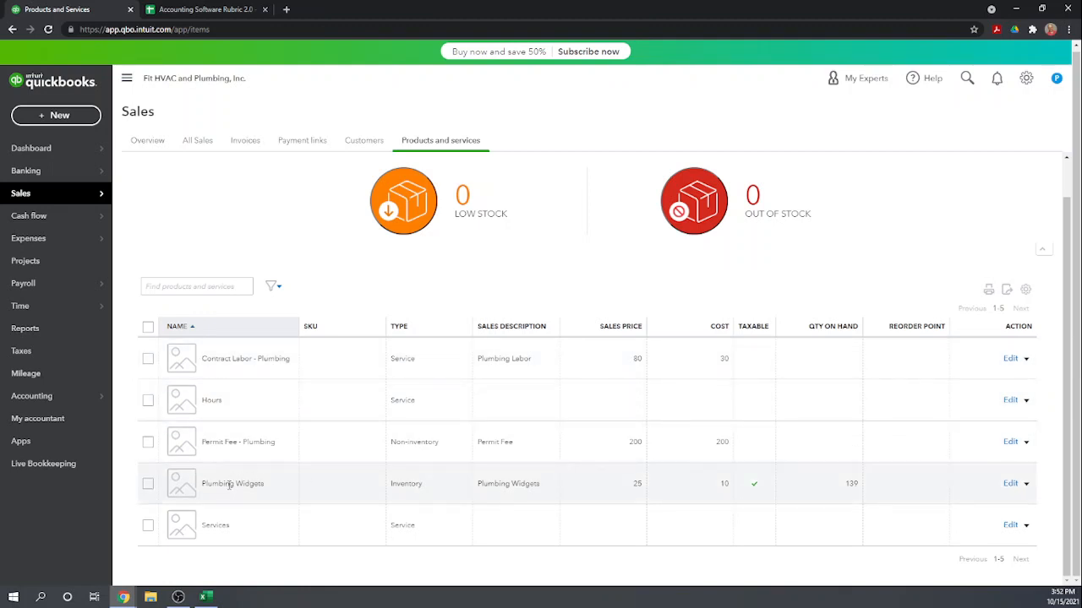
left_click(1025, 483)
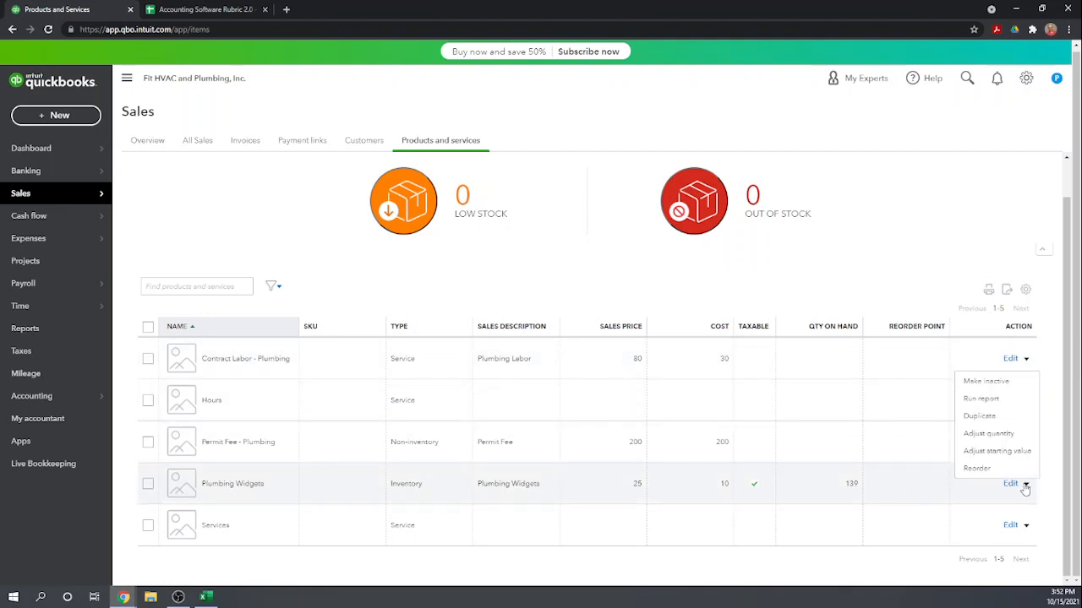
left_click(978, 400)
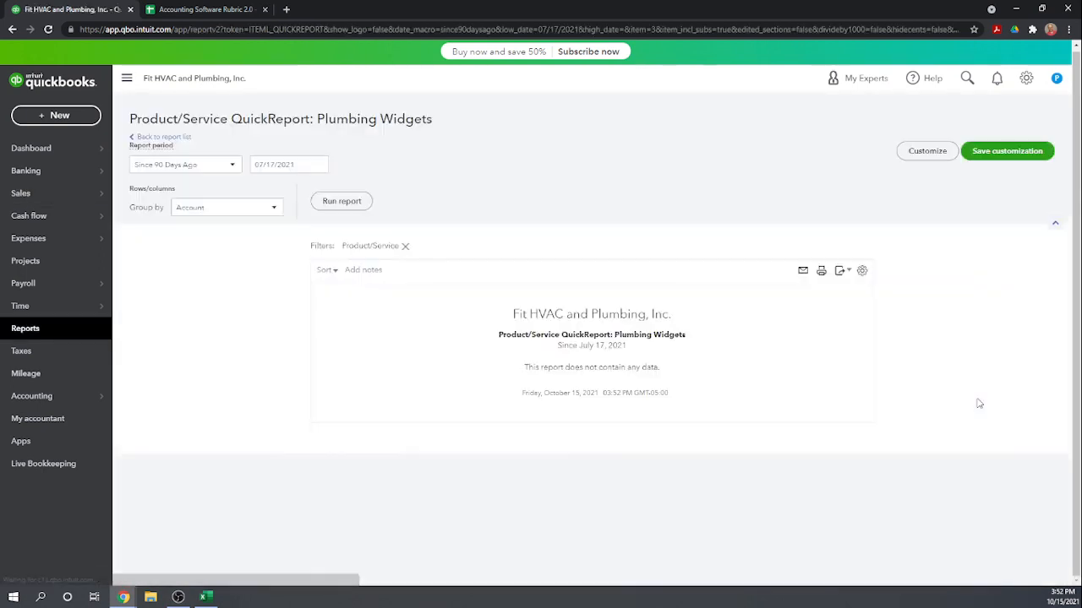
Step: Rerun the Plumbing Widgets QuickReport for This Year and examine its inventory asset, product income and cost of goods sold transactions
left_click(233, 165)
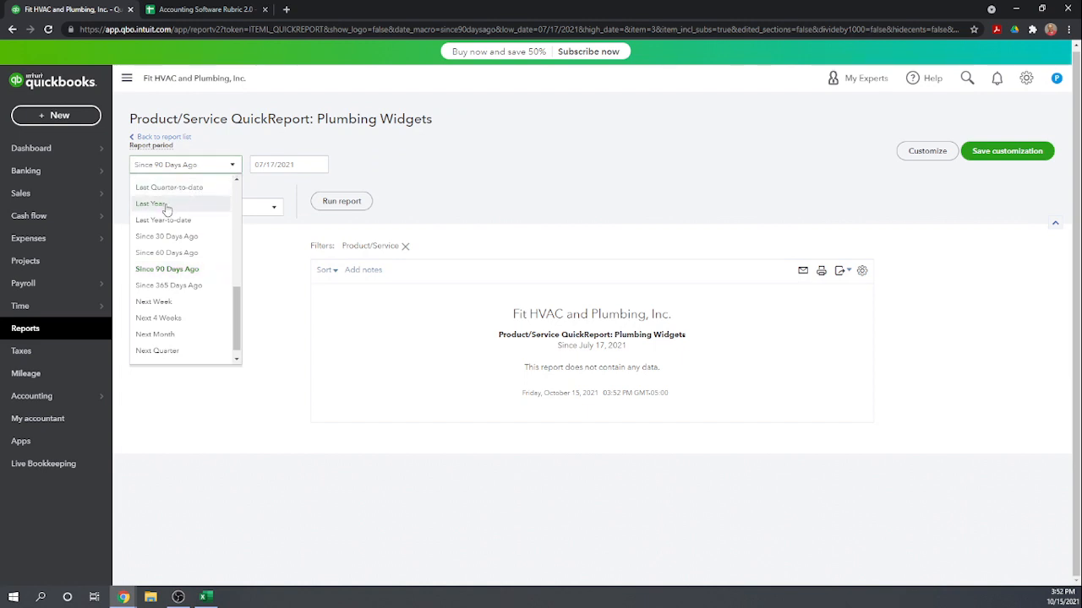
scroll(164, 213, "up", 5)
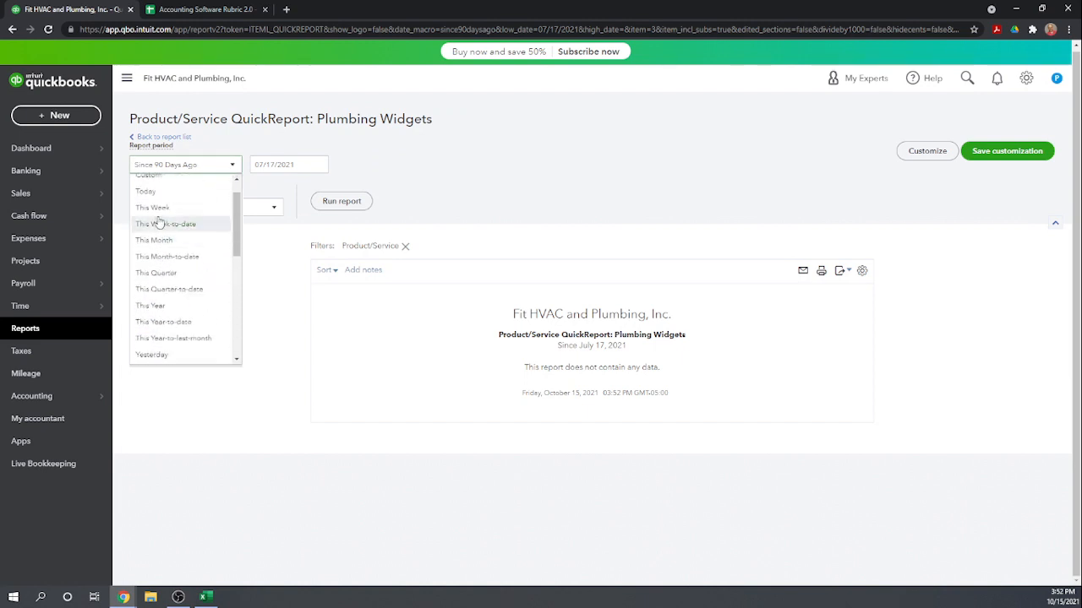
left_click(152, 306)
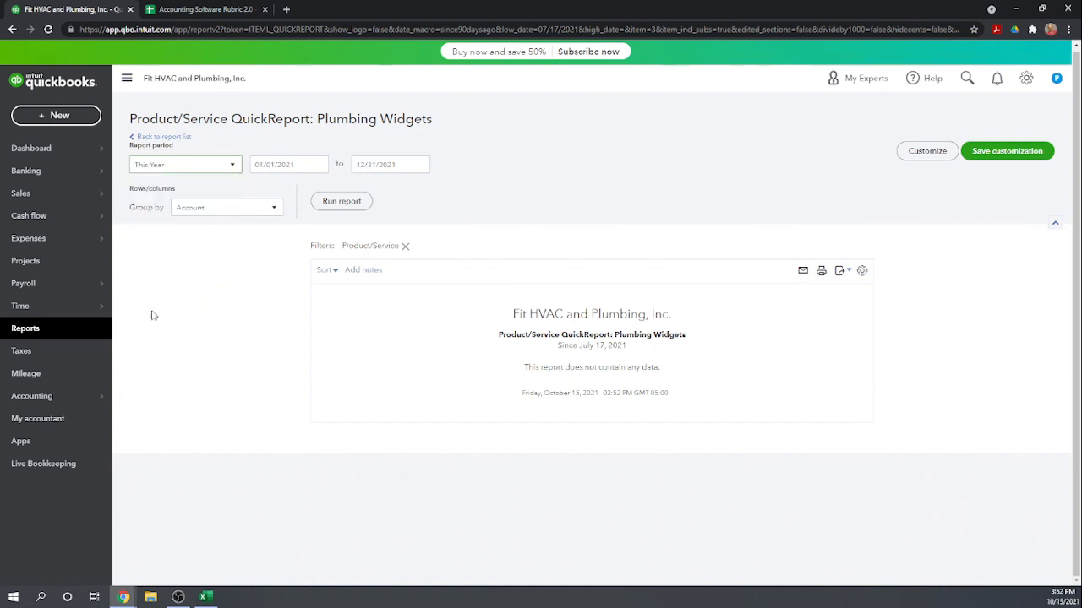
left_click(339, 202)
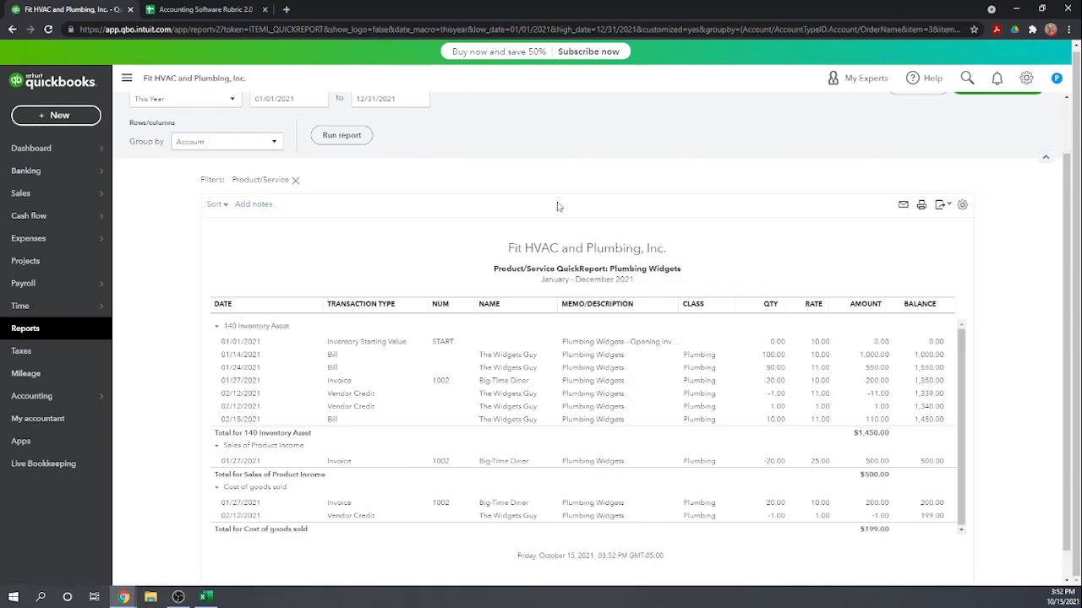
scroll(558, 206, "down", 1)
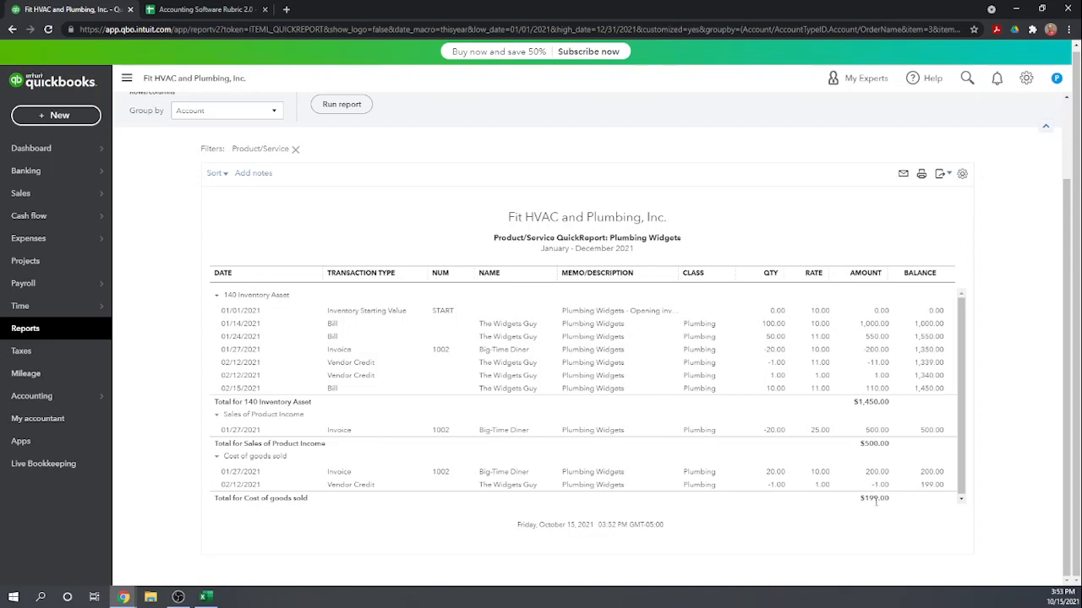
scroll(874, 500, "up", 2)
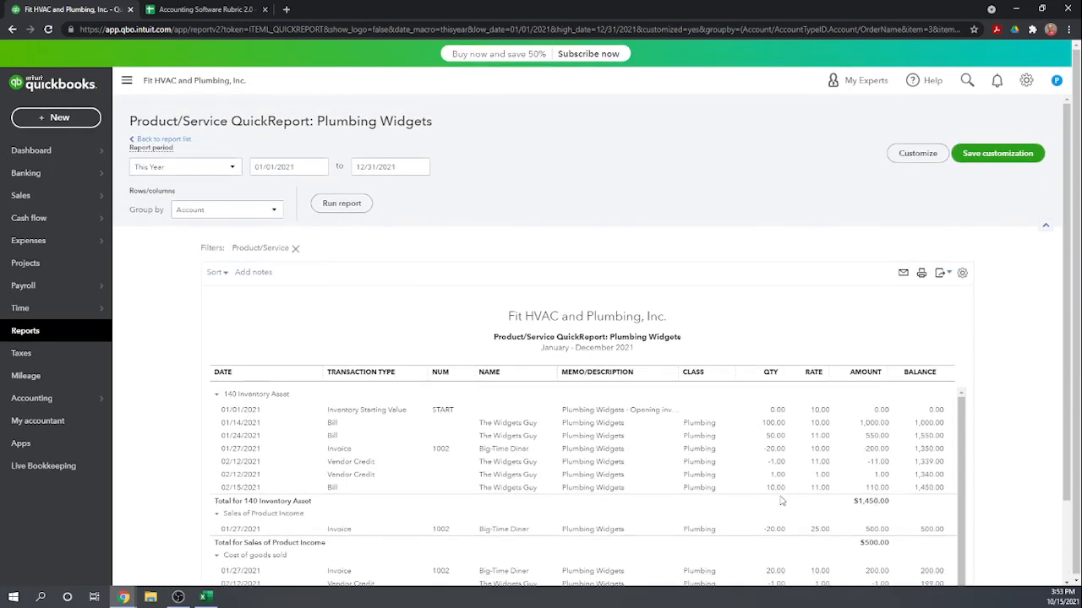
scroll(776, 541, "down", 2)
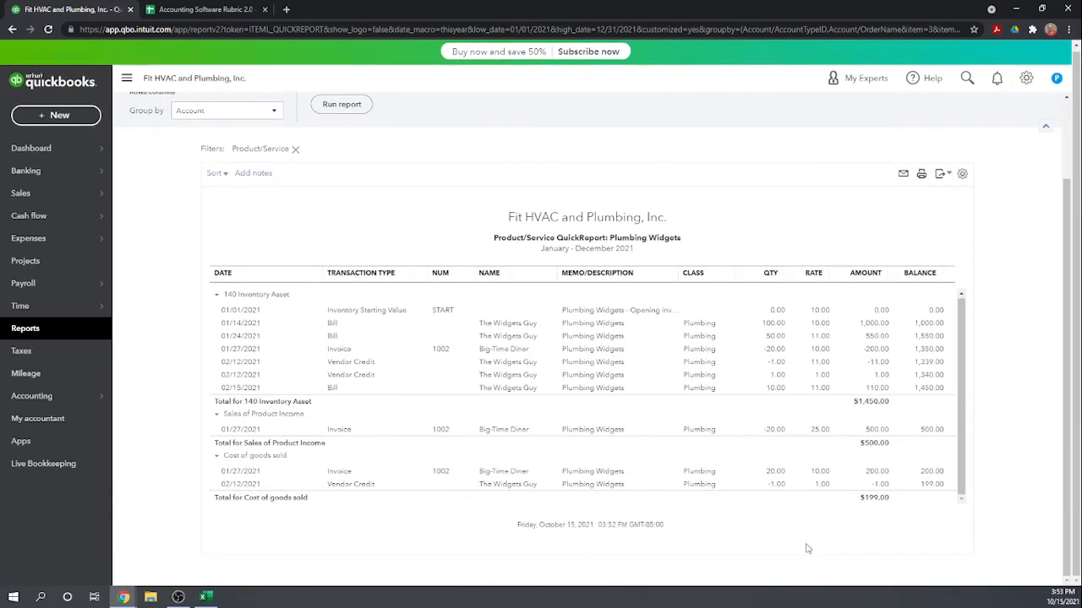
scroll(807, 549, "up", 2)
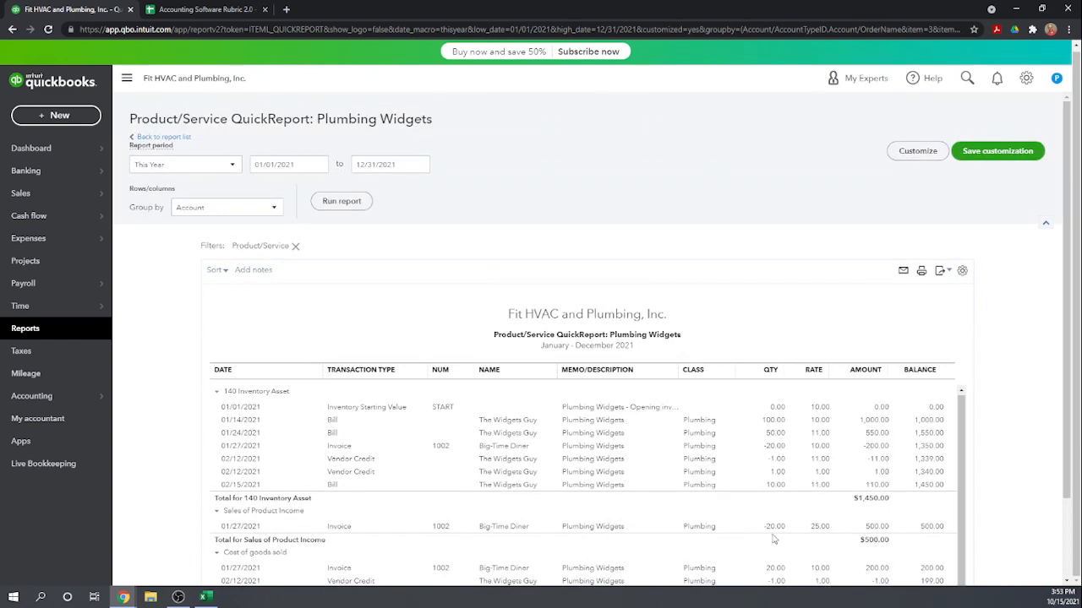
Step: In the Accounting Software Rubric 2.0 sheet, score adding inventory to an invoice 1, charging sales tax 0, automatic COGS 1 and COGS costing method 1
left_click(207, 9)
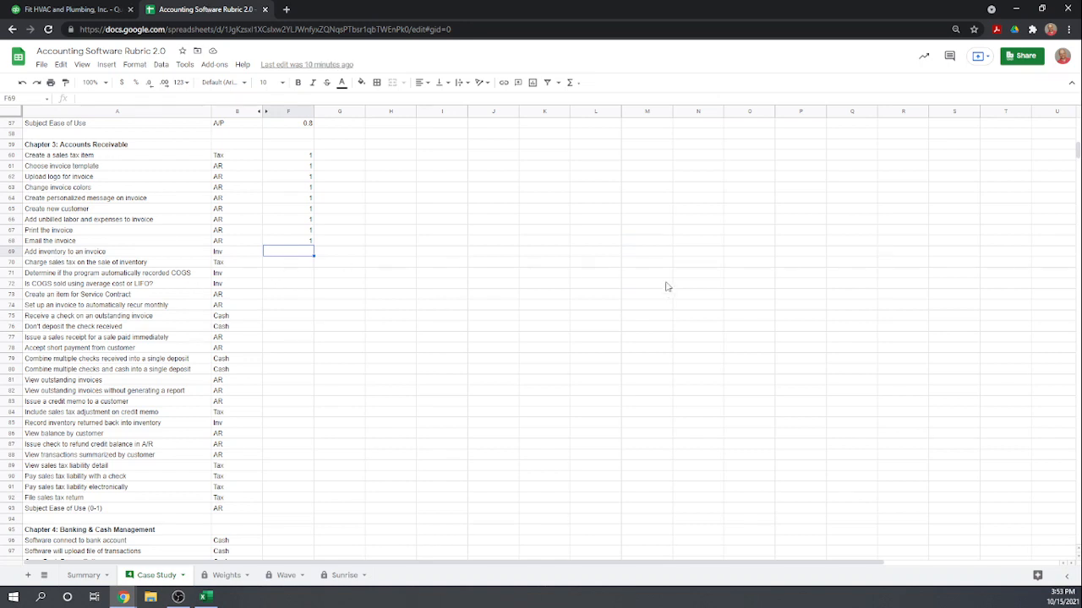
type("1")
key("Return")
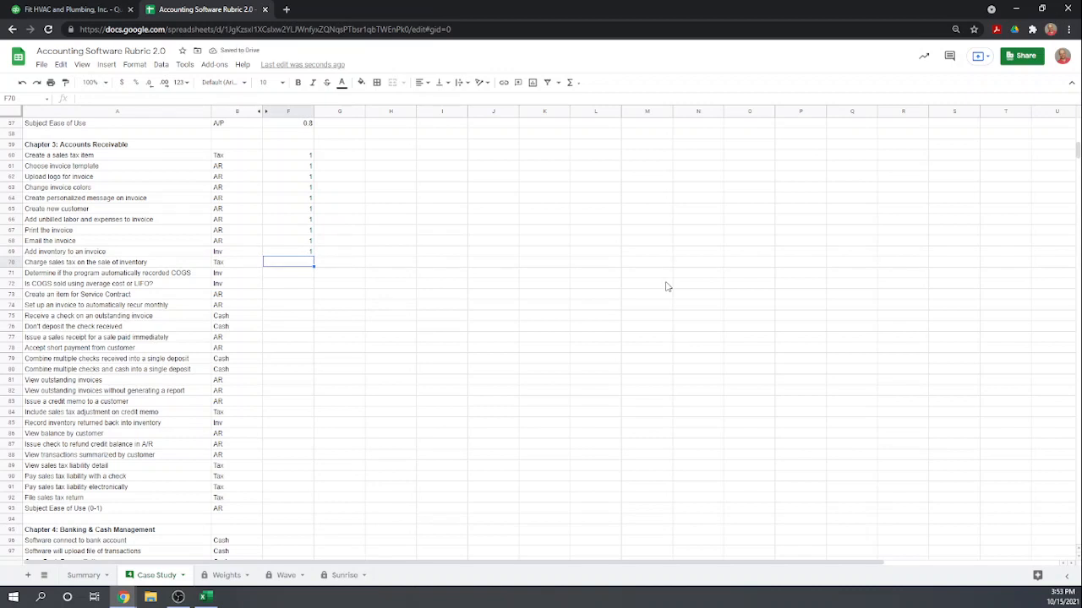
type("0")
key("Return")
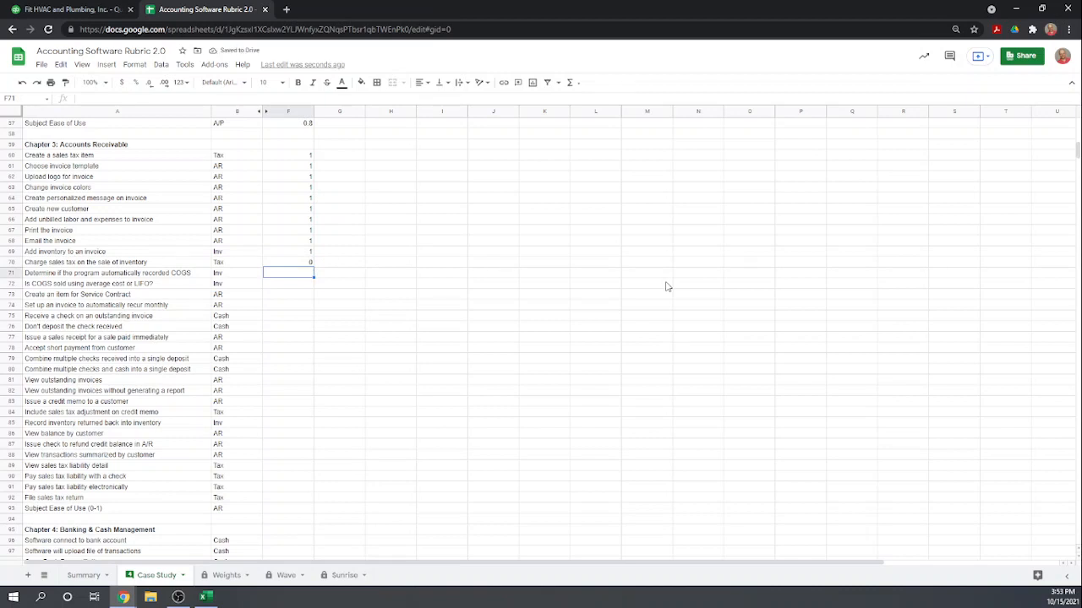
type("1")
key("Return")
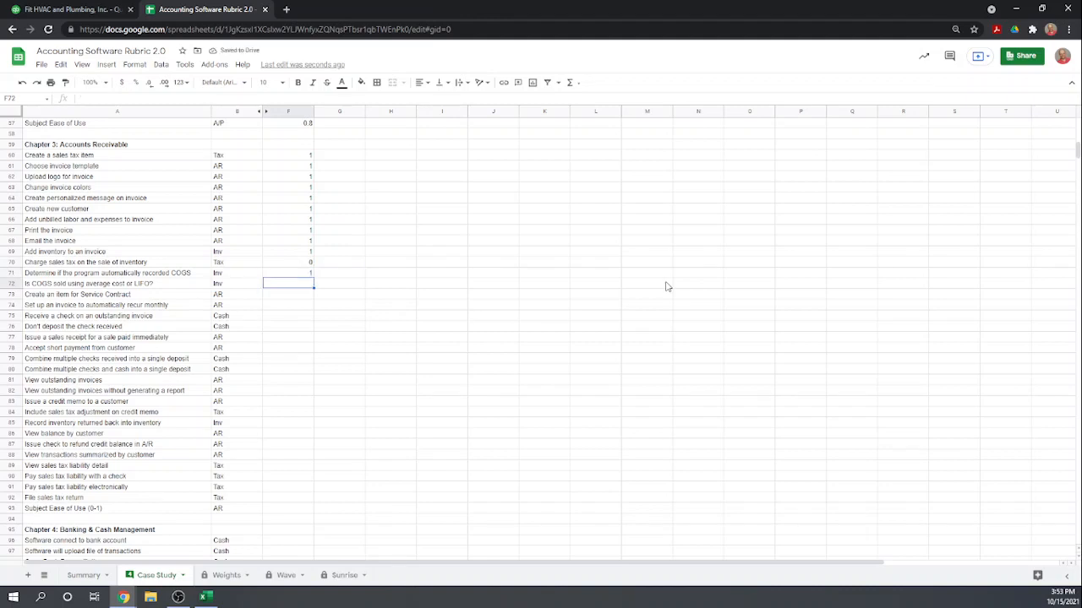
type("1")
key("Return")
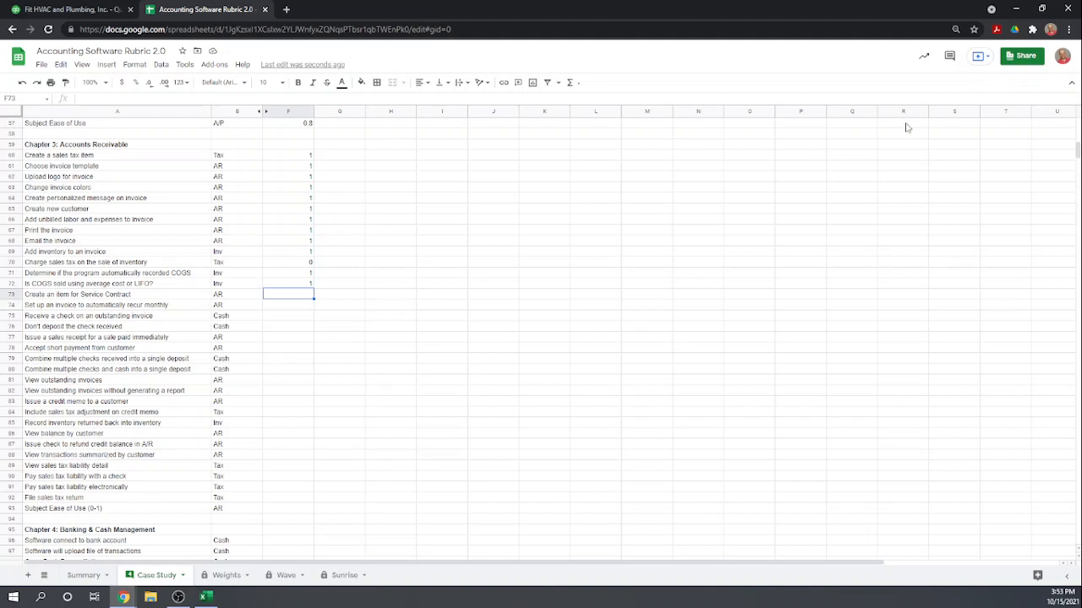
Step: Return to QuickBooks and start a new service item named "Service Contract" in the products and services list
left_click(42, 7)
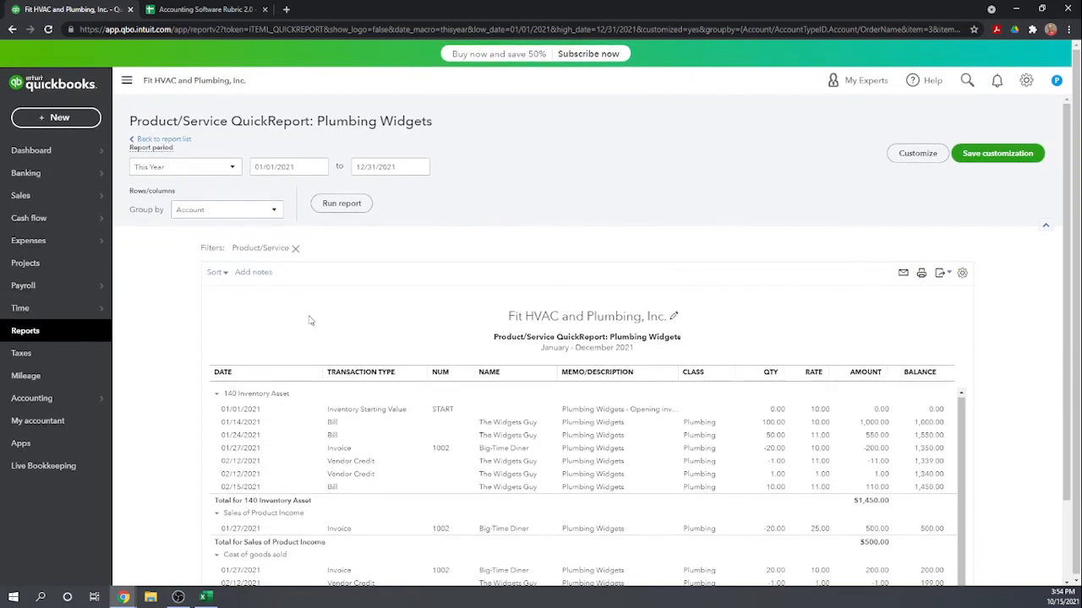
left_click(139, 141)
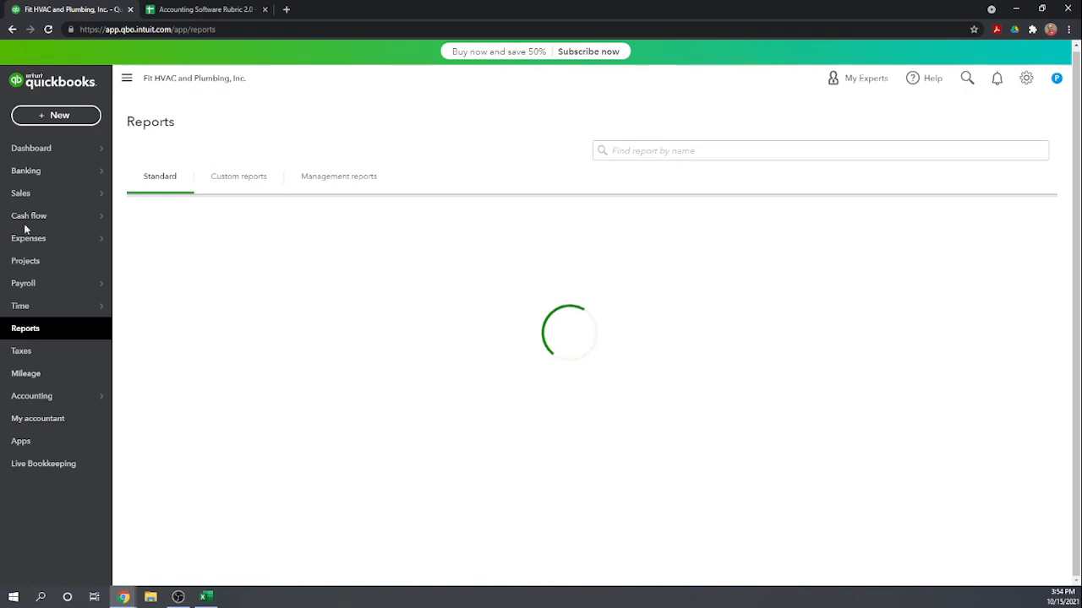
mouse_move(25, 194)
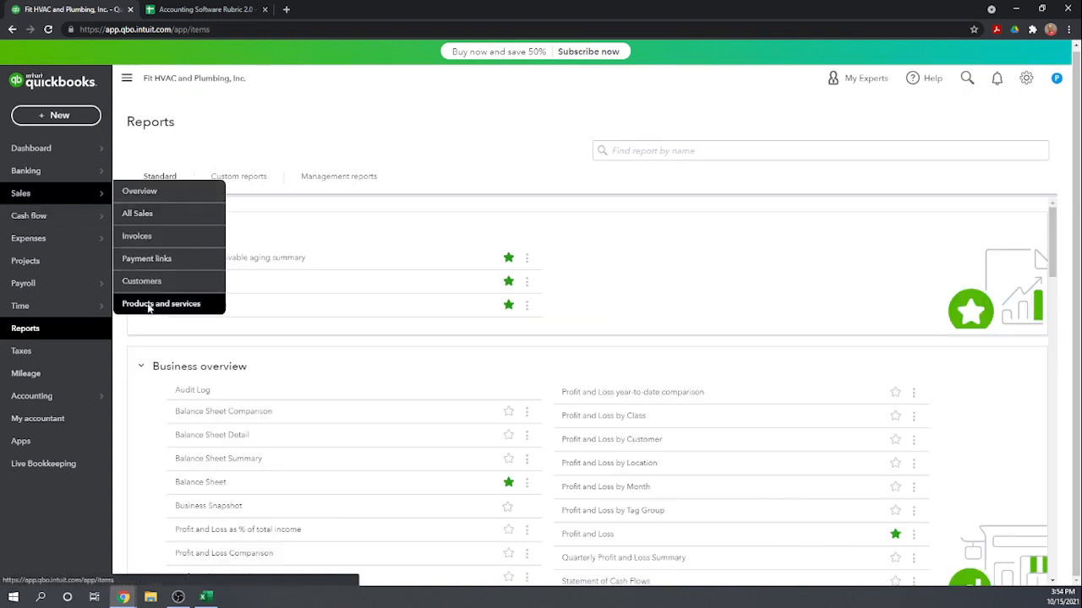
left_click(150, 305)
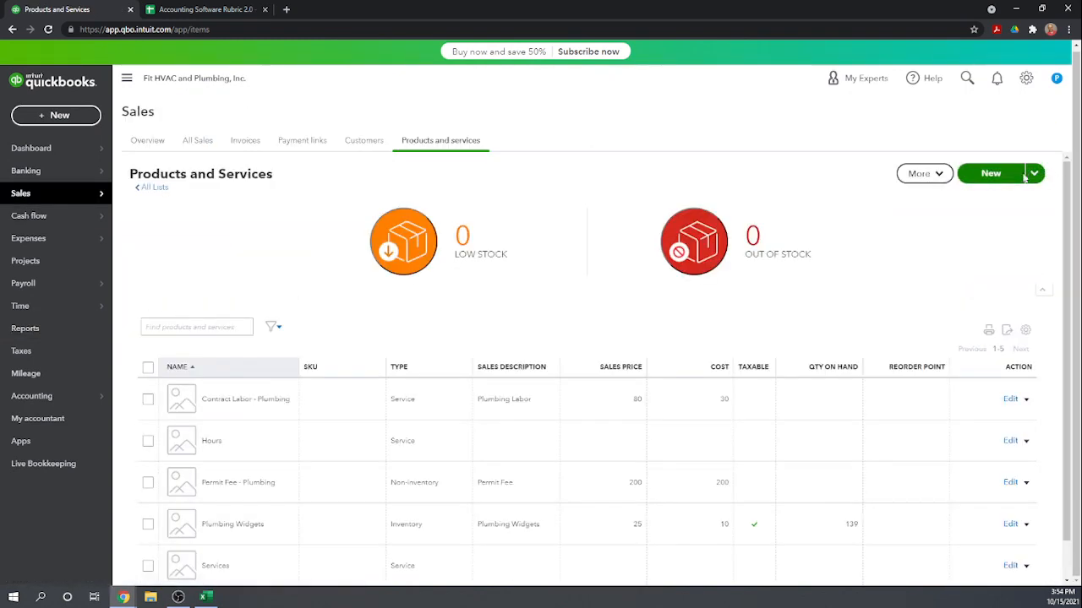
left_click(997, 173)
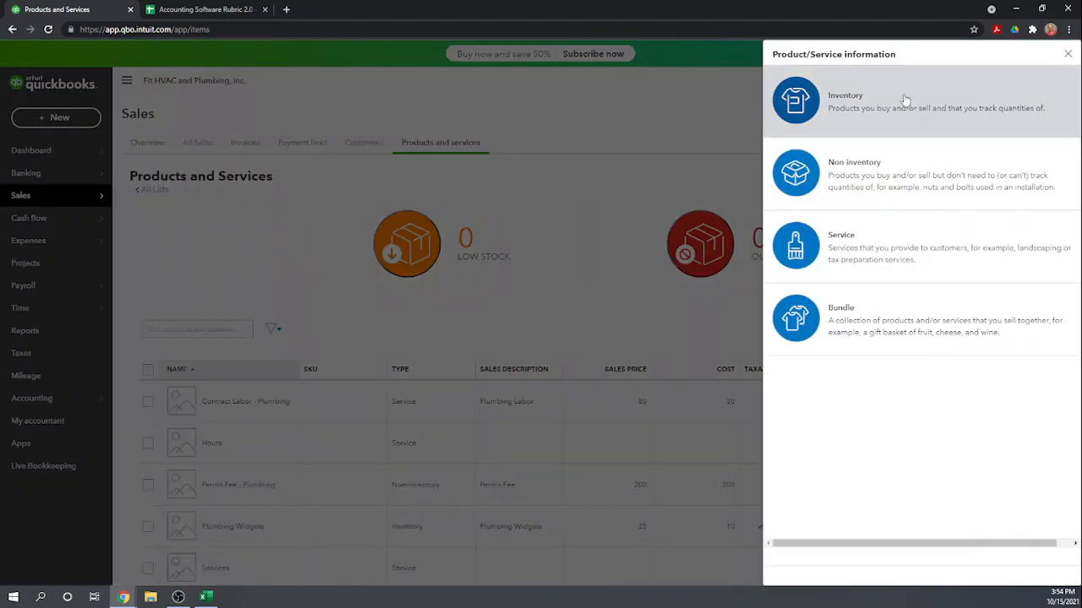
left_click(851, 257)
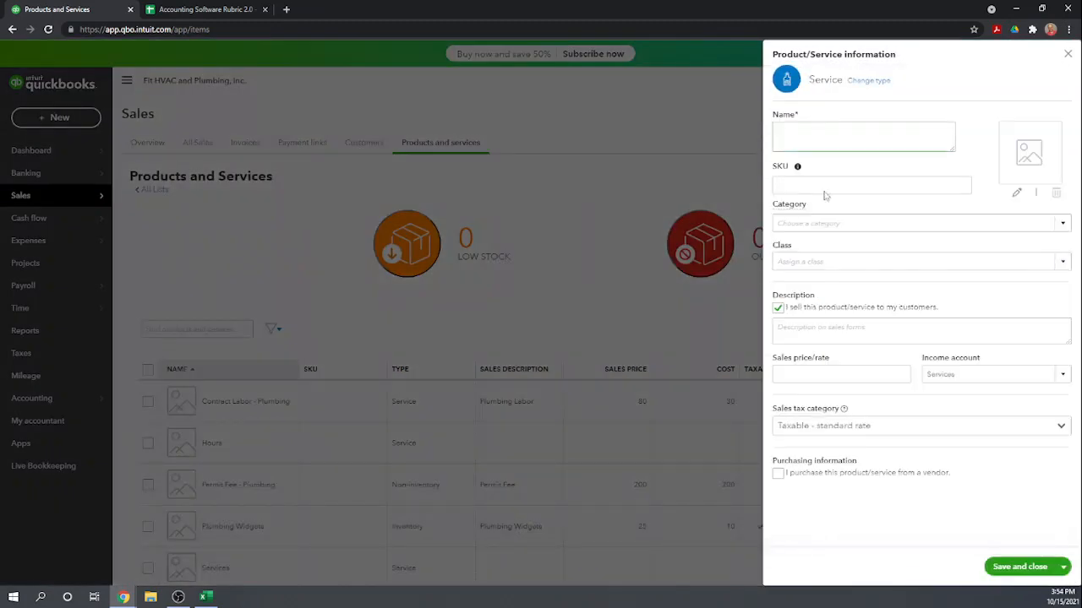
type("Service Contrac")
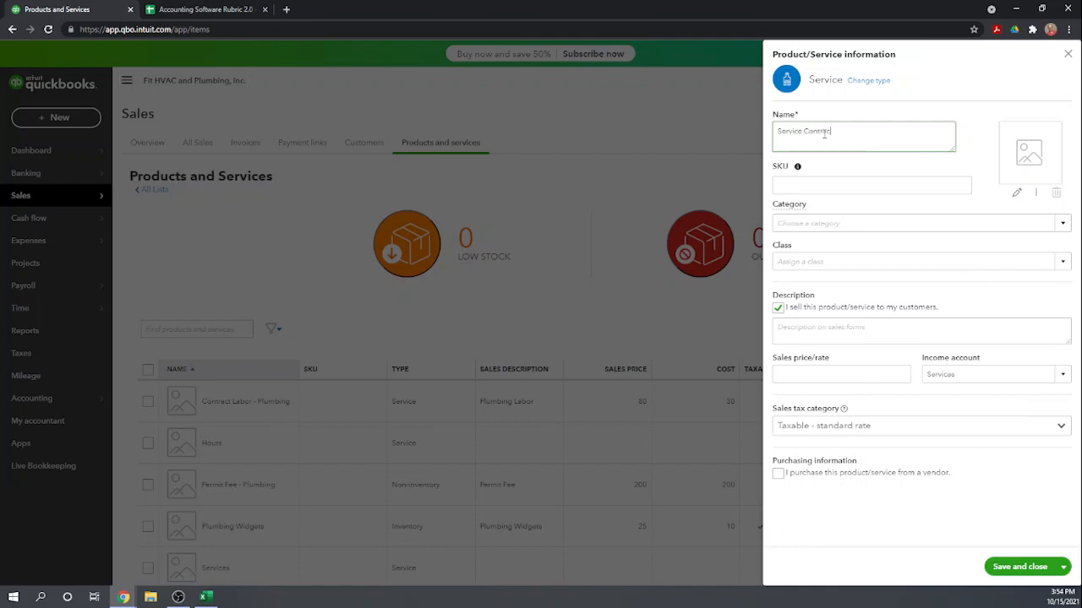
type("t")
key("Tab")
Step: Assign the item to the HVAC class, with the description "Service Contract" and a sales price of 100
left_click(1063, 263)
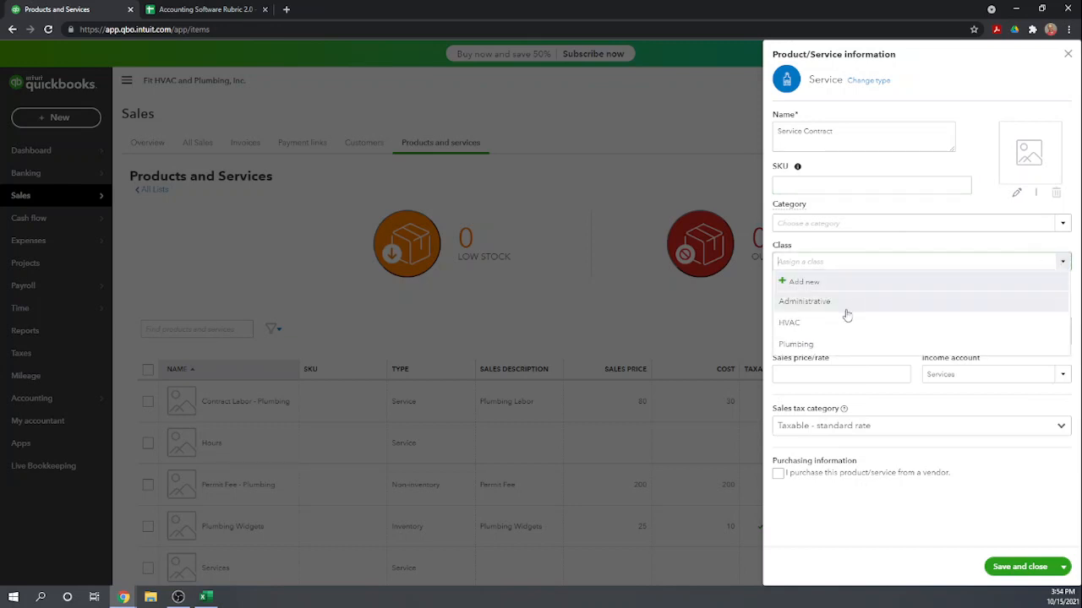
left_click(790, 324)
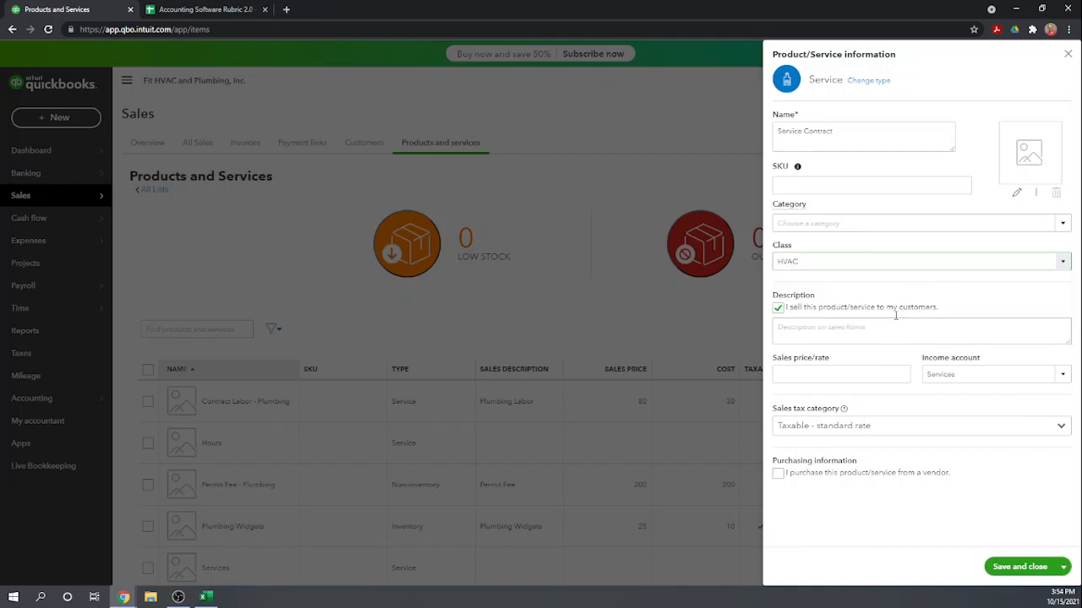
left_click(849, 331)
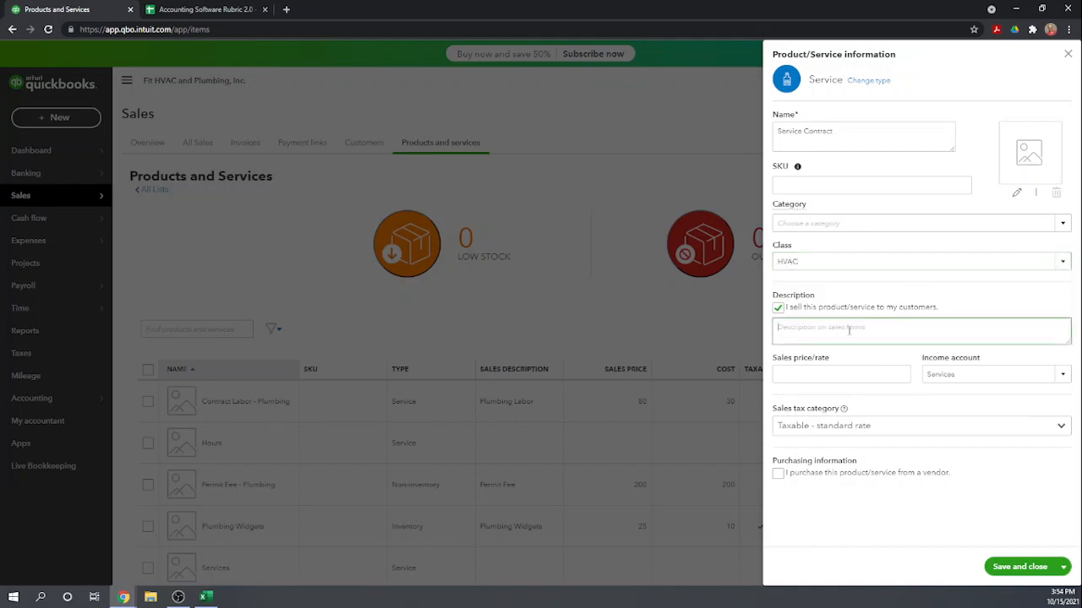
type("Service Contract")
key("Tab")
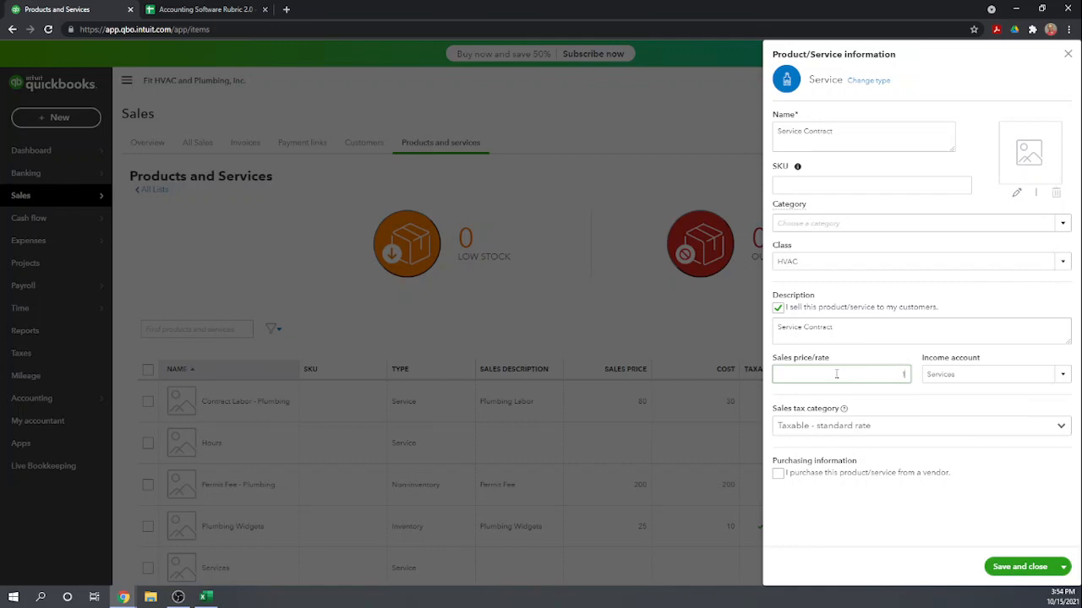
key("Tab")
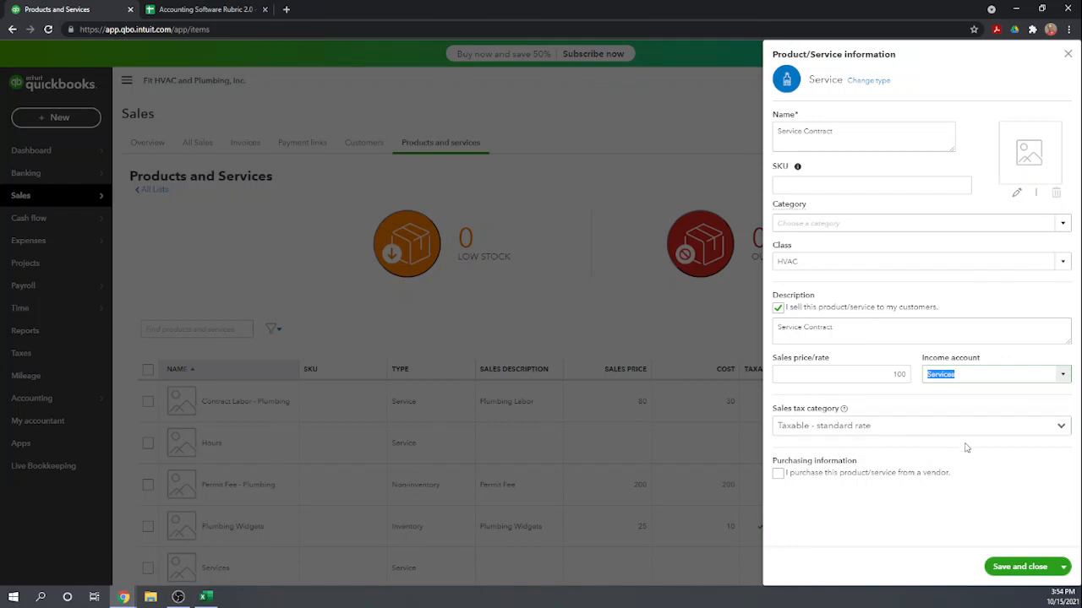
Step: Choose "Taxable - standard rate" as the Service Contract item's sales tax category and save the item
left_click(1063, 427)
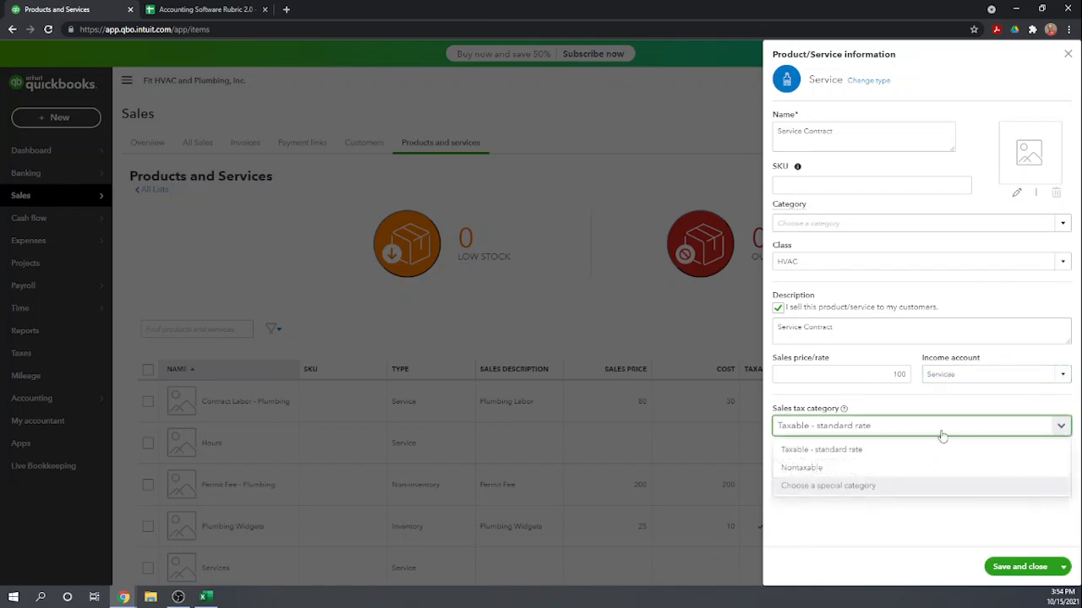
left_click(836, 454)
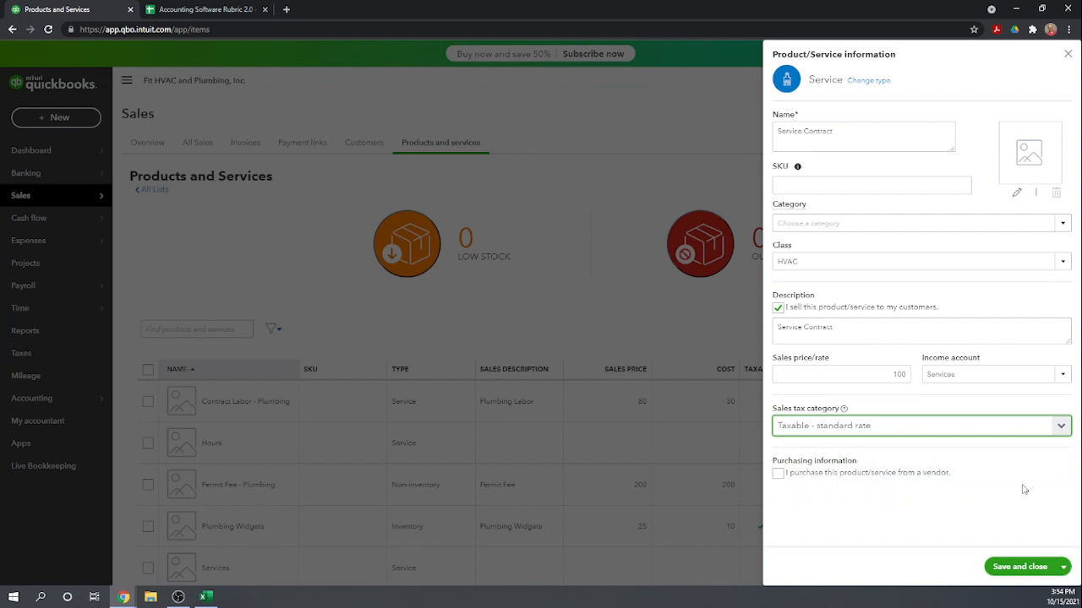
left_click(1020, 568)
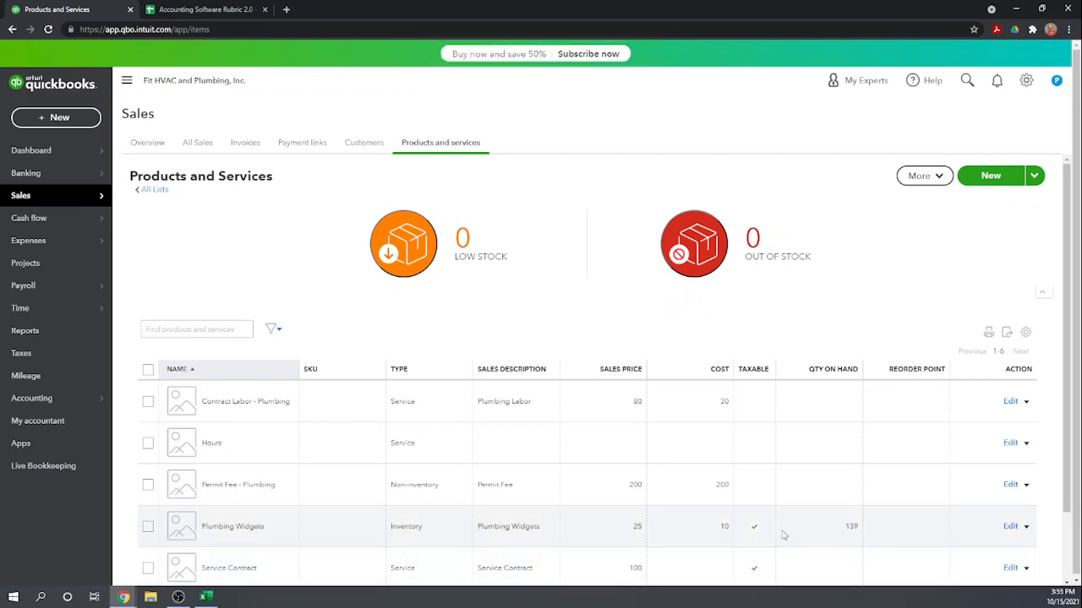
Step: Create a new invoice from the invoices list and add "Trampoline City" as a new customer on it
mouse_move(21, 201)
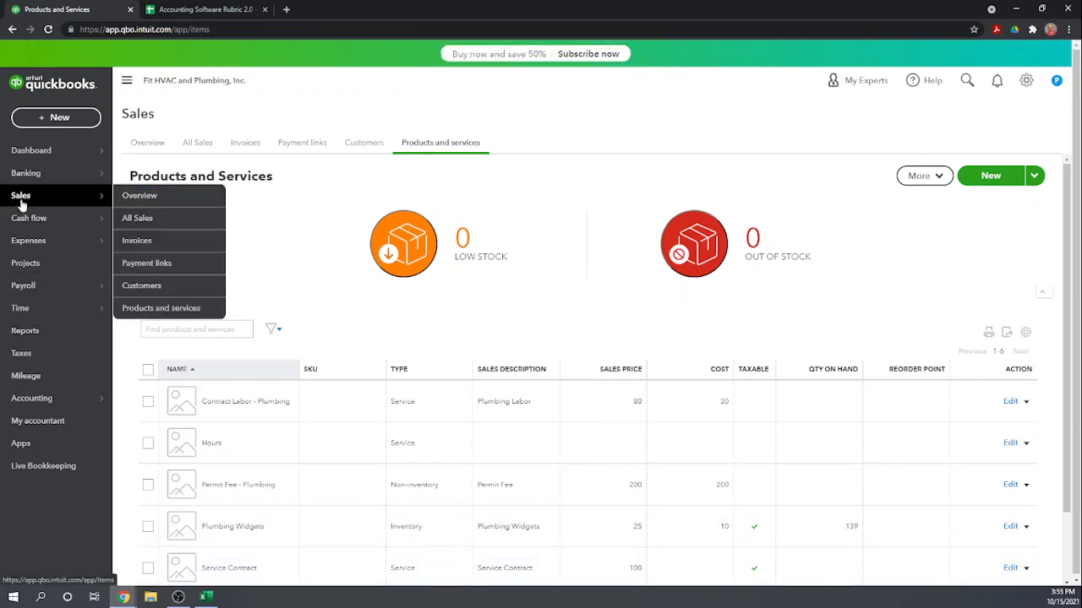
left_click(137, 241)
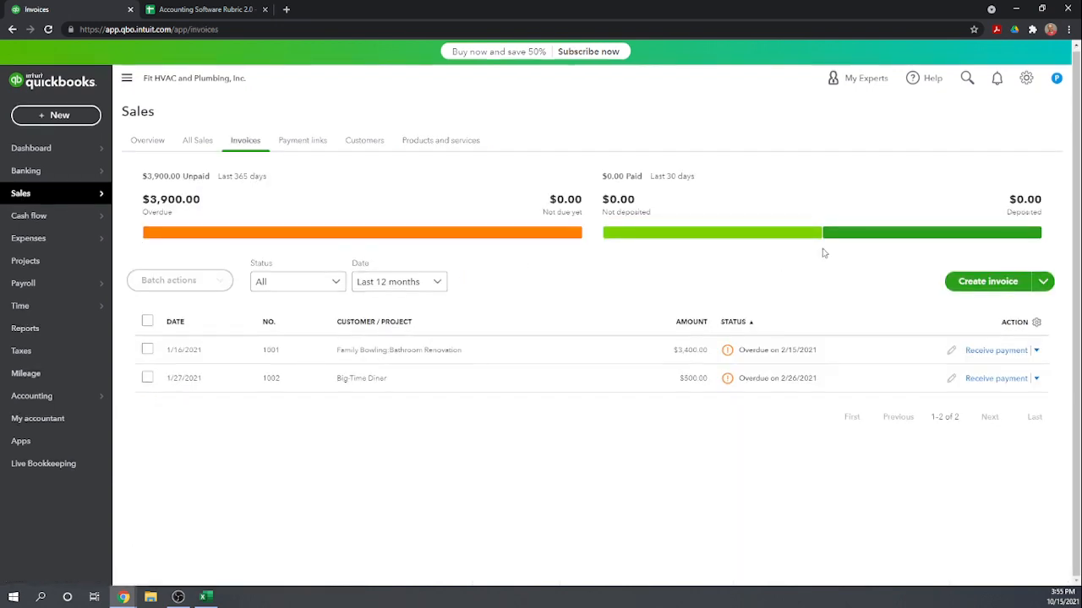
left_click(979, 286)
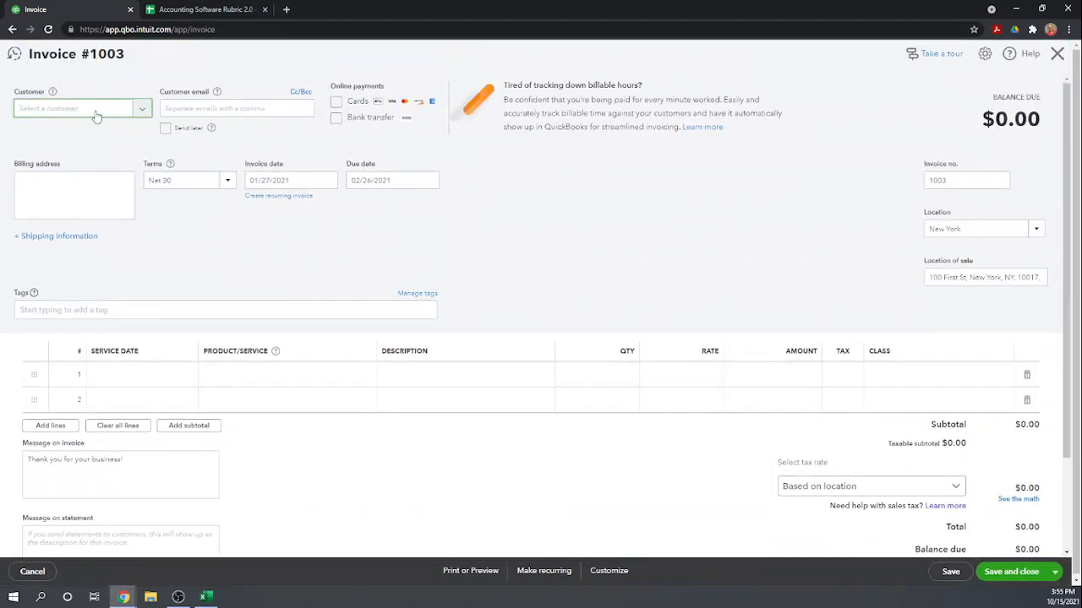
left_click(95, 115)
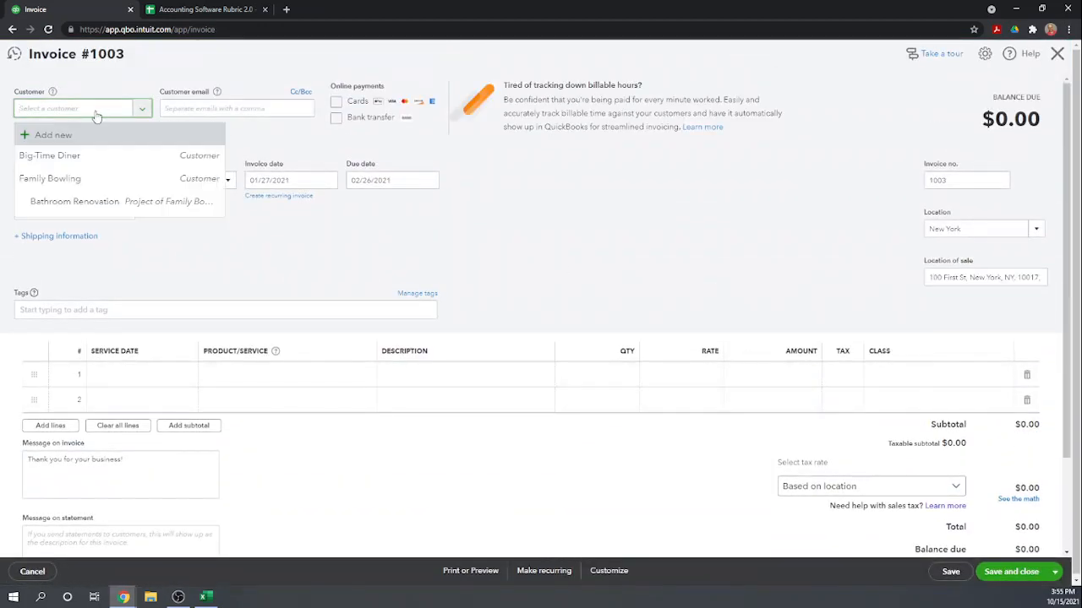
type("Tramp")
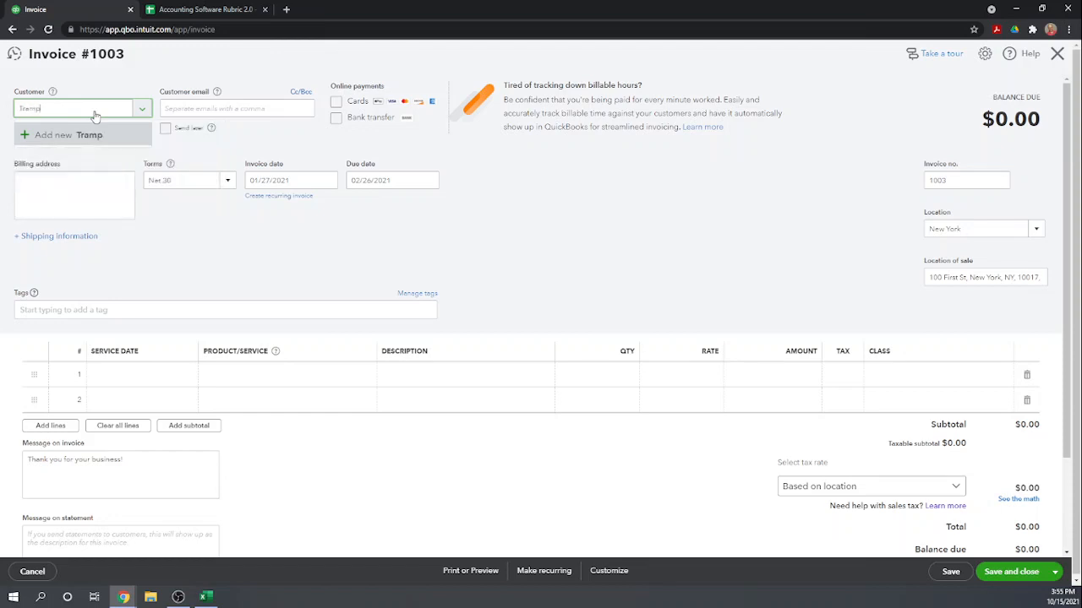
type("oline City")
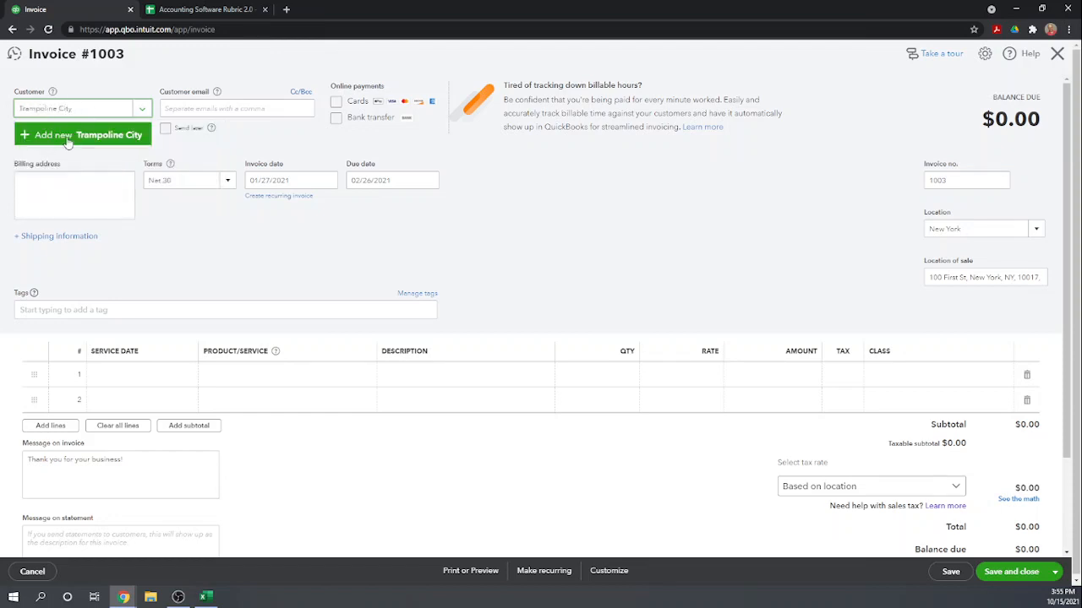
left_click(68, 135)
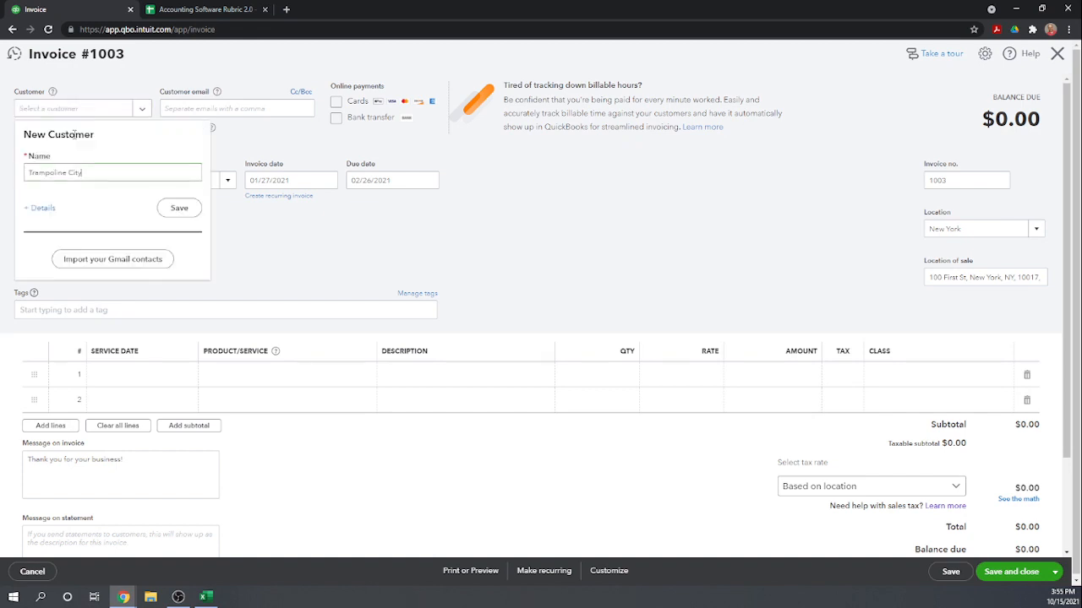
Step: In Trampoline City's detailed customer information, set the tax rate to State of NY (6%) and save the customer
left_click(39, 209)
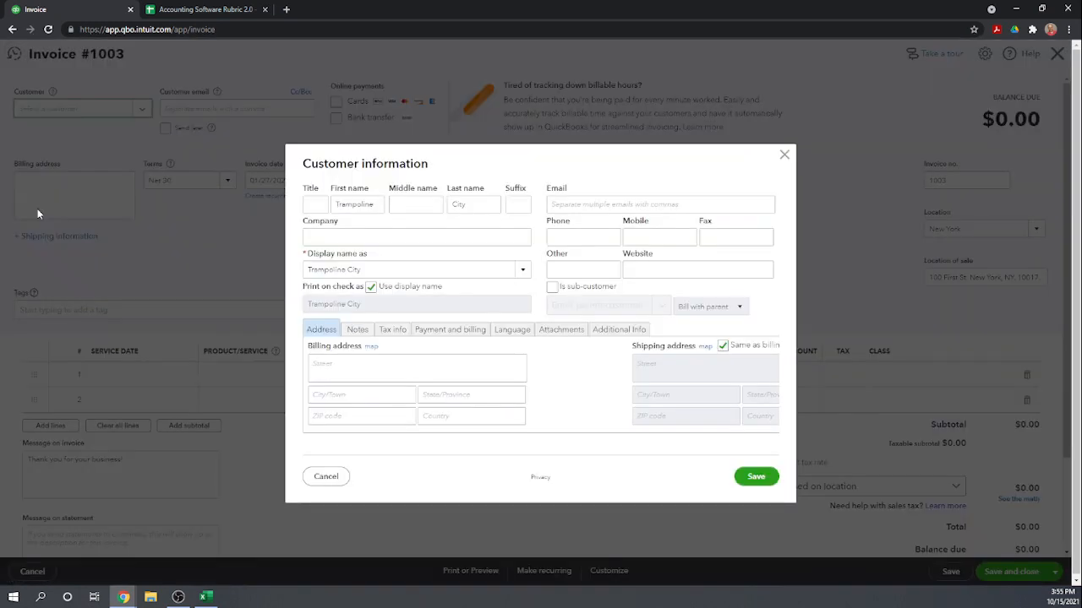
left_click(392, 330)
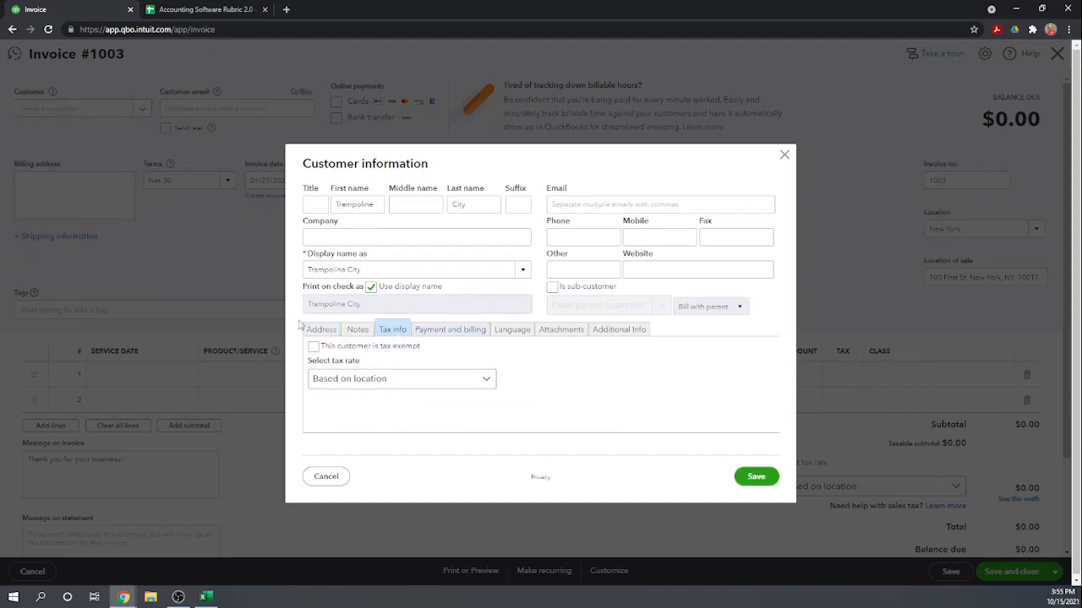
left_click(485, 379)
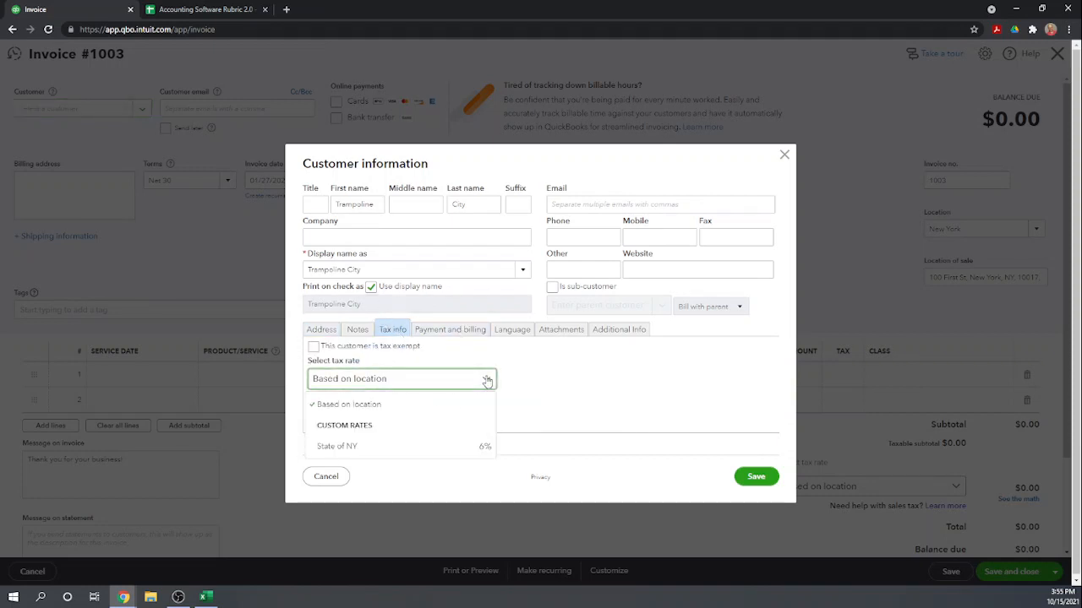
left_click(338, 448)
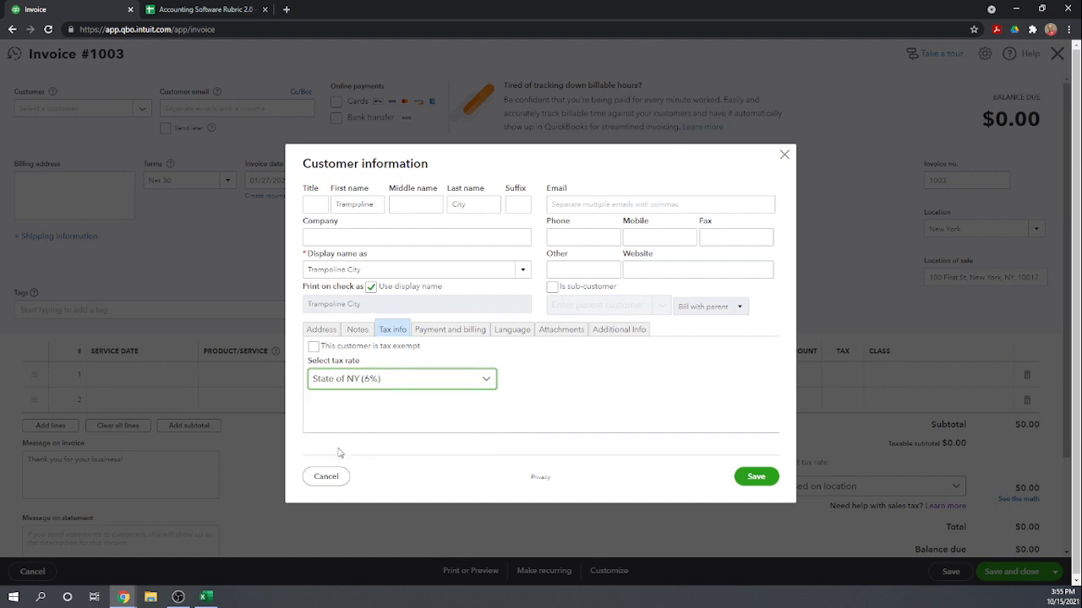
left_click(753, 477)
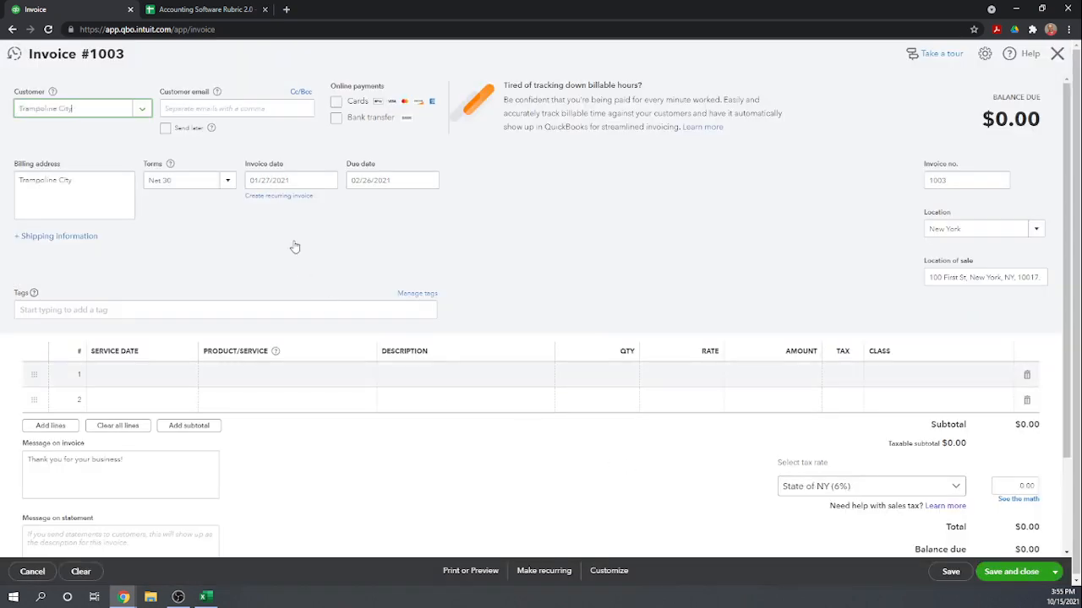
Step: Set the invoice date to 01/31/2021 and add a Service Contract line with service date 01/31/2021
left_click(302, 179)
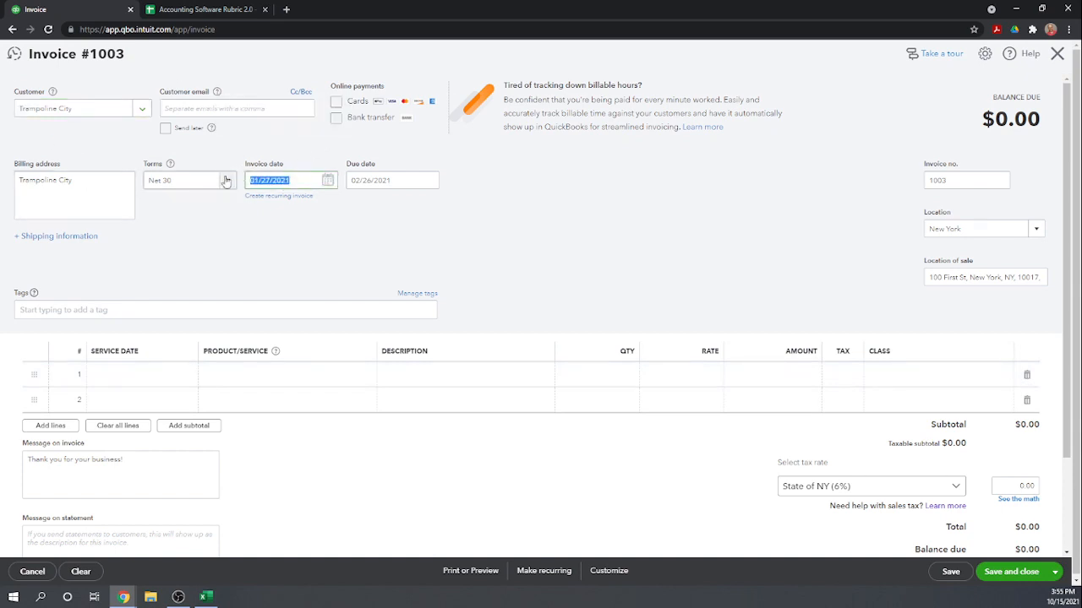
type("01/3")
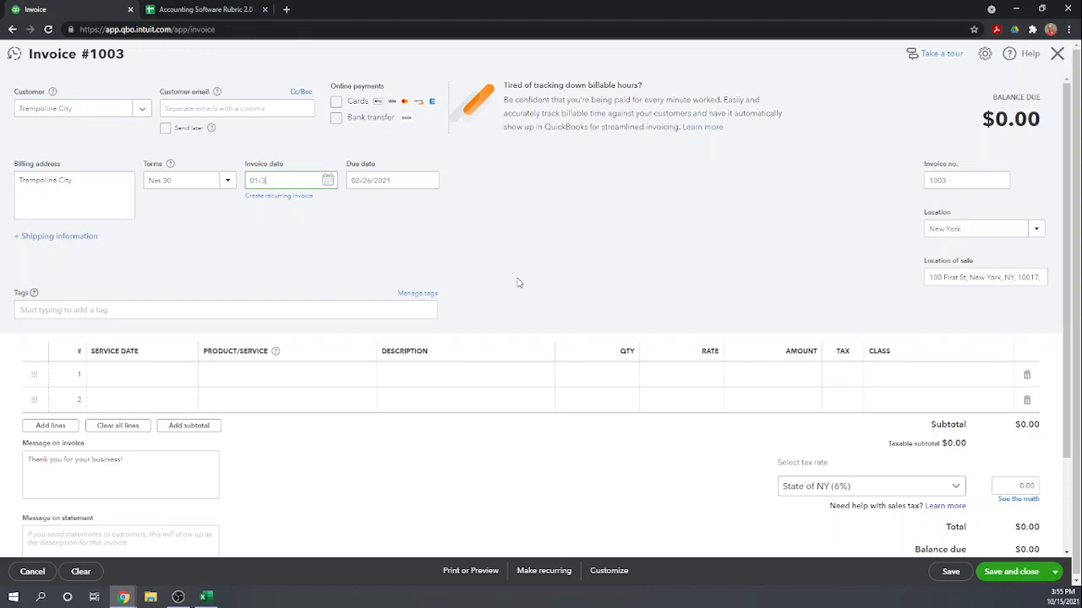
key("Tab")
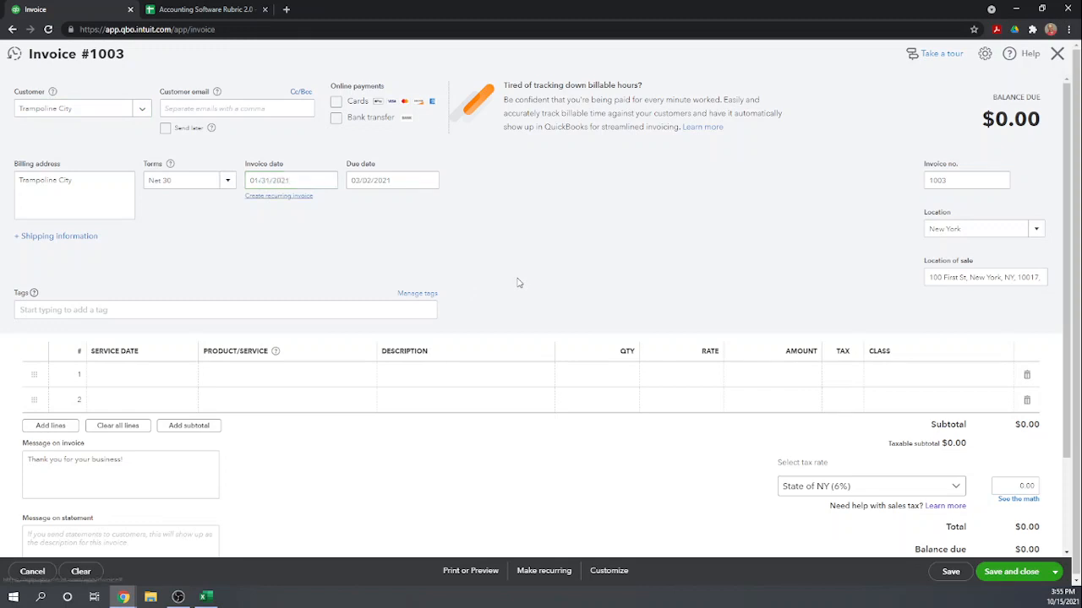
scroll(569, 249, "down", 3)
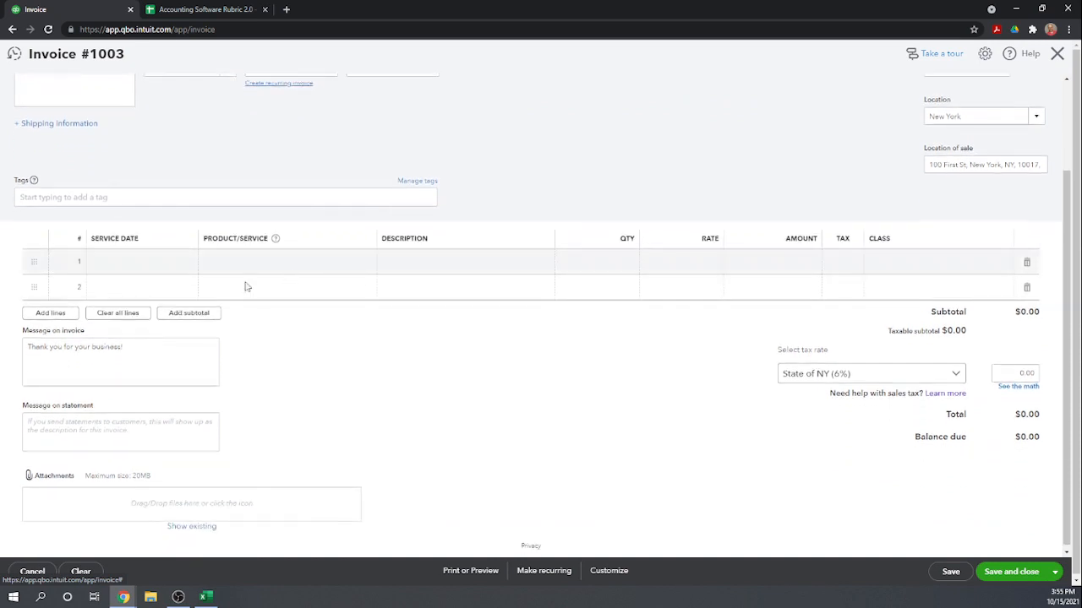
left_click(138, 263)
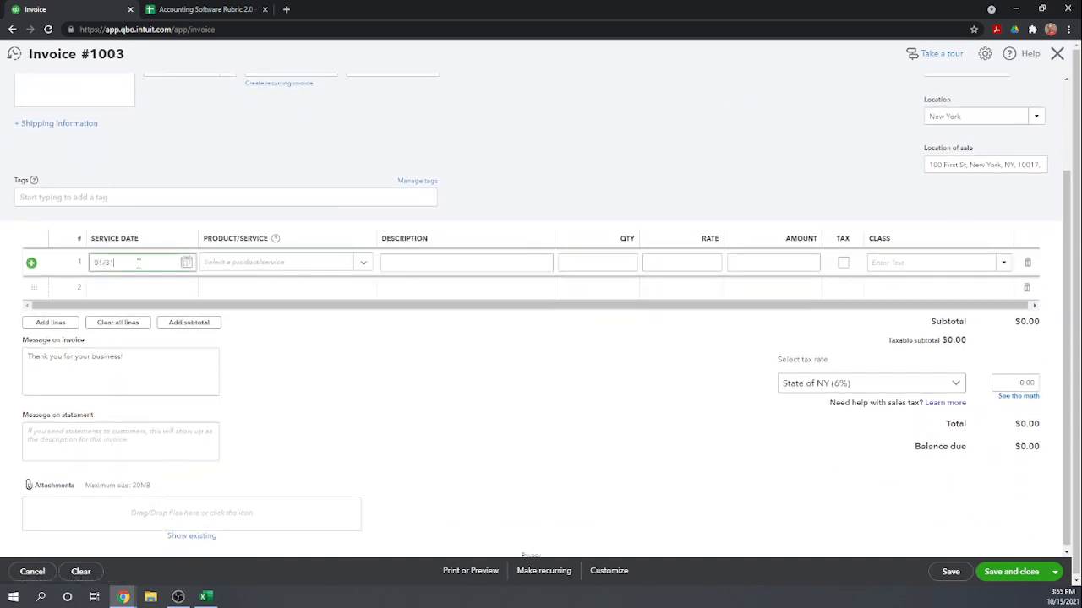
key("Tab")
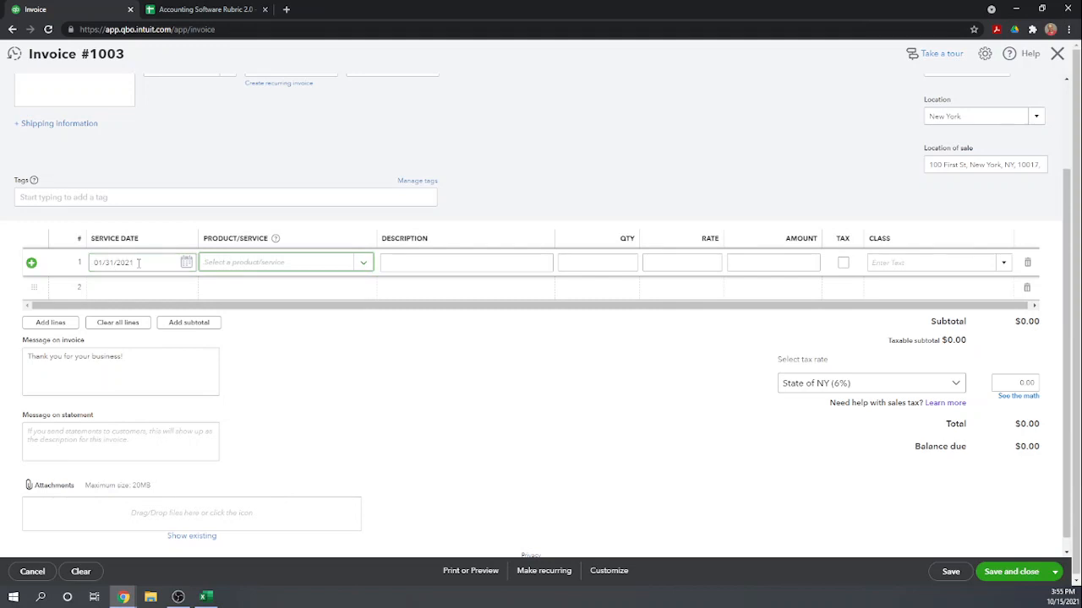
type("ser")
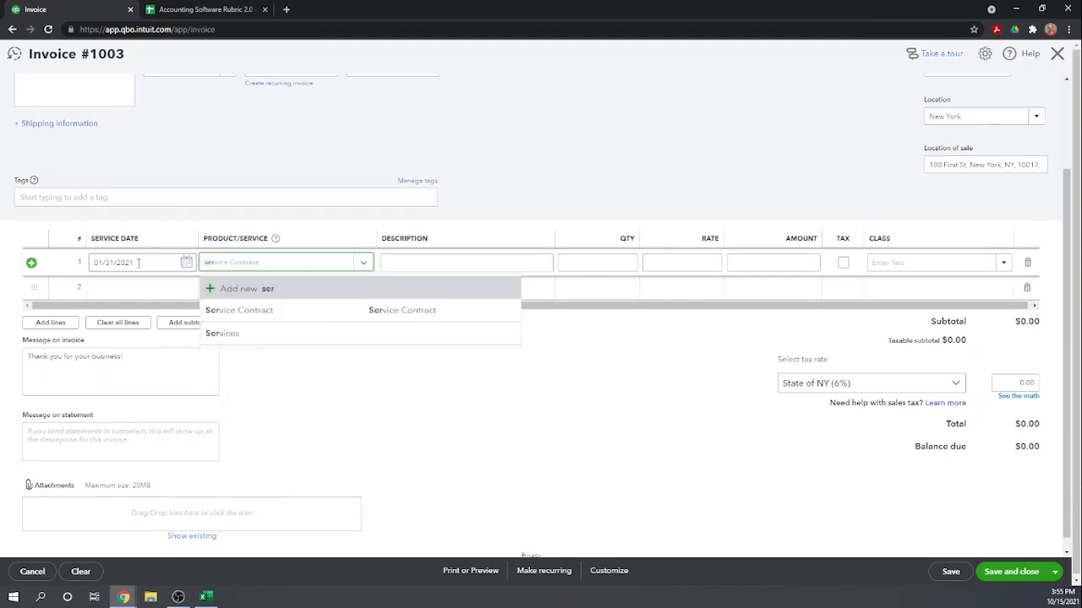
left_click(238, 310)
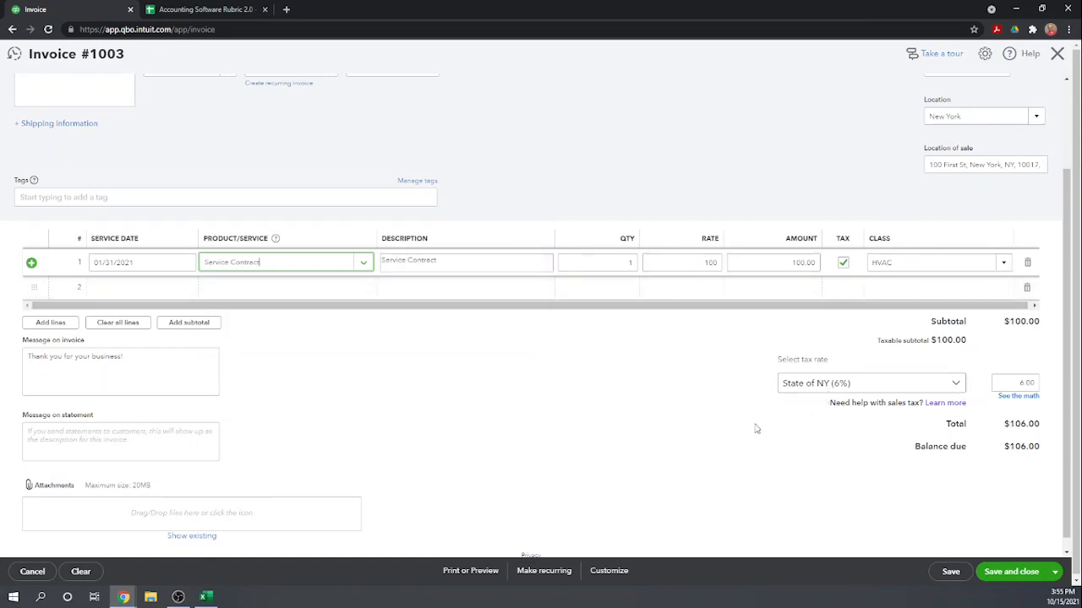
Step: Make the Service Contract line non-taxable and save the invoice
scroll(692, 424, "down", 1)
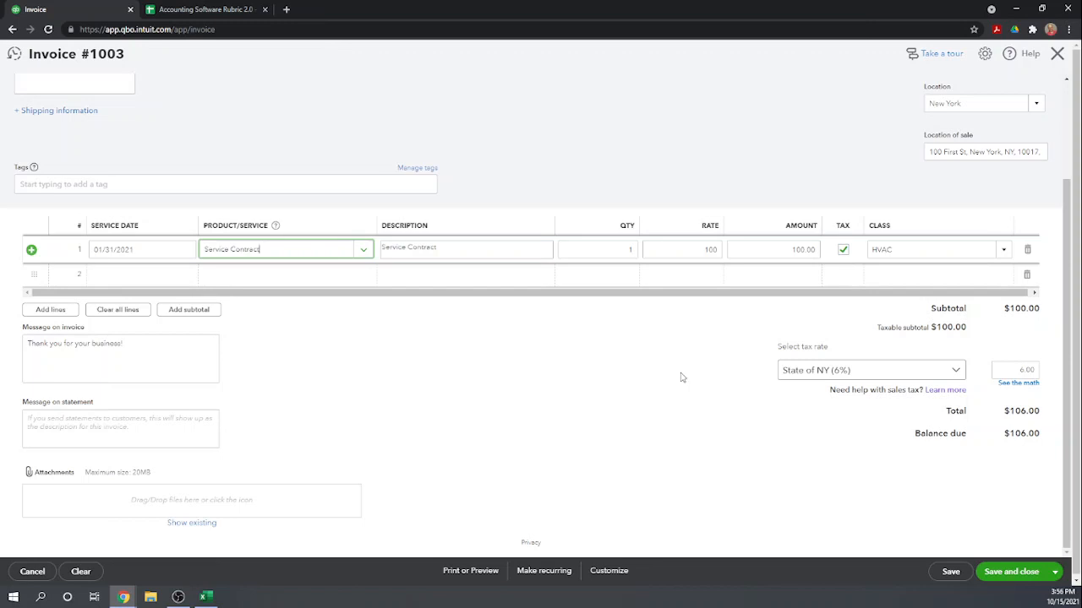
left_click(843, 250)
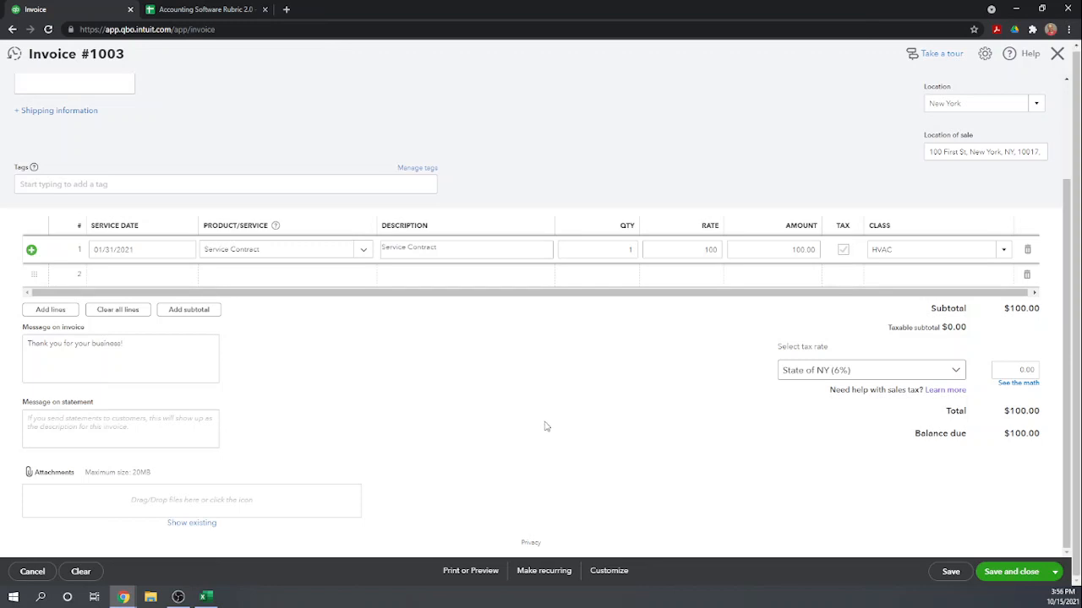
left_click(948, 572)
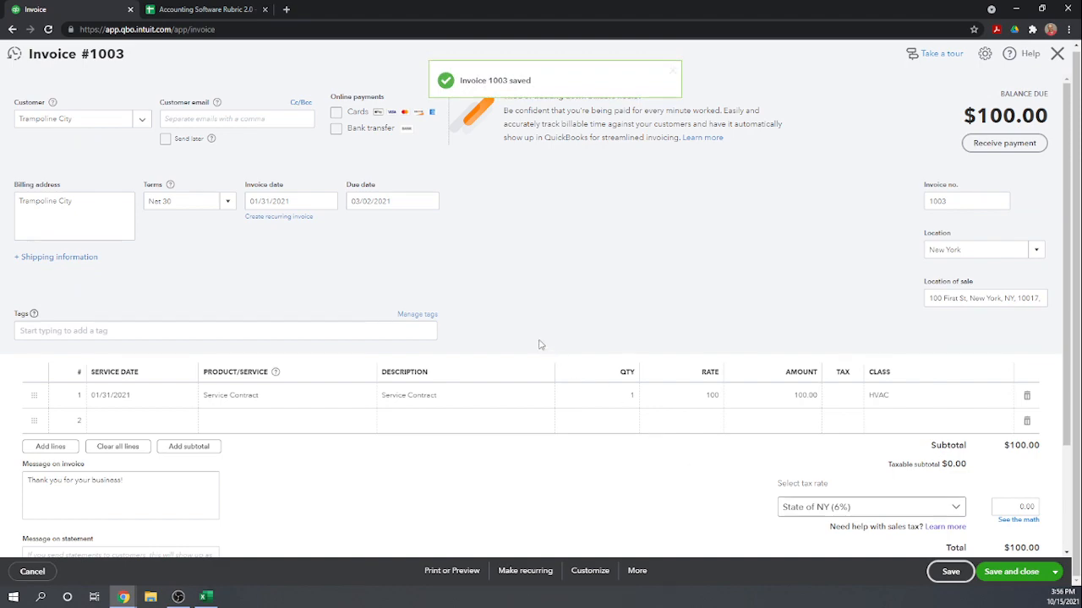
Step: Examine the recurring invoice options for the Trampoline City invoice, and leave the template without saving
scroll(560, 273, "down", 2)
left_click(523, 571)
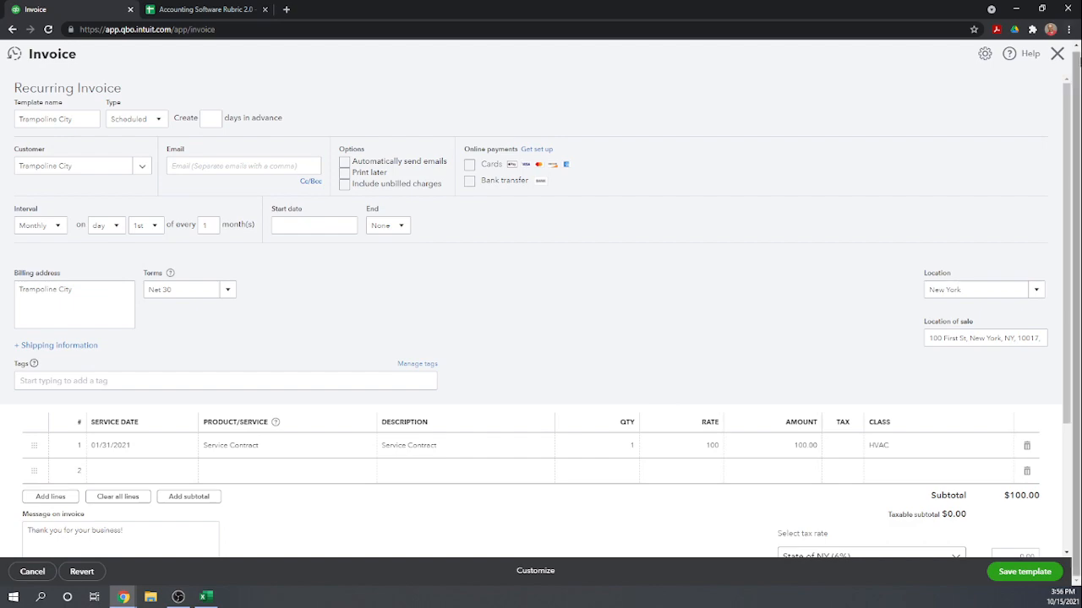
left_click(1057, 53)
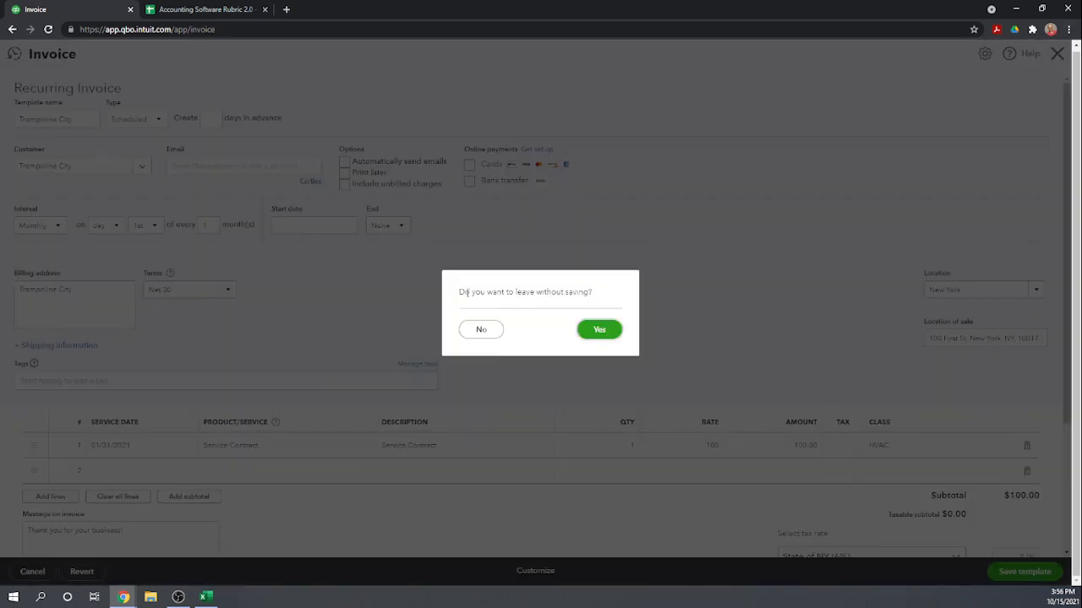
left_click(602, 330)
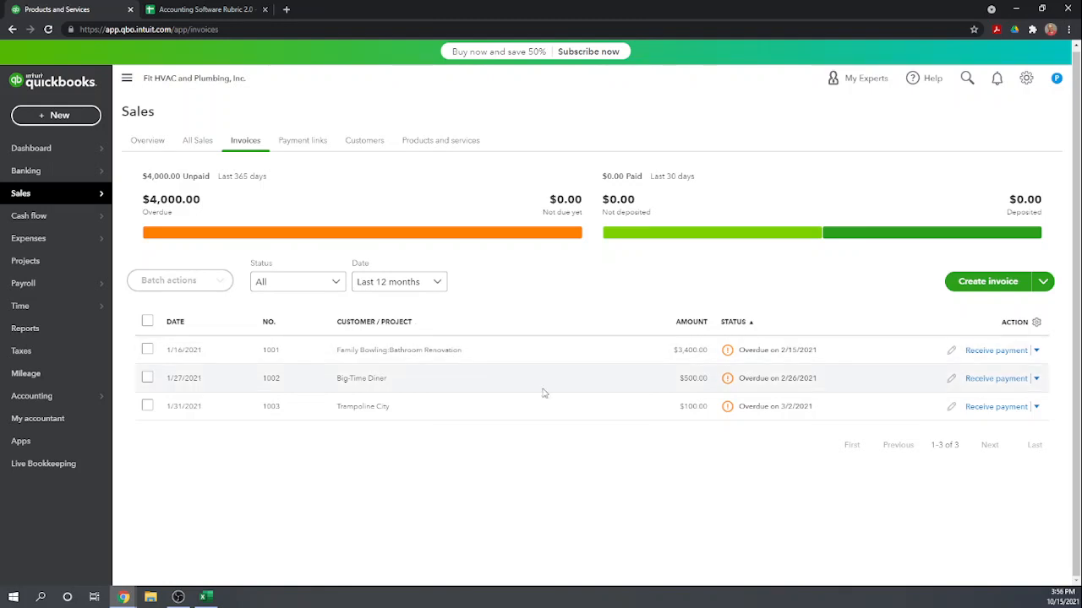
Step: Open the details of the Big-Time Diner invoice from the invoices list
left_click(361, 380)
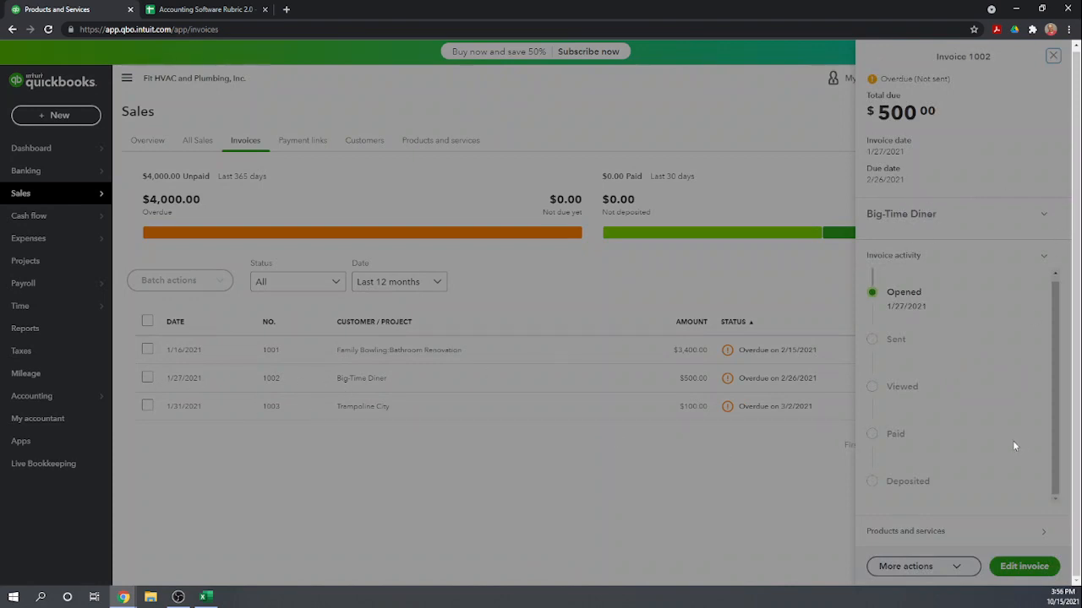
Step: Open the Big-Time Diner invoice for editing, mark its Plumbing Widgets line as taxable, and save and close the invoice
left_click(1023, 566)
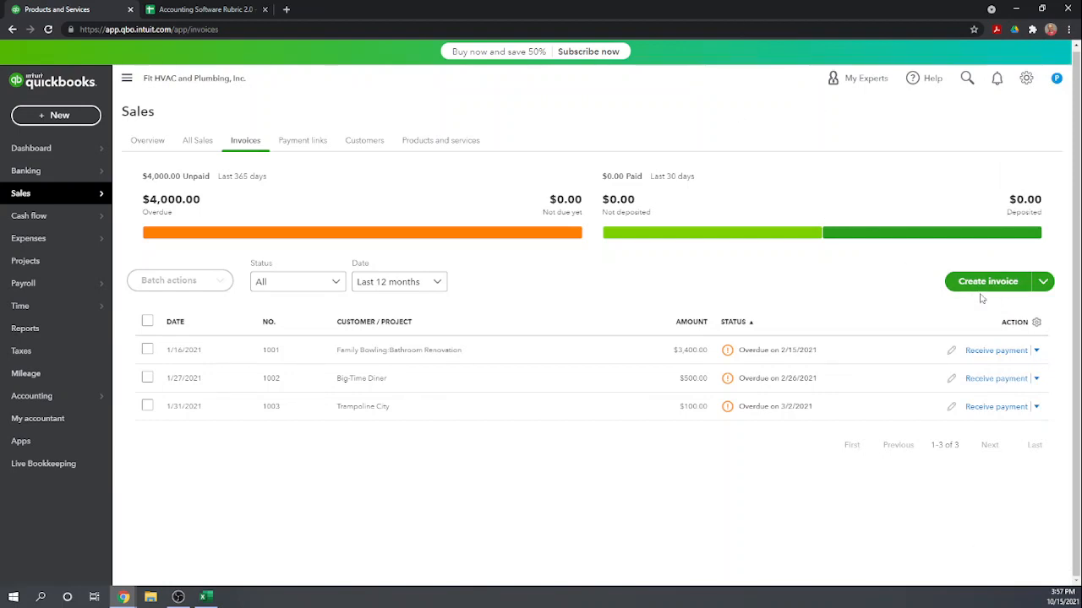
left_click(1036, 379)
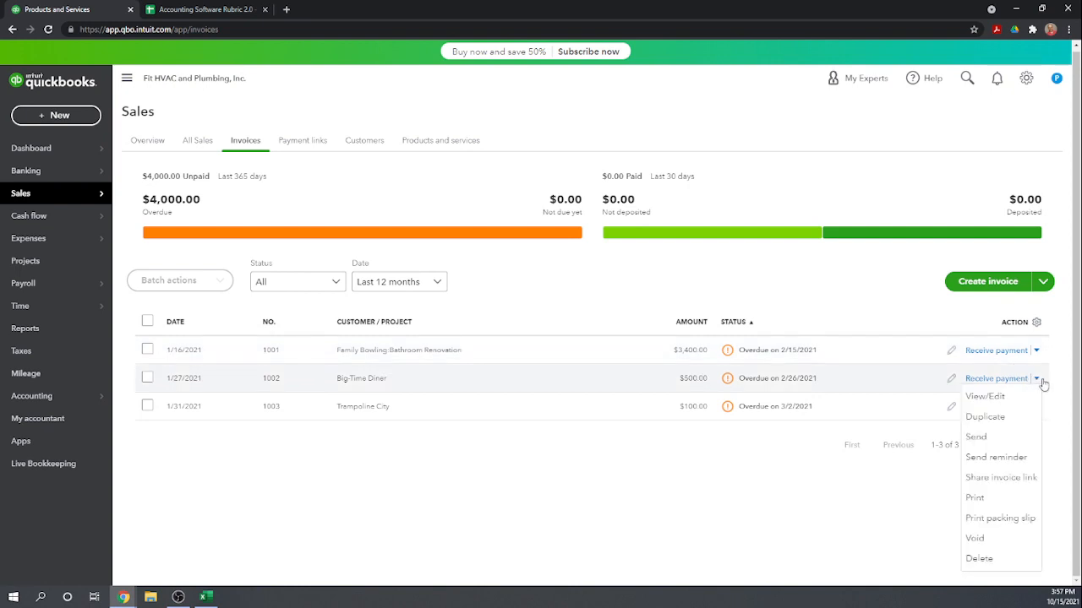
left_click(985, 397)
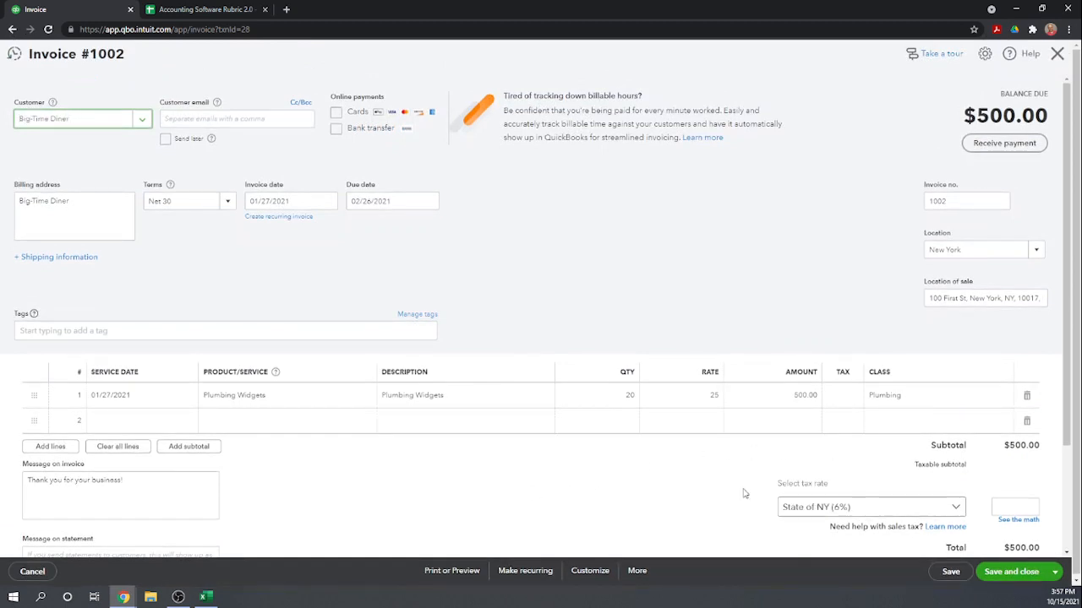
scroll(894, 355, "down", 2)
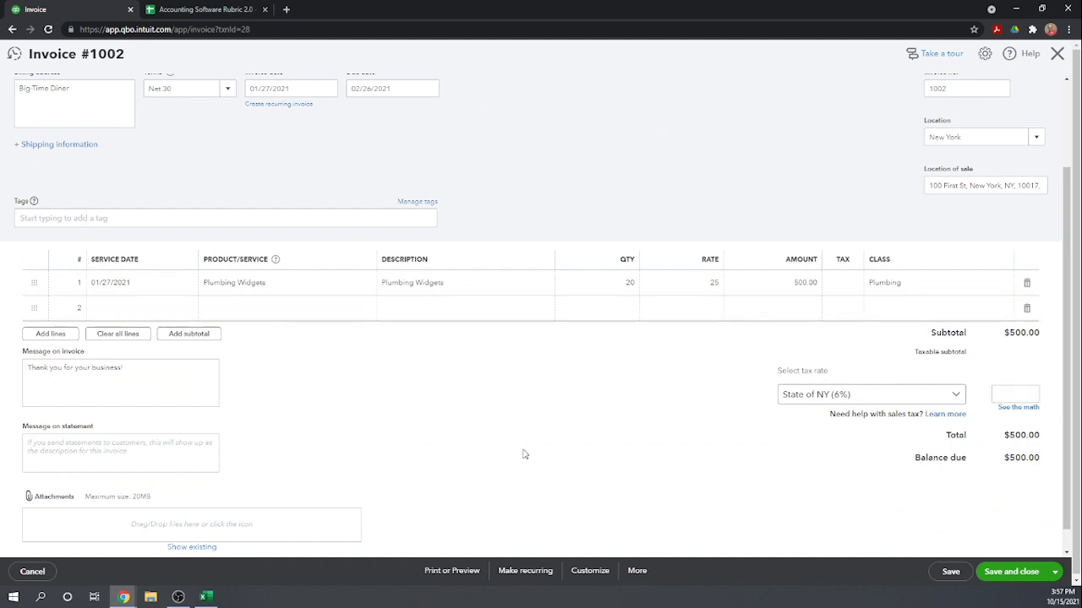
left_click(842, 286)
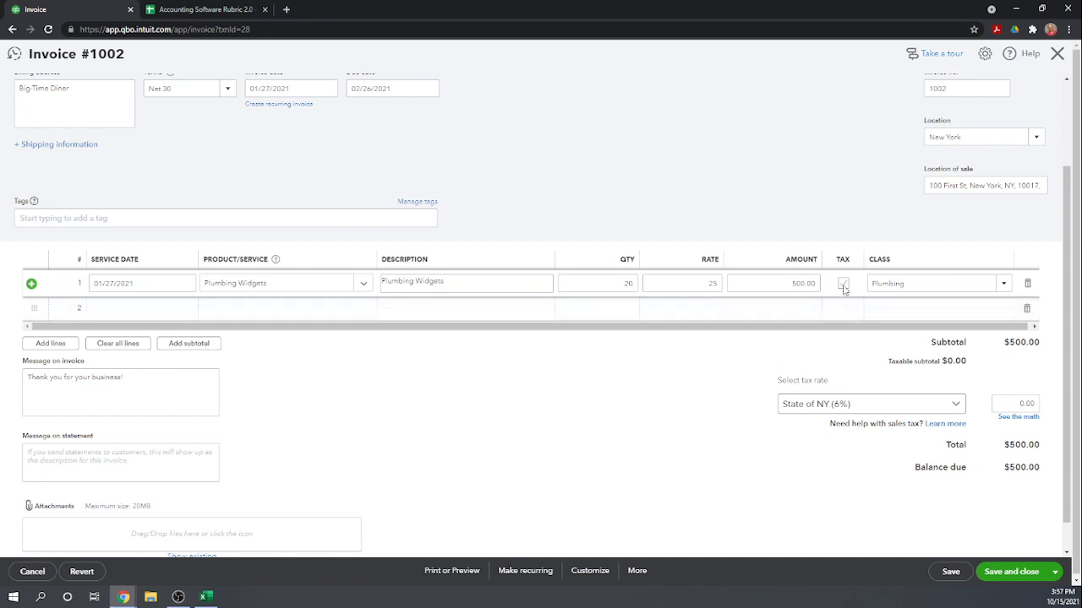
left_click(842, 286)
left_click(650, 432)
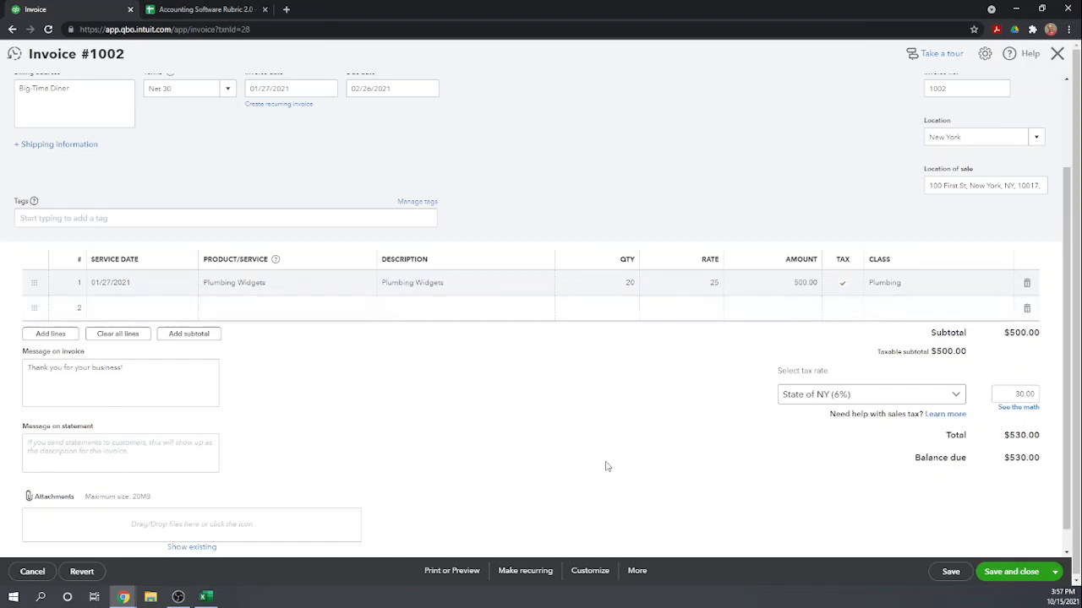
scroll(603, 448, "up", 3)
scroll(863, 343, "down", 2)
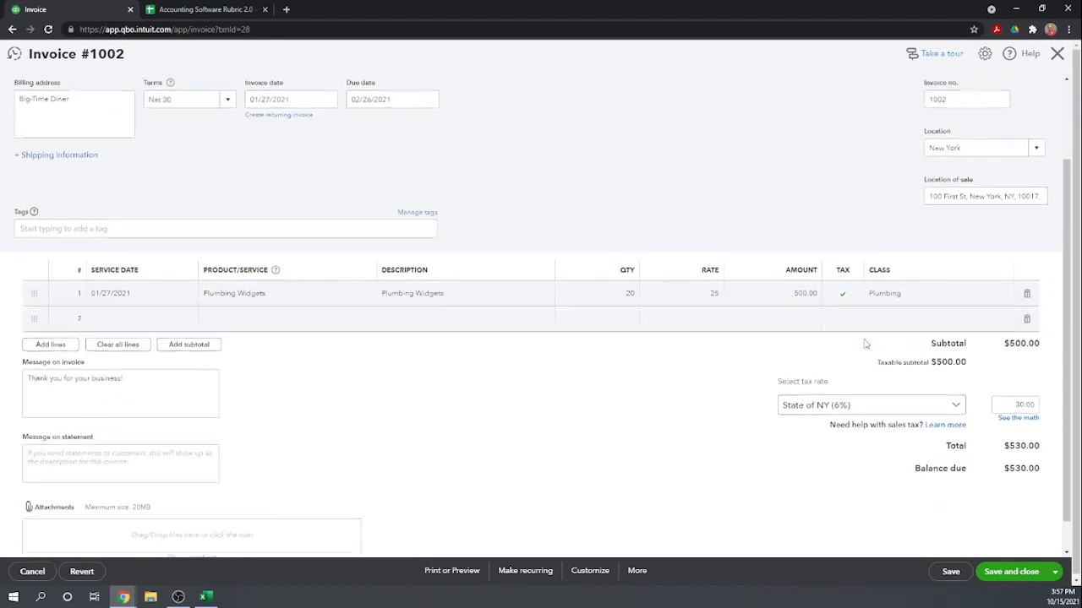
scroll(794, 476, "down", 1)
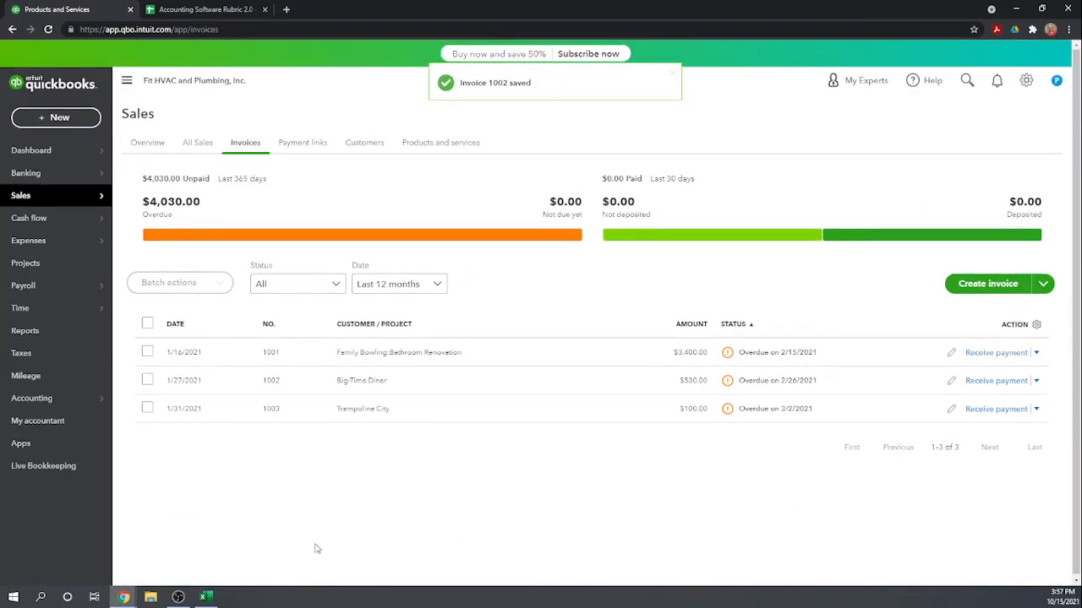
Step: Switch to the Accounting Software Rubric 2.0 spreadsheet and set the score for "Charge sales tax on the sale of inventory" to 1
left_click(188, 10)
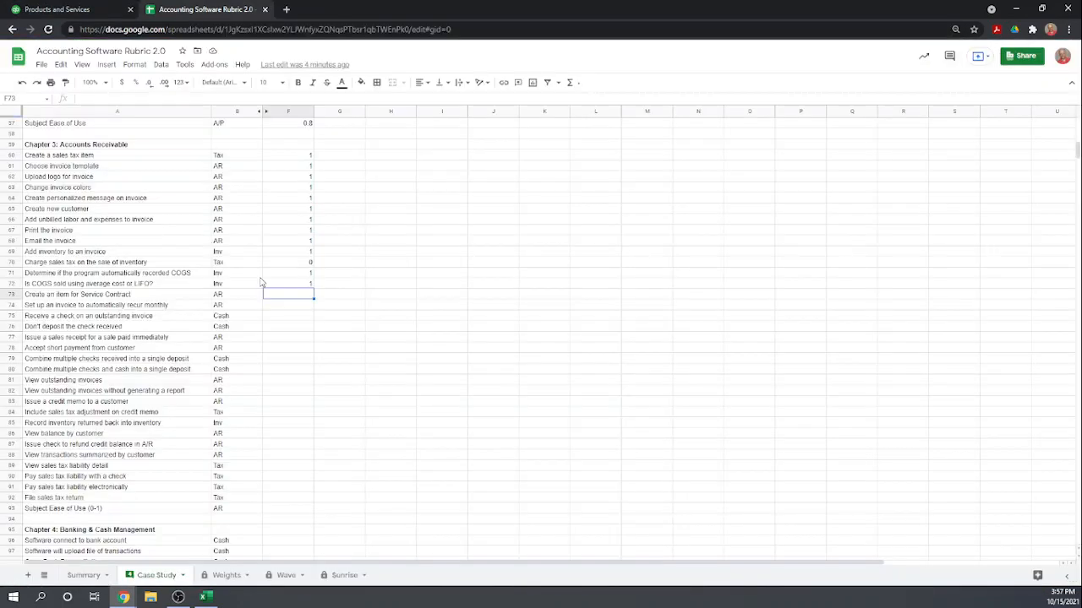
left_click(309, 262)
type("1")
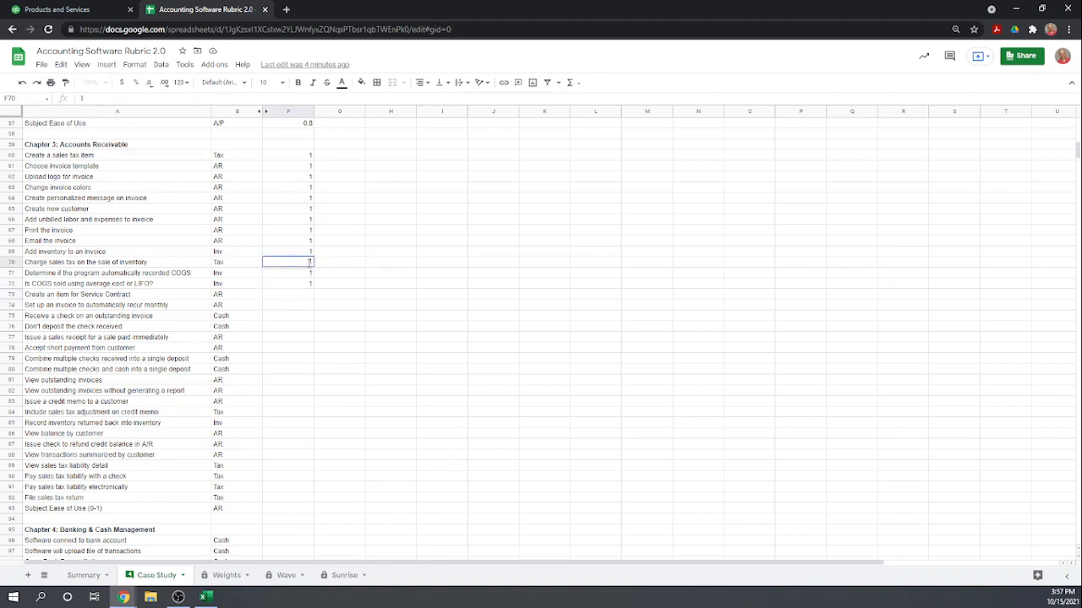
key("Return")
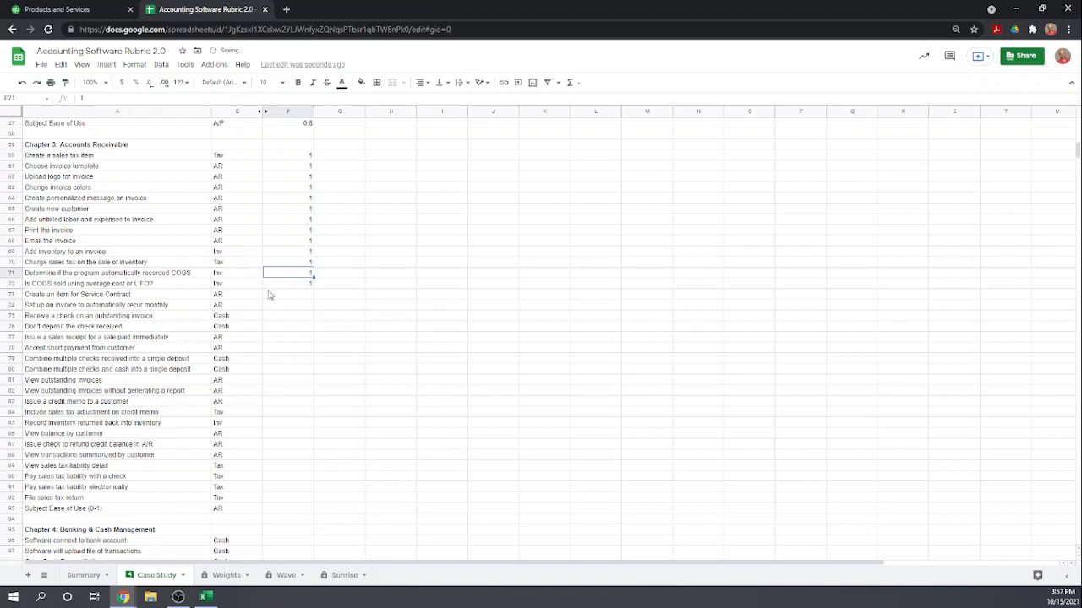
Step: Enter a score of 1 for both "Create an item for Service Contract" and "Set up an invoice to automatically recur monthly"
left_click(289, 294)
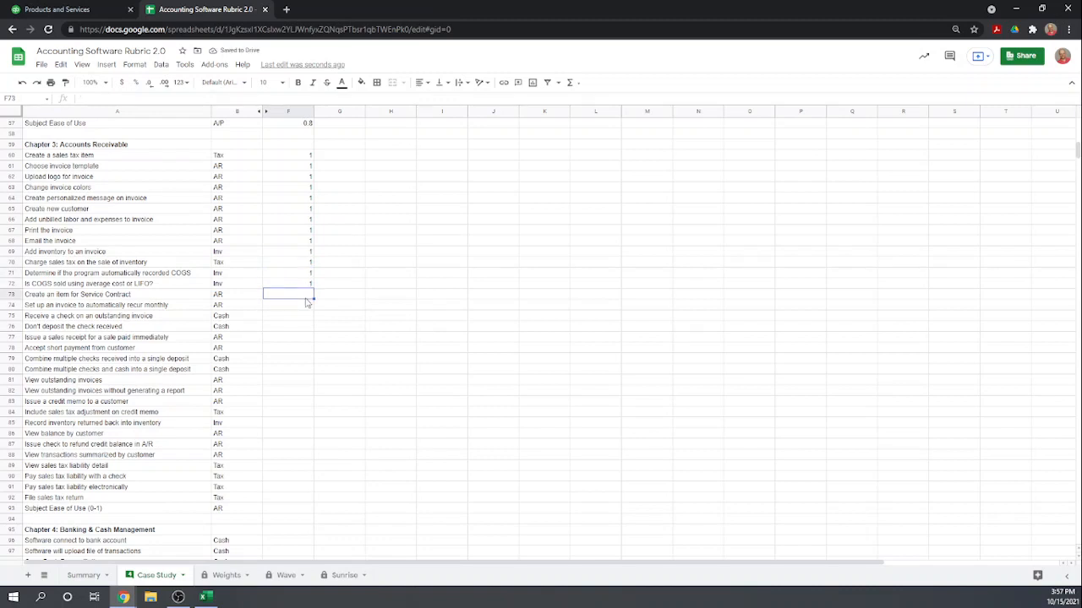
type("1")
key("Return")
type("1")
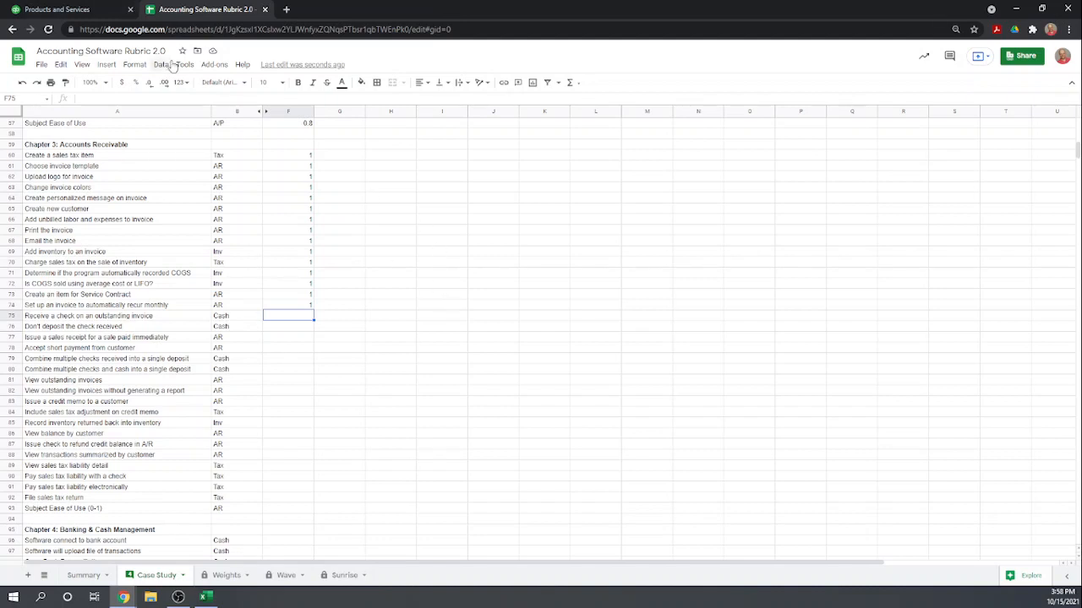
Step: Switch to QuickBooks and start receiving payment on the Family Bowling:Bathroom Renovation invoice, with Check as the payment method
left_click(82, 13)
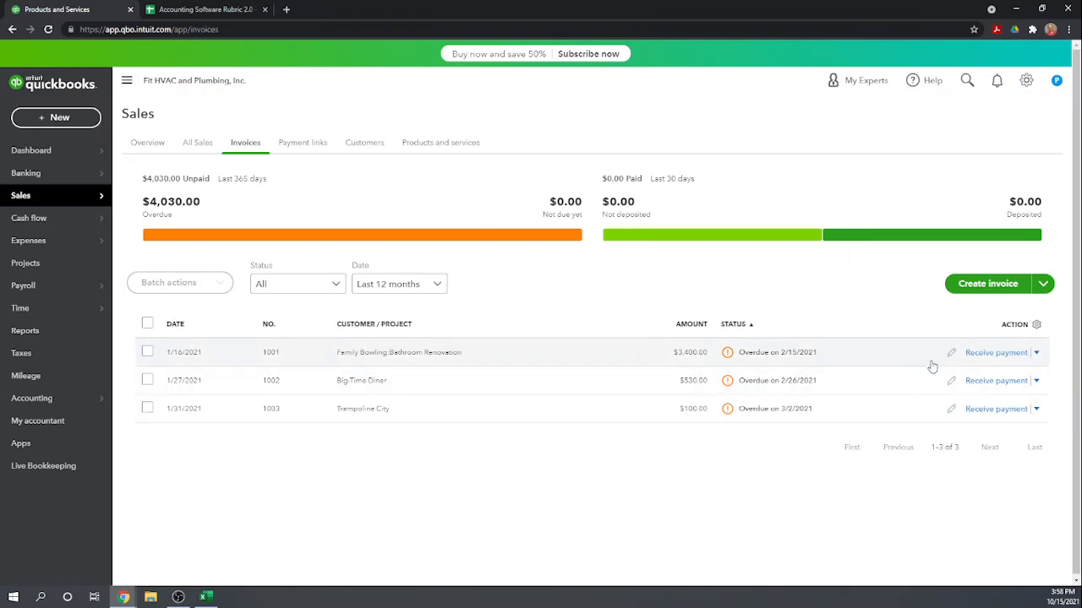
left_click(995, 353)
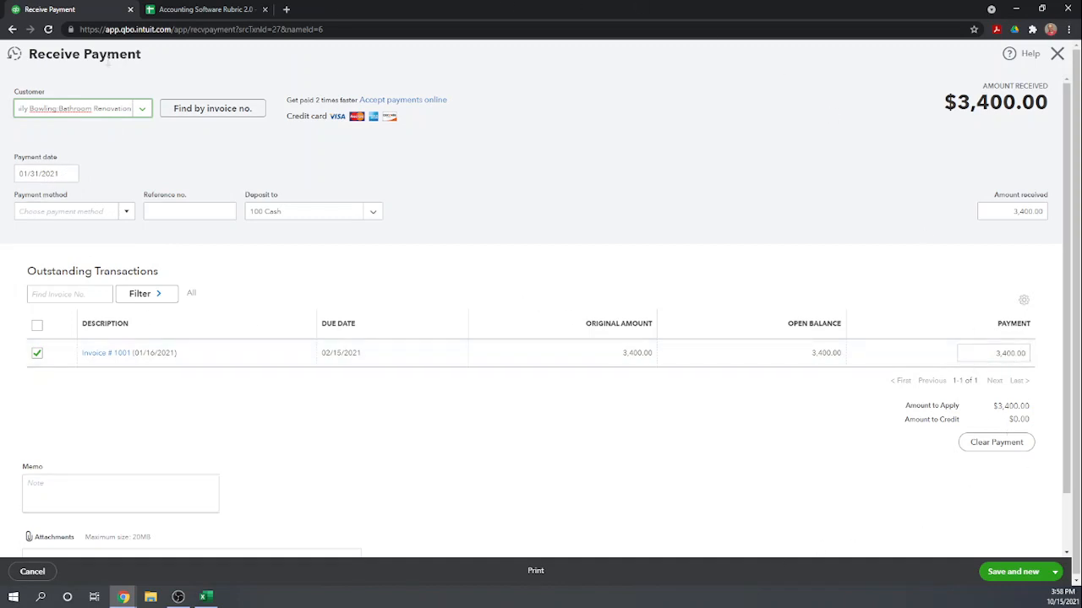
left_click(126, 214)
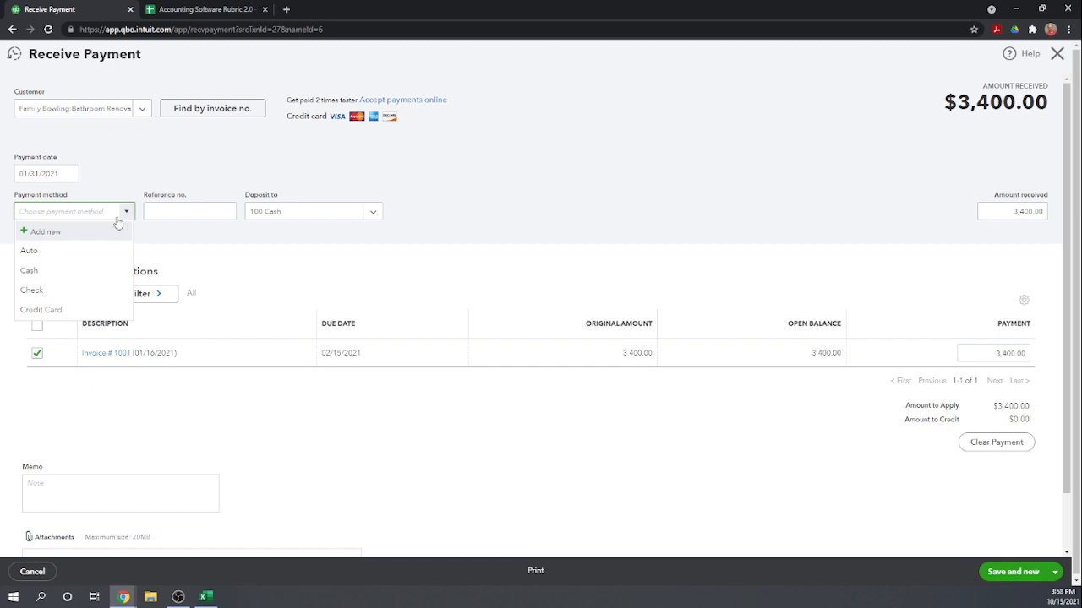
left_click(34, 291)
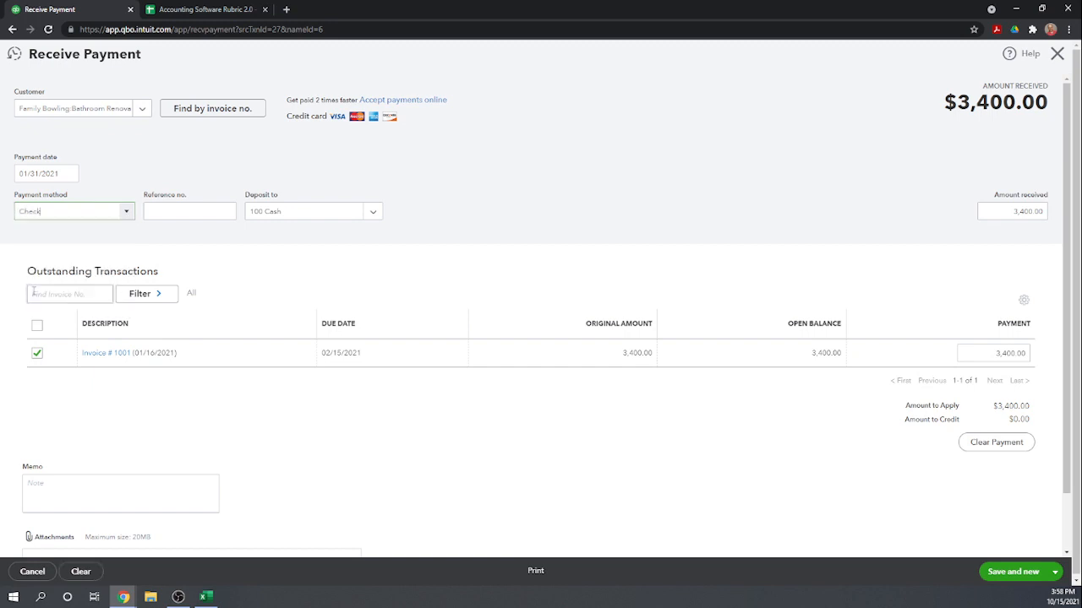
left_click(180, 216)
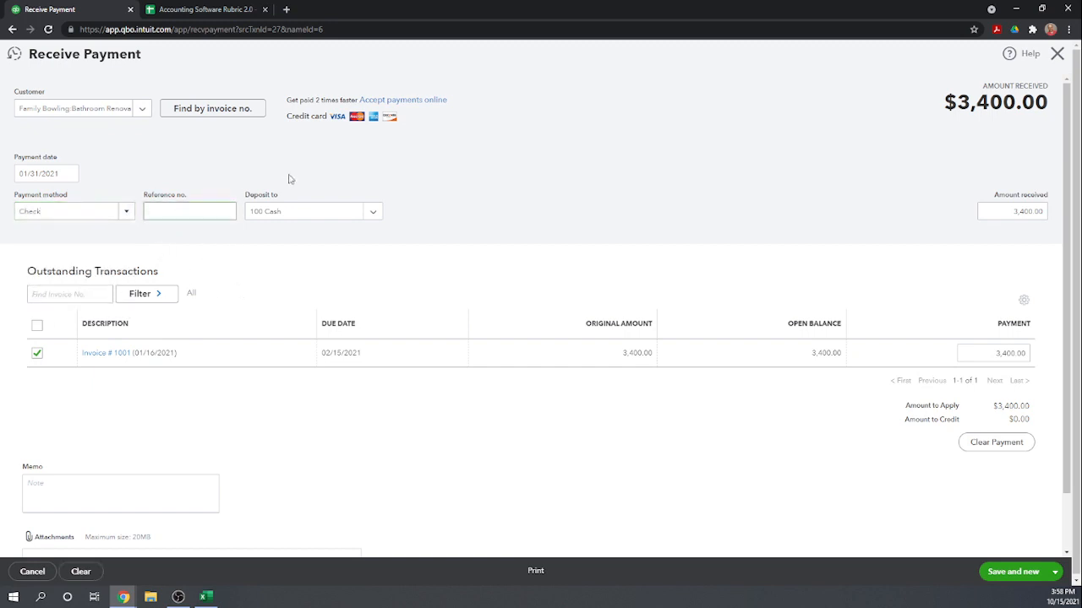
Step: Search the deposit accounts for "und" and clear the search text
left_click(374, 212)
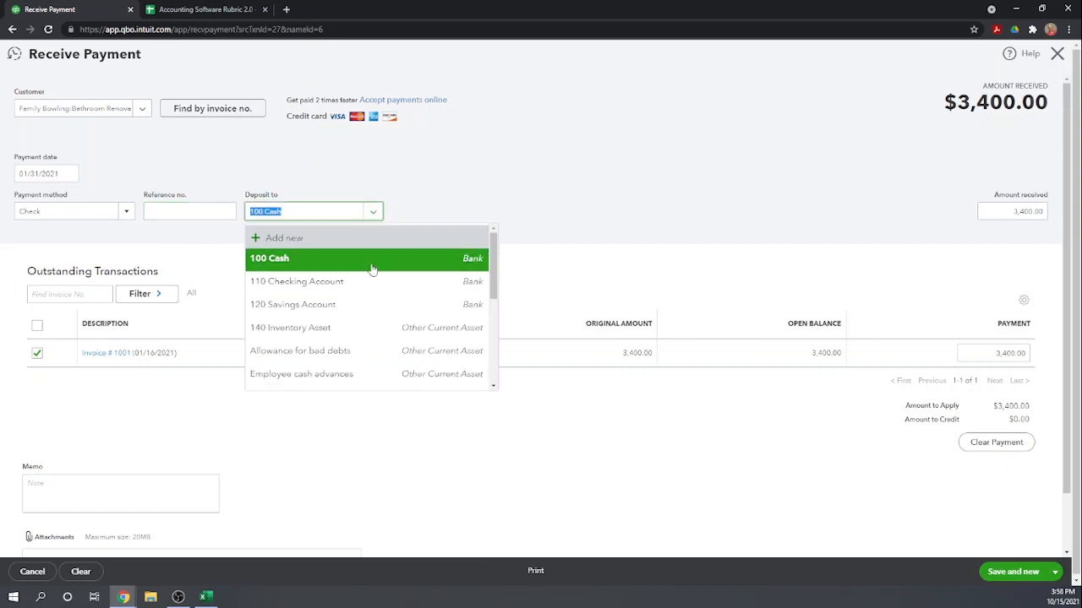
scroll(457, 189, "down", 1)
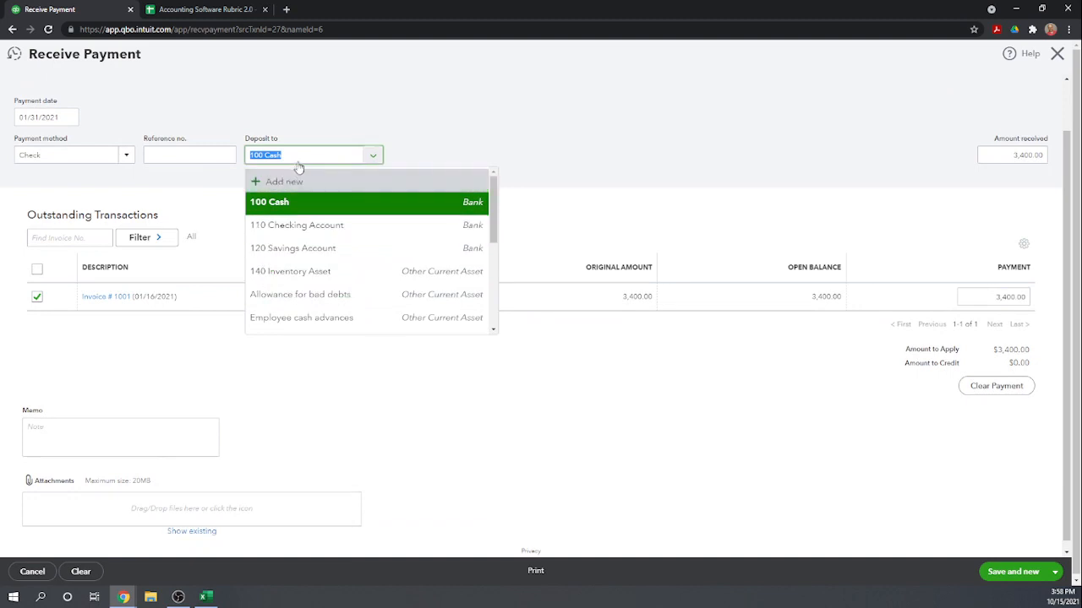
type("und")
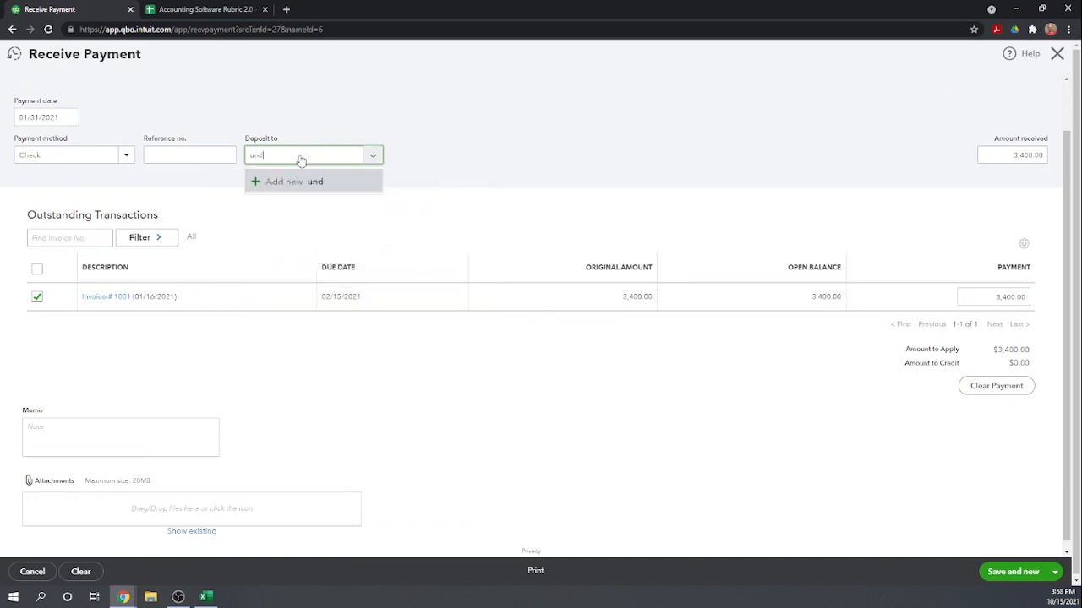
key("BackSpace")
key("BackSpace")
key("BackSpace")
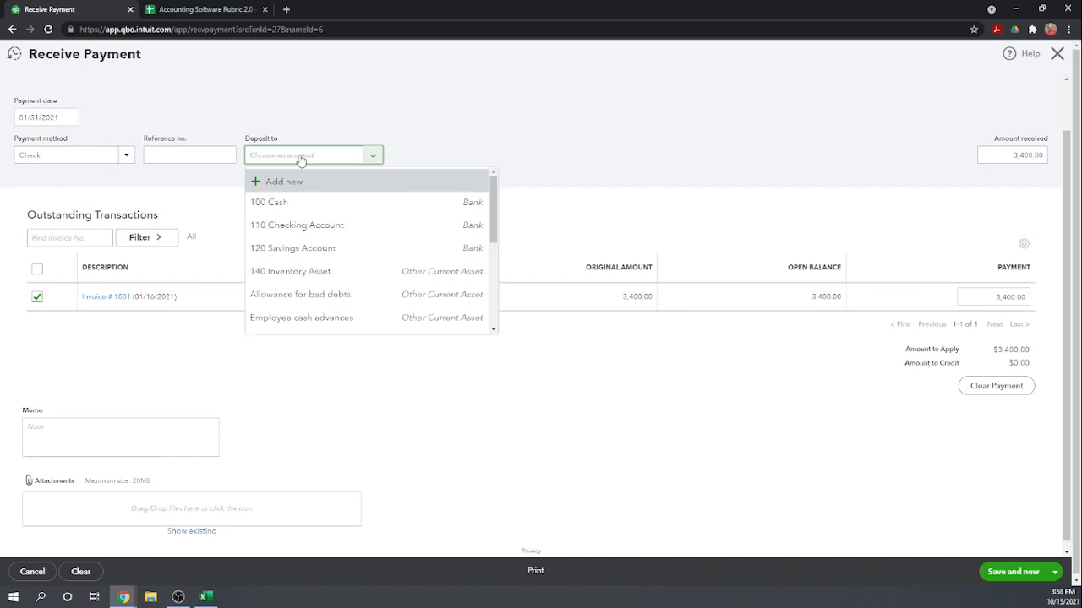
scroll(558, 119, "up", 1)
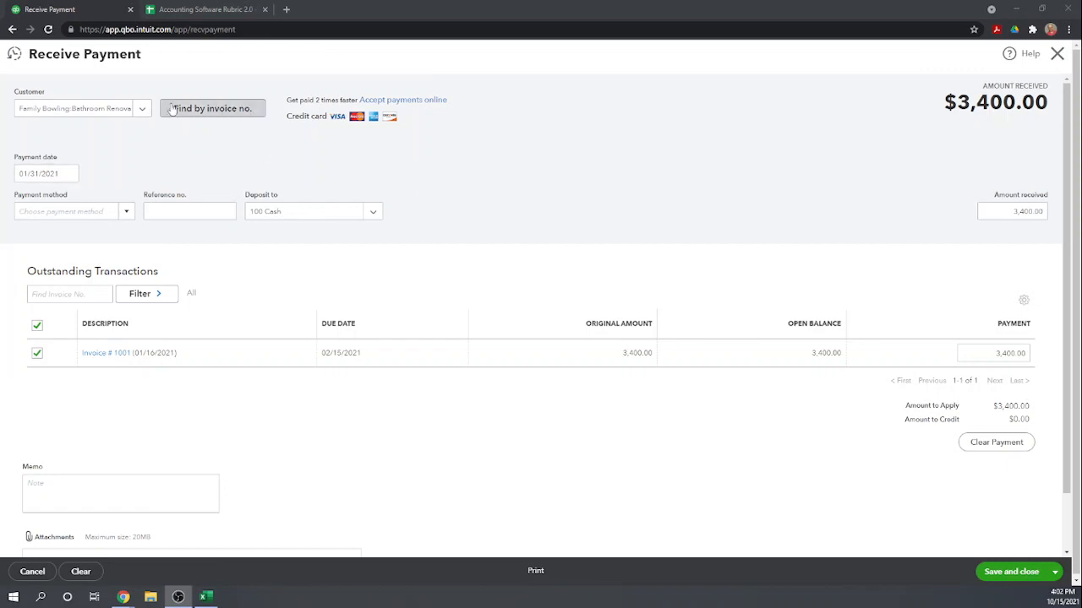
Step: Set the payment method to Check and the deposit account to Payments to deposit, and save and close the Family Bowling payment
left_click(126, 212)
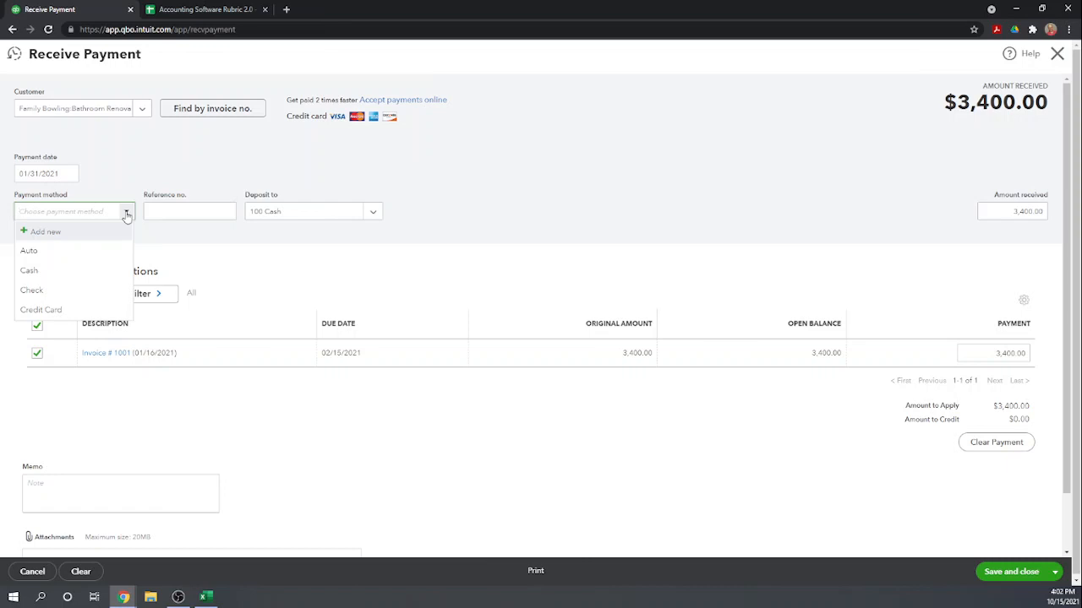
left_click(34, 290)
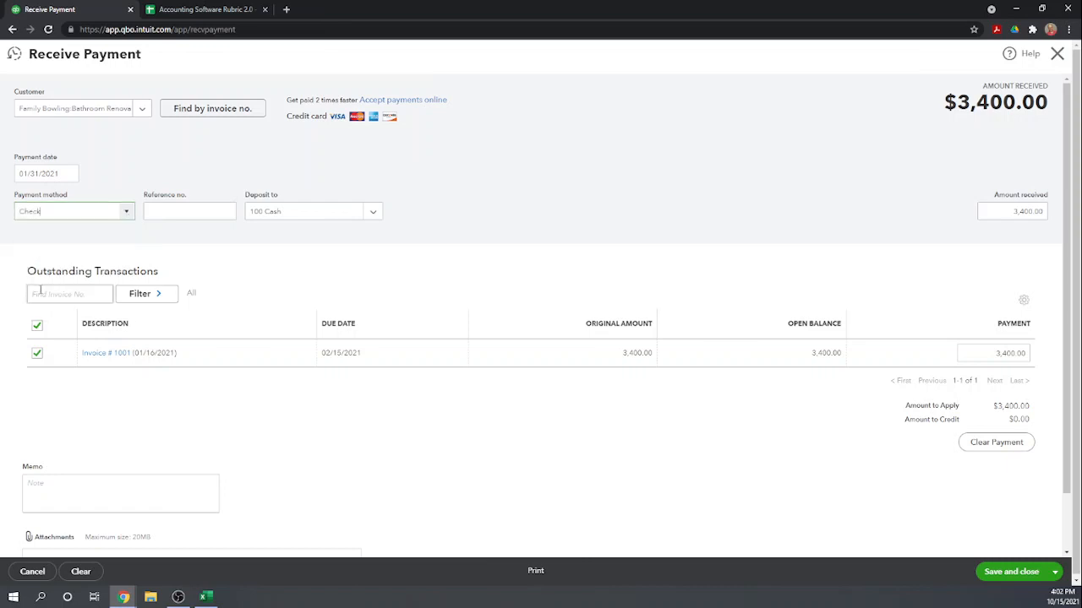
left_click(372, 212)
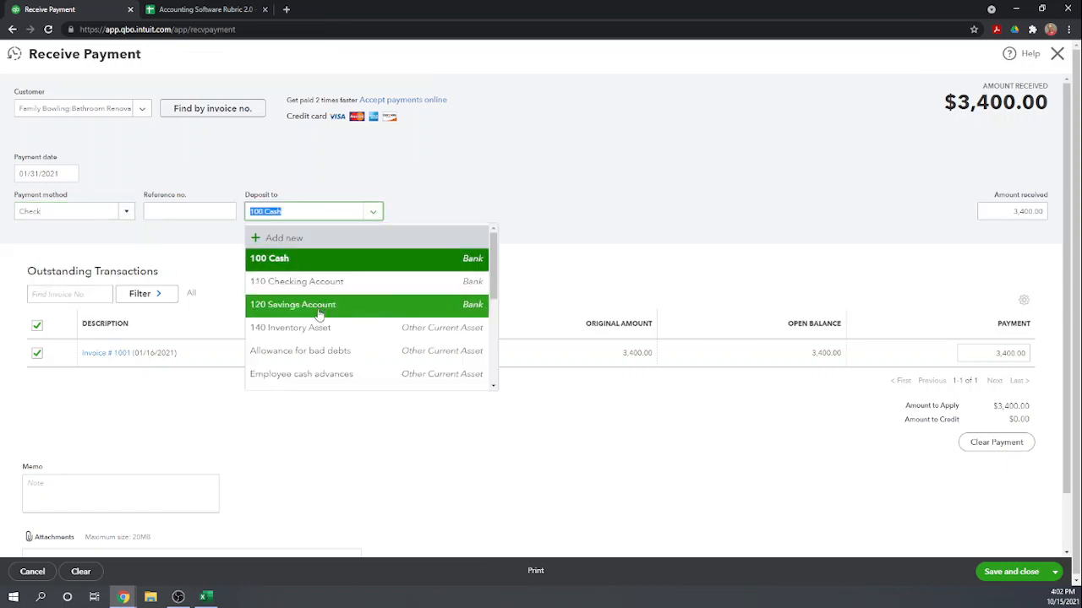
scroll(319, 314, "down", 1)
scroll(337, 314, "down", 2)
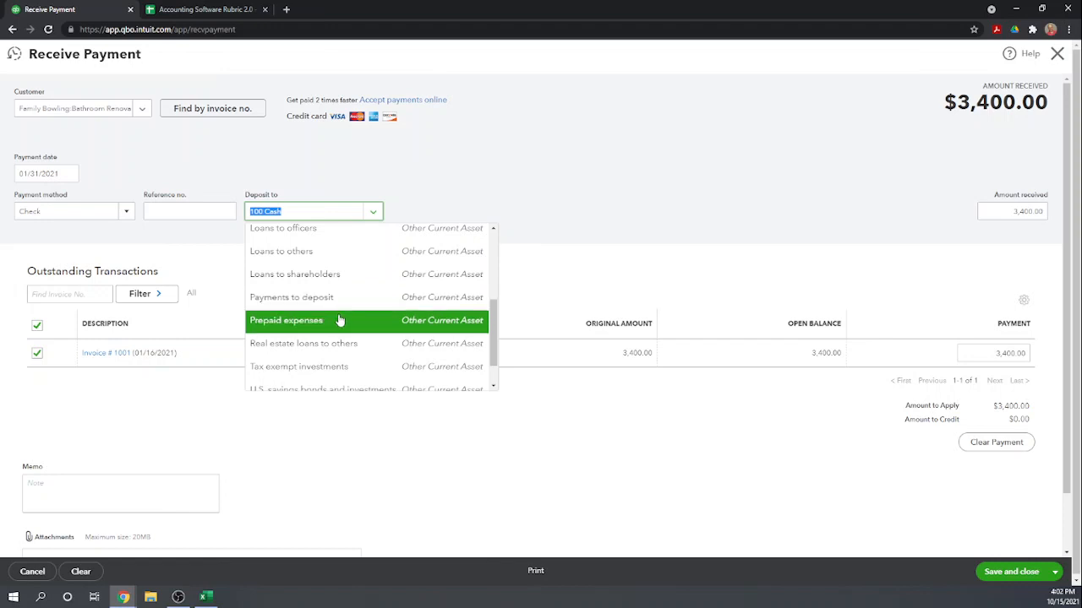
scroll(340, 319, "down", 1)
scroll(340, 320, "up", 2)
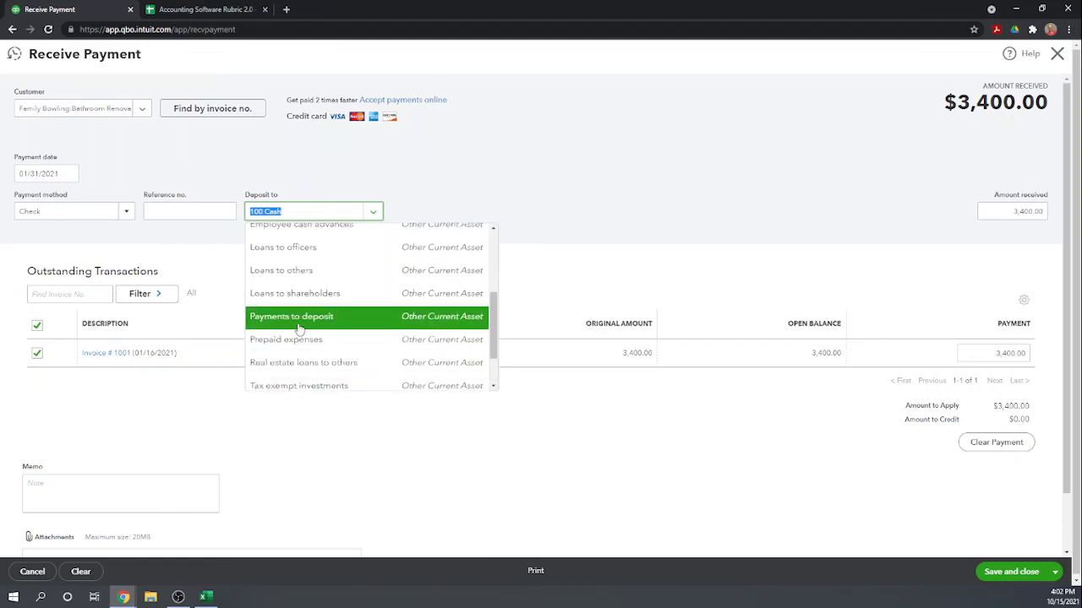
left_click(311, 316)
left_click(458, 282)
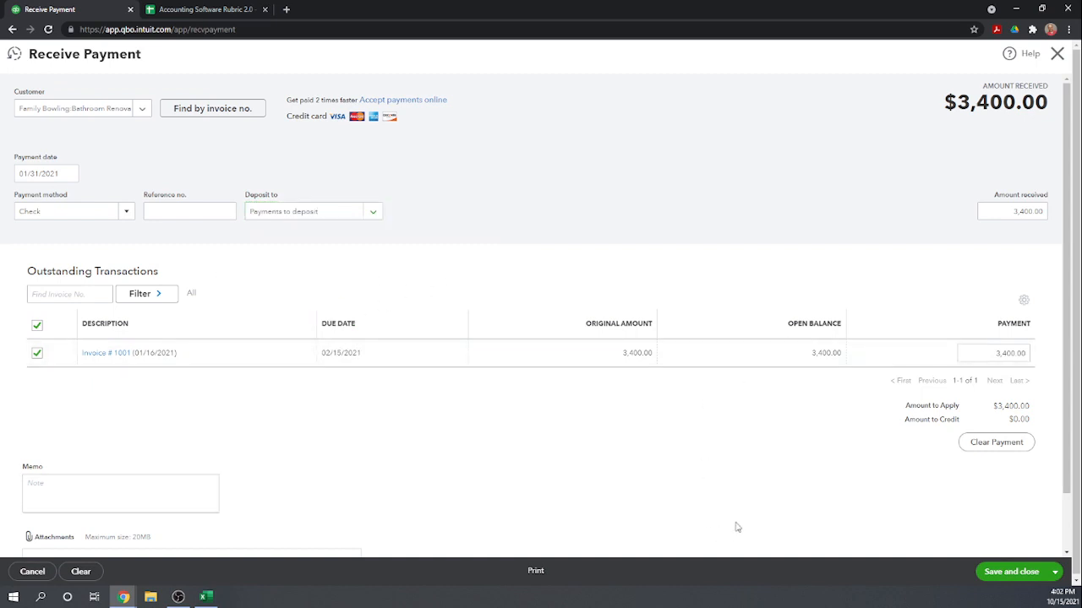
scroll(744, 530, "down", 1)
scroll(854, 507, "down", 1)
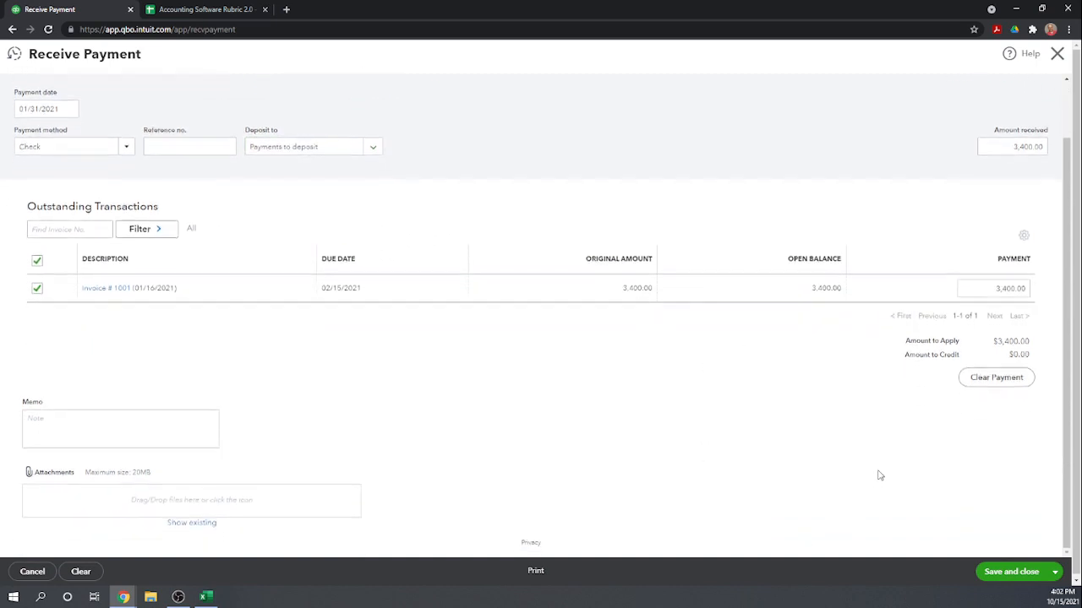
left_click(1008, 572)
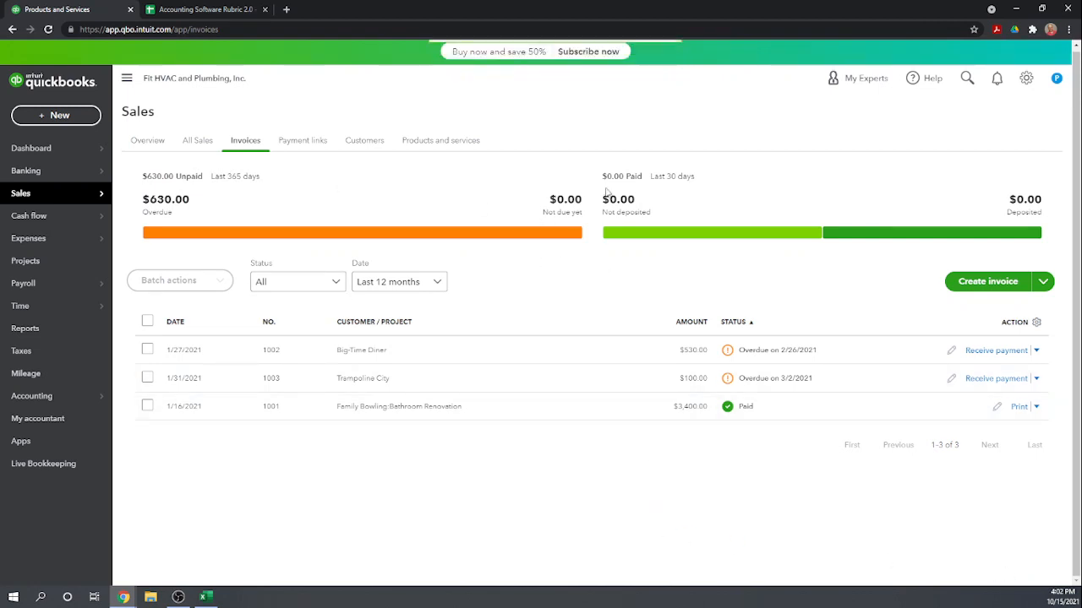
Step: Open a new bank deposit to examine the payments available for deposit, and close it without saving
left_click(47, 114)
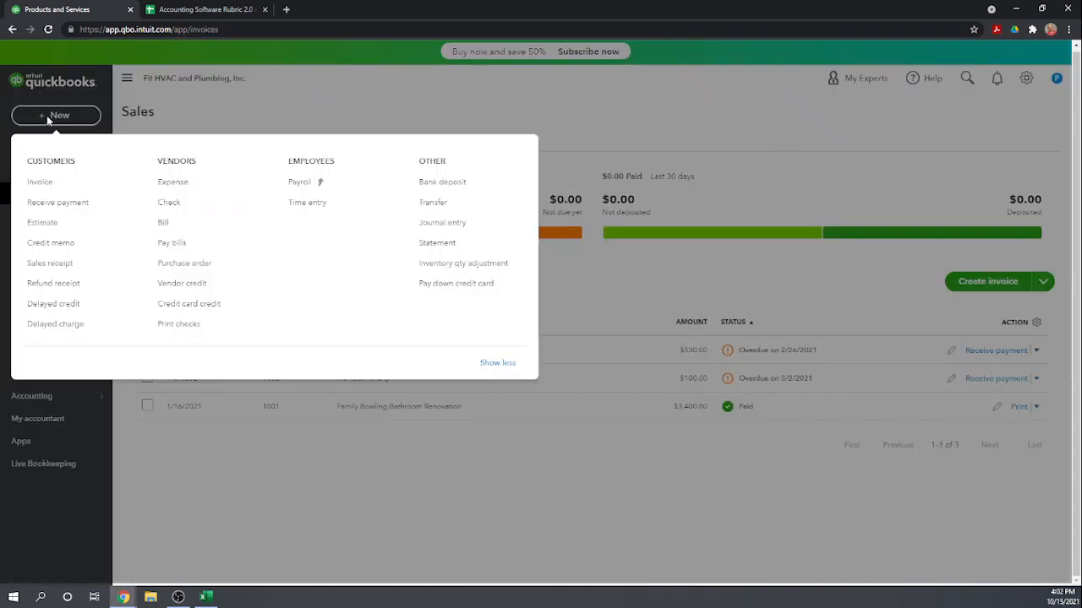
left_click(444, 183)
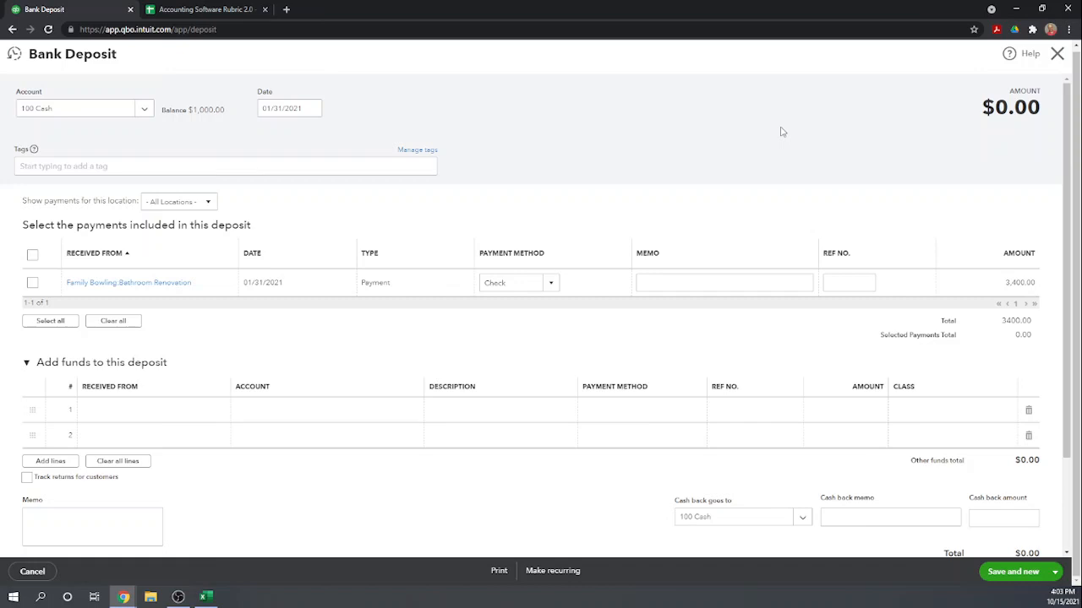
left_click(1057, 54)
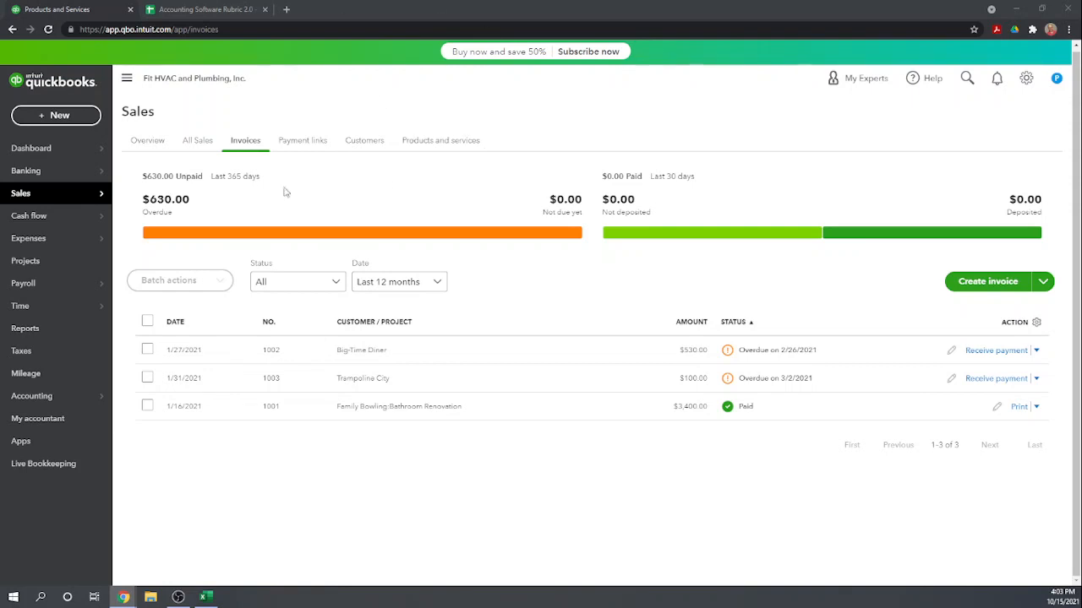
Step: Start a new sales receipt and add Walk-in Customer as a new customer on it
left_click(55, 115)
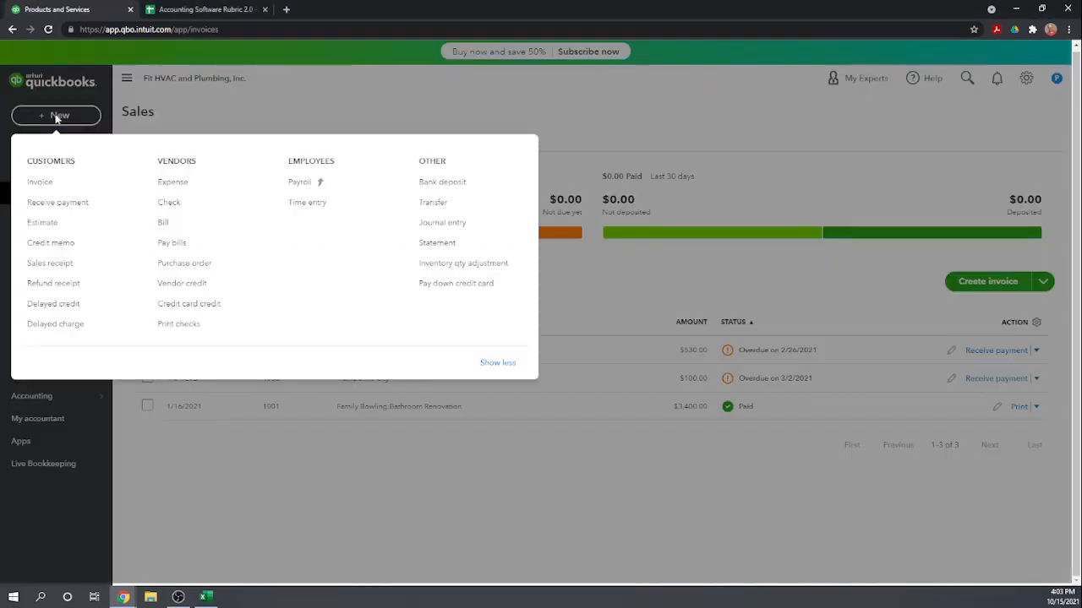
left_click(63, 267)
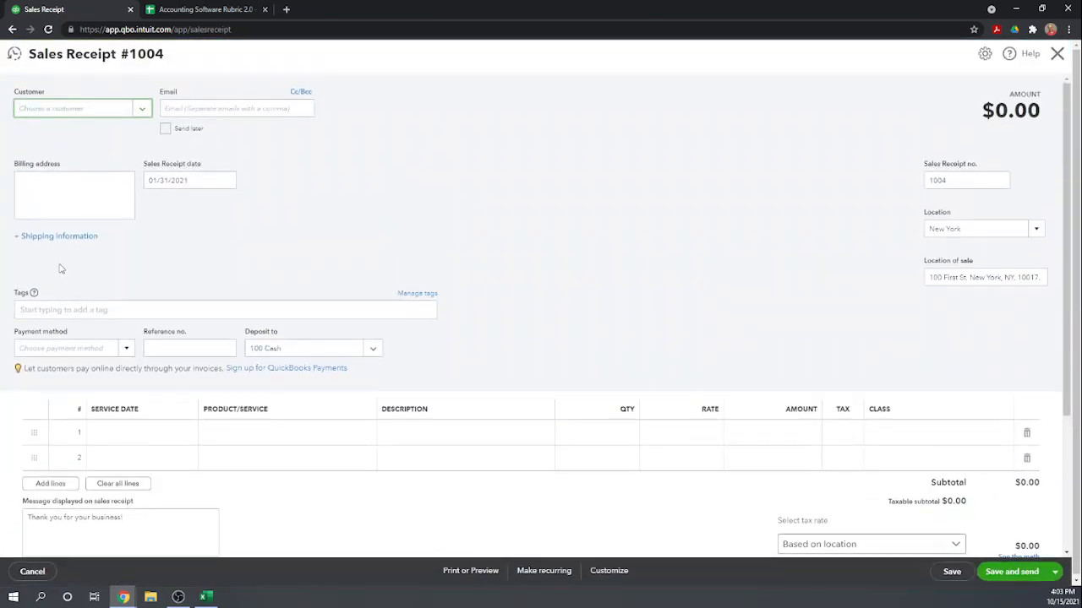
left_click(52, 110)
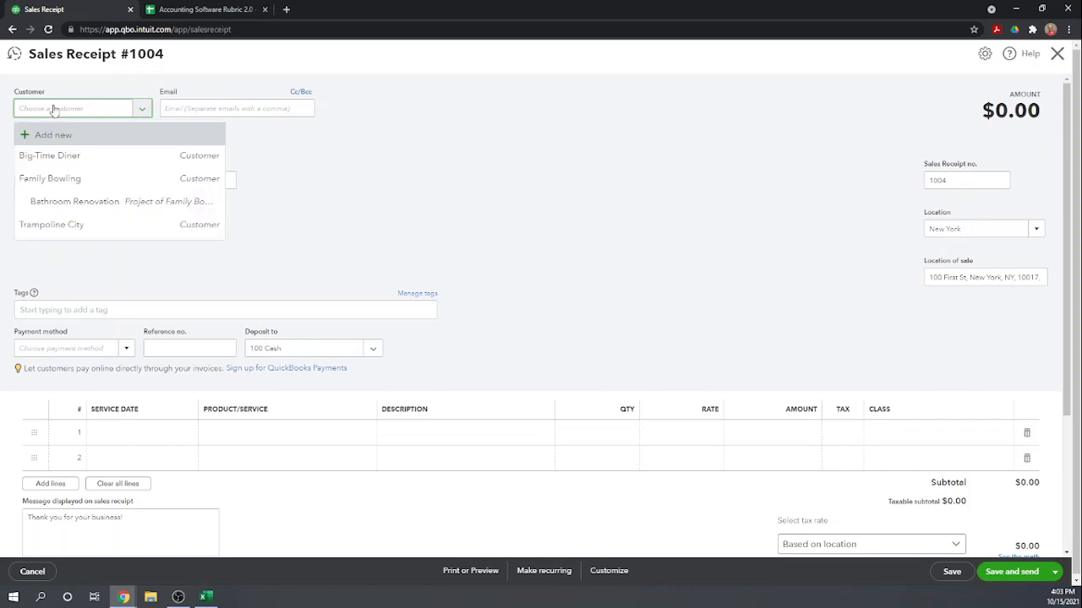
type("Walk-")
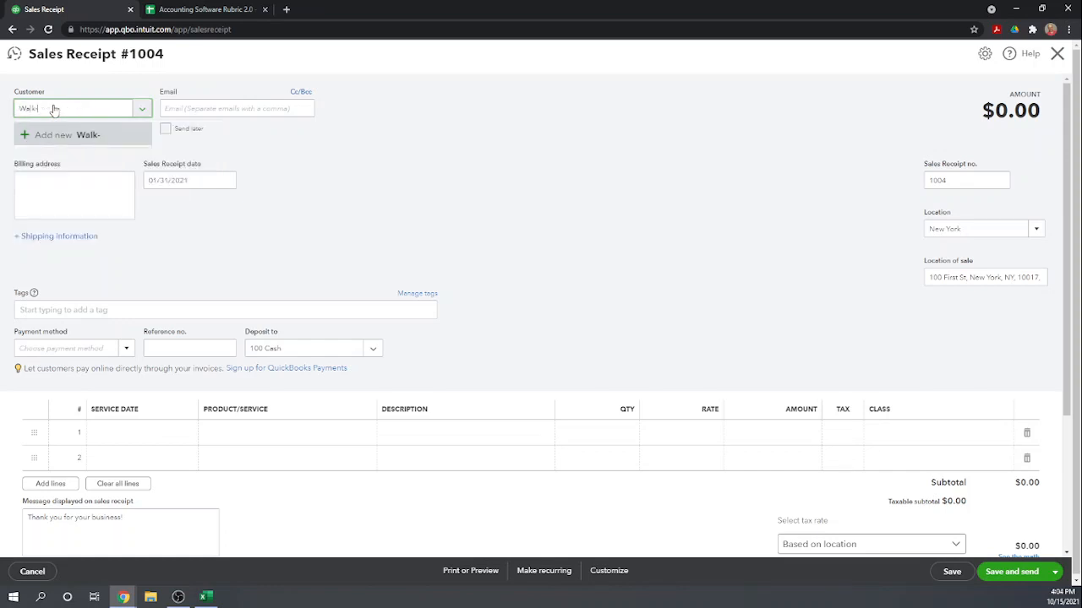
type("in Customer")
key("Return")
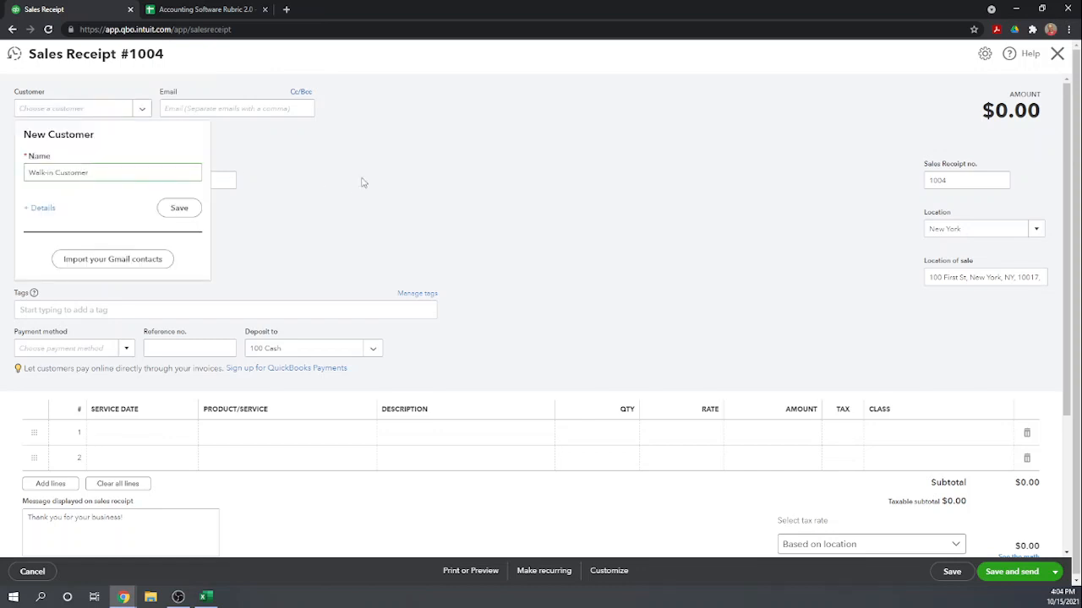
left_click(180, 209)
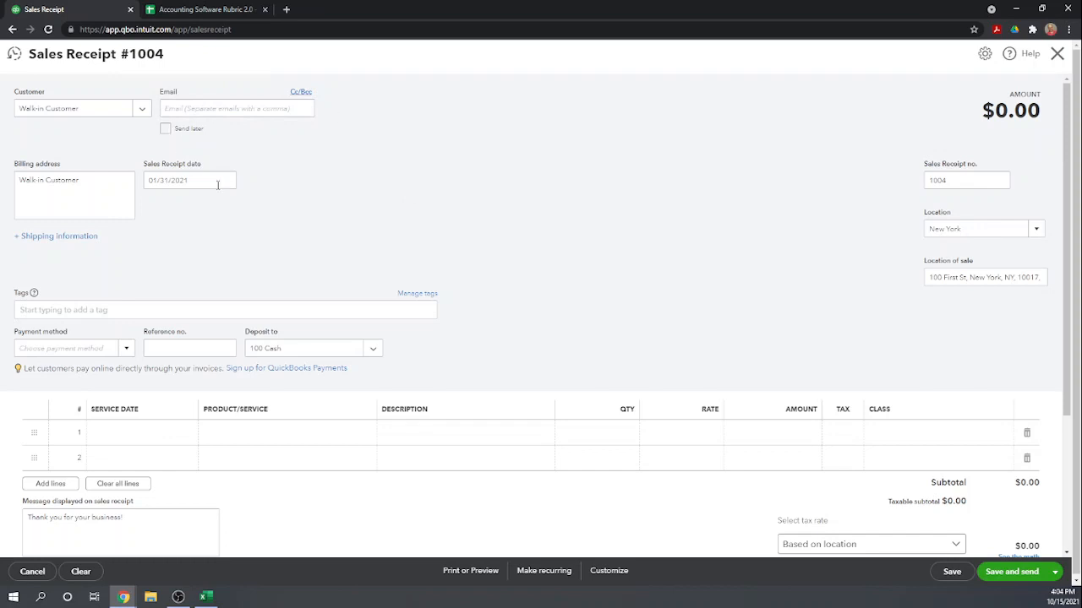
Step: Set the sales receipt's payment method to Cash and its deposit account to Payments to deposit
scroll(362, 188, "down", 3)
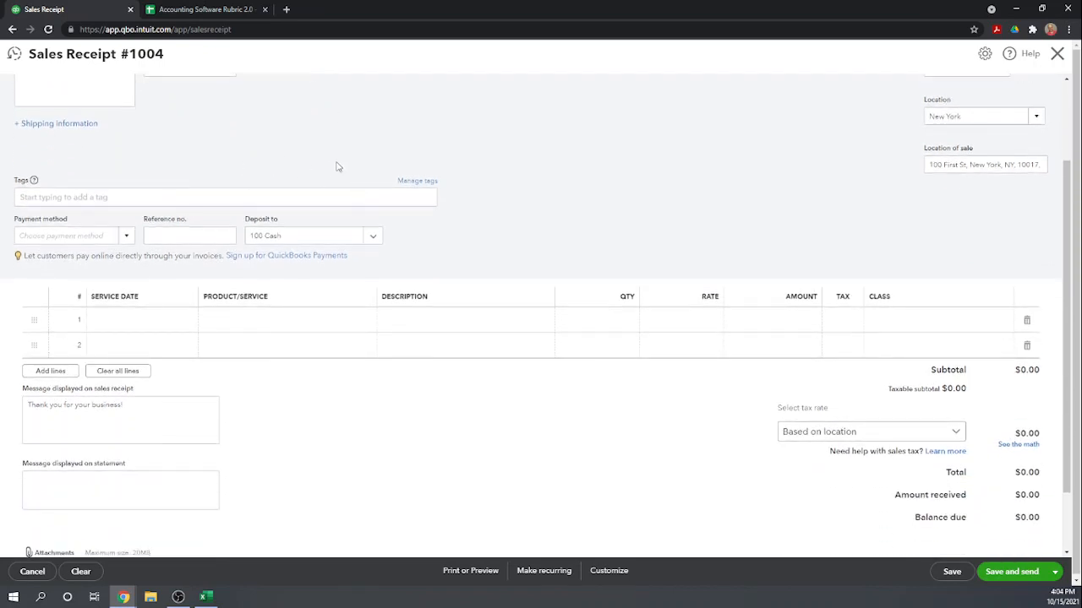
scroll(337, 167, "up", 1)
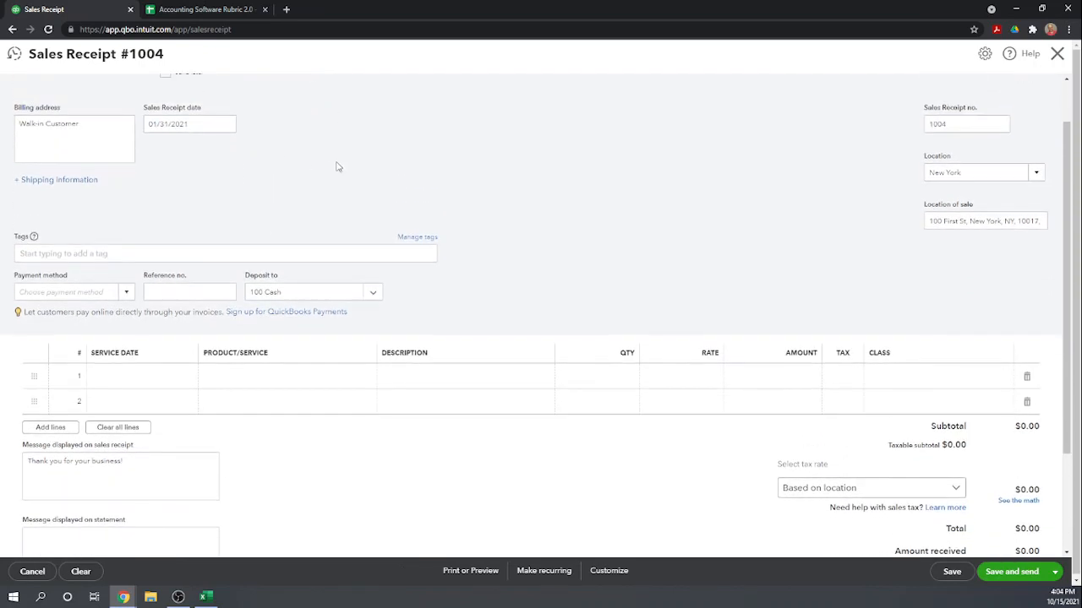
left_click(126, 293)
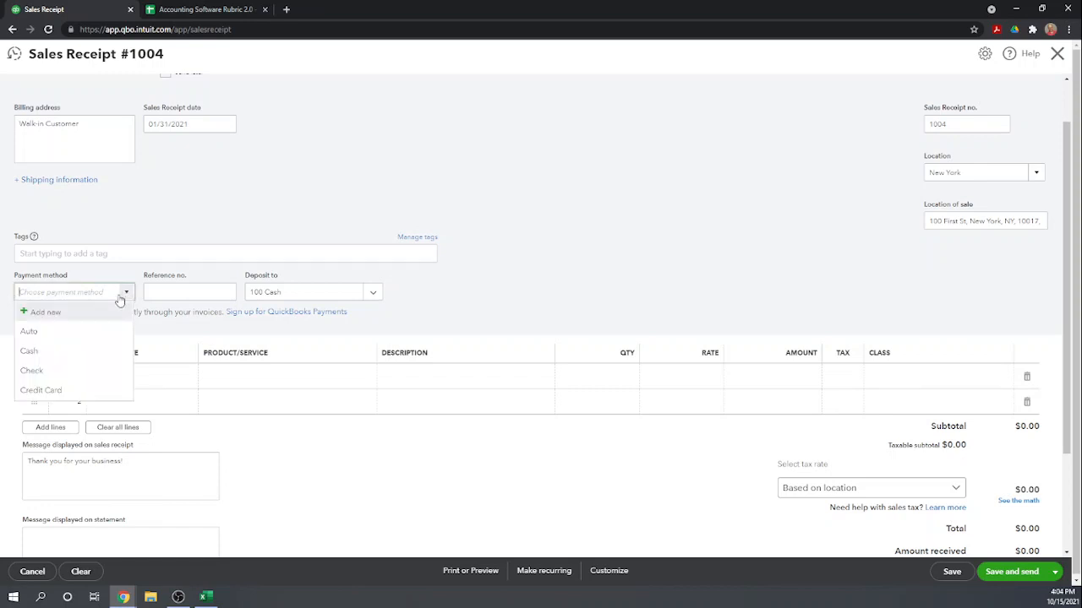
left_click(37, 355)
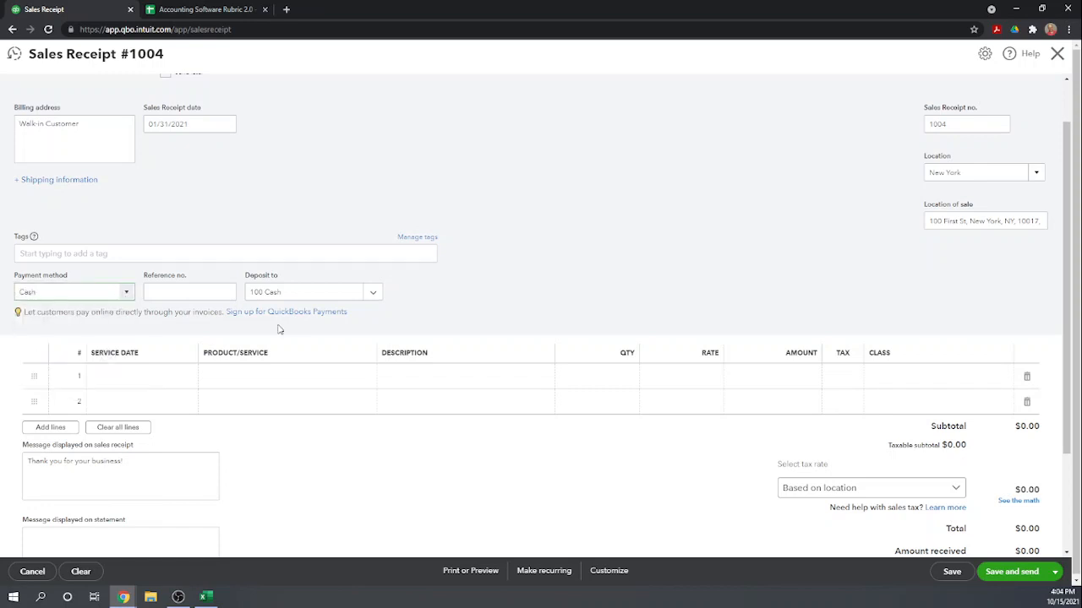
left_click(374, 294)
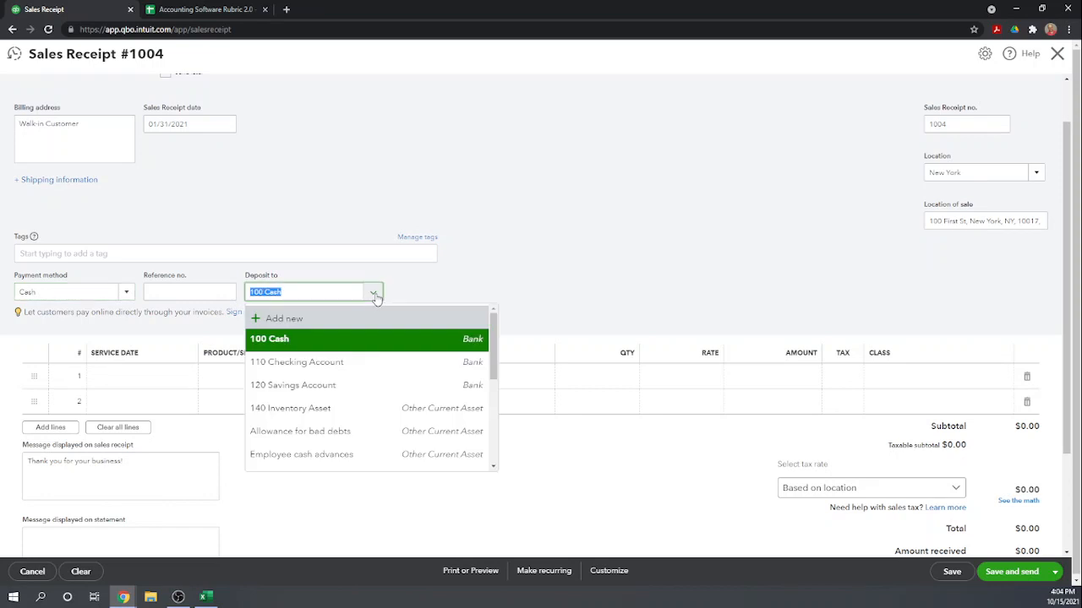
scroll(341, 393, "down", 3)
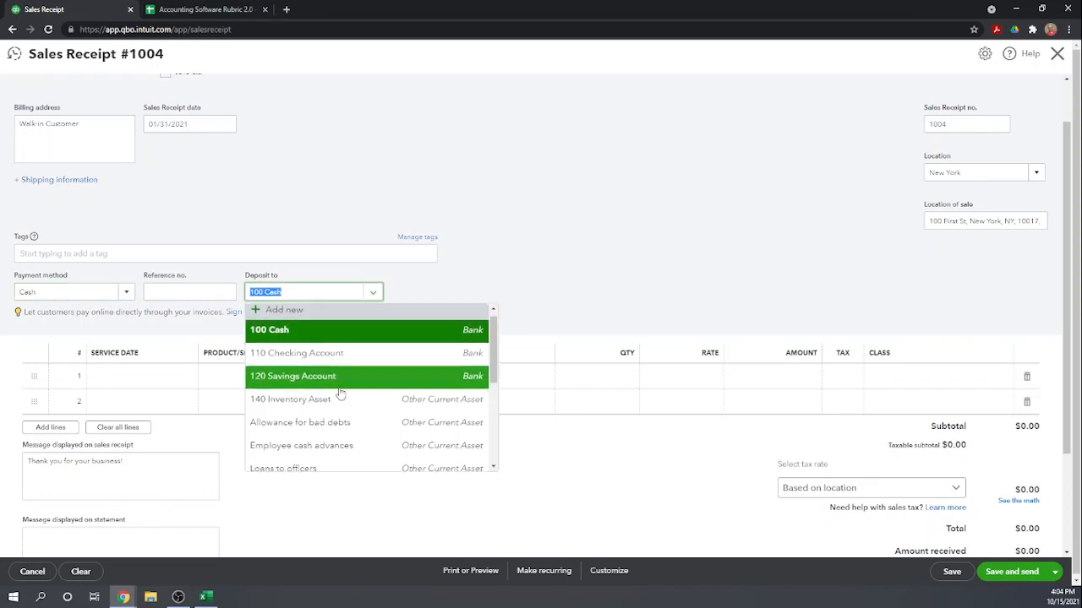
scroll(361, 394, "down", 2)
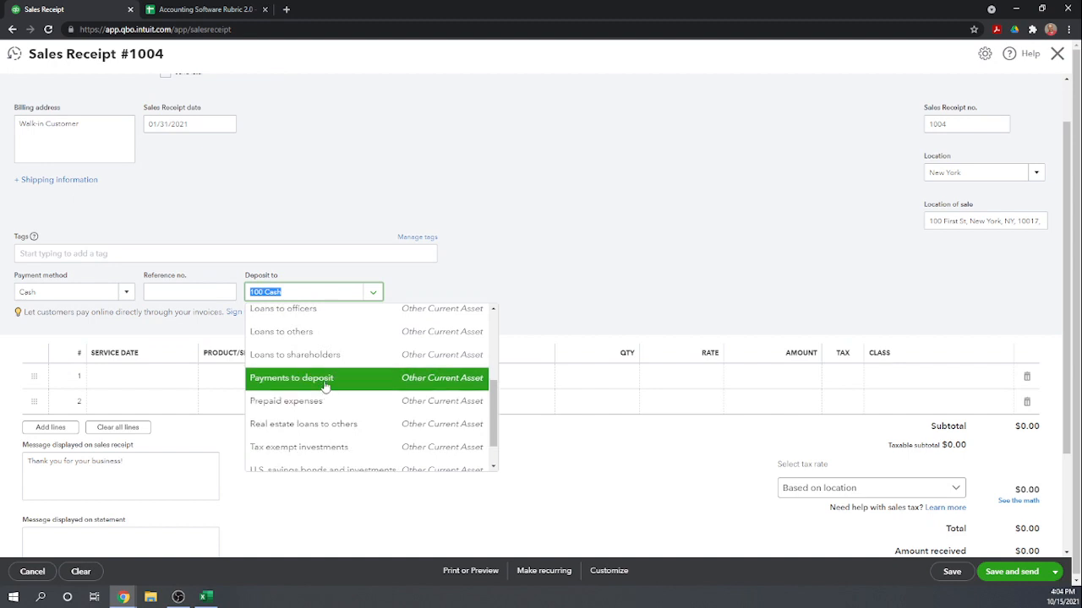
left_click(324, 386)
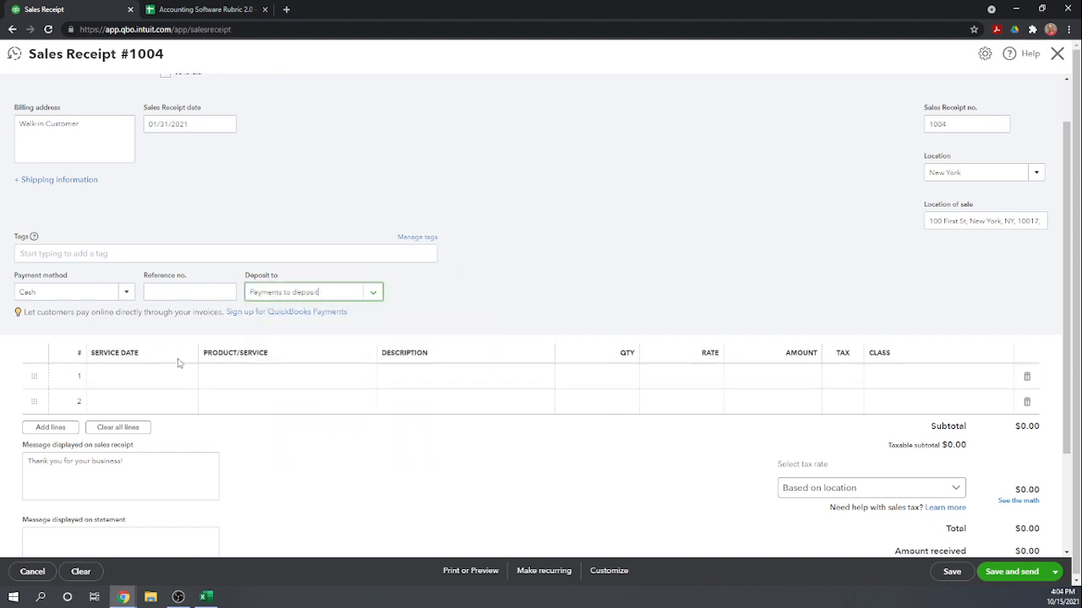
Step: Add Plumbing Widgets as the first line of the sales receipt, with service date 01/25/2021
left_click(119, 377)
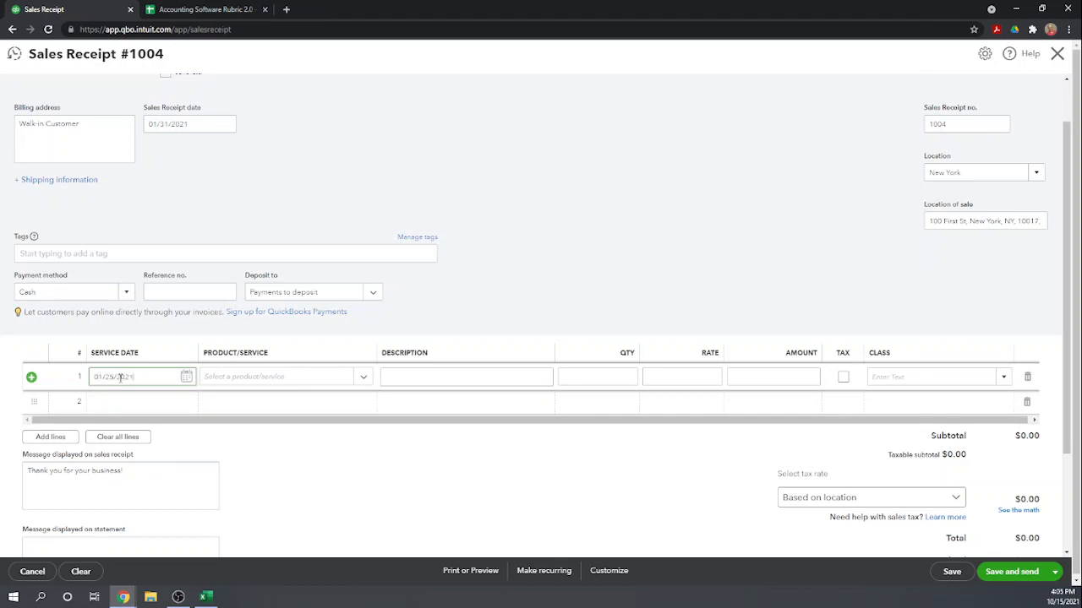
key("Tab")
type("pl")
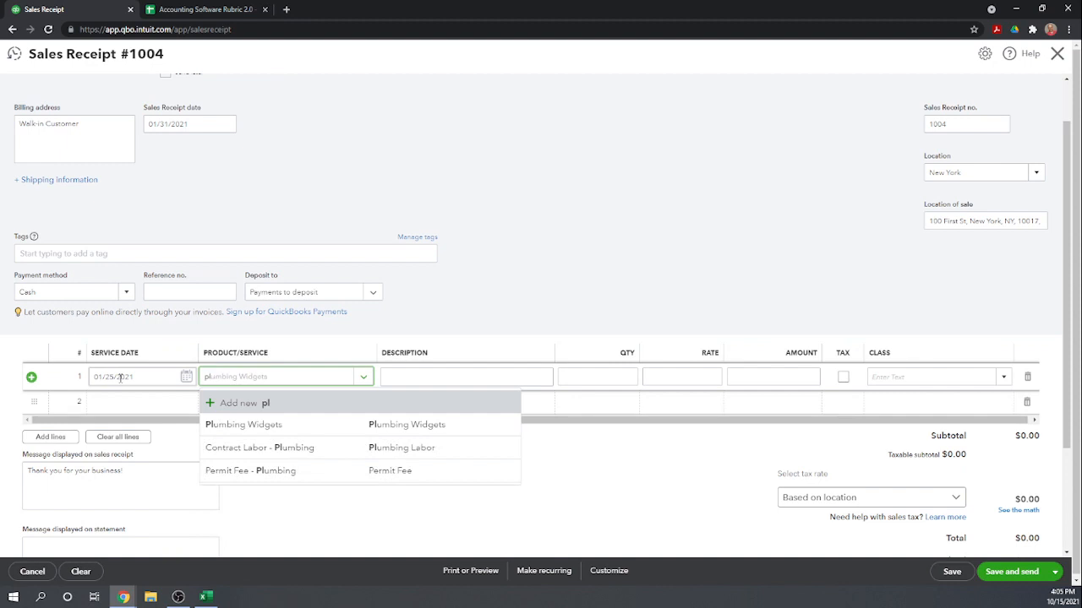
left_click(243, 430)
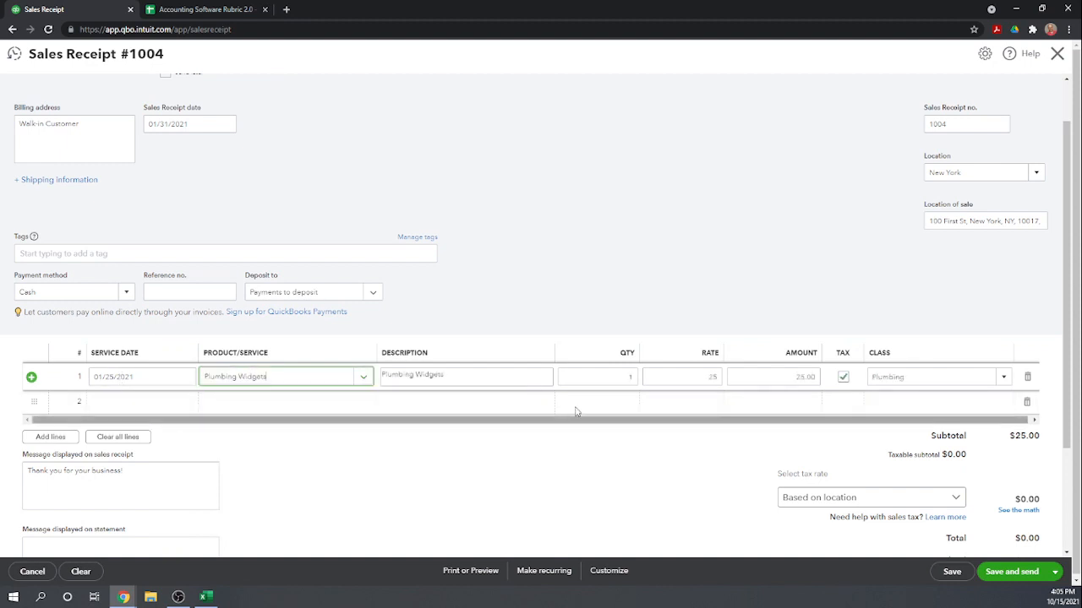
Step: Try the State of NY (6%) tax rate on the sales receipt and switch back to the rate based on location
left_click(954, 498)
left_click(955, 489)
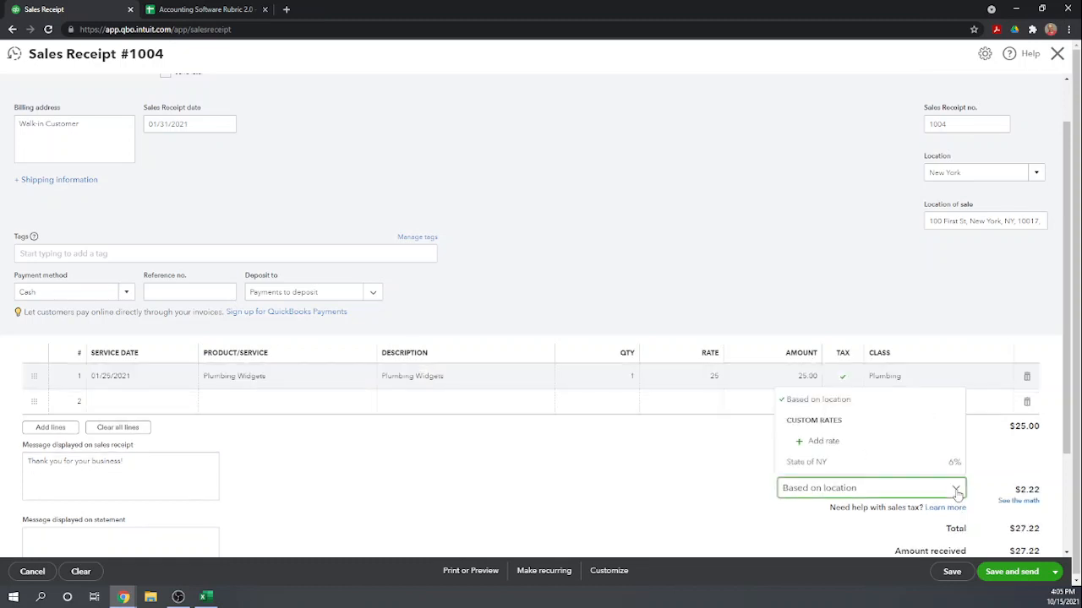
left_click(803, 464)
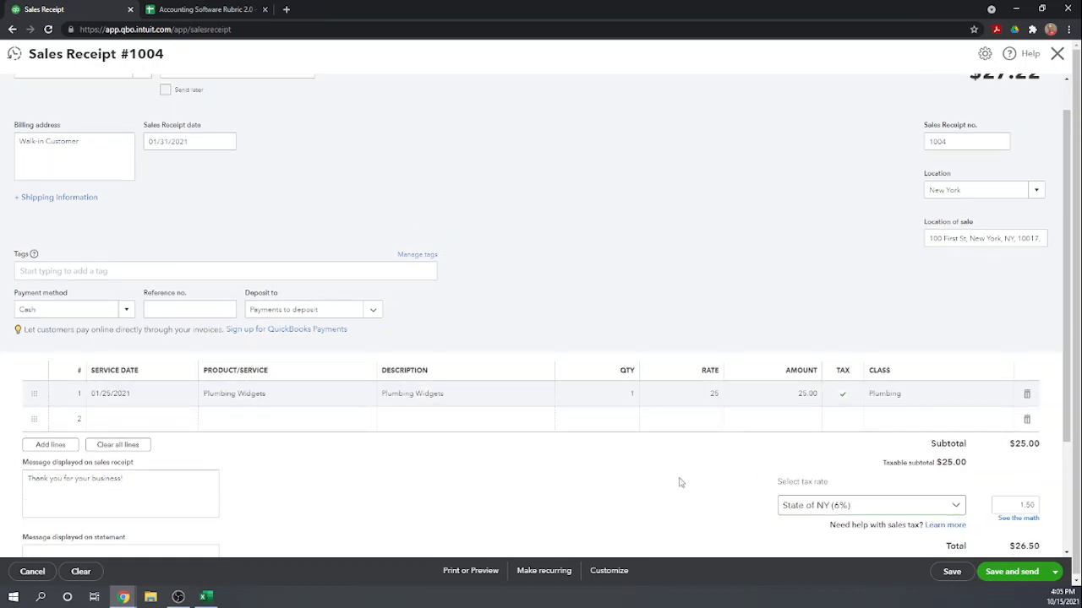
scroll(632, 481, "down", 2)
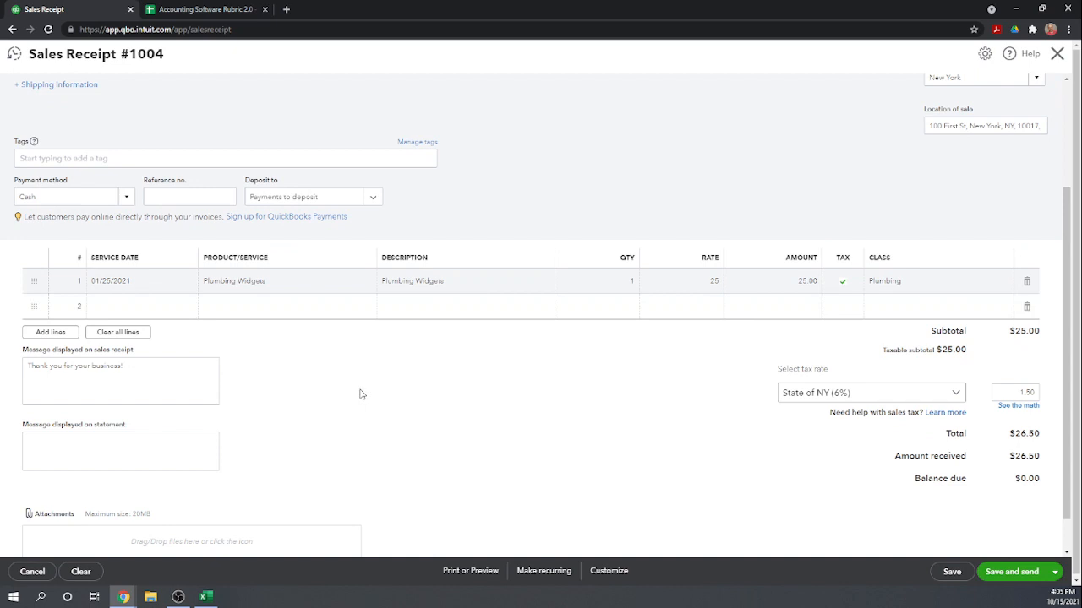
left_click(955, 393)
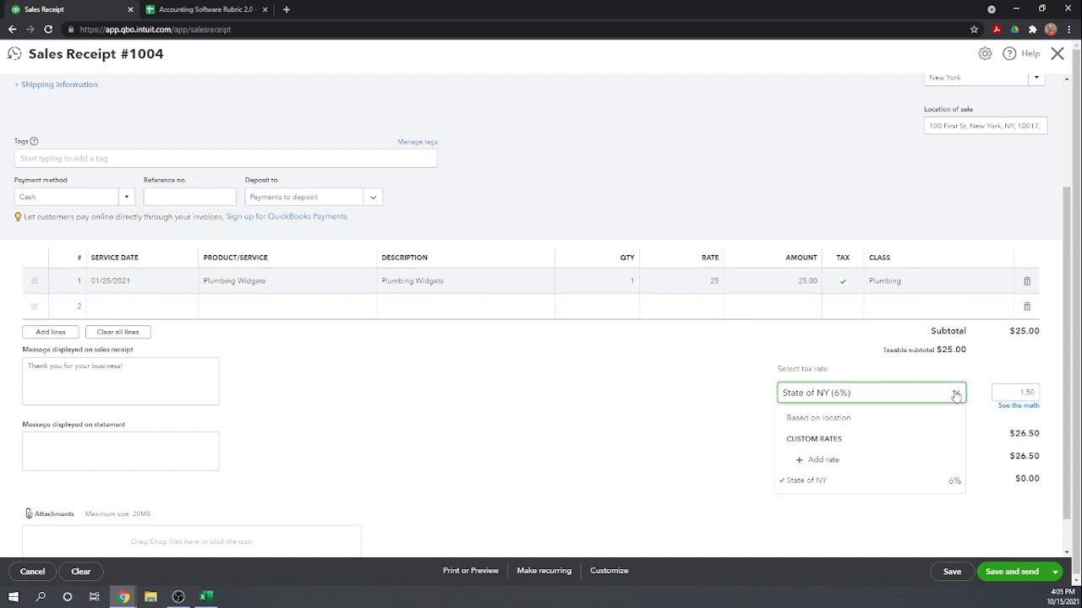
left_click(831, 422)
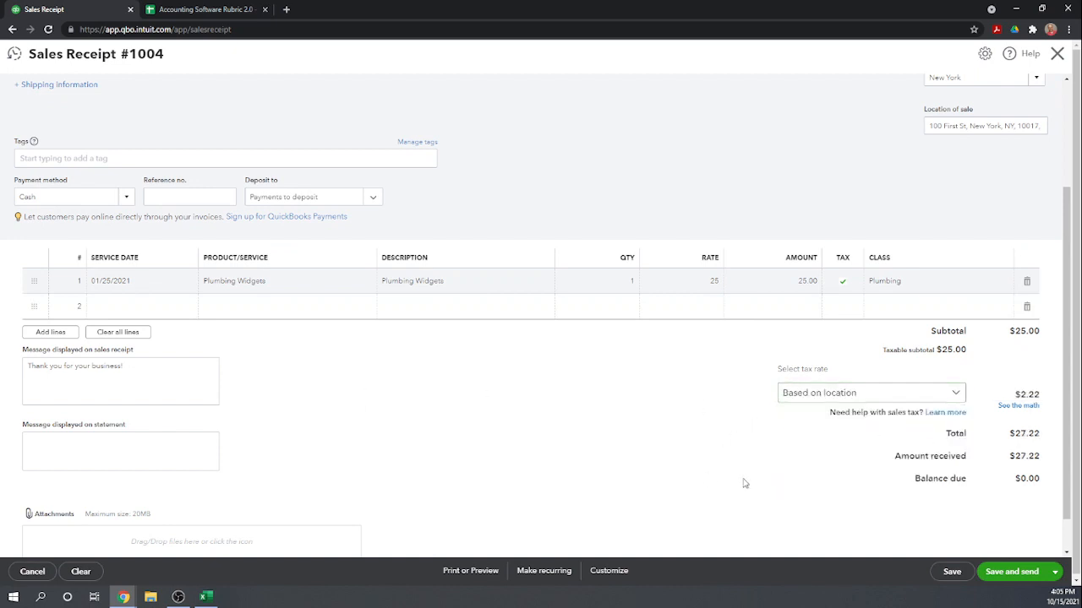
Step: Apply the State of NY (6%) tax rate to the sales receipt, and save and close it
left_click(957, 395)
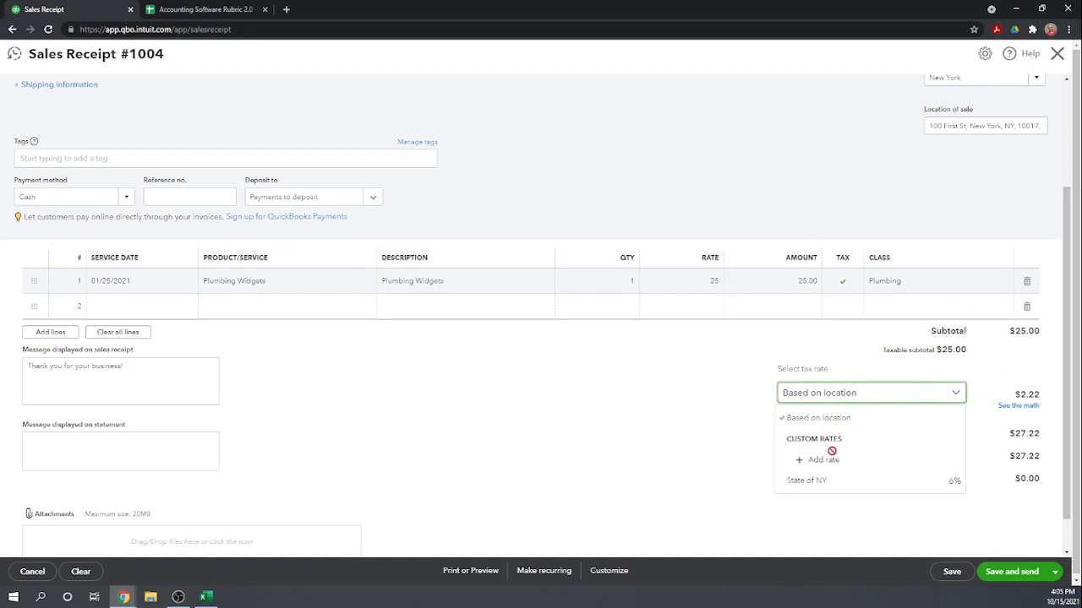
left_click(816, 481)
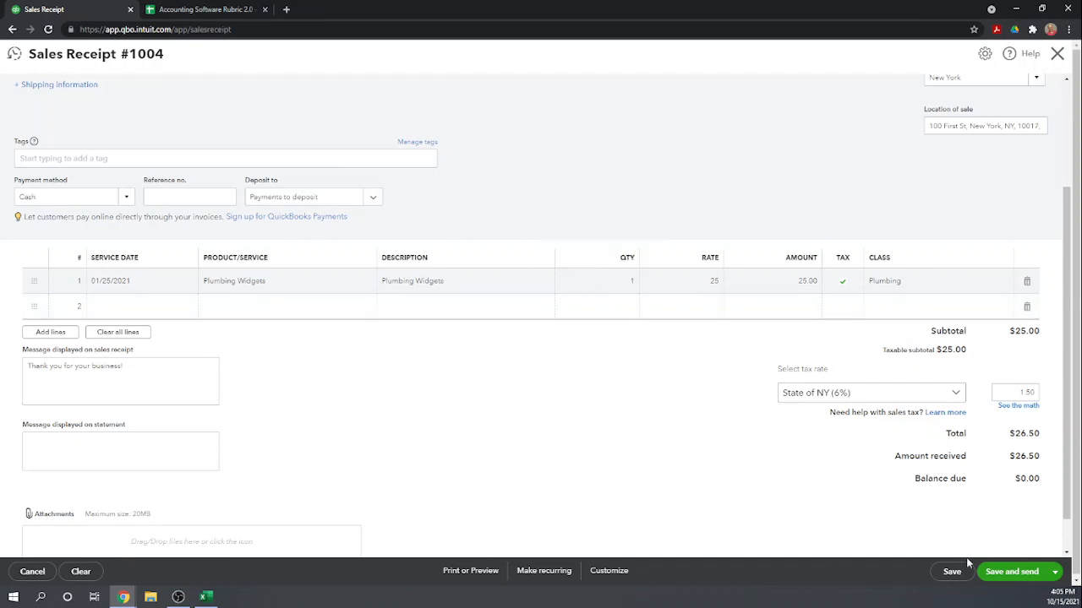
left_click(1055, 574)
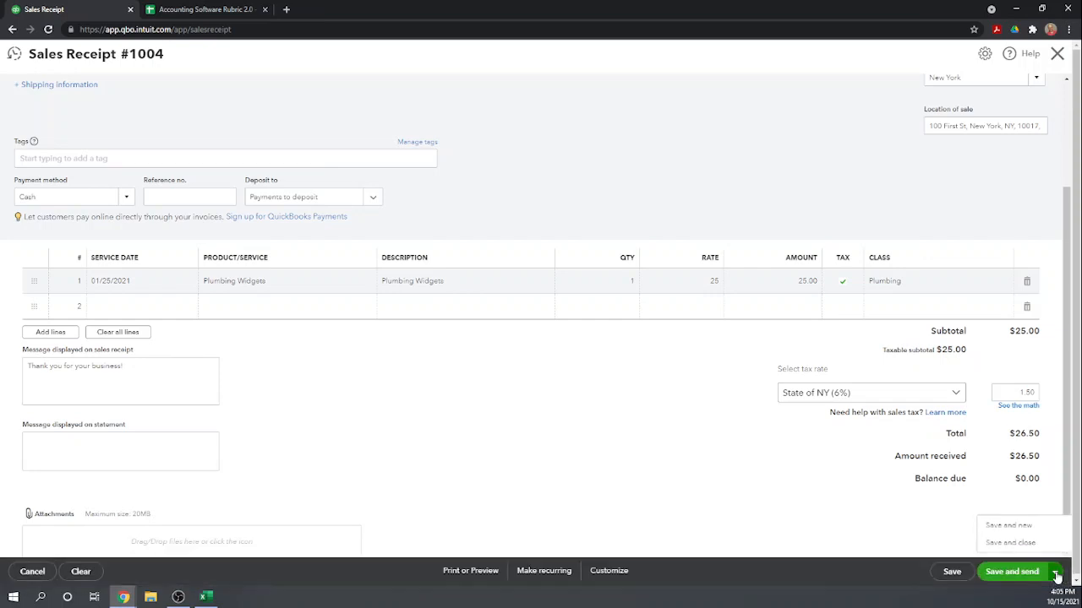
left_click(1003, 552)
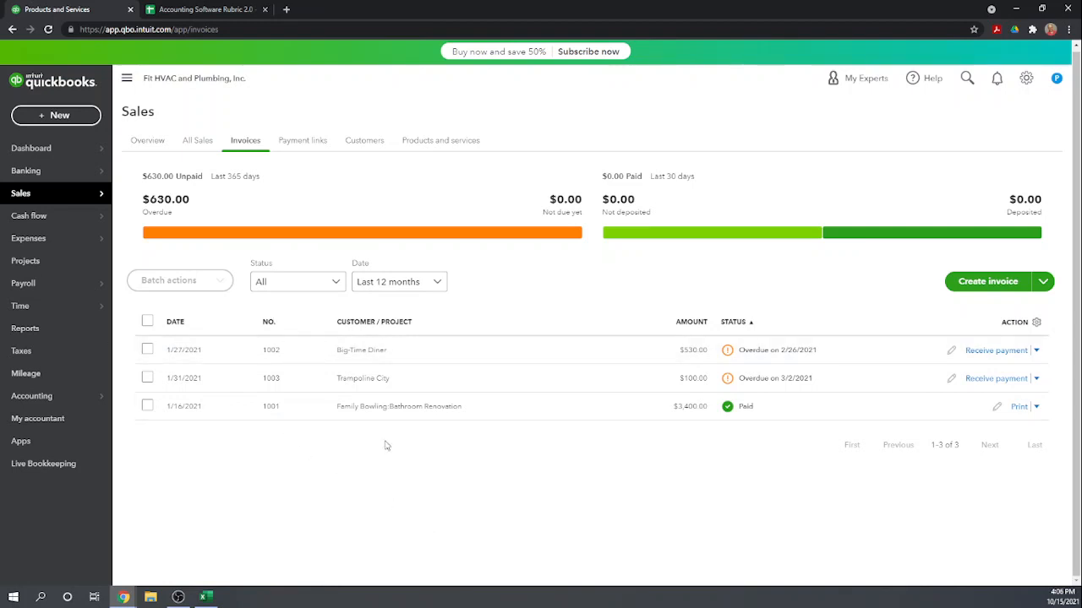
Step: Start receiving a payment from Big-Time Diner and set the payment date to 01/30/2021
left_click(46, 116)
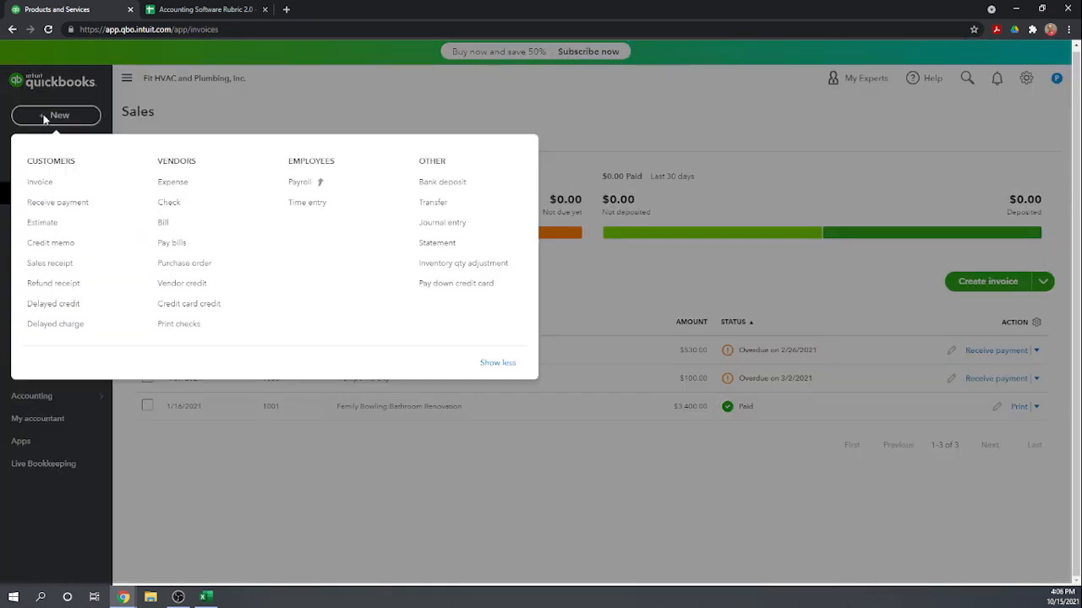
left_click(61, 203)
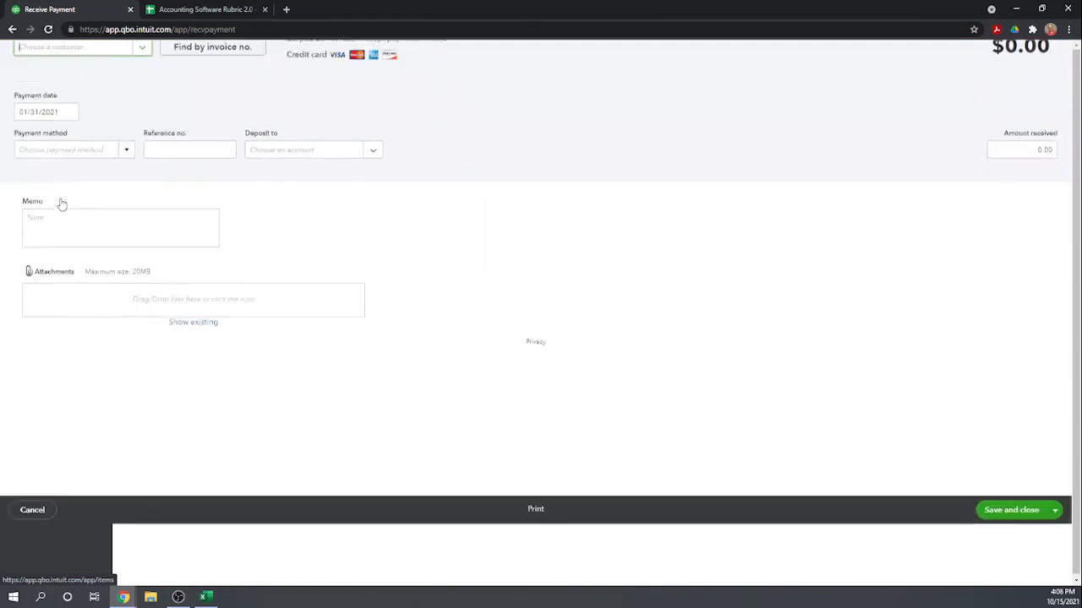
left_click(74, 109)
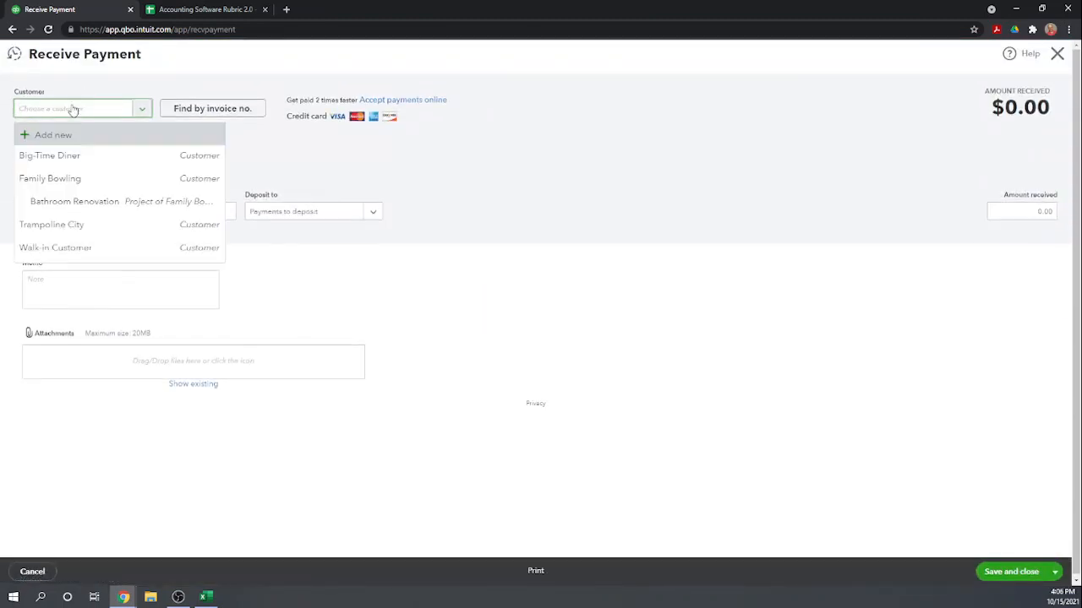
left_click(75, 158)
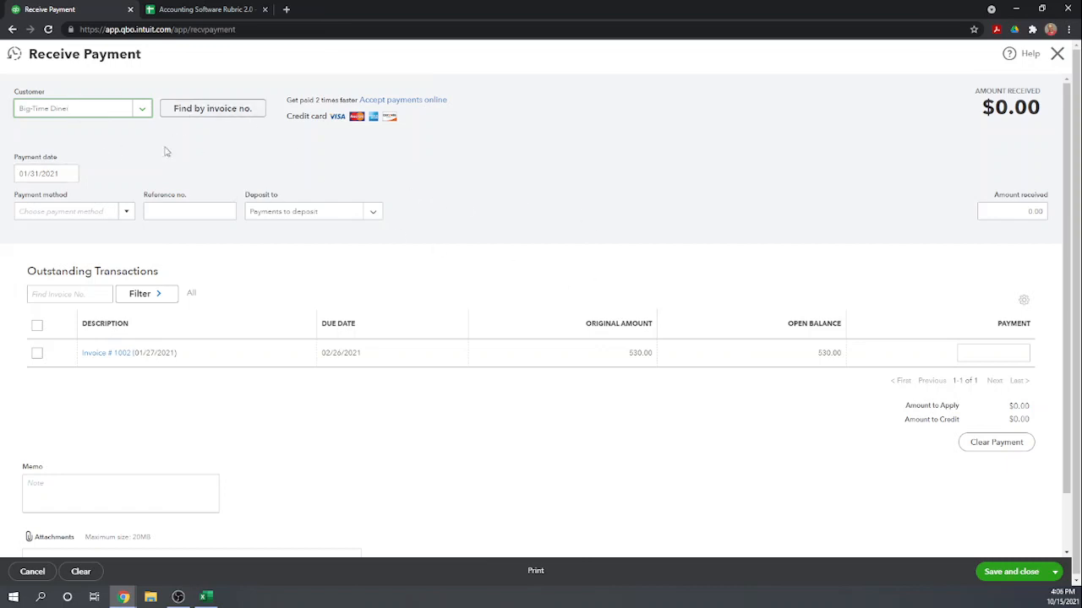
left_click(35, 172)
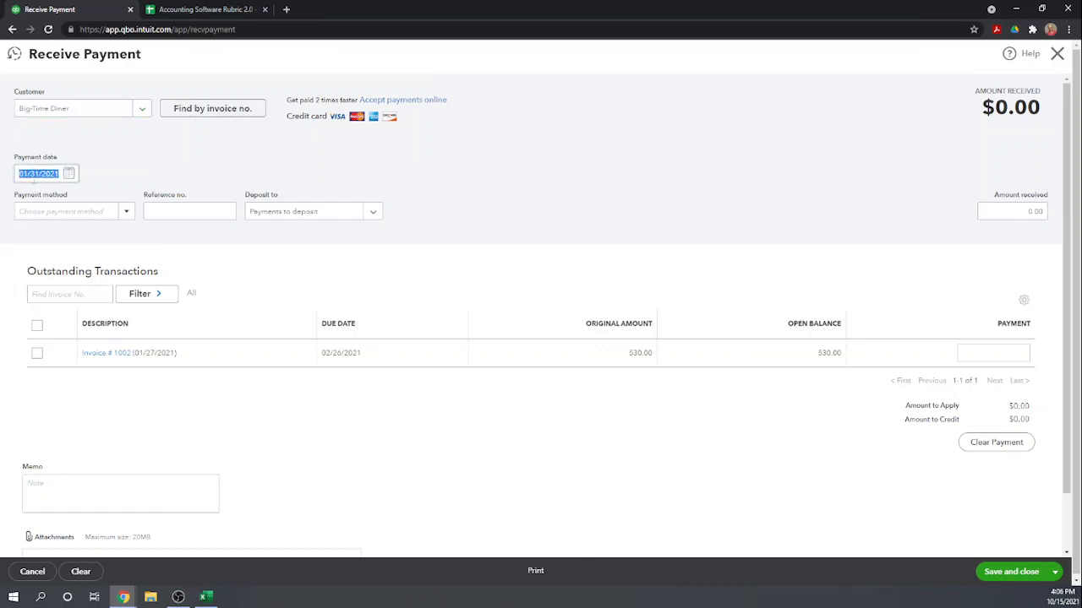
left_click(33, 174)
key("Delete")
type("0")
left_click(504, 176)
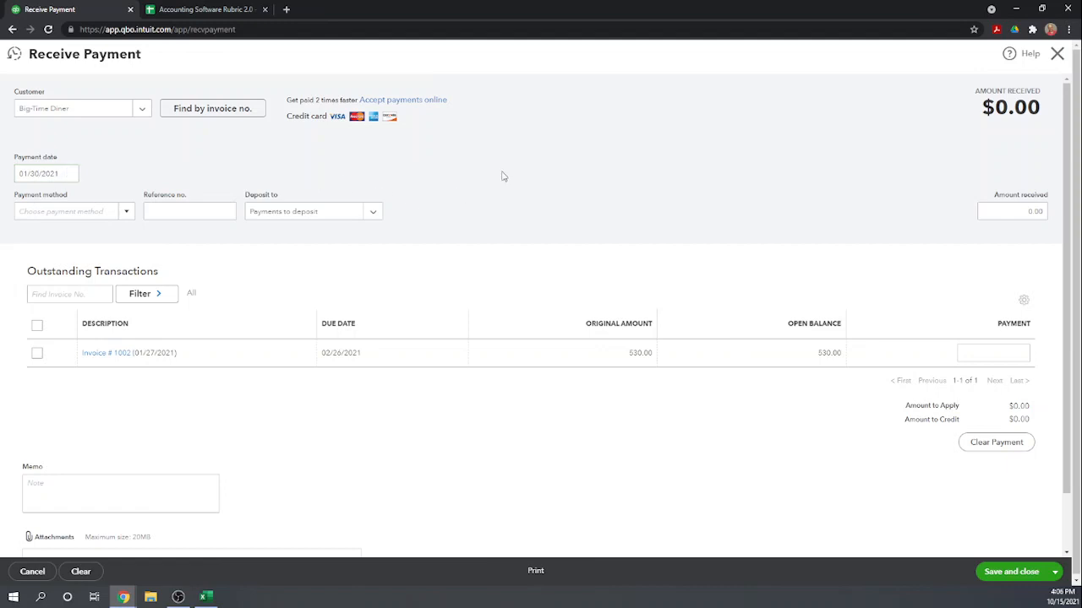
Step: Set the payment method to Check and select Big-Time Diner's outstanding 01/27/2021 invoice for payment
left_click(127, 212)
left_click(32, 291)
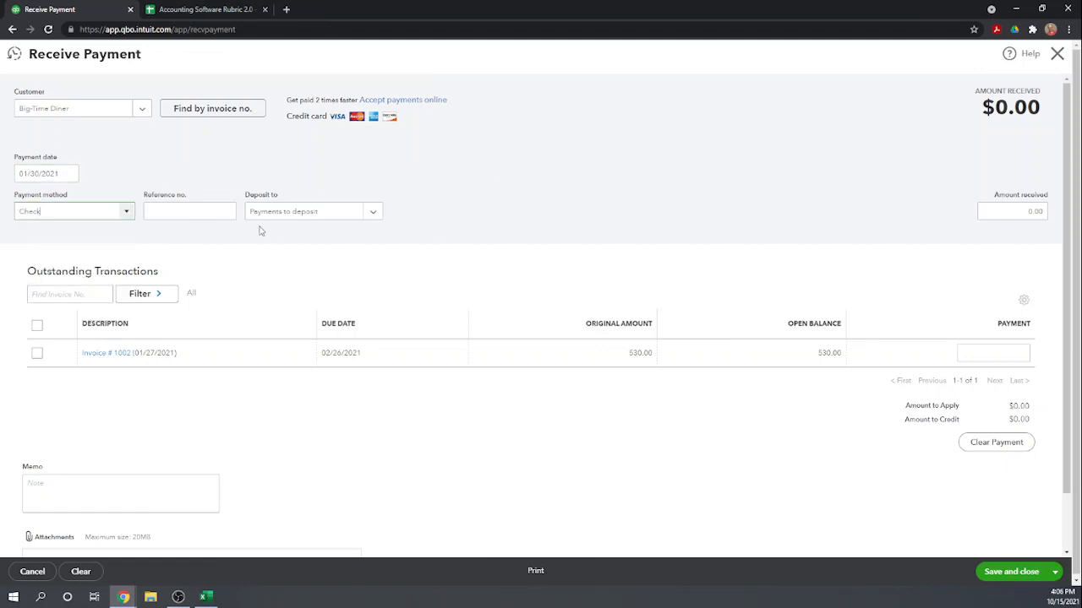
scroll(443, 212, "down", 1)
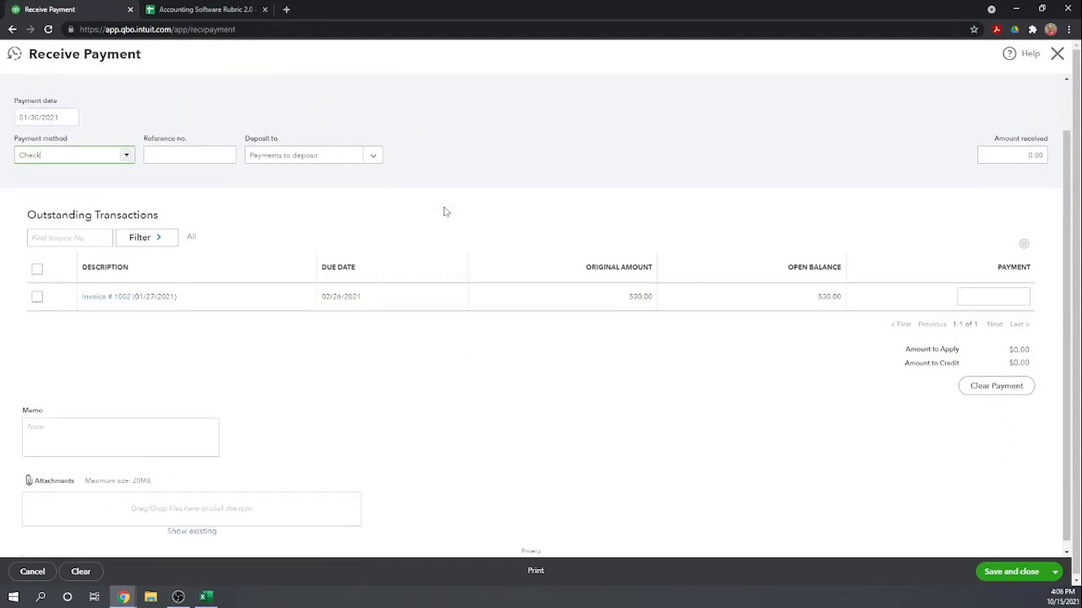
left_click(37, 297)
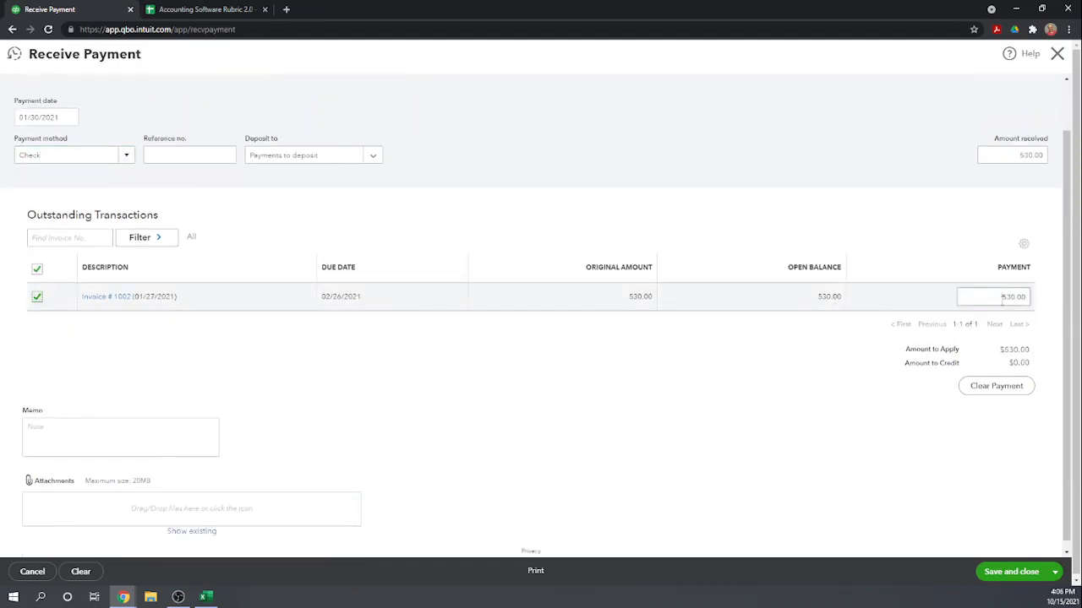
Step: Reduce the payment applied to the 01/27/2021 invoice to 200 and save and close the payment
left_click(1027, 297)
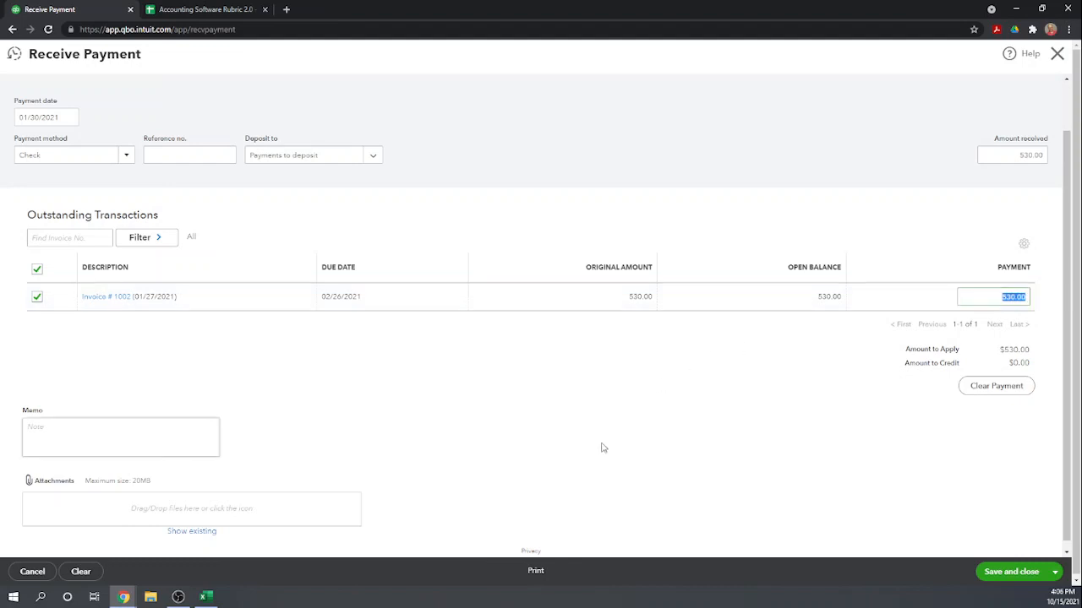
type("200")
left_click(649, 396)
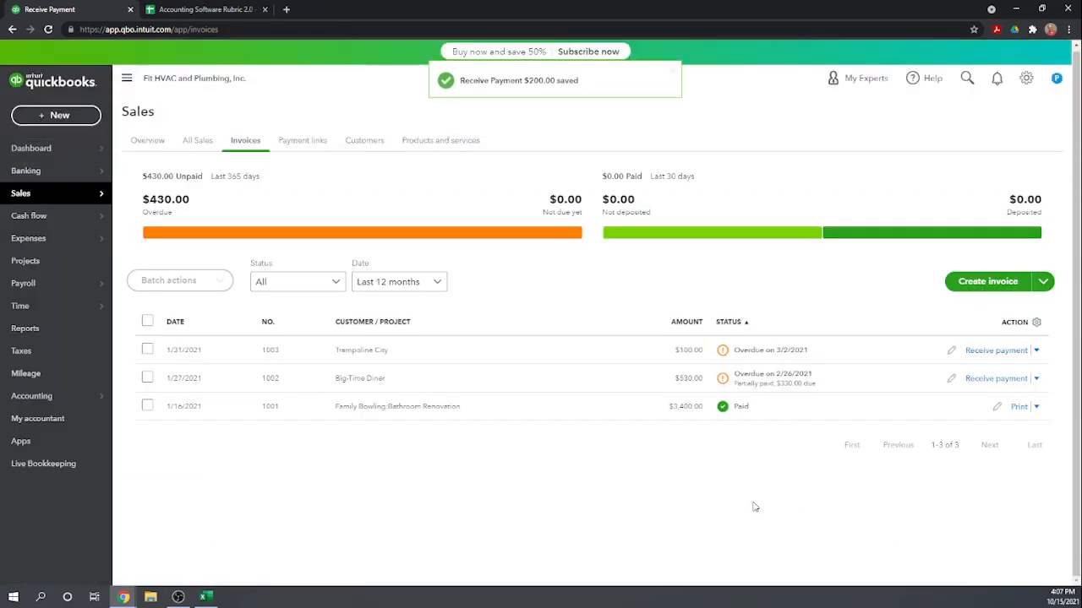
key("alt+Tab")
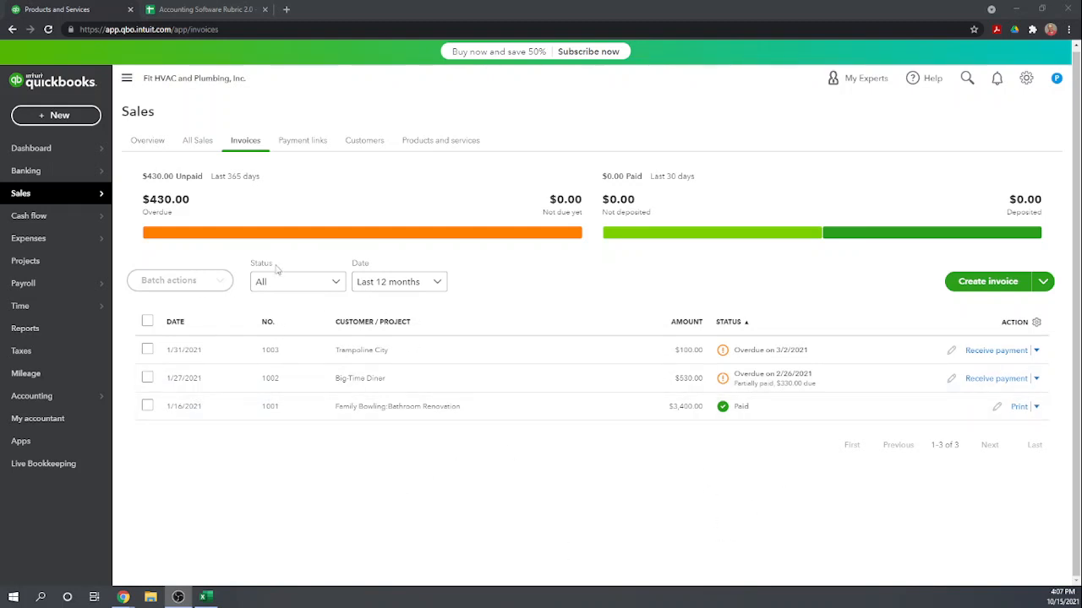
Step: Receive a second payment of 330 by Check from Big-Time Diner on the 01/27/2021 invoice, and save and close it
left_click(64, 118)
left_click(78, 204)
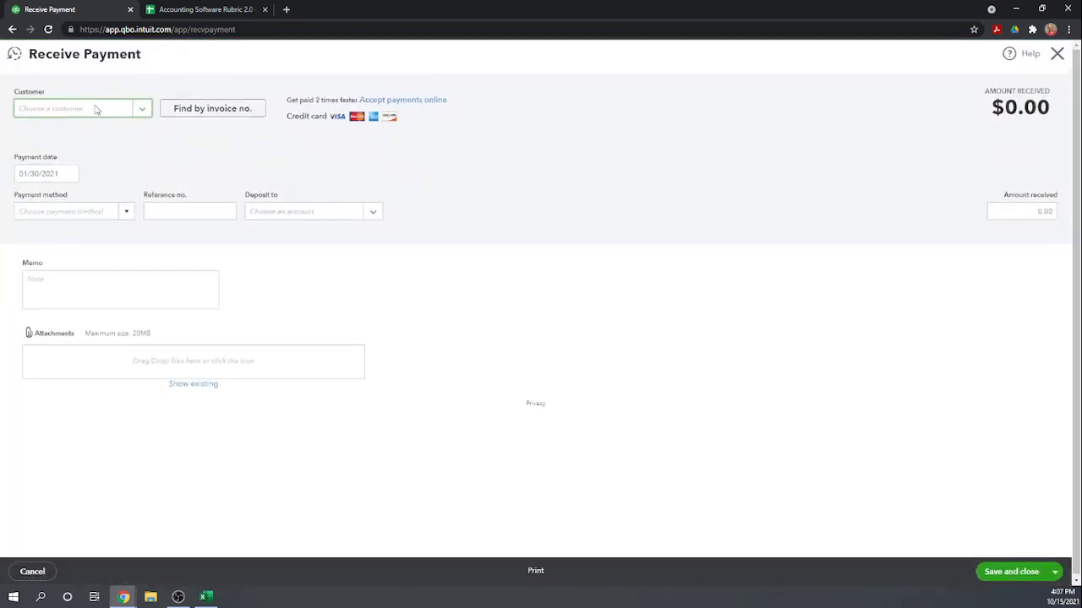
left_click(140, 109)
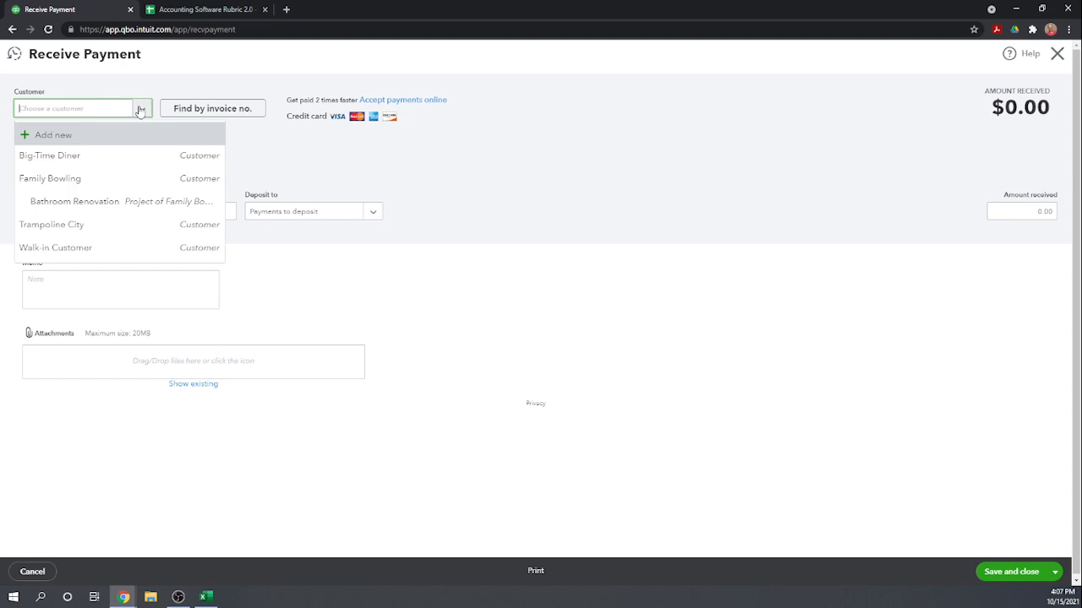
left_click(60, 160)
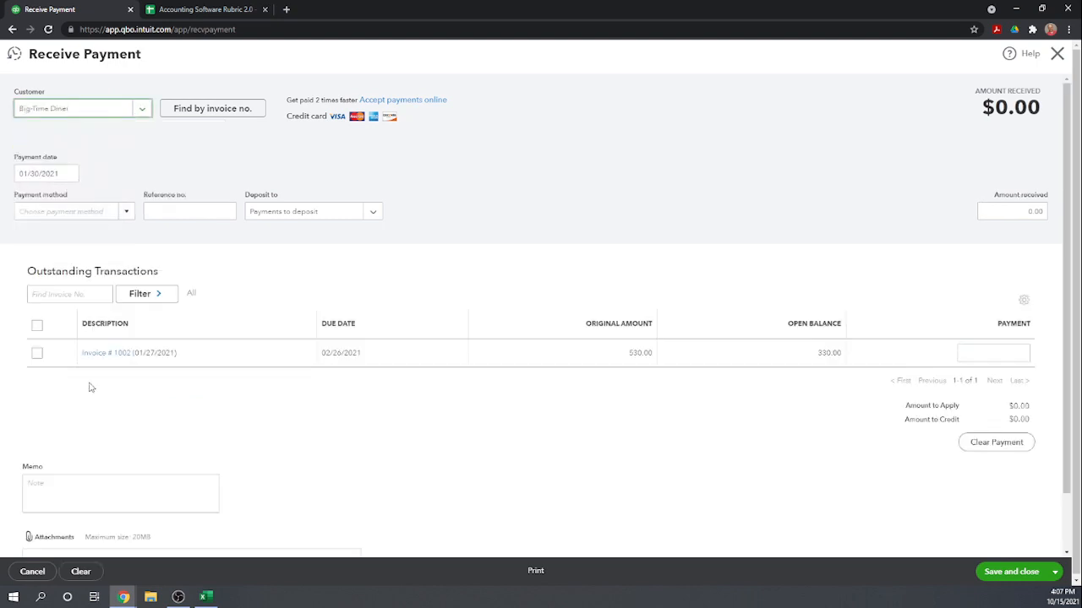
left_click(991, 355)
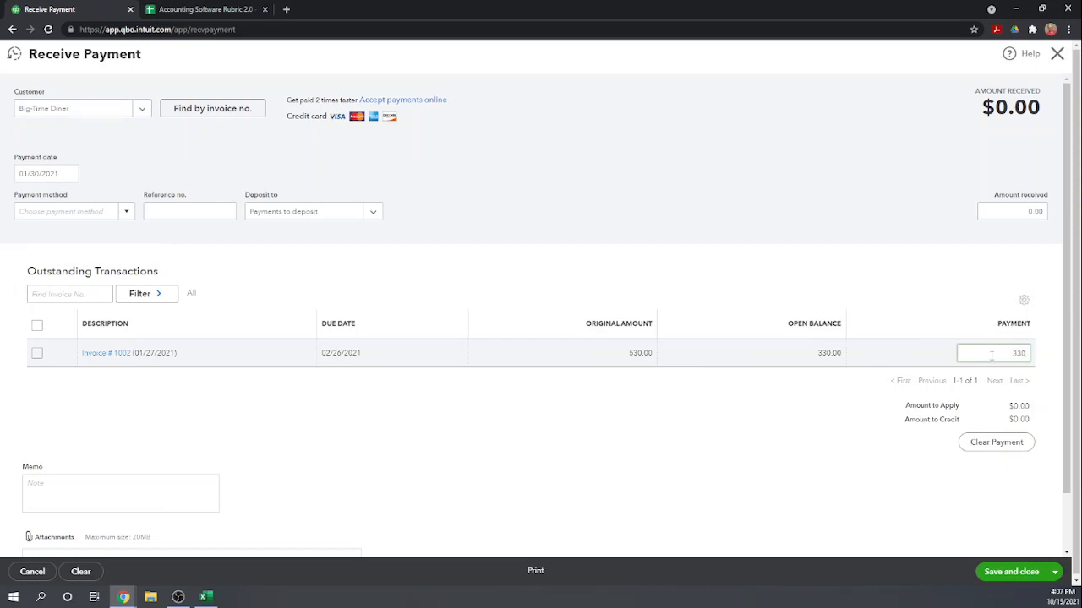
left_click(127, 213)
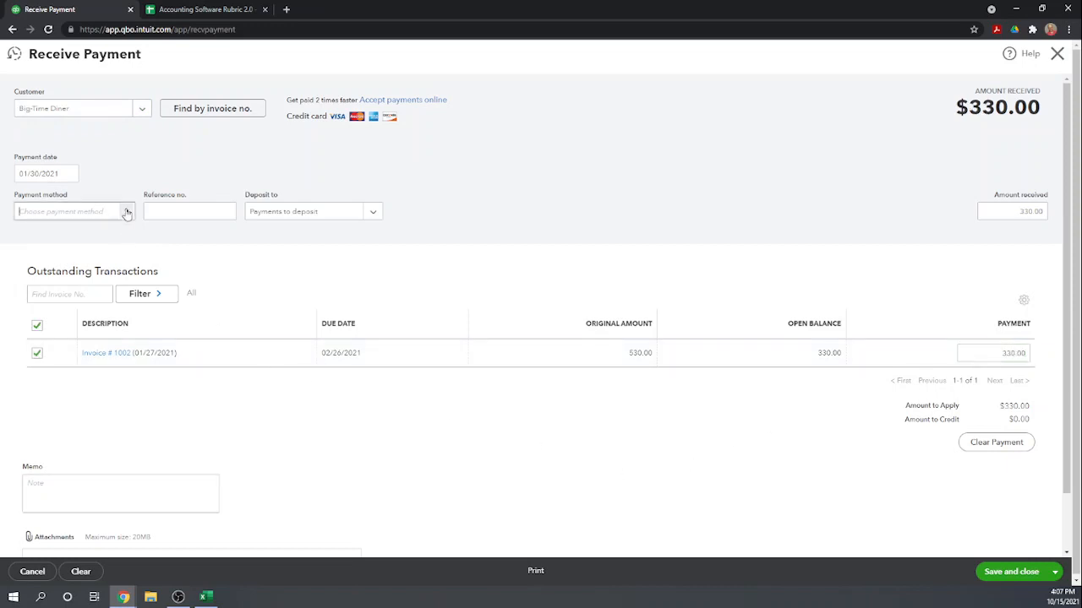
left_click(38, 291)
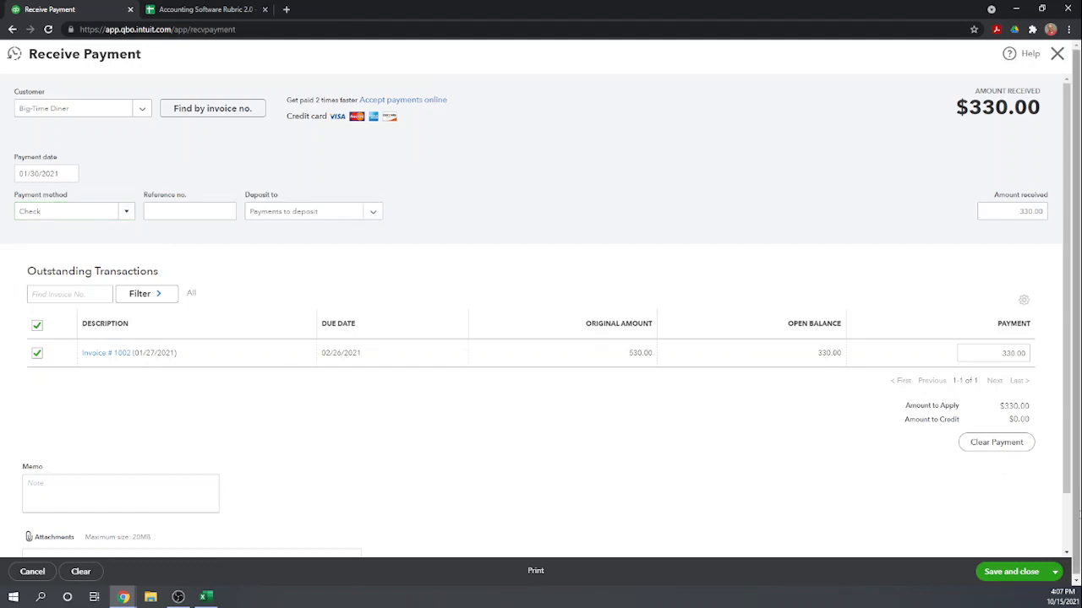
left_click(1018, 572)
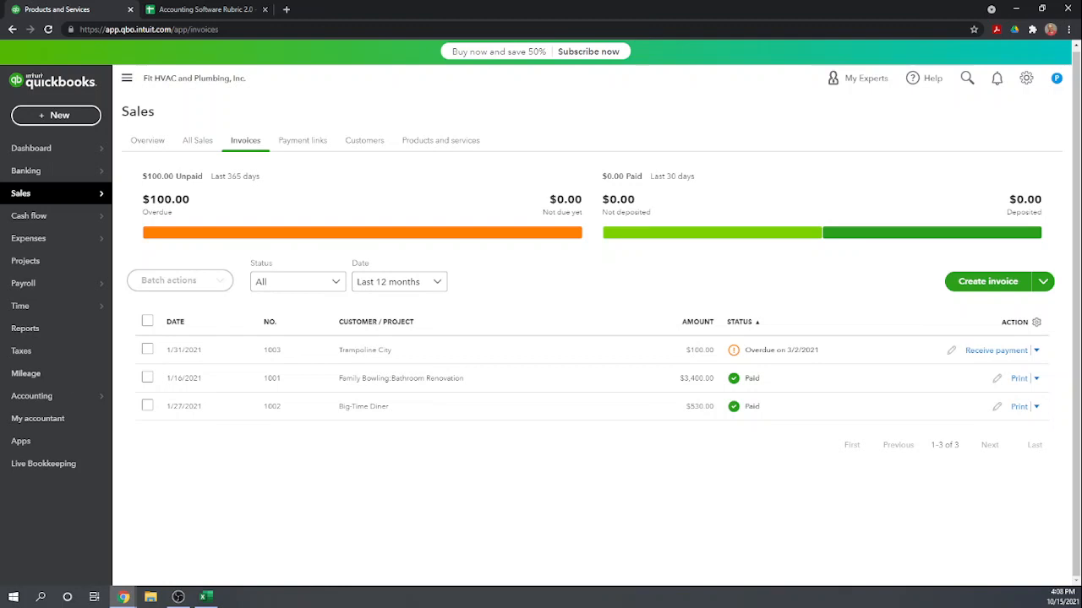
Step: Start a bank deposit including both Big-Time Diner checks, the Family Bowling Bathroom Renovation check and the Walk-in Customer cash receipt
left_click(50, 121)
left_click(442, 184)
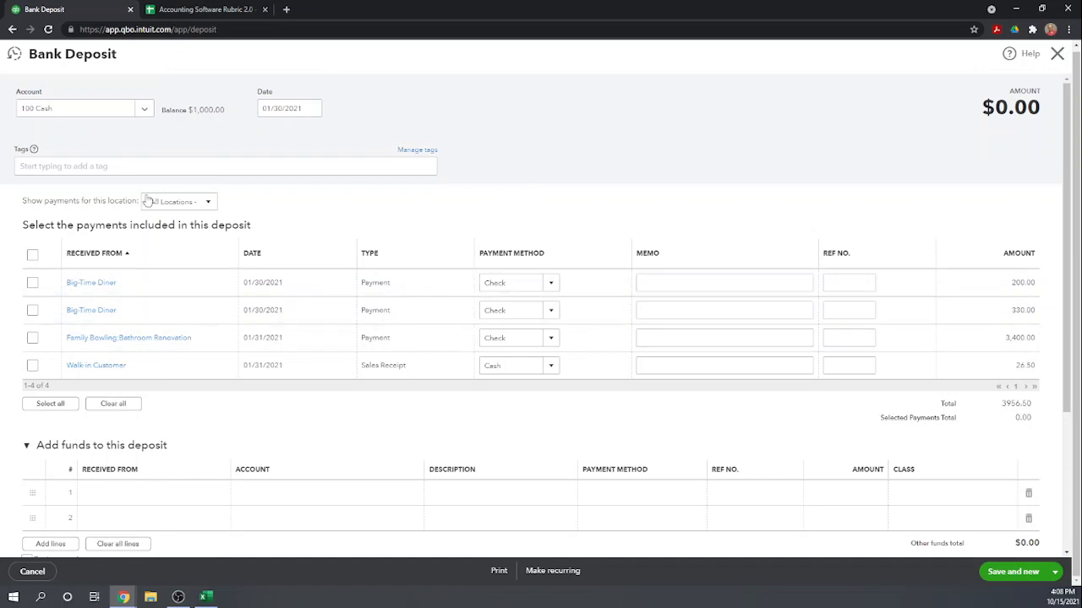
left_click(32, 282)
left_click(32, 310)
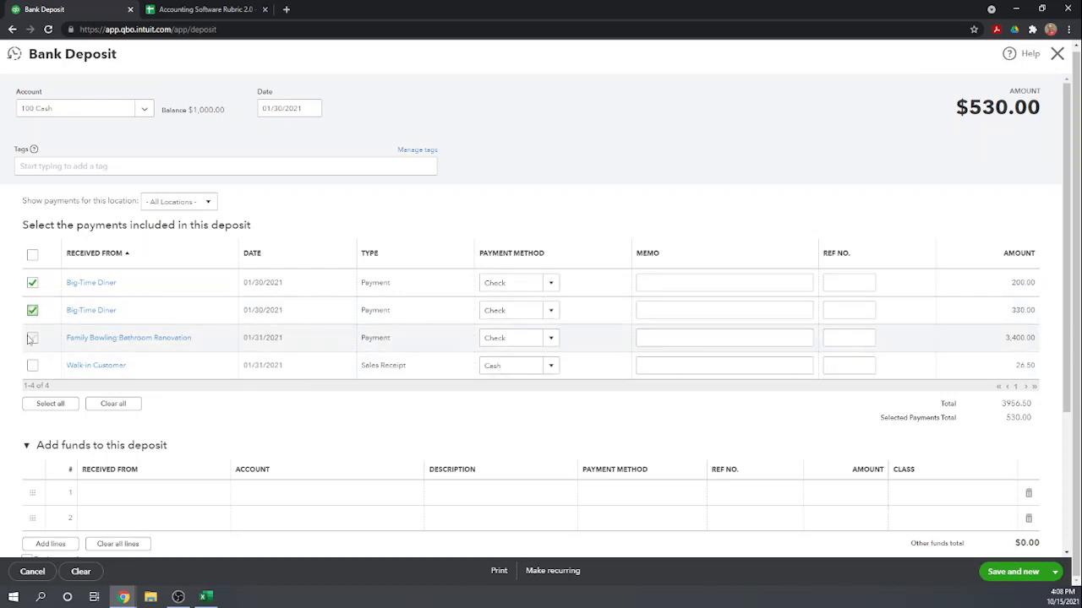
left_click(32, 338)
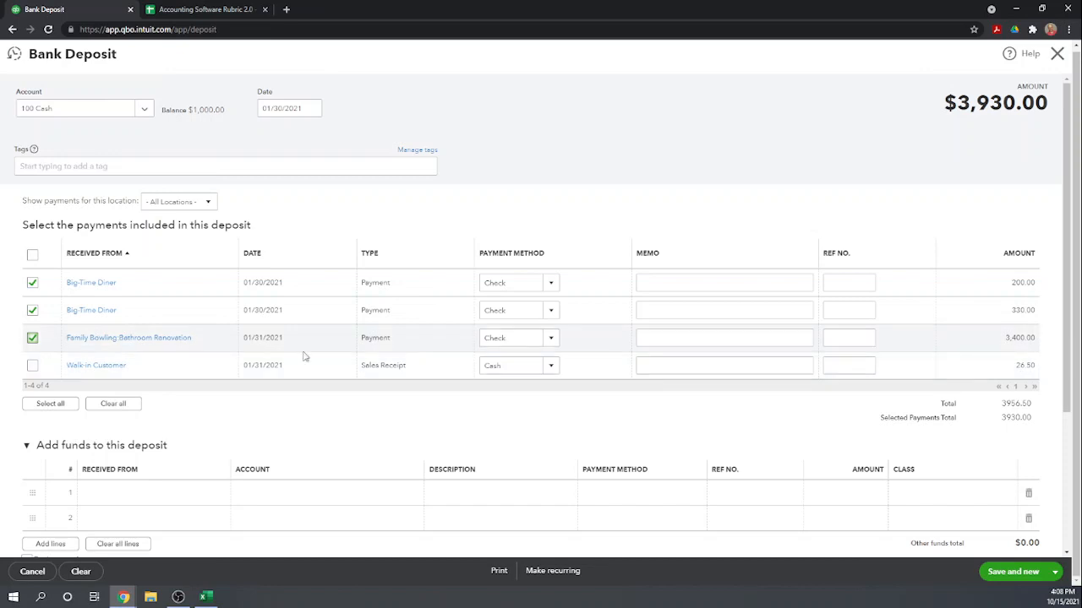
left_click(32, 367)
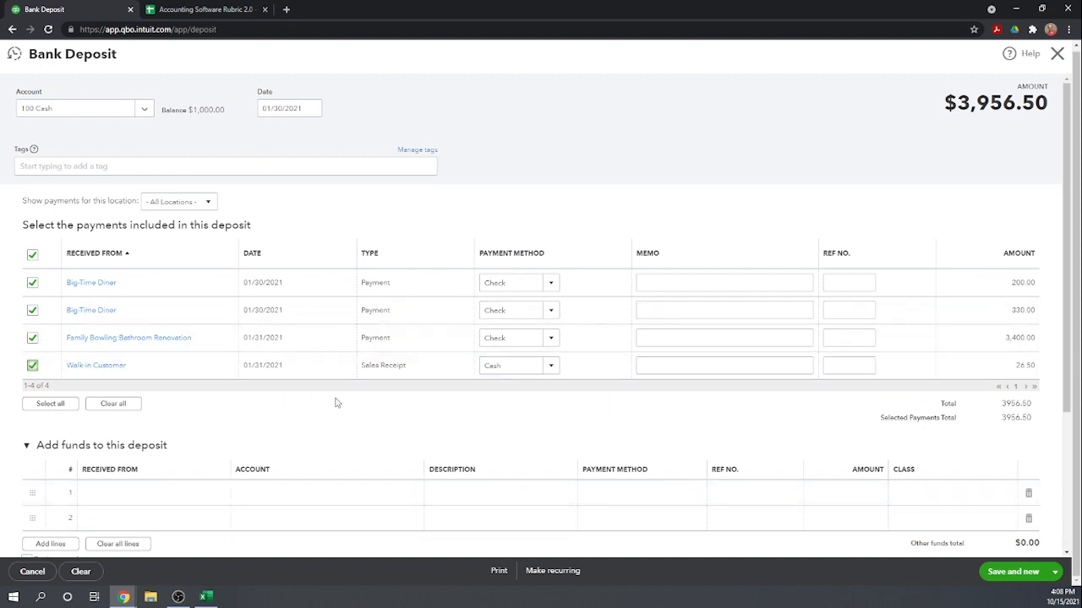
Step: Set the account the deposit's cash back goes to as 110 Checking Account
scroll(334, 403, "down", 1)
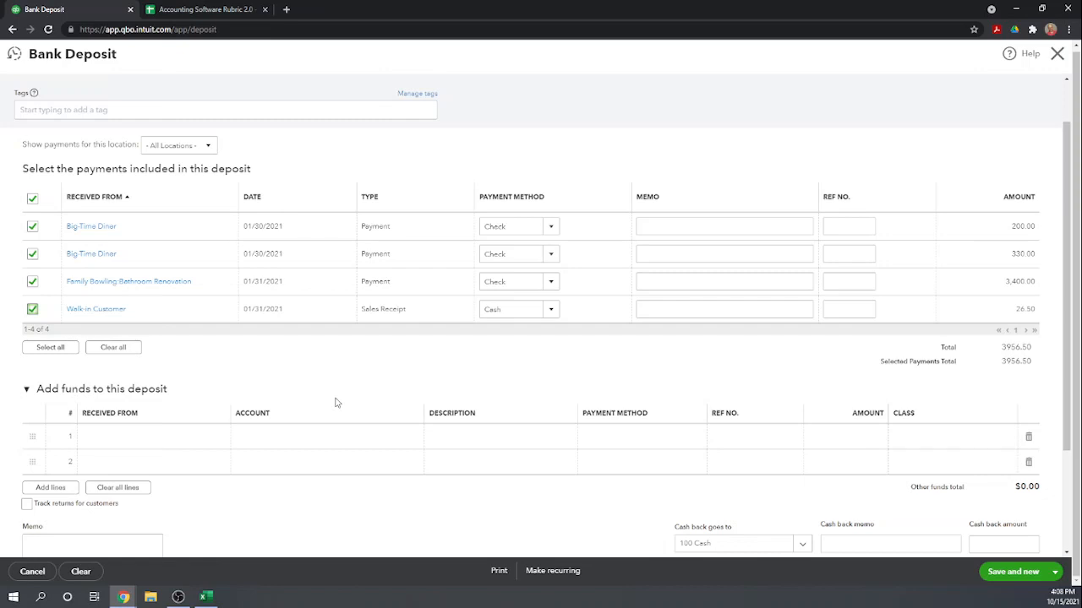
scroll(335, 403, "down", 1)
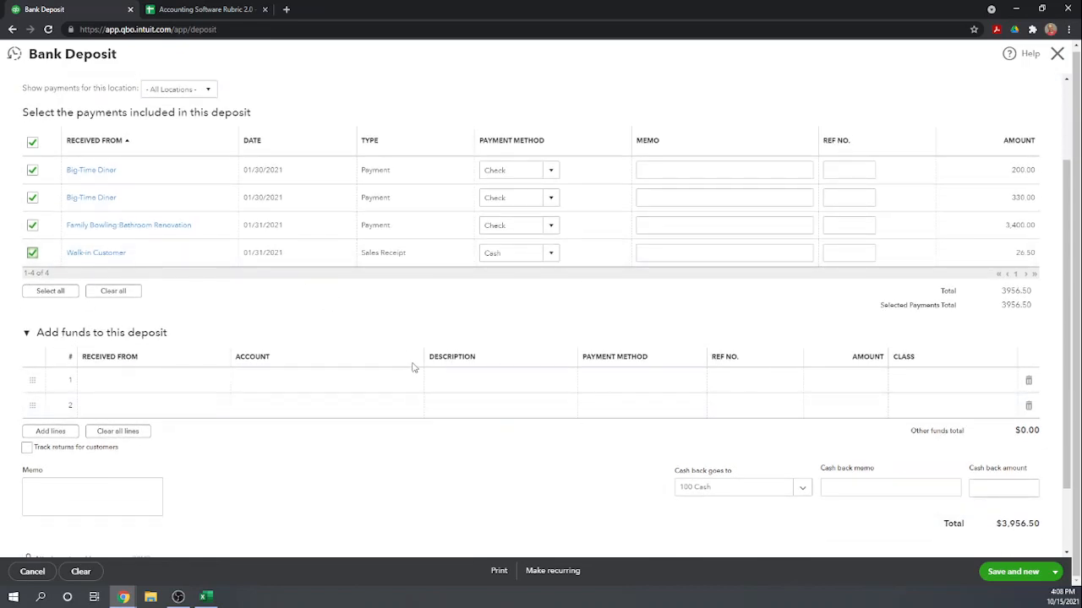
scroll(413, 367, "down", 1)
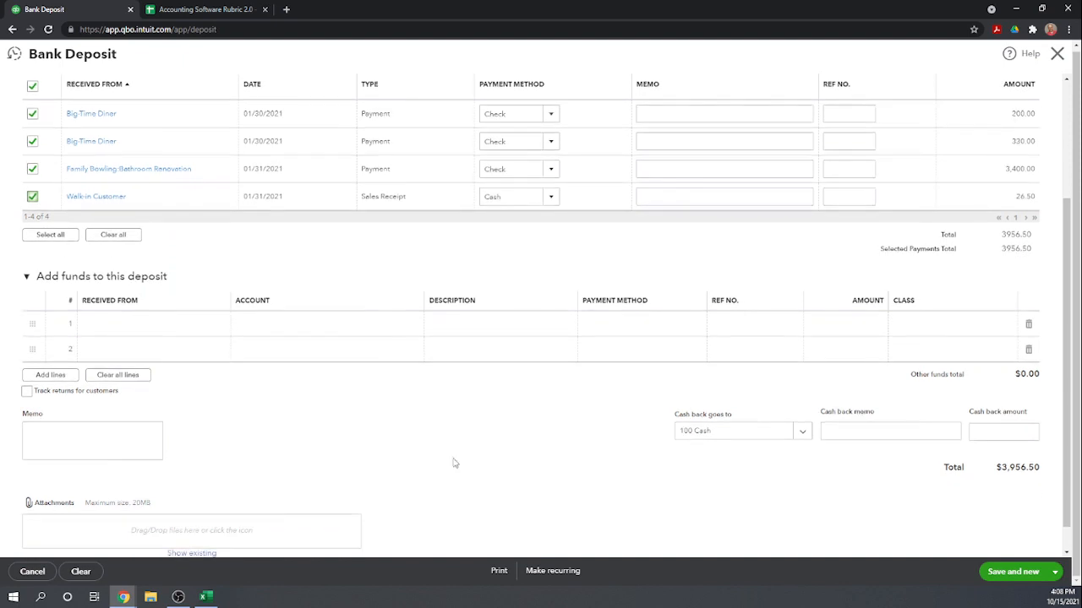
left_click(802, 433)
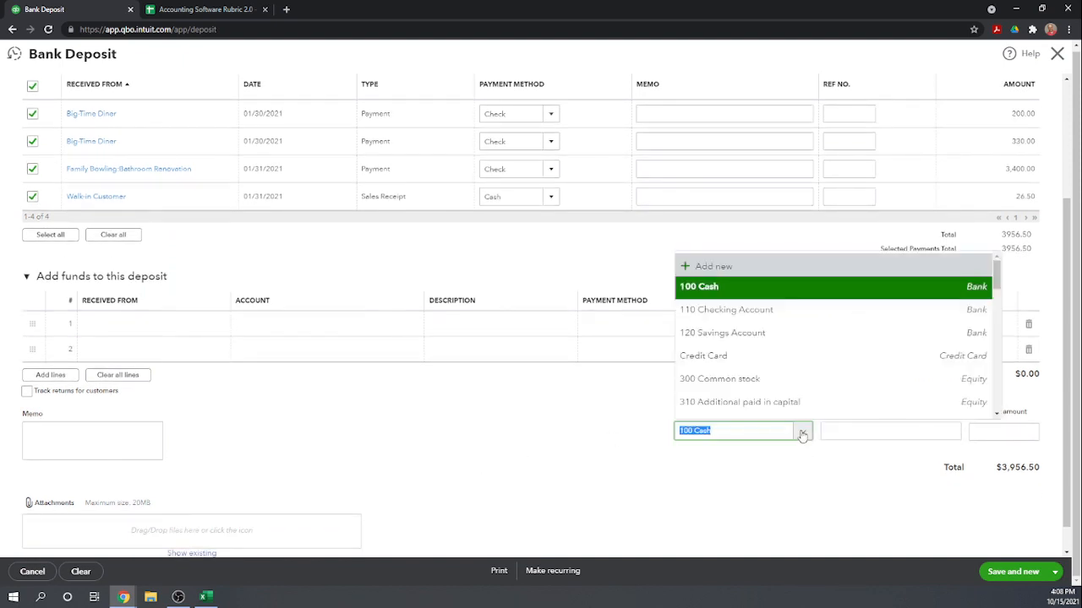
left_click(748, 316)
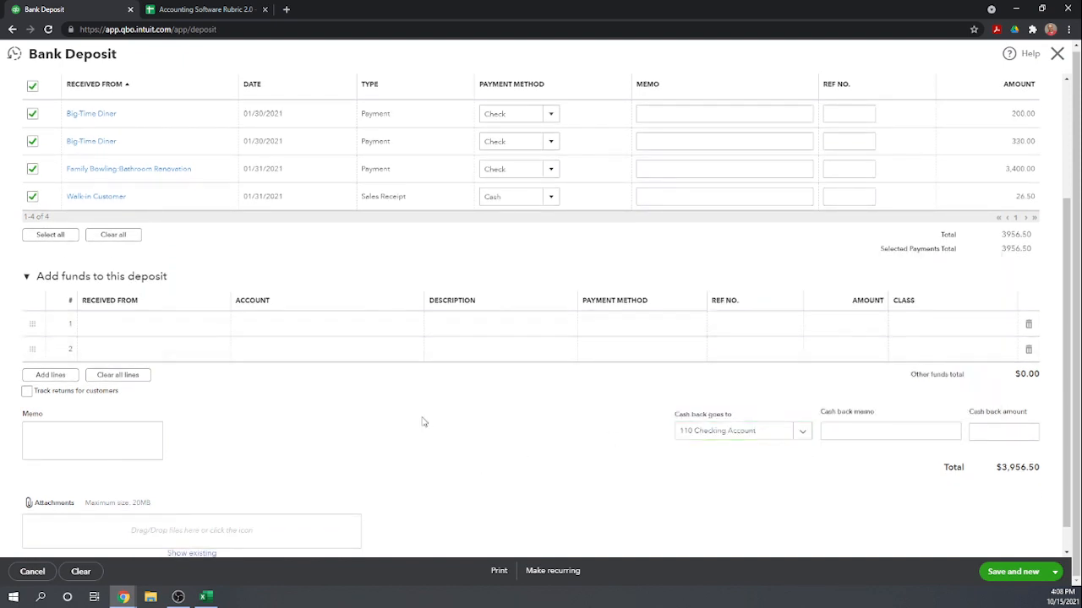
scroll(424, 421, "down", 1)
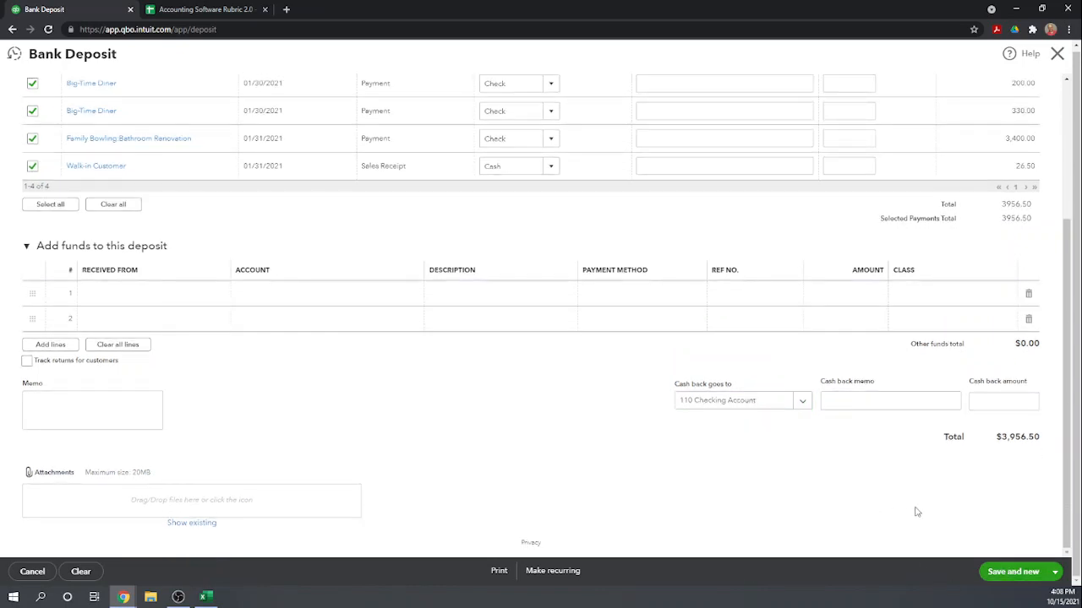
Step: Review the payments included in the bank deposit, and save and close it
scroll(916, 511, "up", 1)
scroll(917, 511, "up", 1)
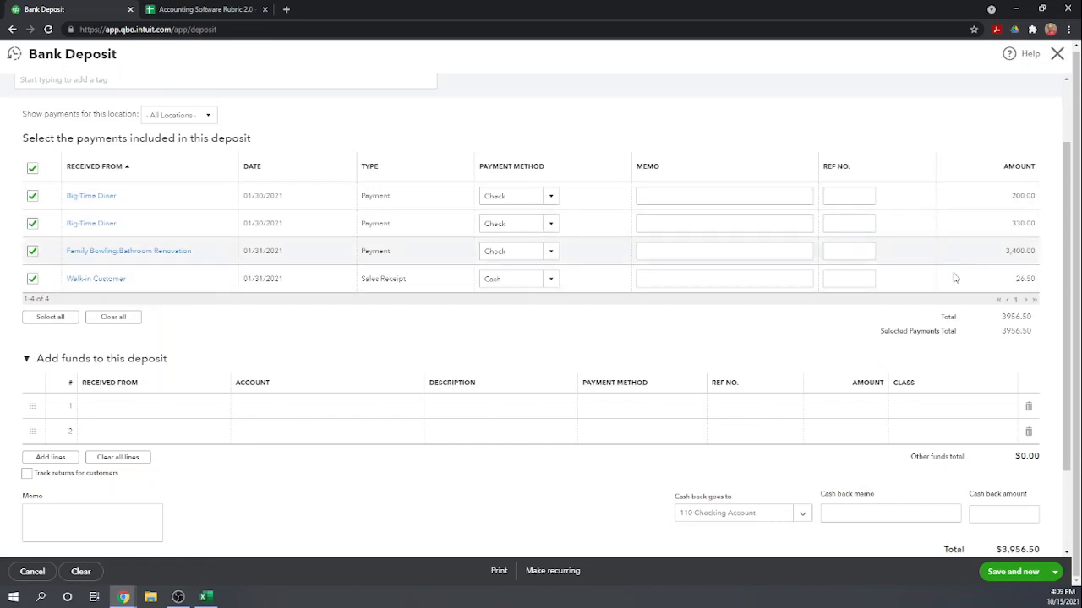
scroll(976, 329, "down", 1)
scroll(977, 329, "down", 1)
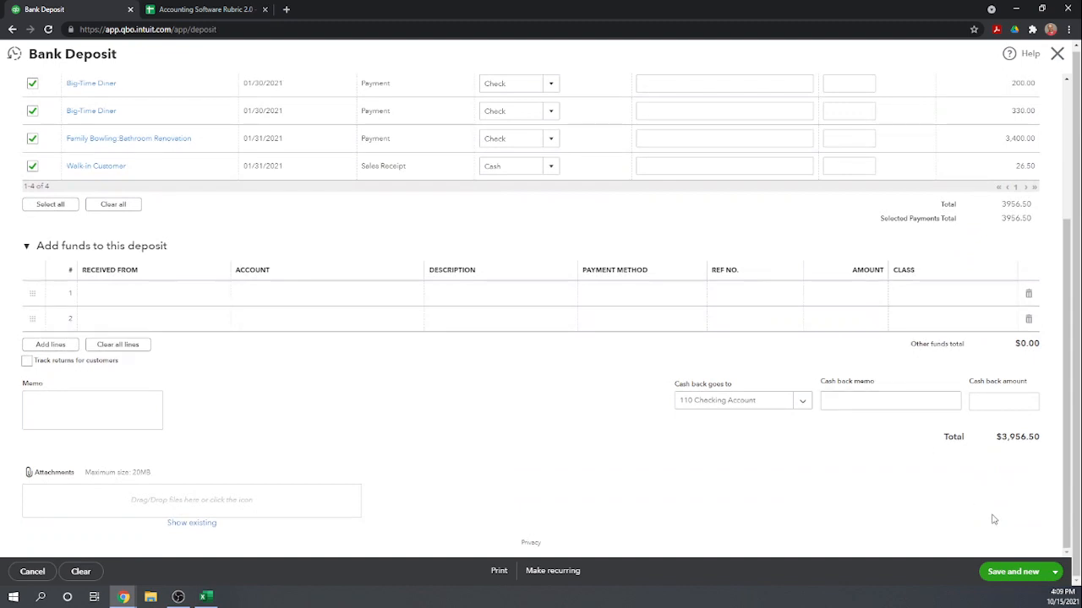
left_click(1054, 572)
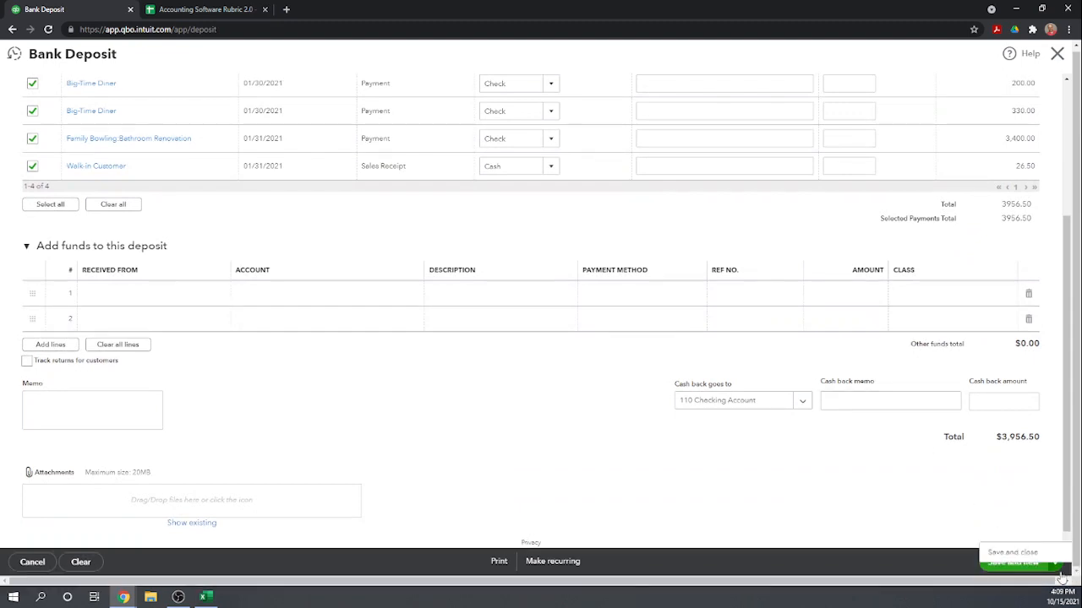
left_click(1008, 554)
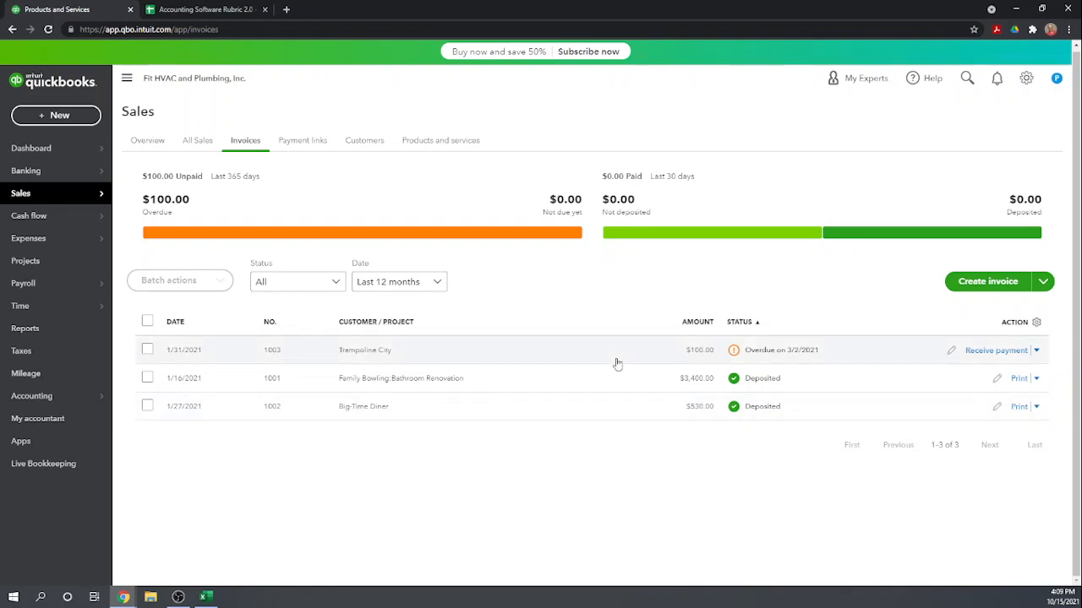
Step: In the Accounting Software Rubric spreadsheet, score 1 for receiving a check, not depositing it, and issuing a sales receipt (F75:F77)
left_click(186, 11)
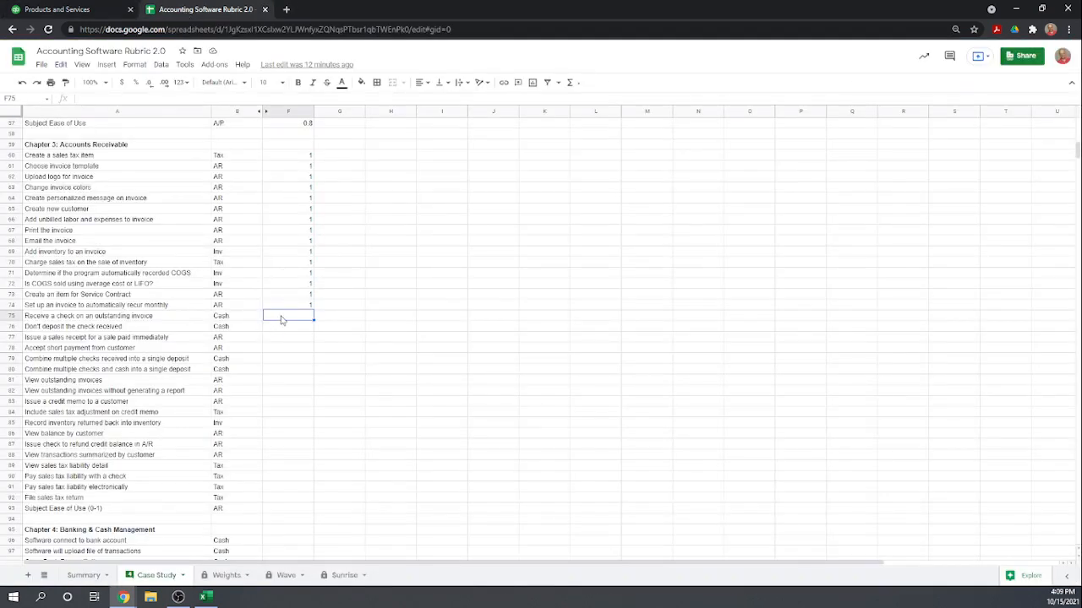
type("1")
key("Return")
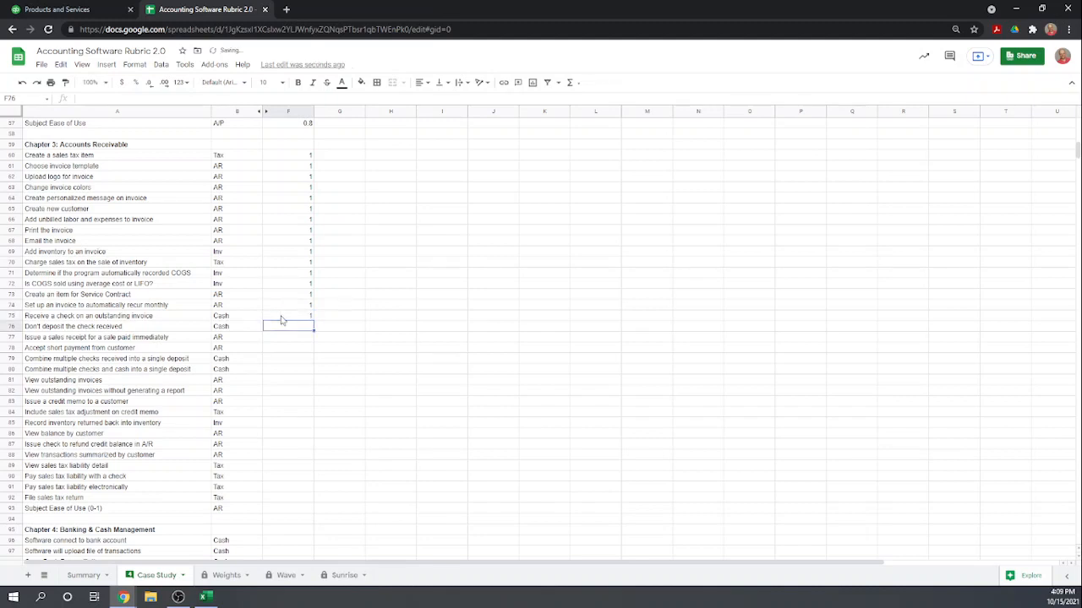
type("1")
key("Return")
type("1")
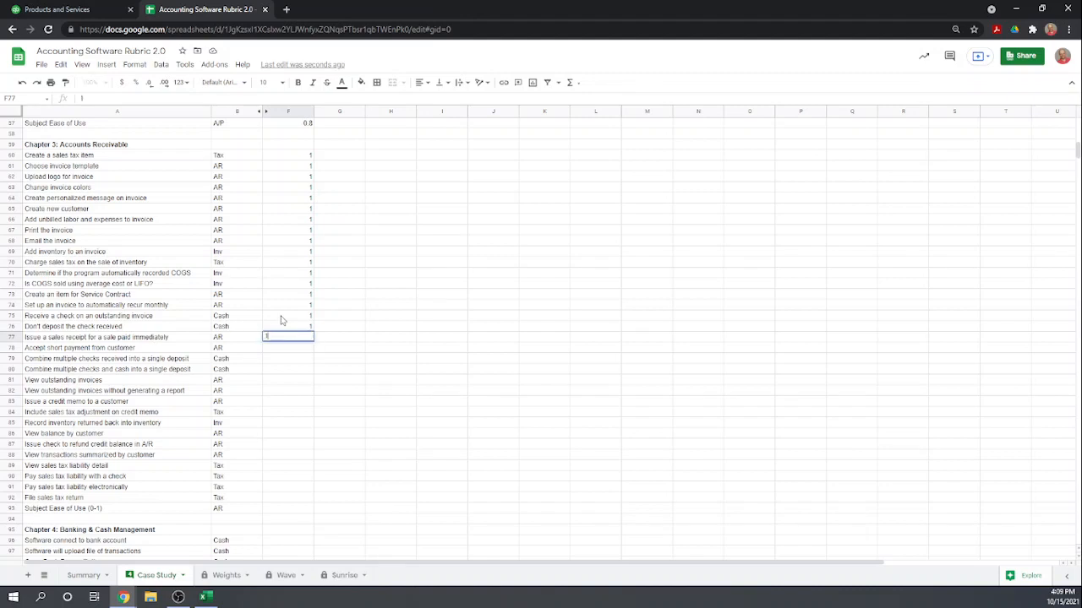
key("Return")
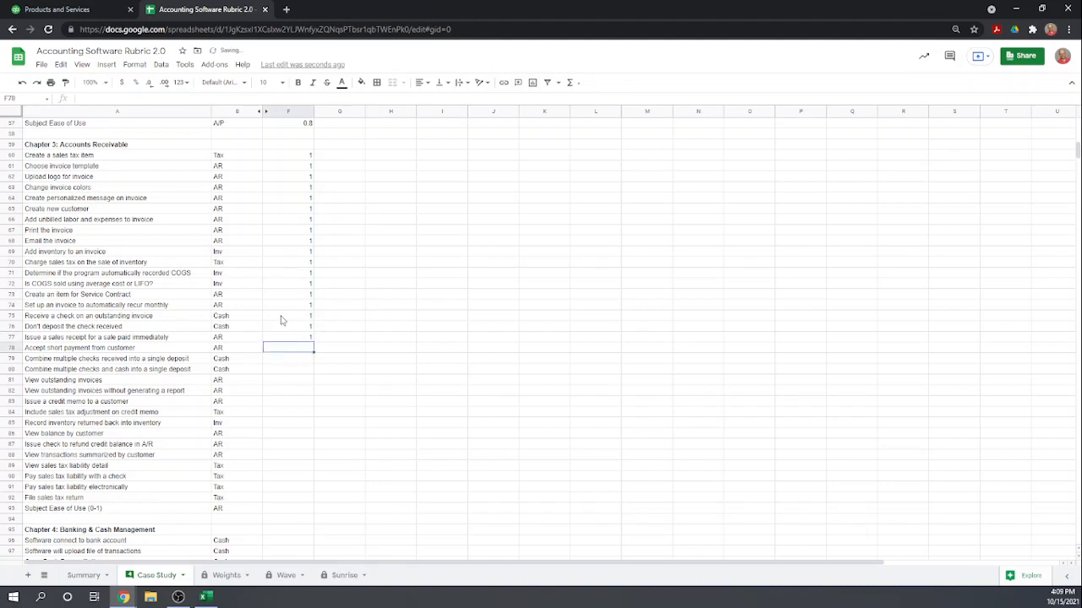
Step: Score 1 for accepting a short payment and for both combined-deposit criteria in F78:F80
type("1")
key("Return")
type("1")
key("Return")
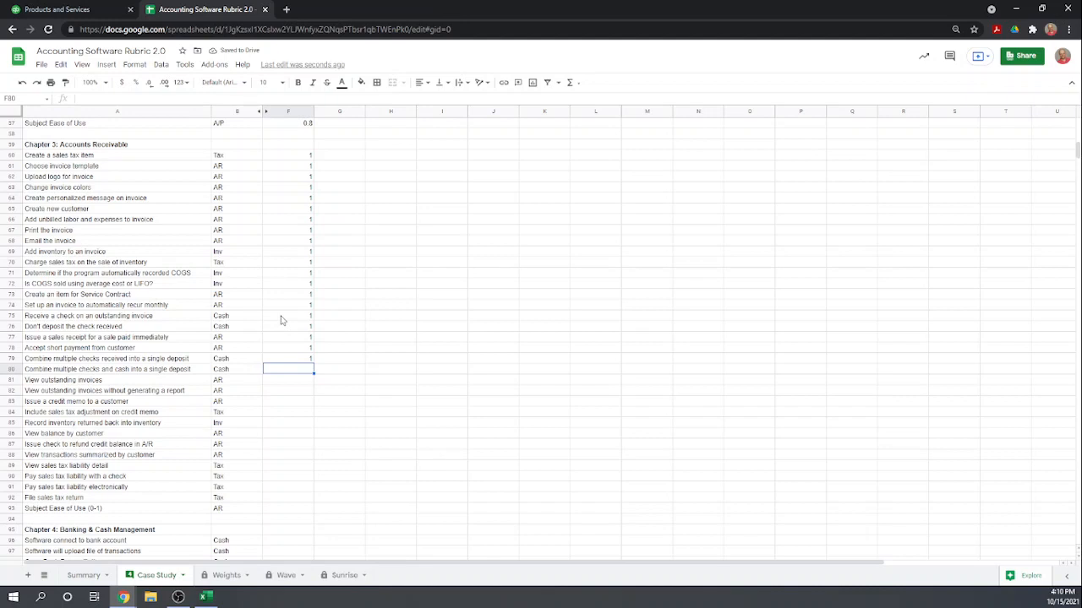
type("1")
key("Return")
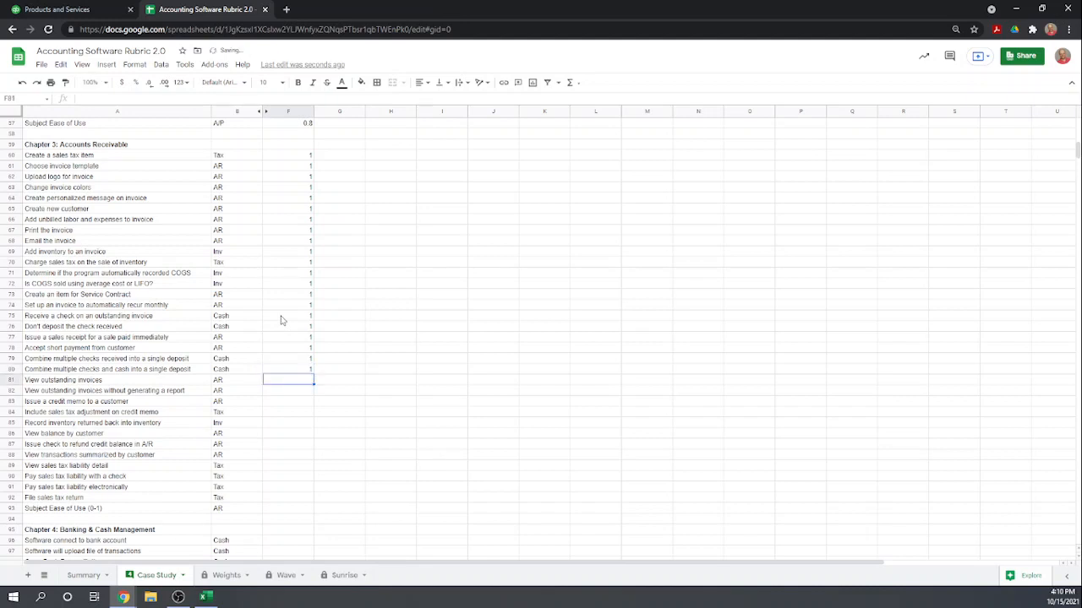
Step: Score 1 for viewing outstanding invoices and for viewing them without generating a report, in F81:F82
type("1")
key("Return")
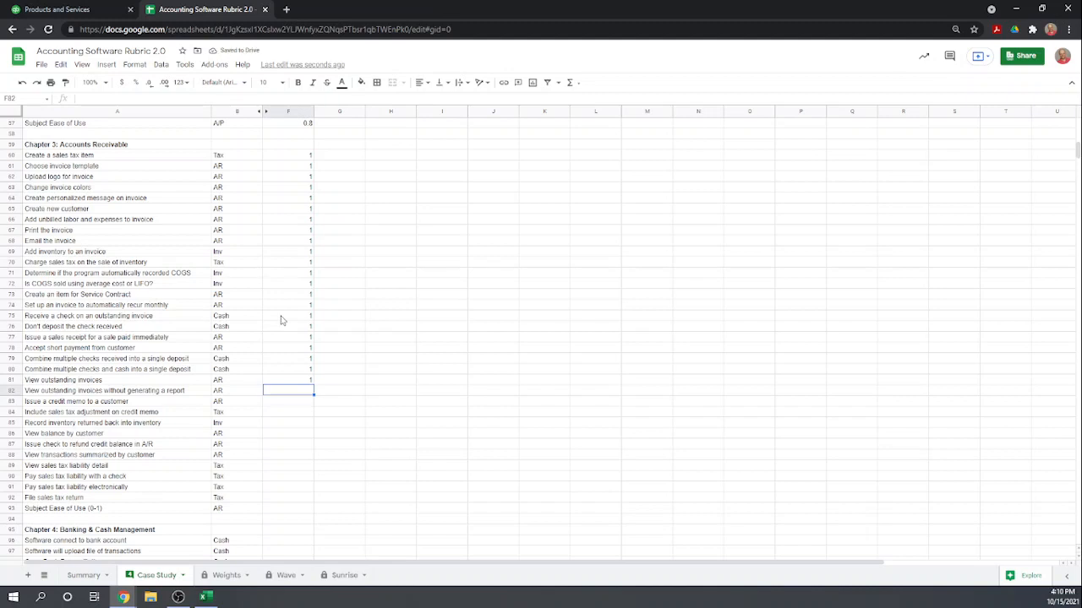
type("1")
key("Return")
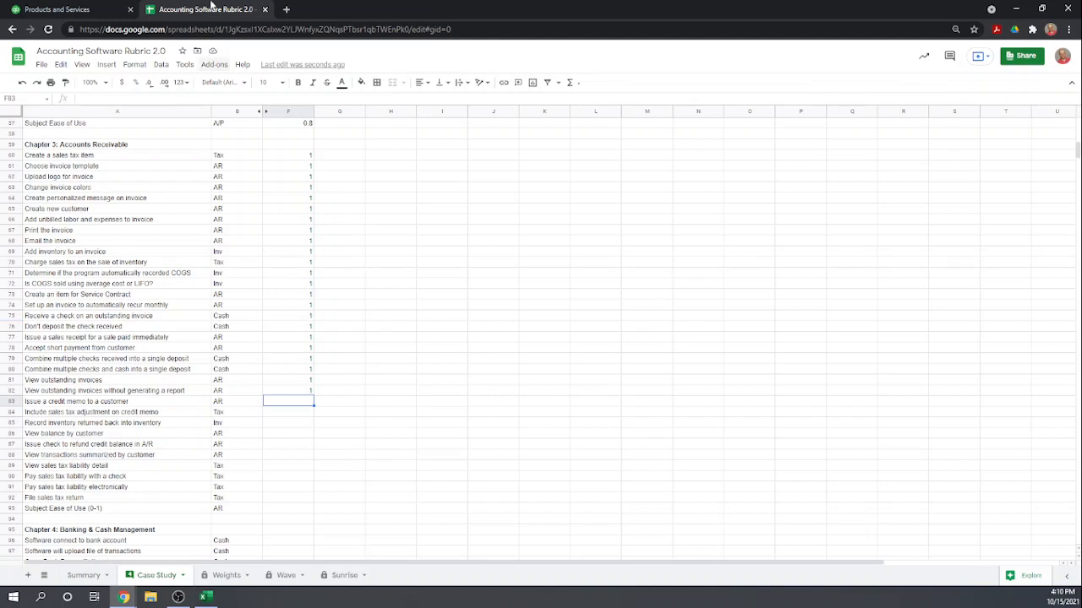
Step: Switch back to QuickBooks Online and start a new credit memo
left_click(90, 10)
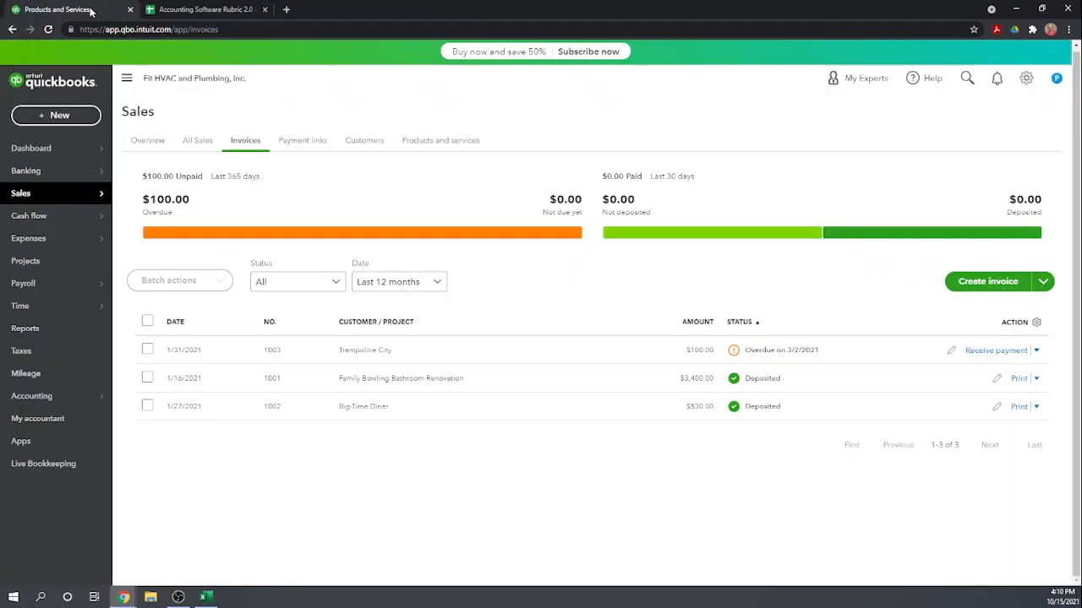
left_click(59, 115)
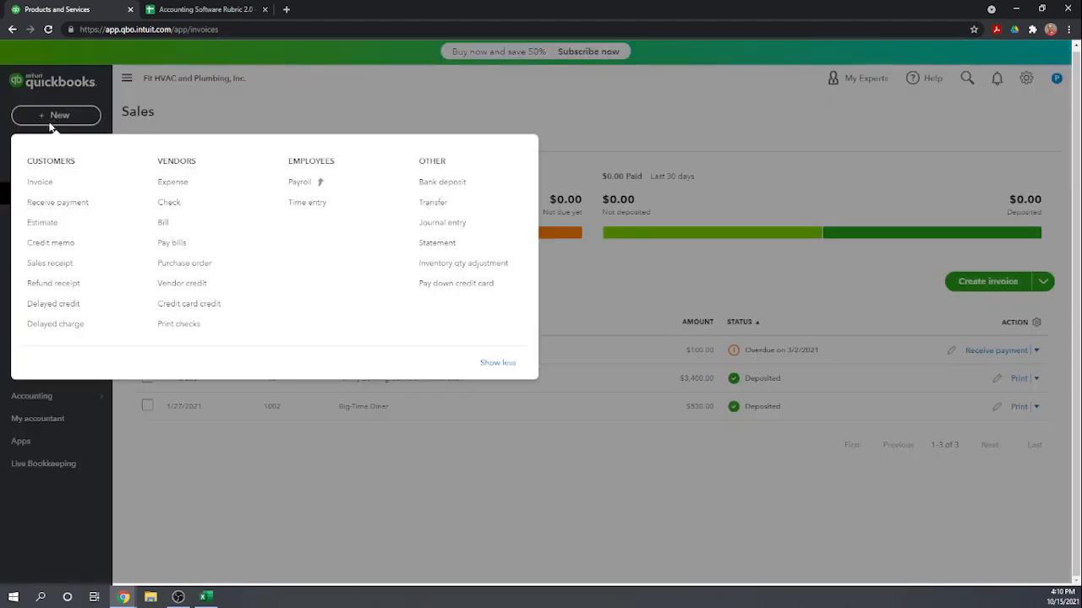
left_click(57, 244)
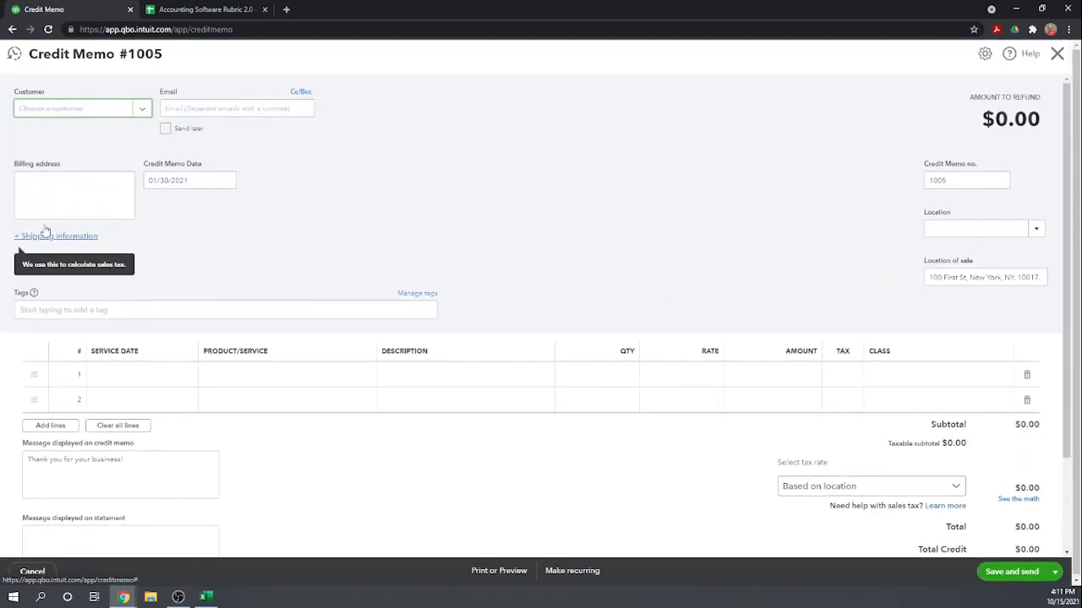
Step: Set the credit memo's customer to Big-Time Diner, its date to 02/05/2021 and its location to New York
left_click(144, 112)
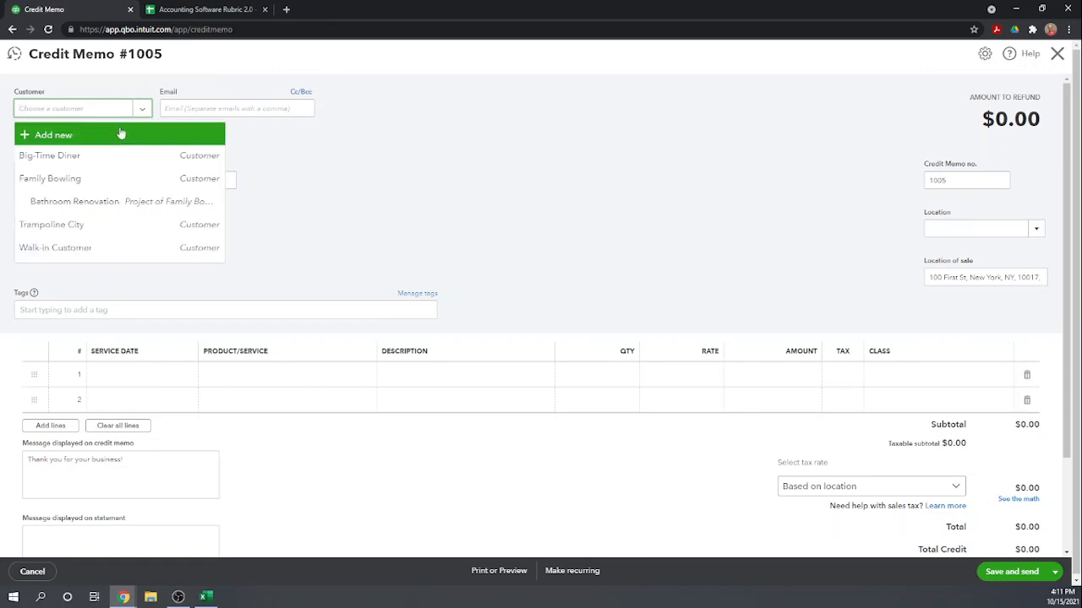
left_click(74, 157)
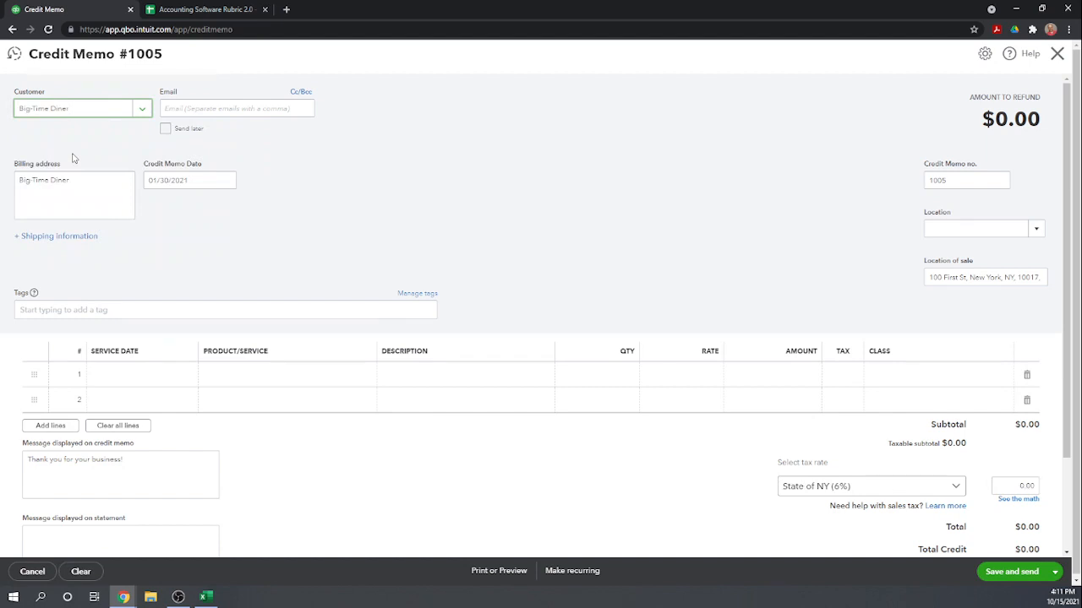
left_click(212, 180)
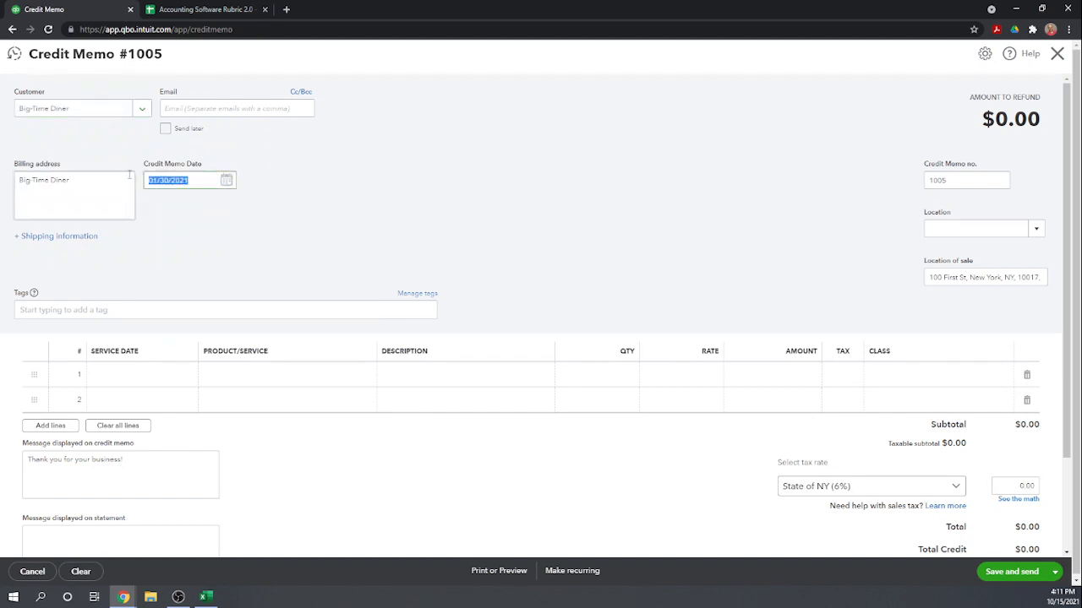
type("02/05/2021")
key("Tab")
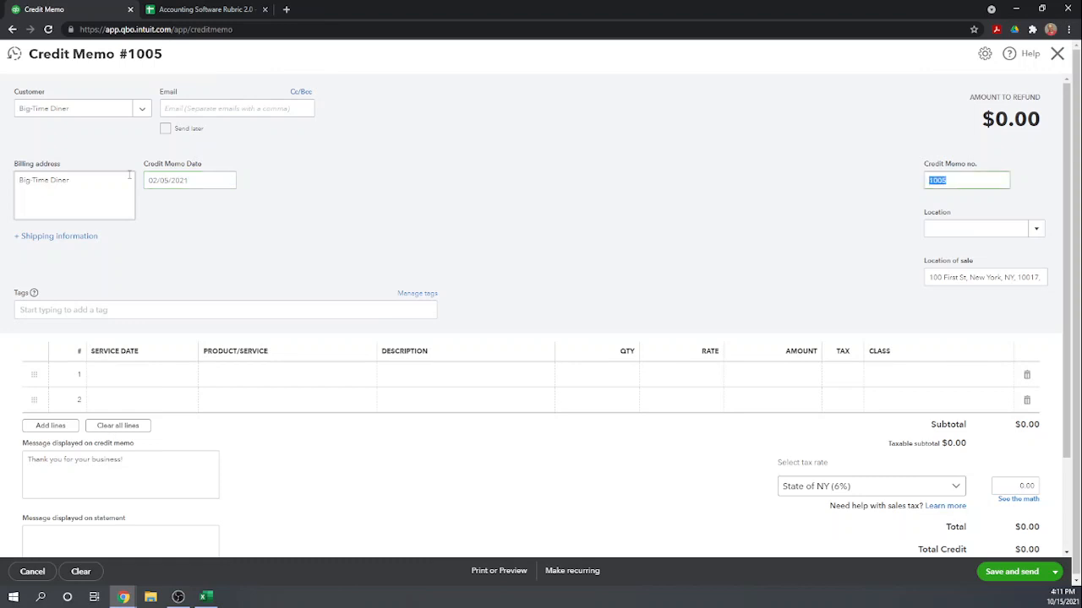
left_click(1038, 229)
left_click(946, 293)
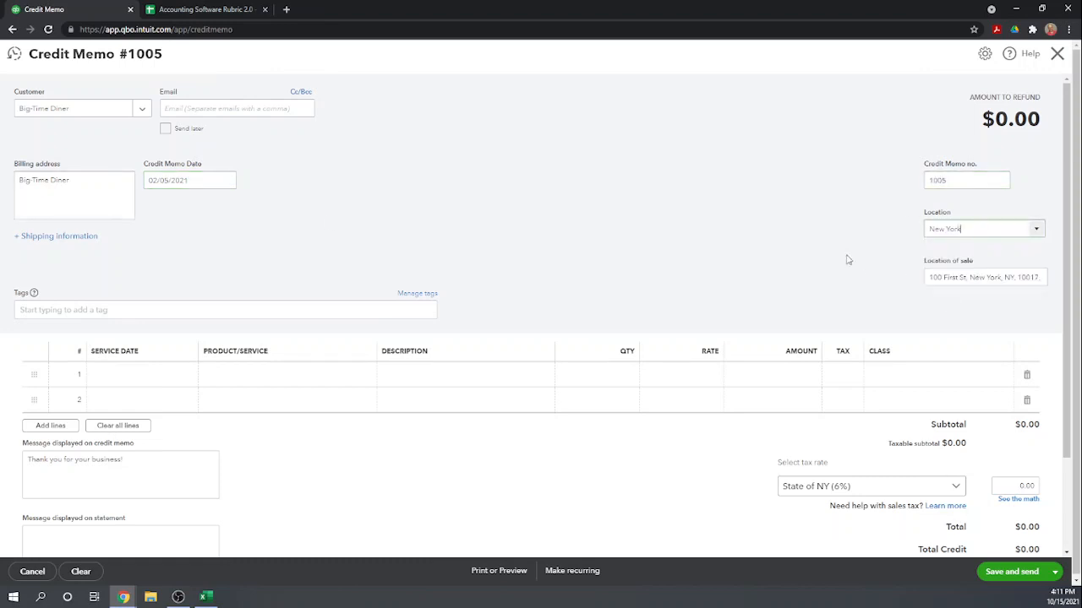
Step: Fill in the first line with service date 02/05/2021, product Plumbing Widgets and quantity 2
scroll(801, 243, "down", 1)
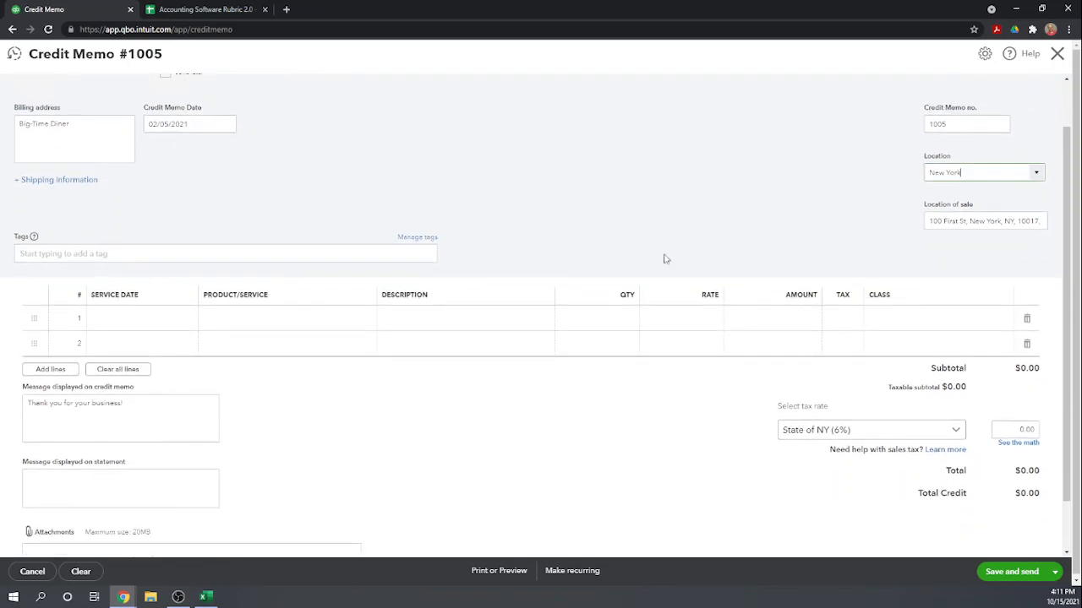
left_click(139, 321)
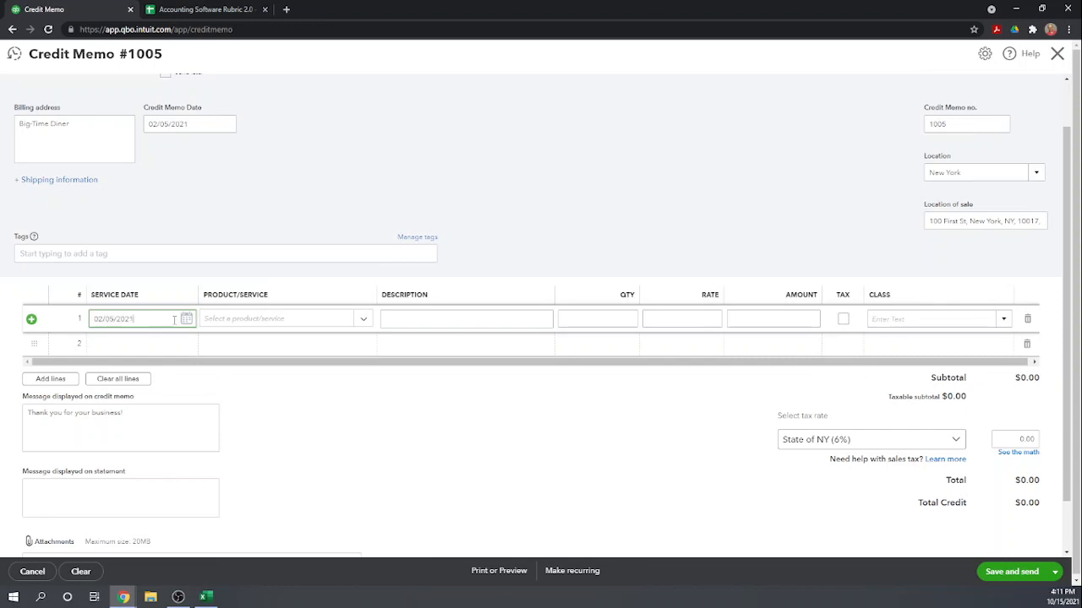
key("Tab")
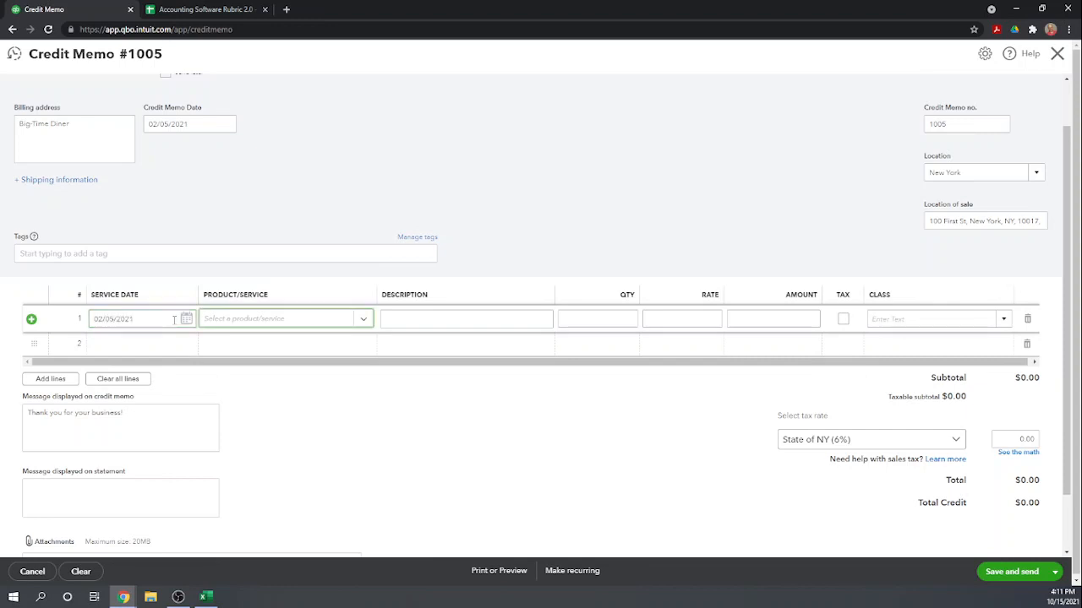
type("plumbing Widgets")
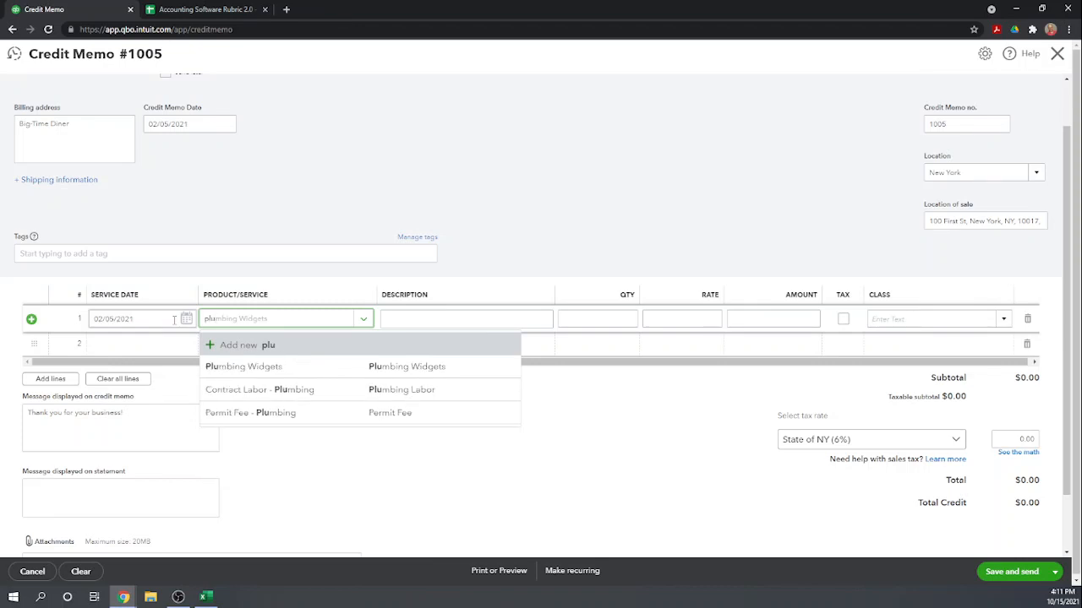
left_click(235, 366)
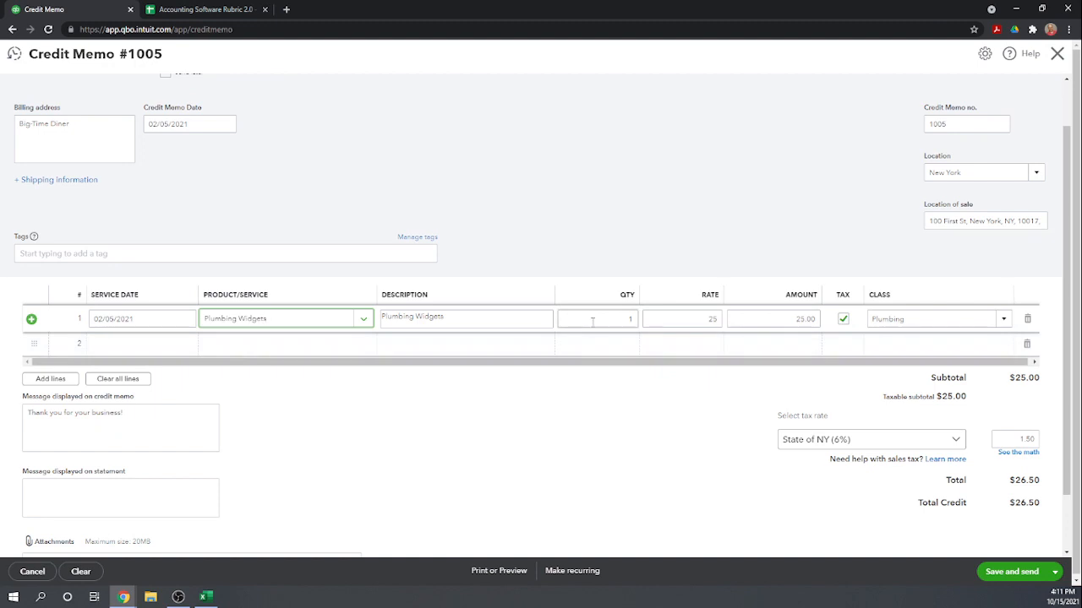
left_click(617, 320)
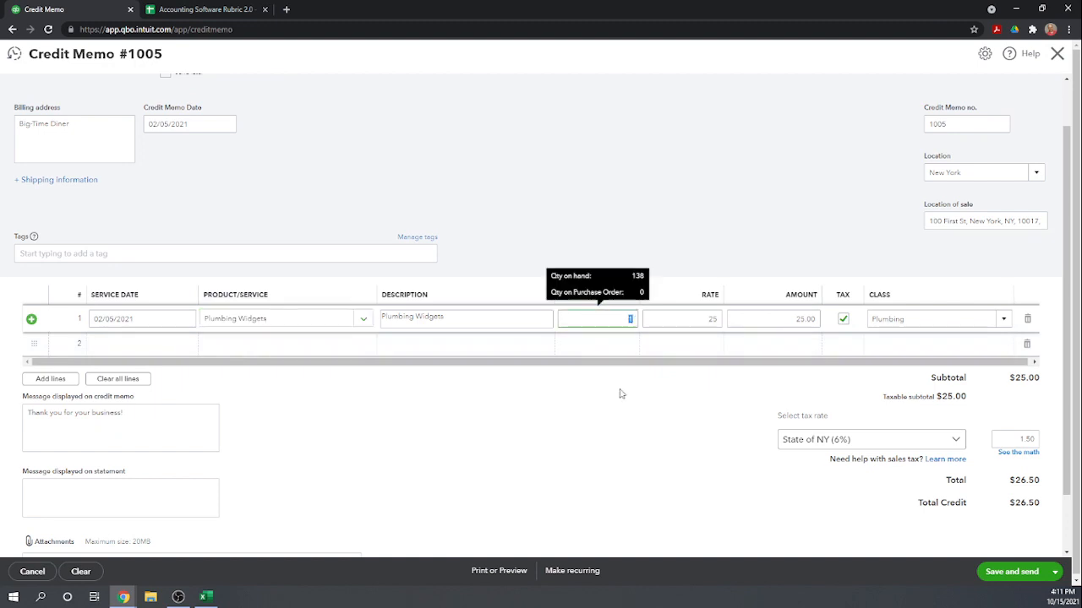
type("2")
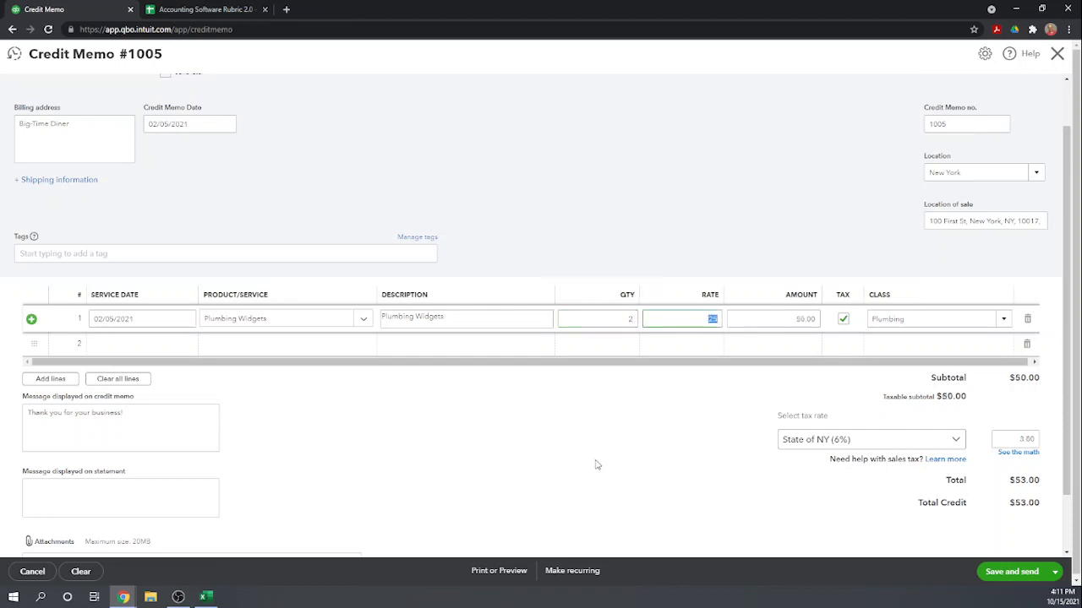
key("Tab")
Step: Save the credit memo and close it without sending
scroll(653, 442, "down", 1)
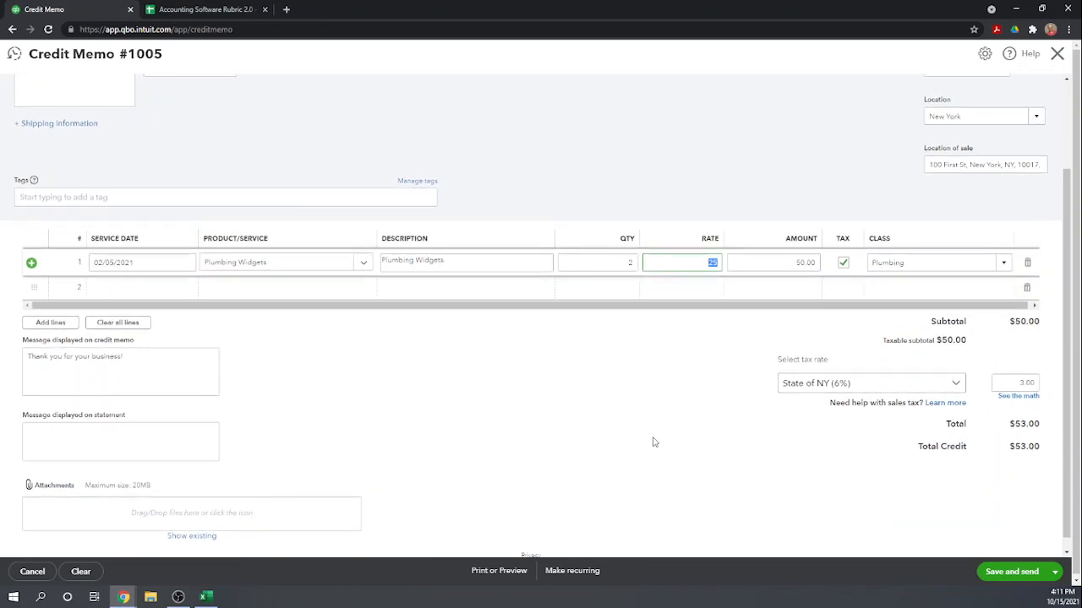
left_click(1055, 574)
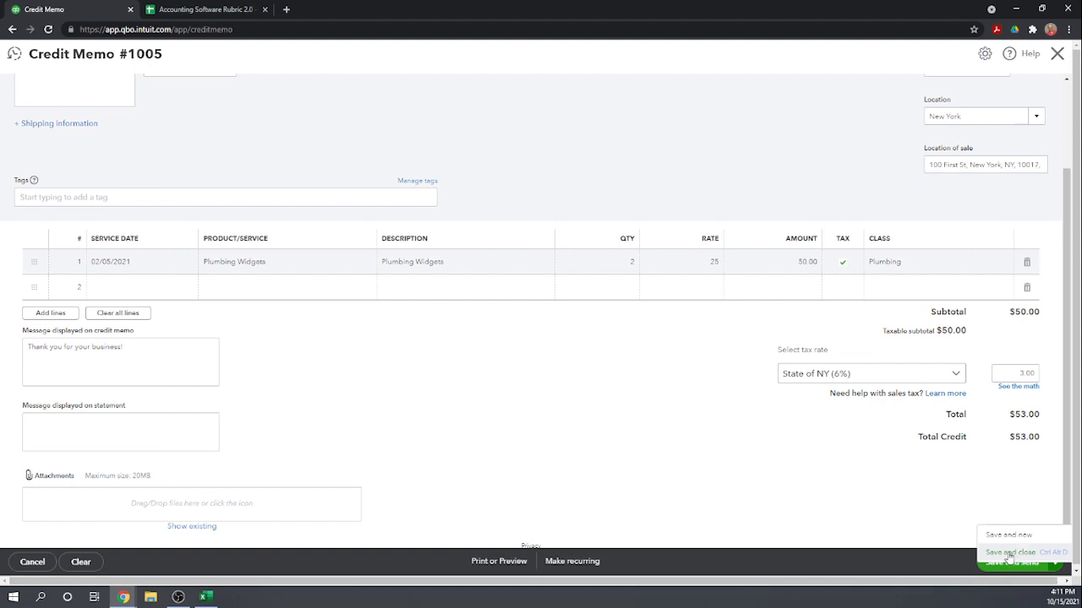
left_click(1008, 552)
left_click(1012, 572)
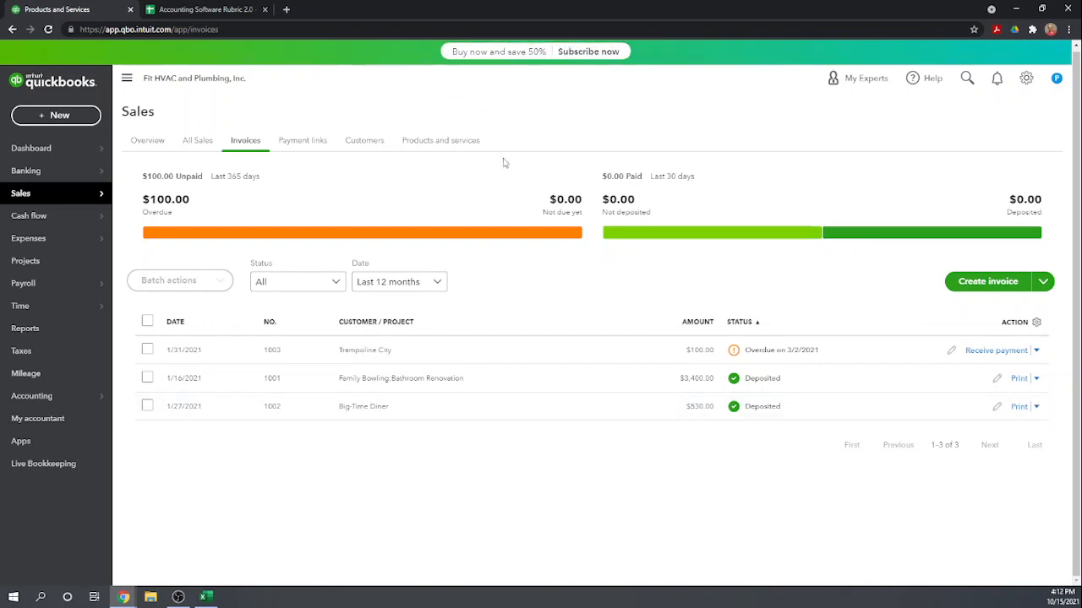
Step: Find Plumbing Widgets in the products and services list and run its report
mouse_move(52, 197)
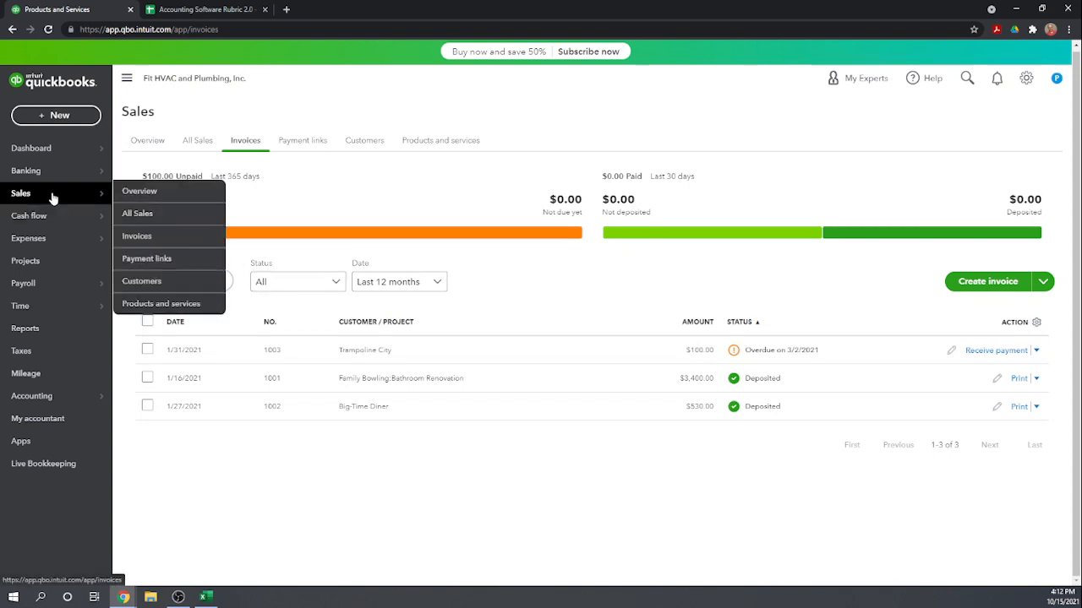
left_click(155, 303)
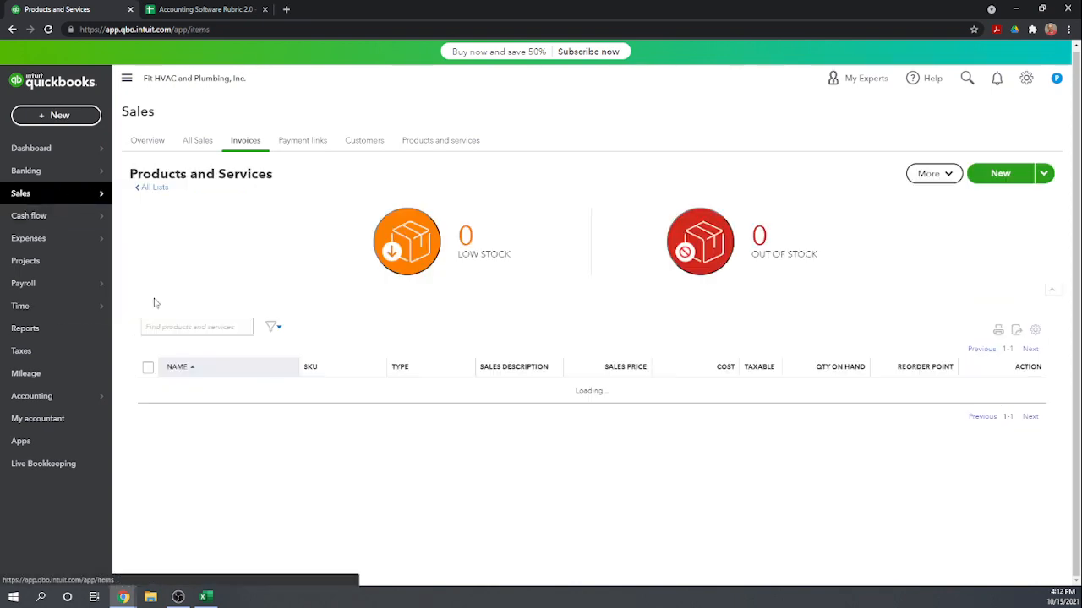
scroll(524, 278, "down", 2)
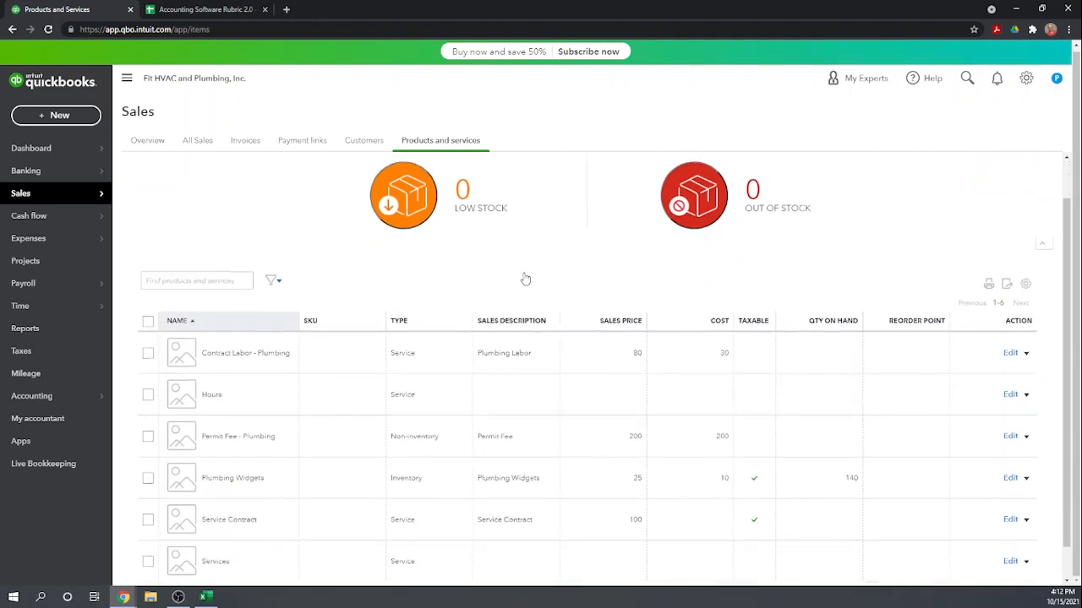
scroll(525, 279, "down", 2)
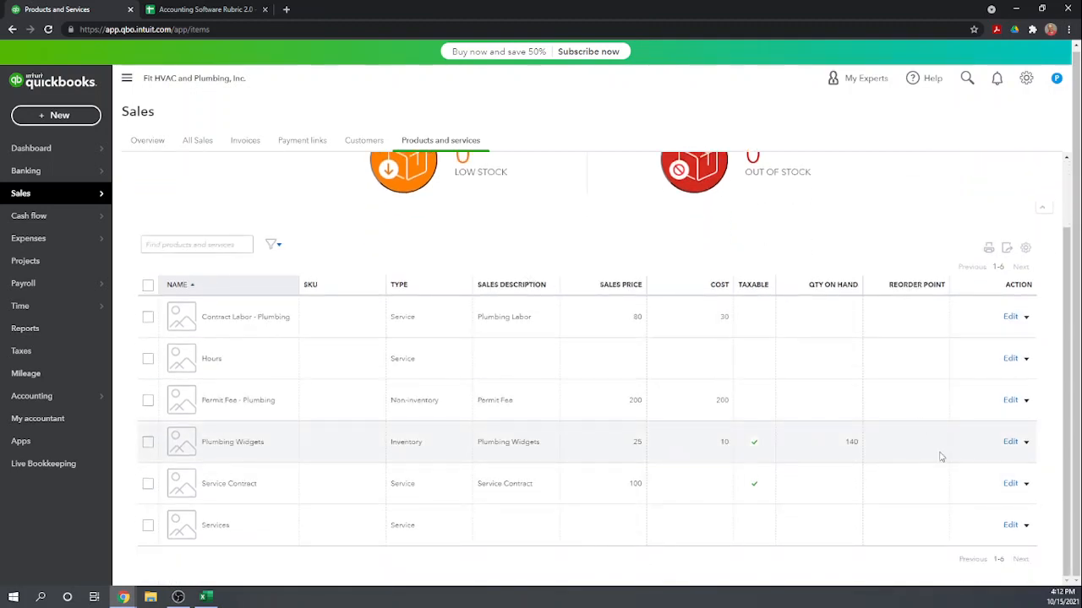
left_click(1026, 442)
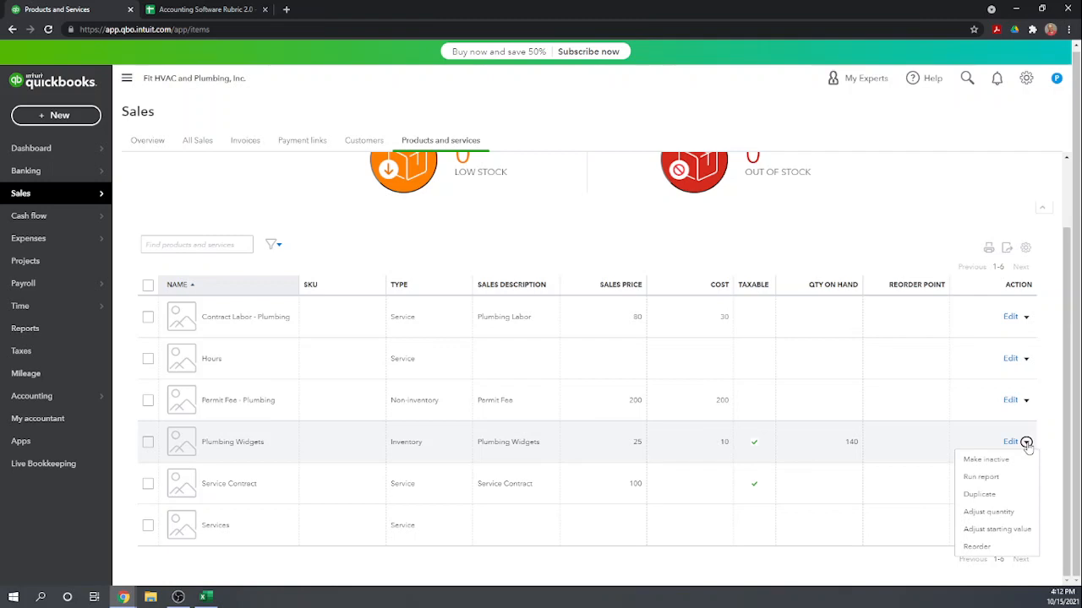
left_click(993, 478)
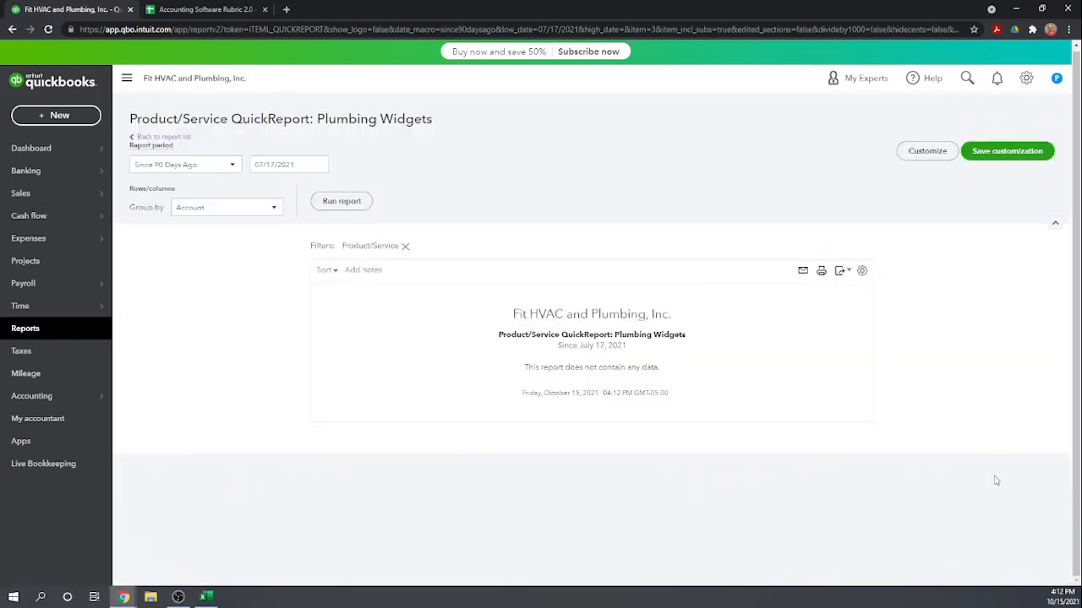
Step: Set the Plumbing Widgets report period to This Year and rerun the report
left_click(233, 165)
scroll(219, 197, "up", 3)
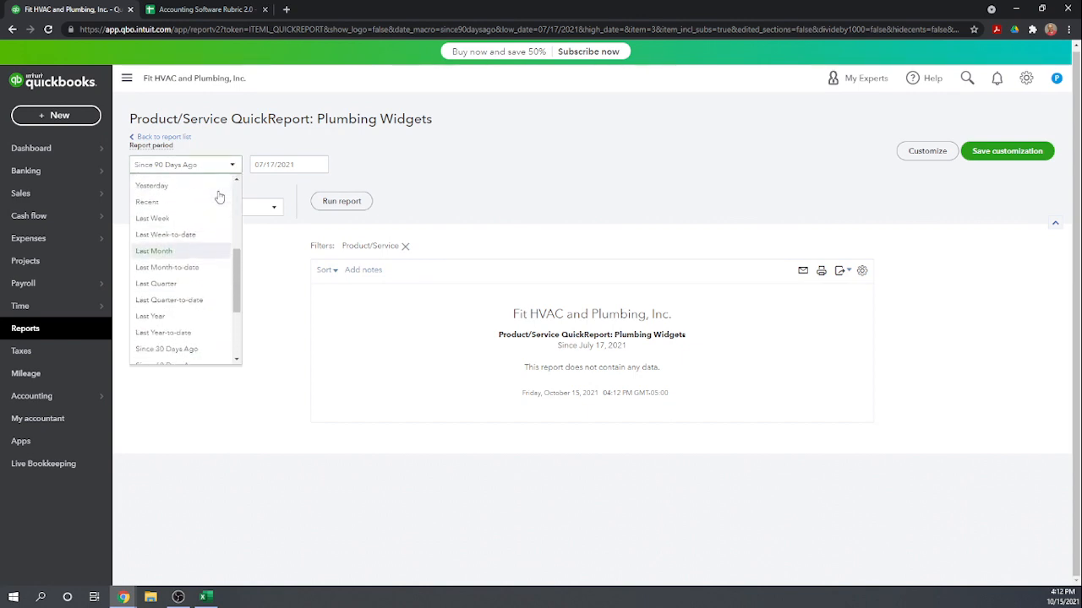
scroll(218, 197, "up", 2)
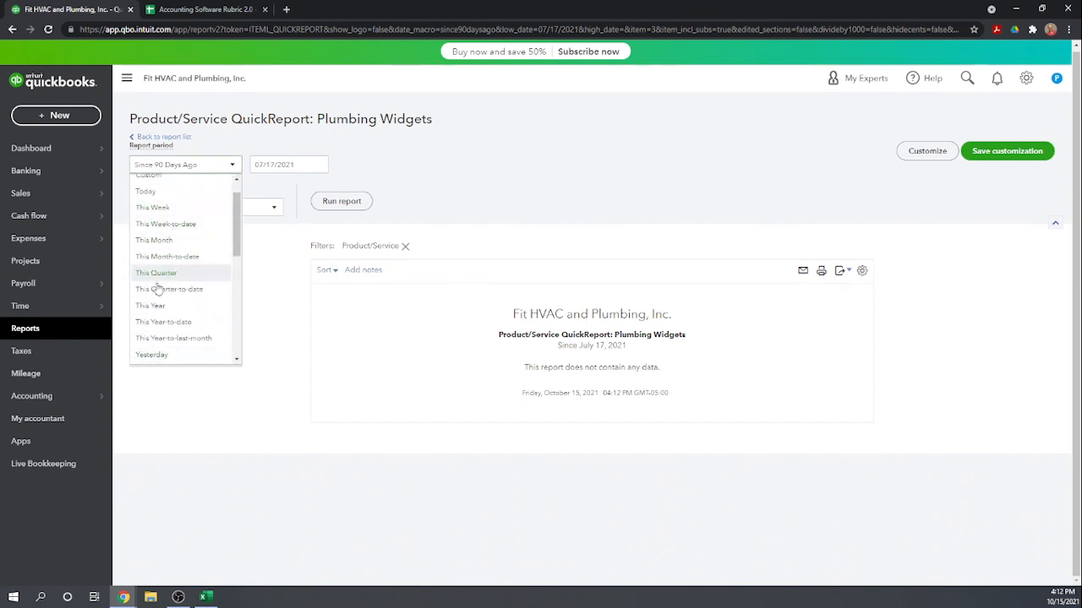
left_click(151, 307)
left_click(341, 202)
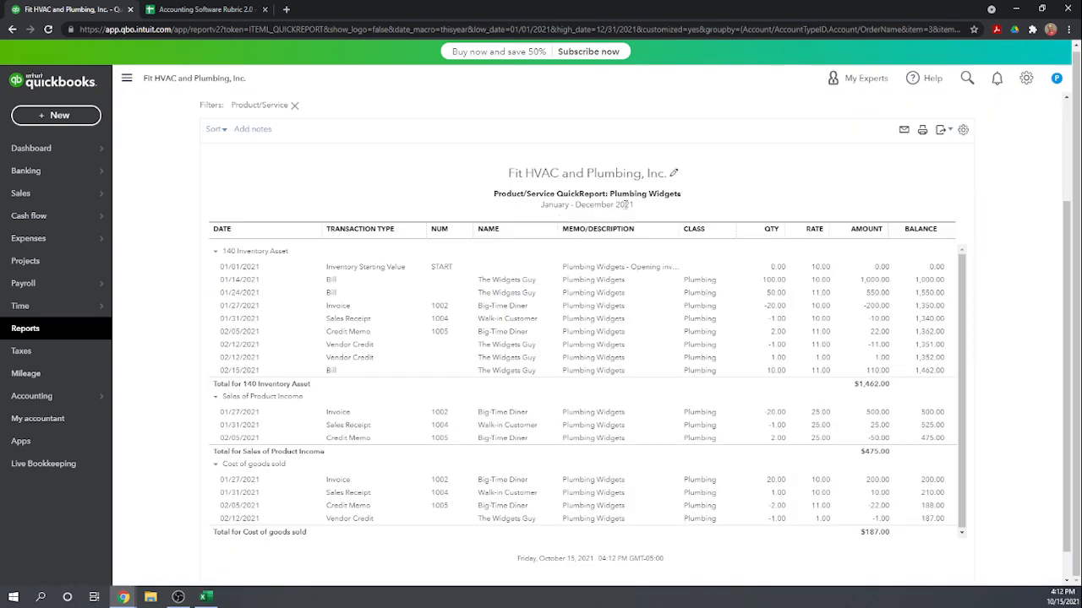
Step: Examine how the credit memo's quantity and rate are recorded under inventory asset, product income and cost of goods sold
scroll(591, 213, "down", 1)
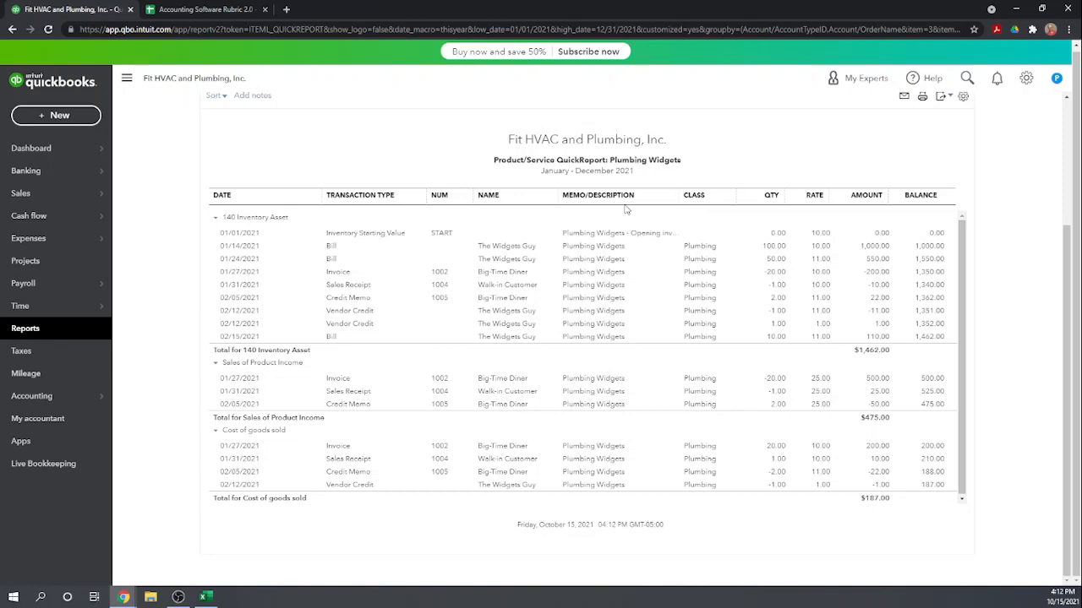
scroll(626, 210, "up", 1)
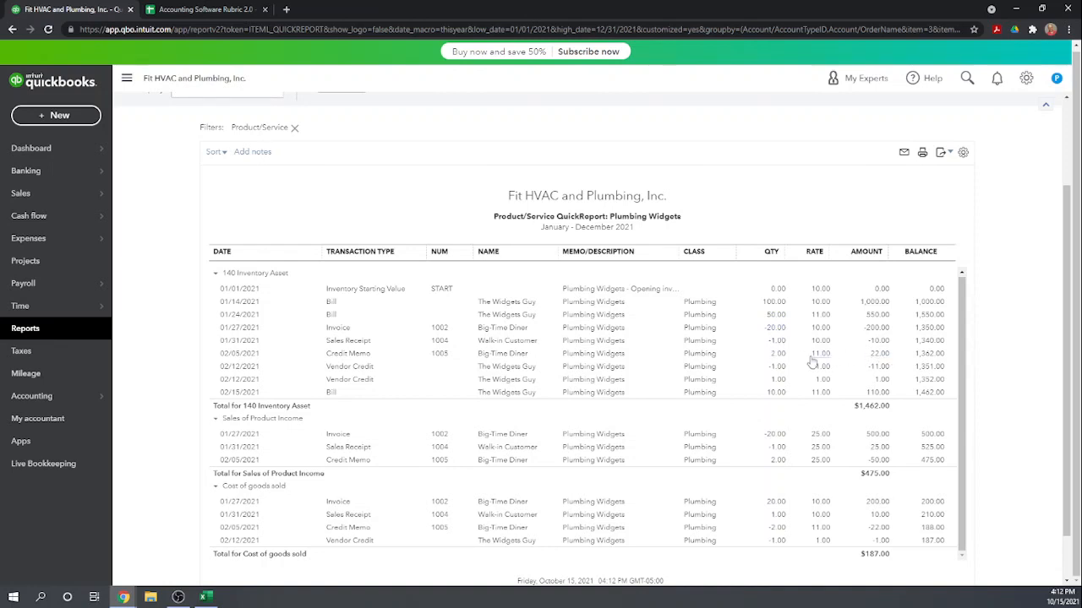
scroll(779, 361, "down", 1)
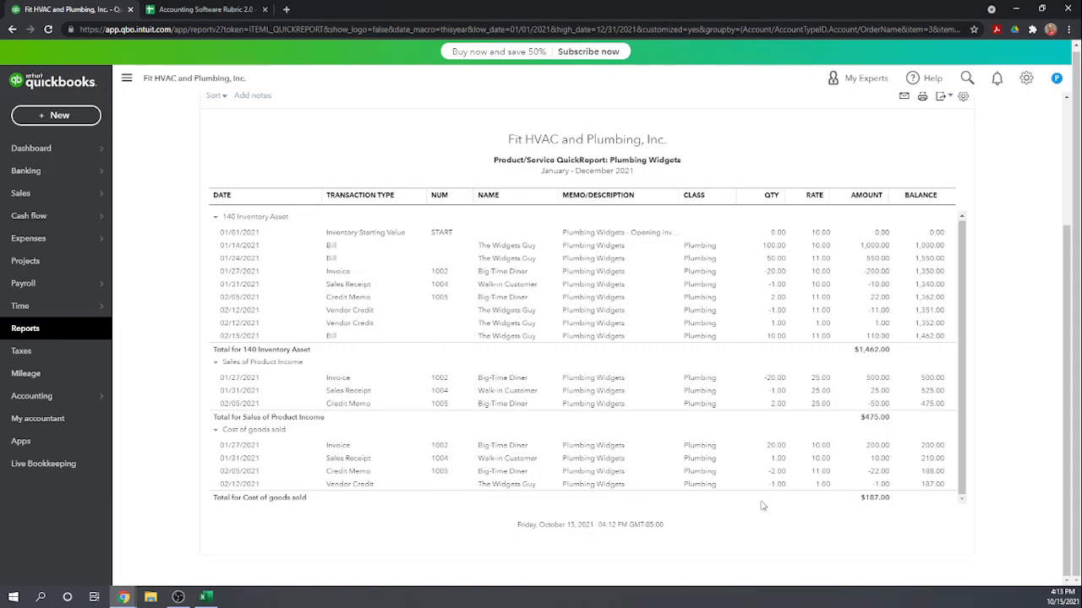
scroll(761, 502, "up", 1)
scroll(816, 485, "up", 1)
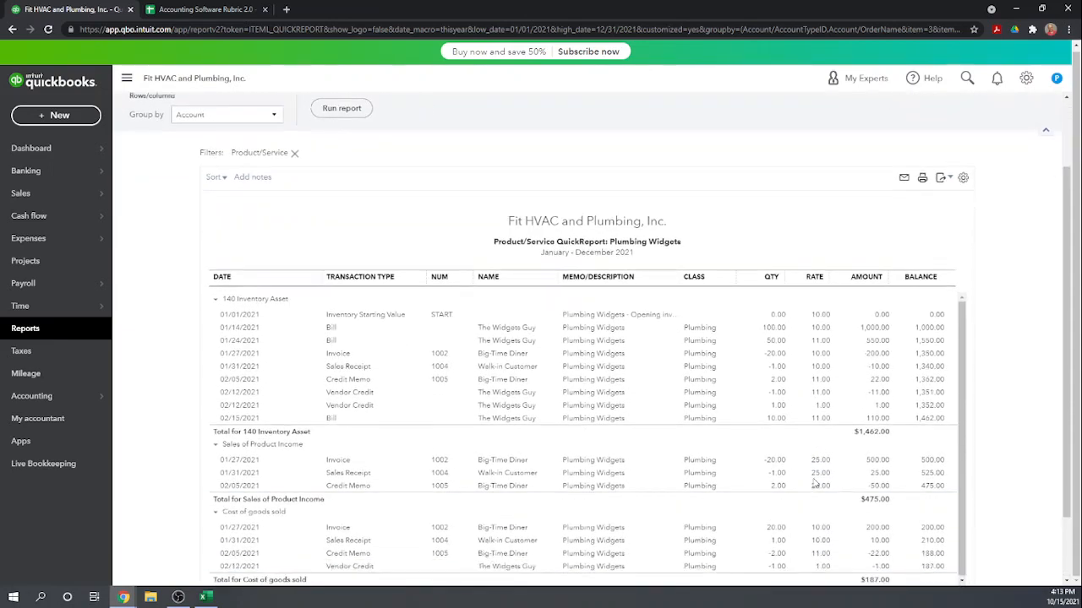
scroll(816, 485, "down", 1)
scroll(812, 483, "up", 2)
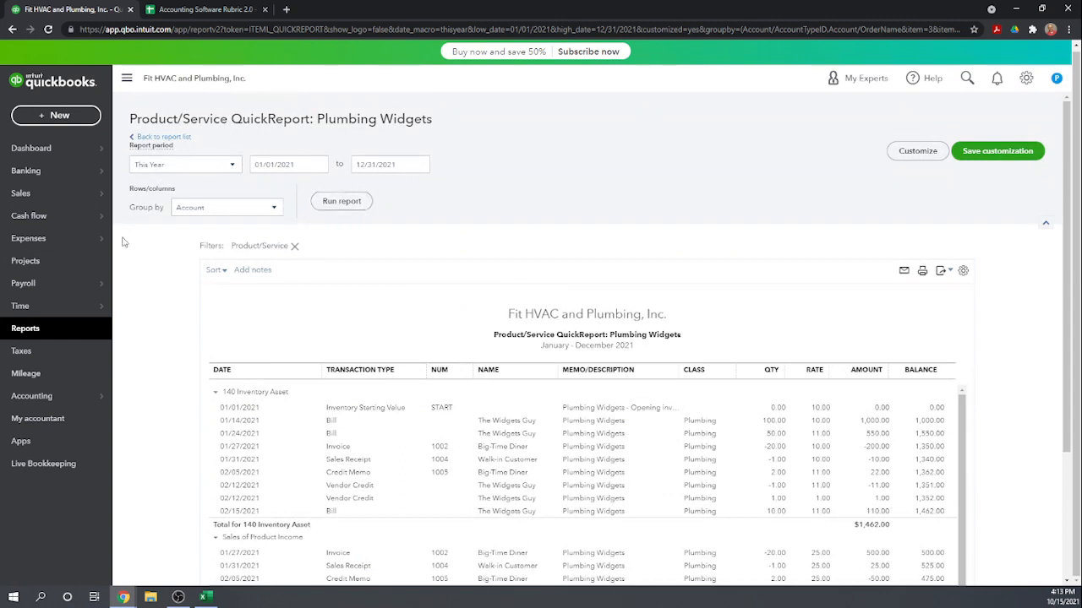
Step: Open Big-Time Diner's customer record and check which actions are available for its credit memo
mouse_move(25, 197)
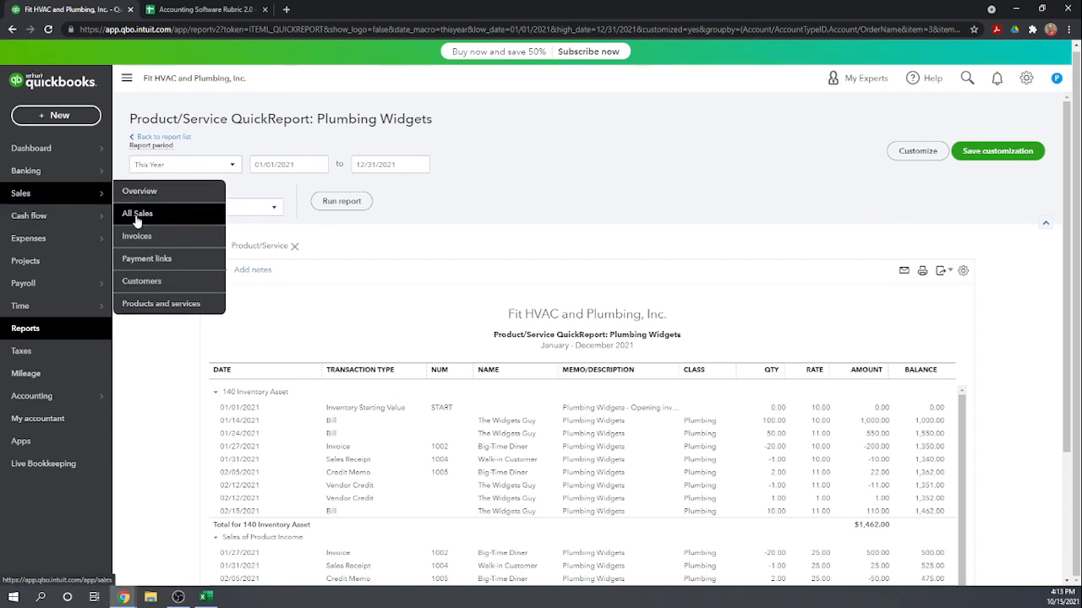
left_click(146, 281)
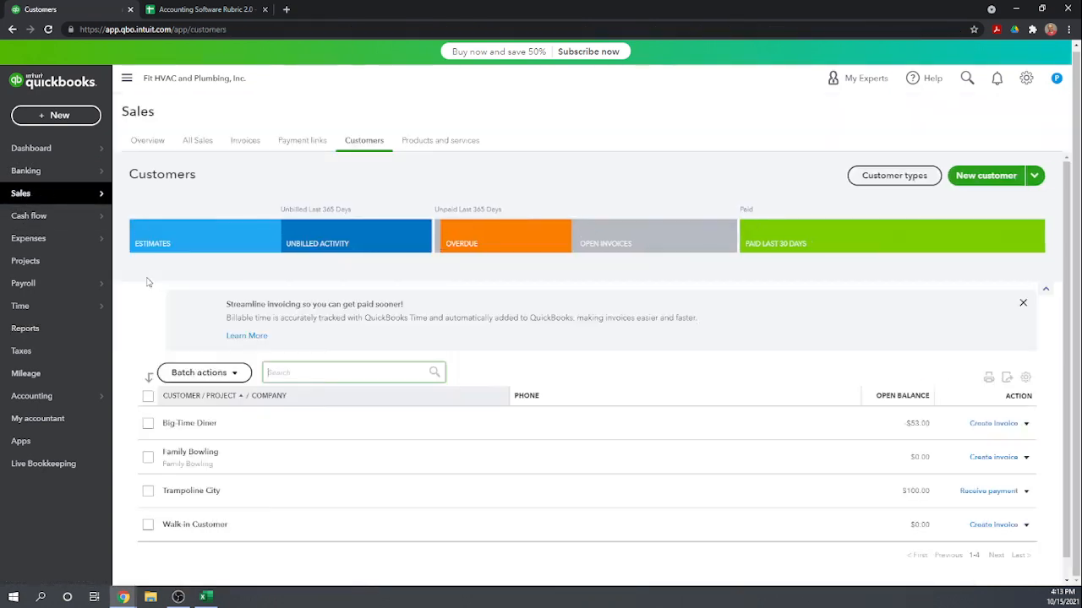
scroll(473, 329, "down", 1)
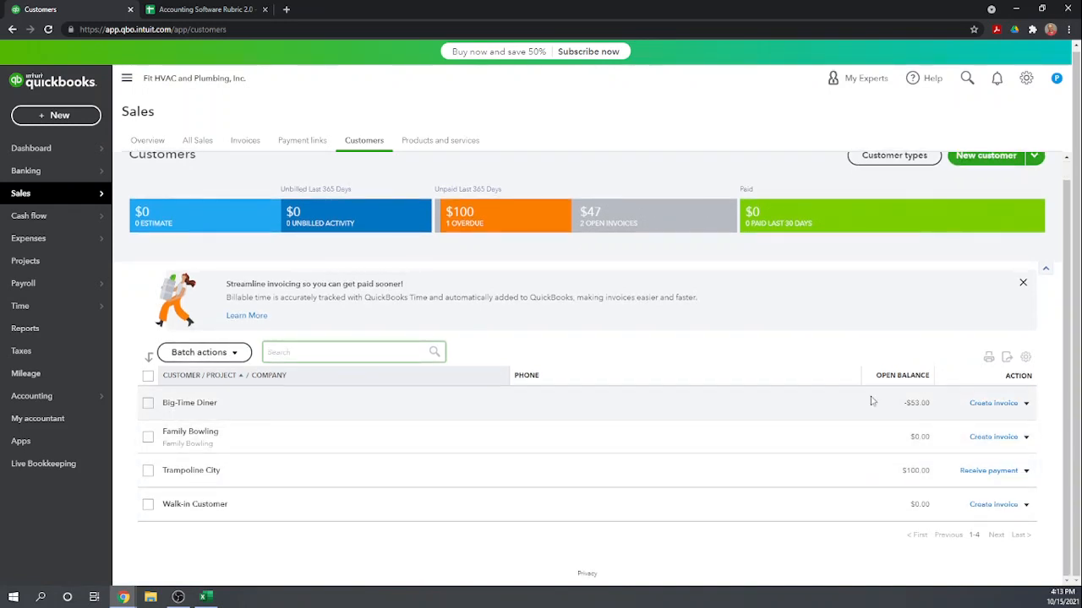
left_click(209, 408)
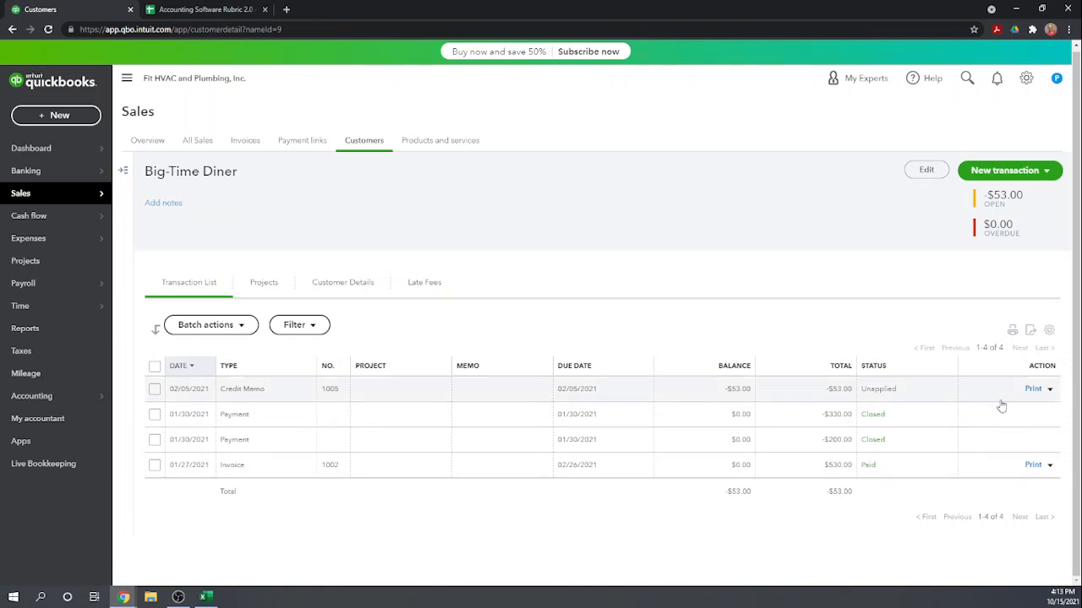
left_click(1049, 391)
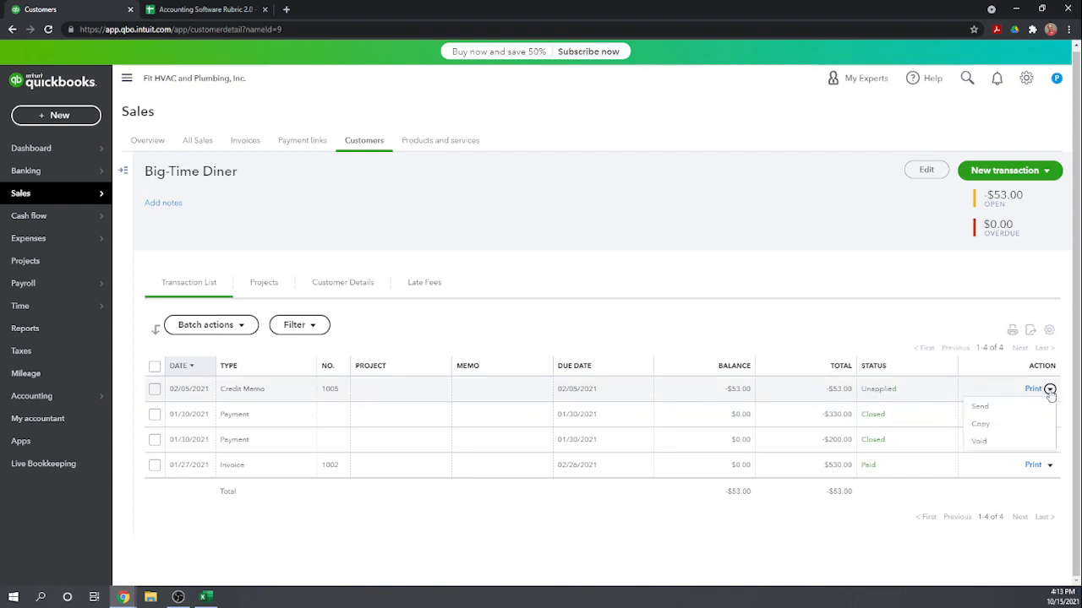
left_click(368, 522)
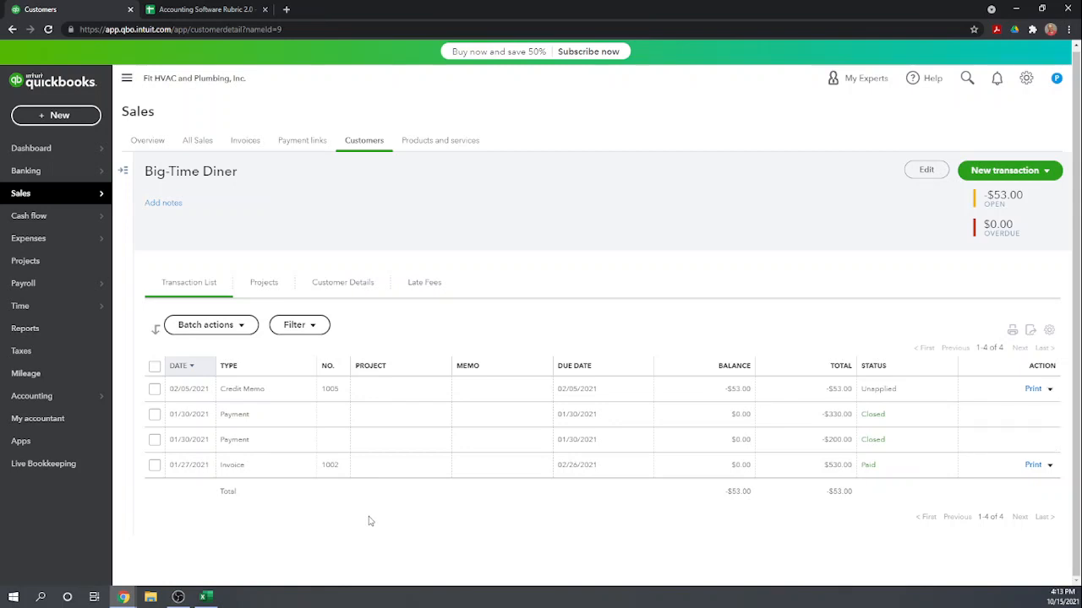
Step: Open Big-Time Diner's unapplied credit memo, check its additional actions and save options for a refund, and close it unchanged
left_click(250, 390)
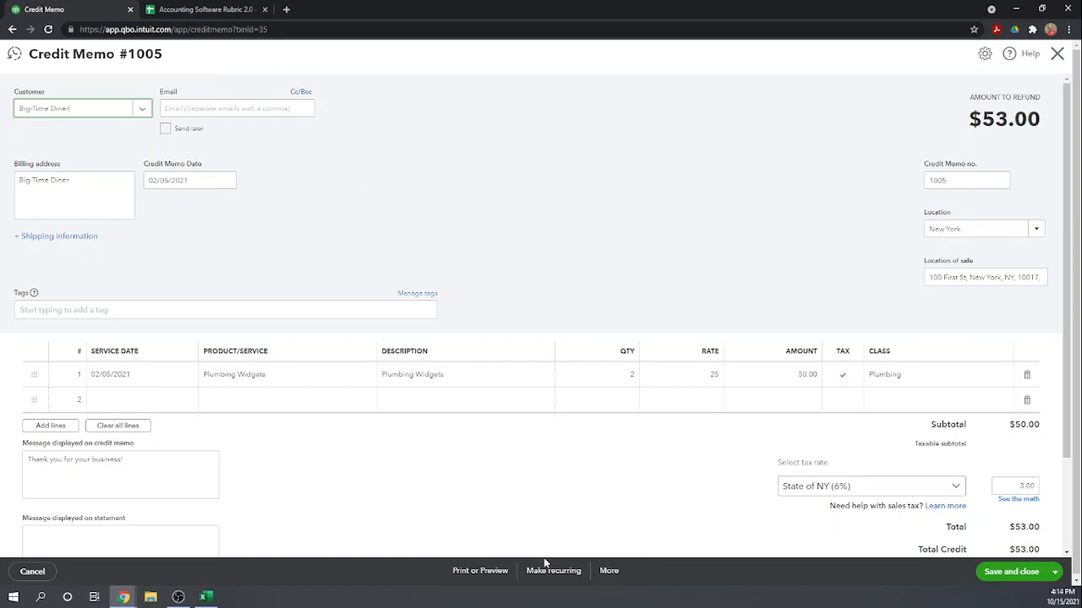
left_click(610, 572)
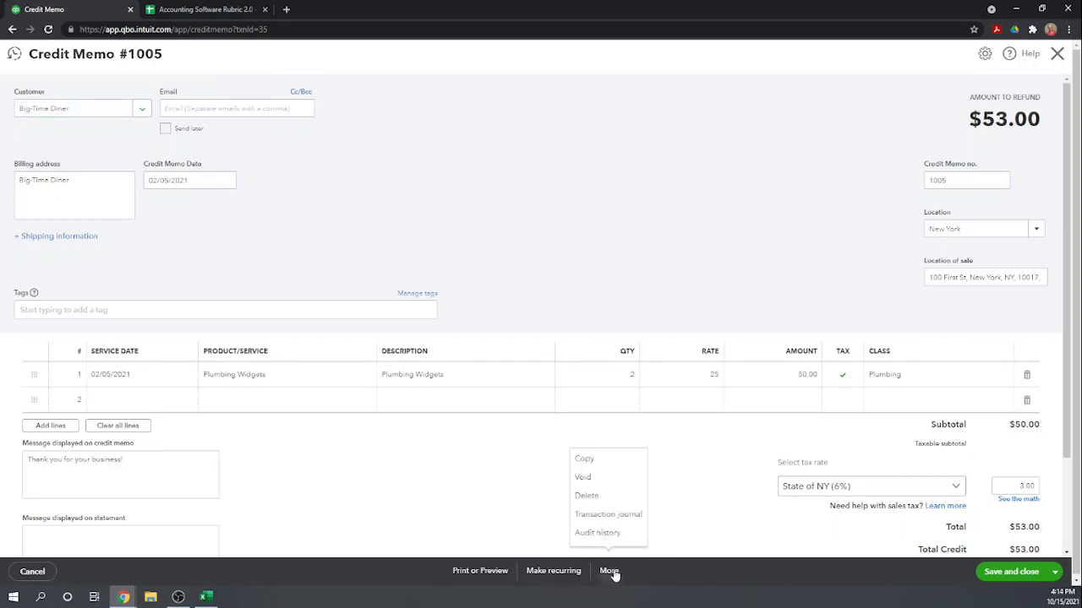
left_click(660, 581)
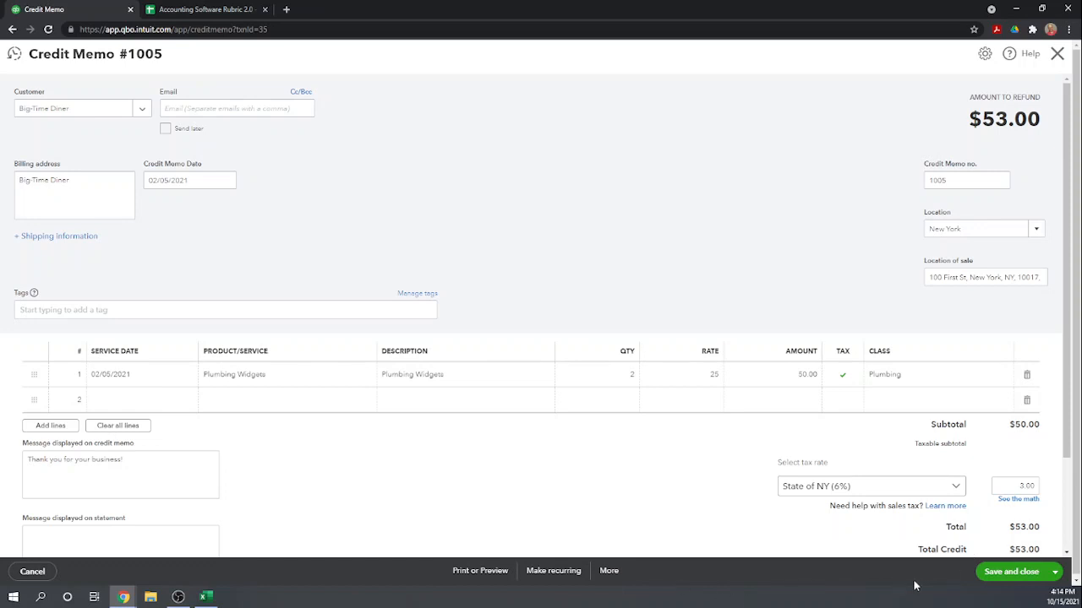
left_click(1056, 576)
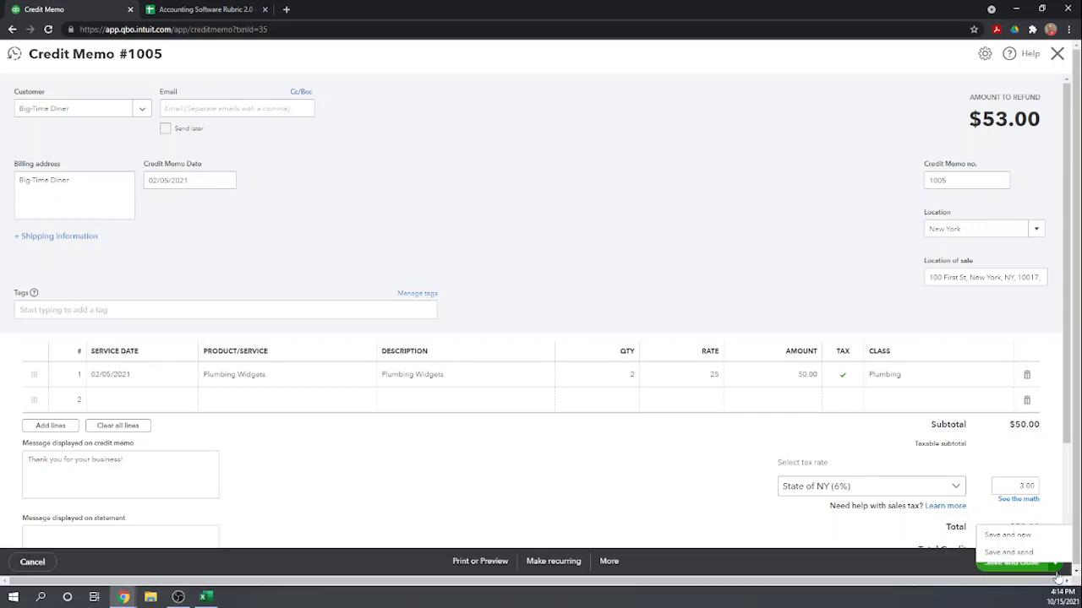
left_click(933, 573)
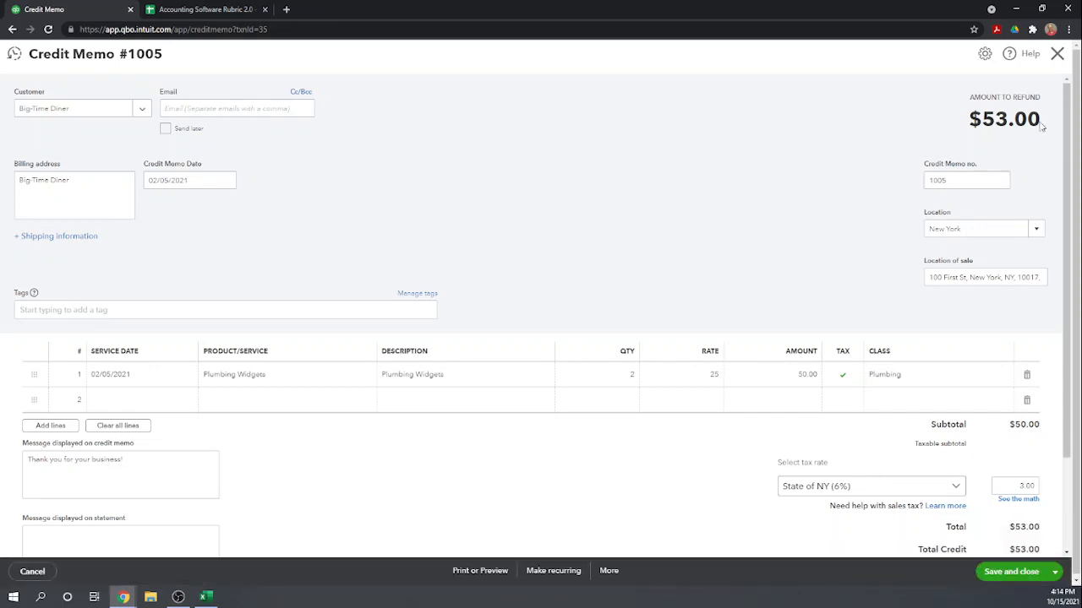
left_click(1056, 54)
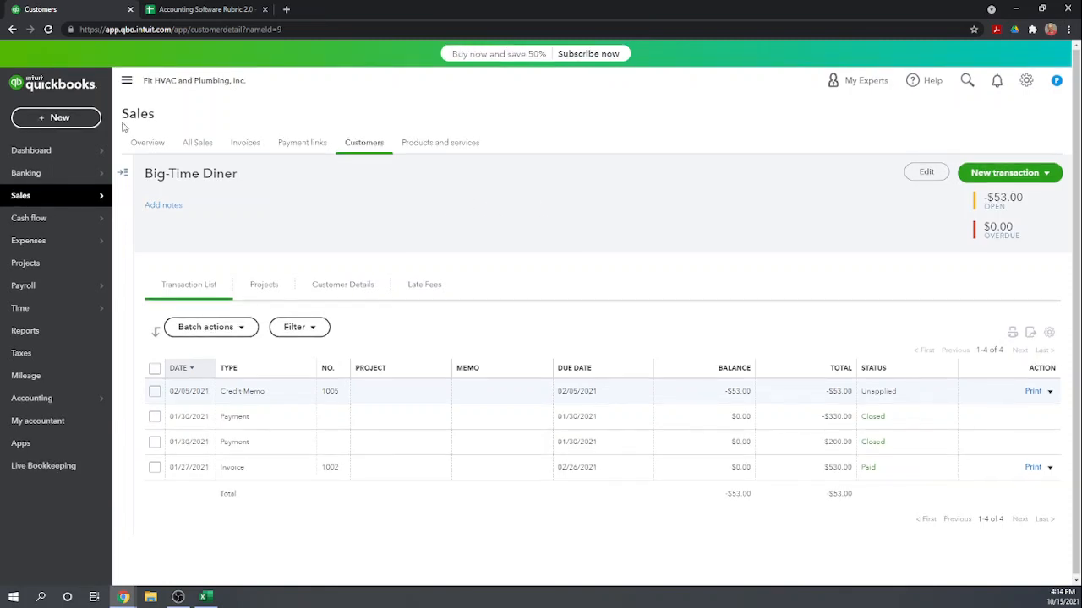
Step: Start a check payable to Big-Time Diner, drawn on 110 Checking Account
left_click(40, 120)
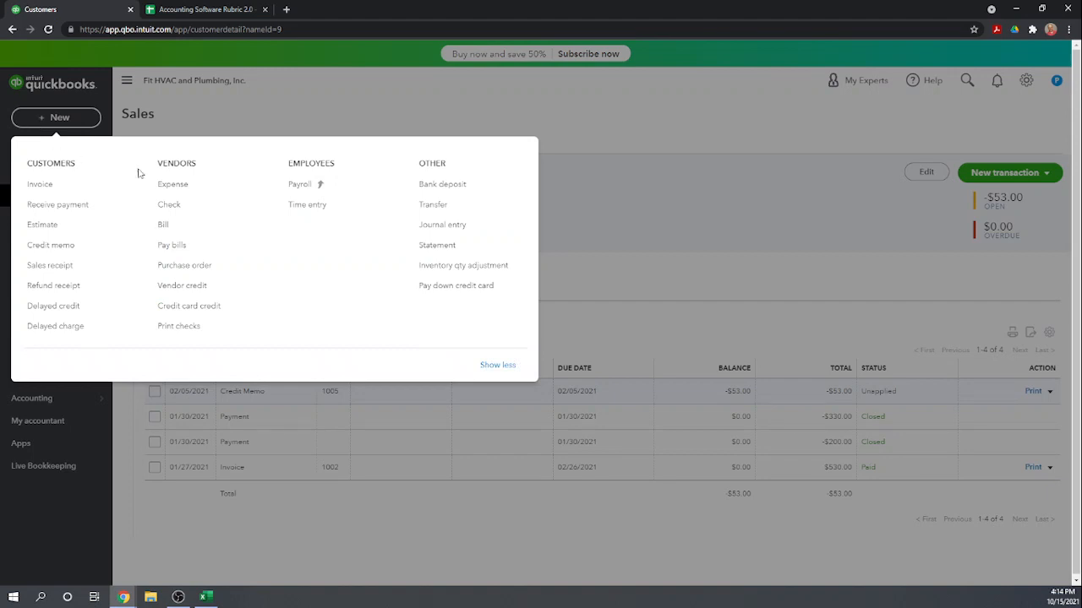
left_click(169, 205)
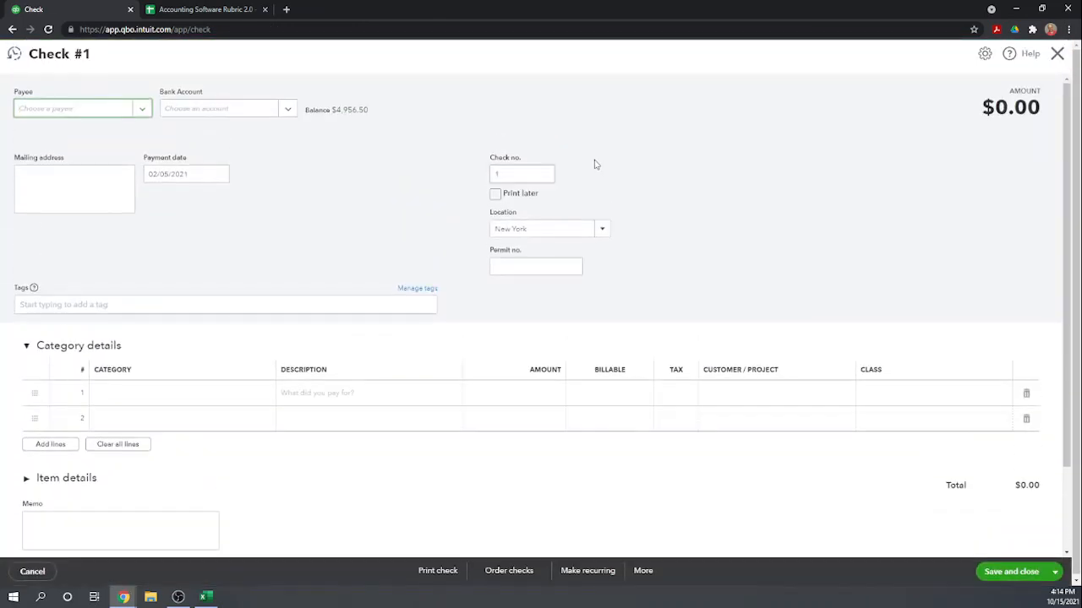
left_click(143, 110)
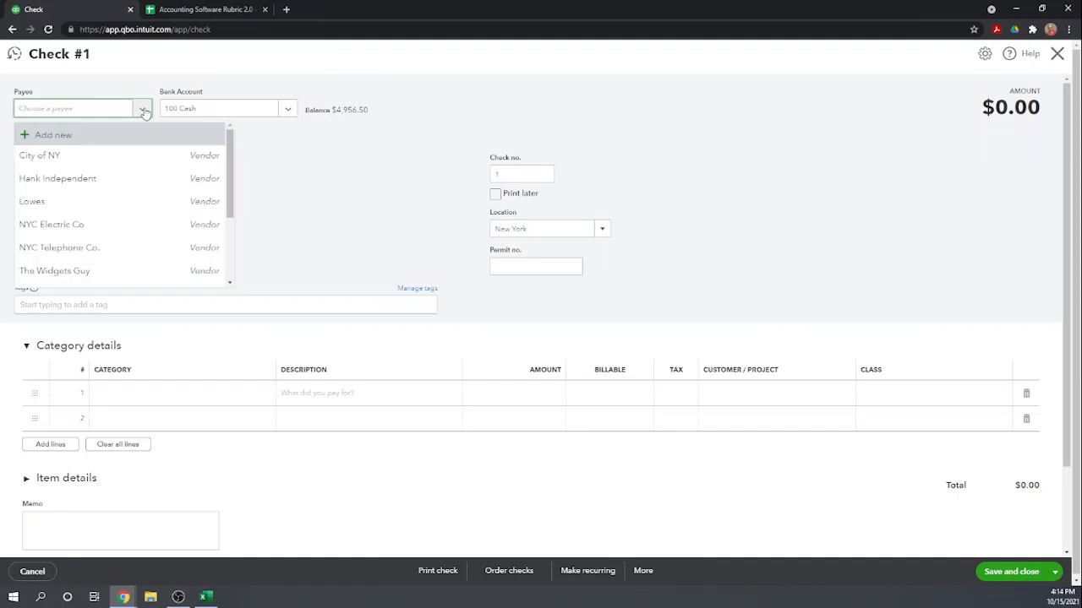
scroll(140, 135, "down", 3)
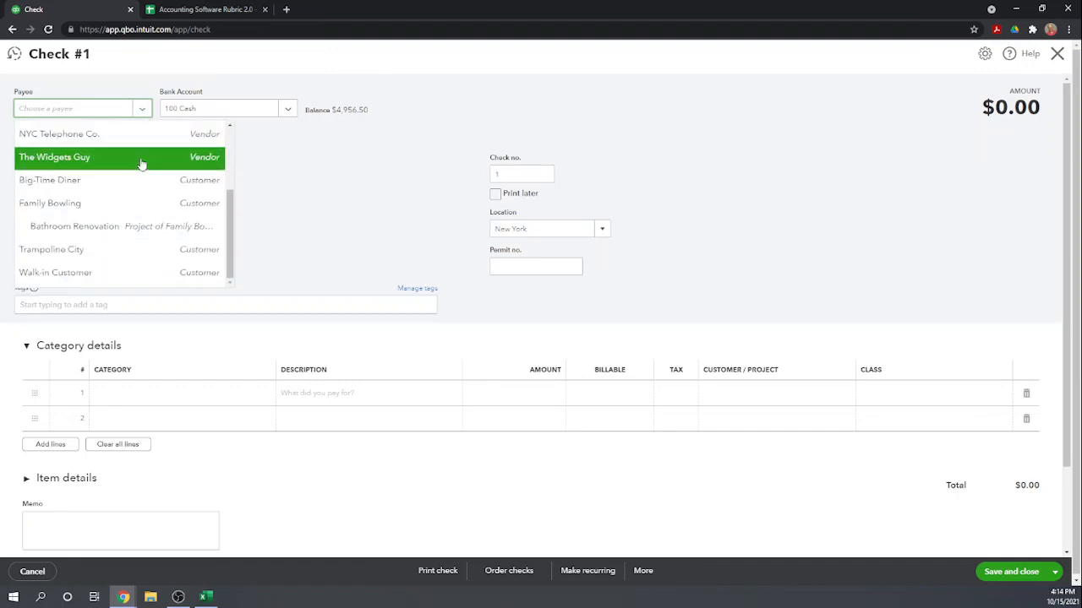
left_click(65, 188)
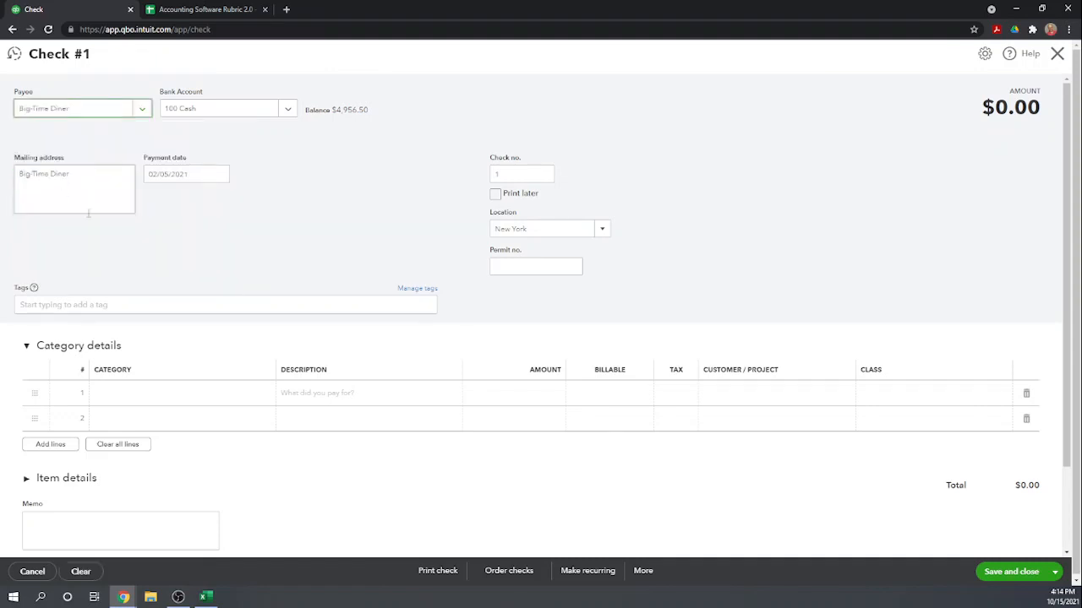
key("Tab")
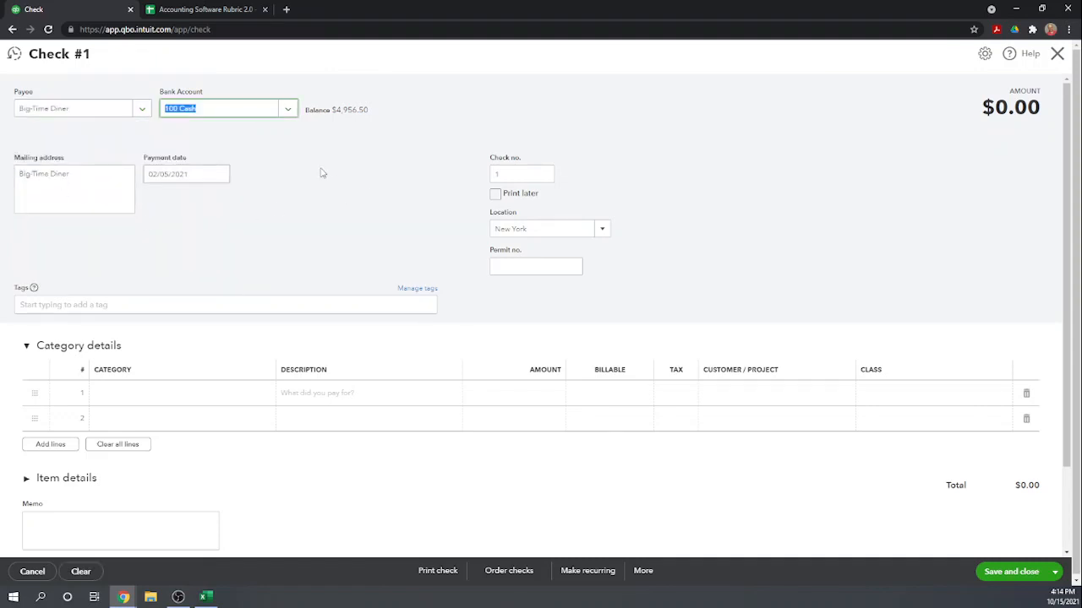
left_click(288, 109)
left_click(226, 179)
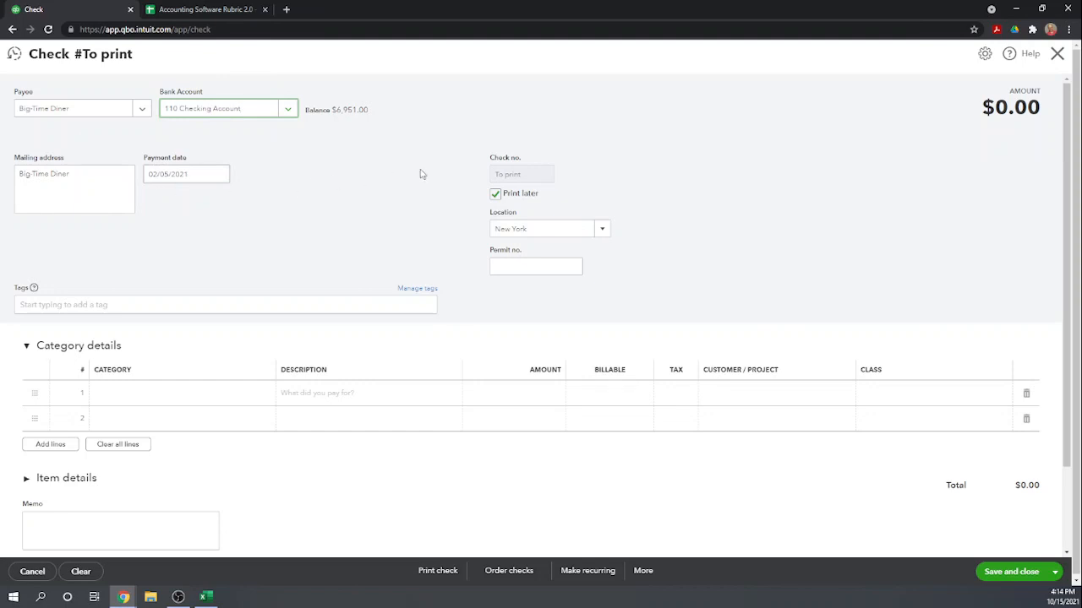
Step: Set the category on the check's first line to Accounts Receivable (A/R)
scroll(679, 171, "down", 1)
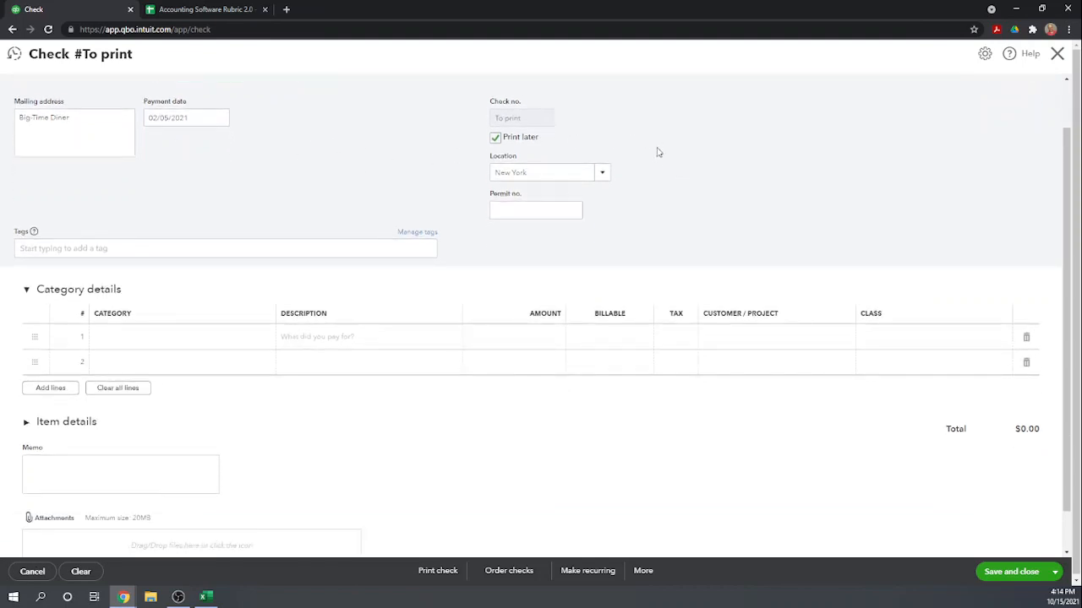
scroll(648, 142, "down", 1)
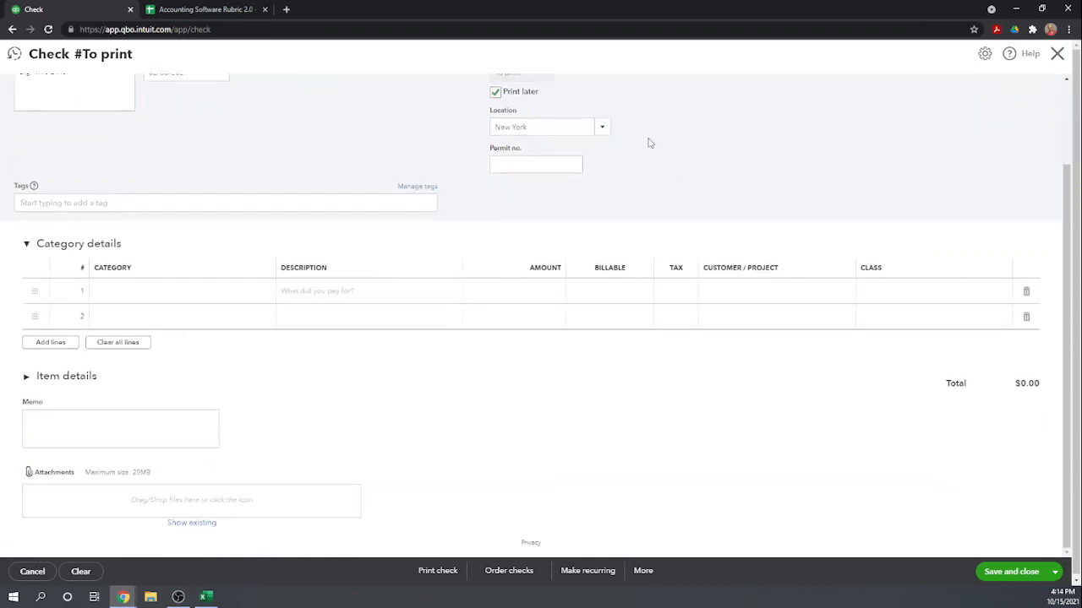
scroll(646, 143, "up", 1)
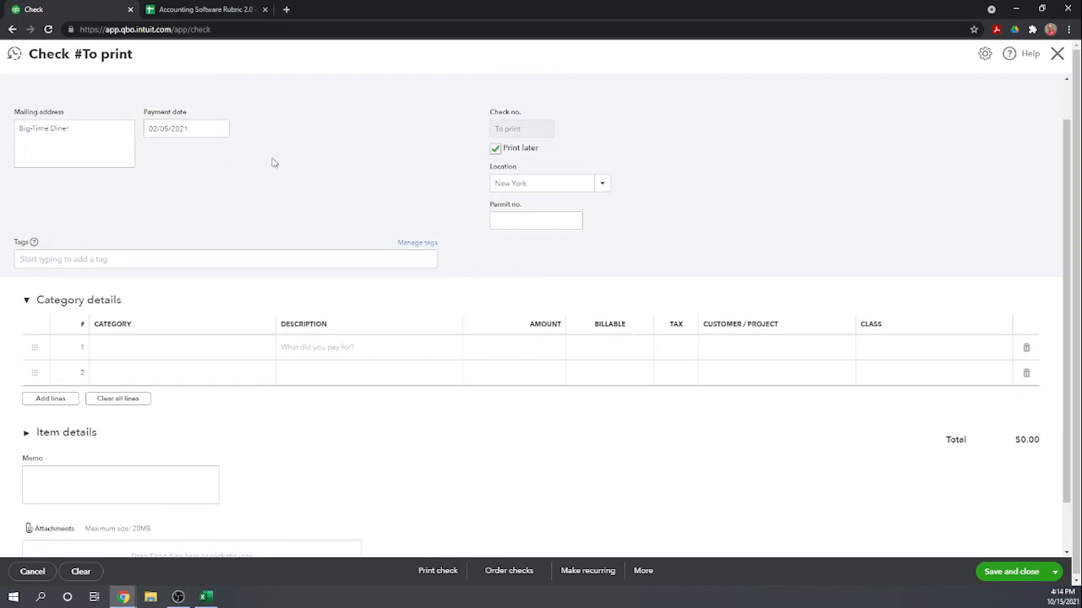
scroll(272, 163, "down", 1)
scroll(272, 163, "up", 2)
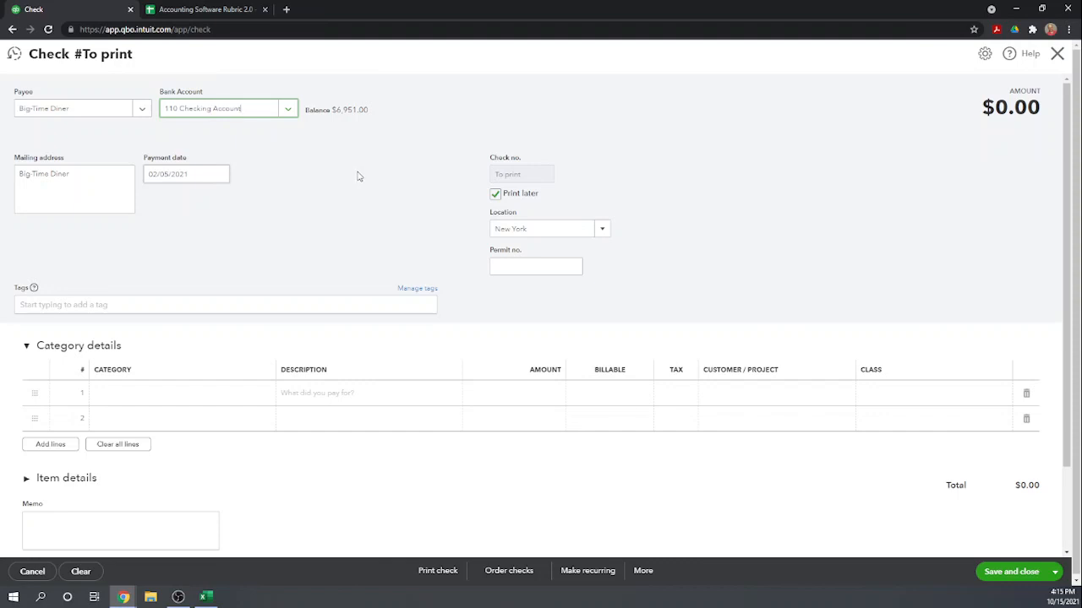
scroll(358, 176, "down", 2)
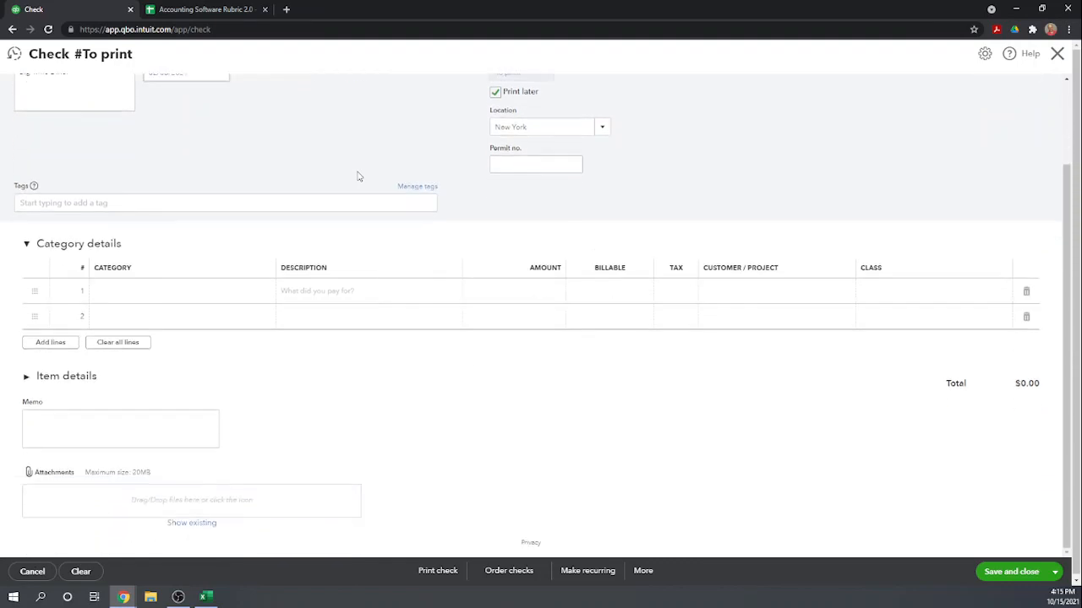
left_click(136, 294)
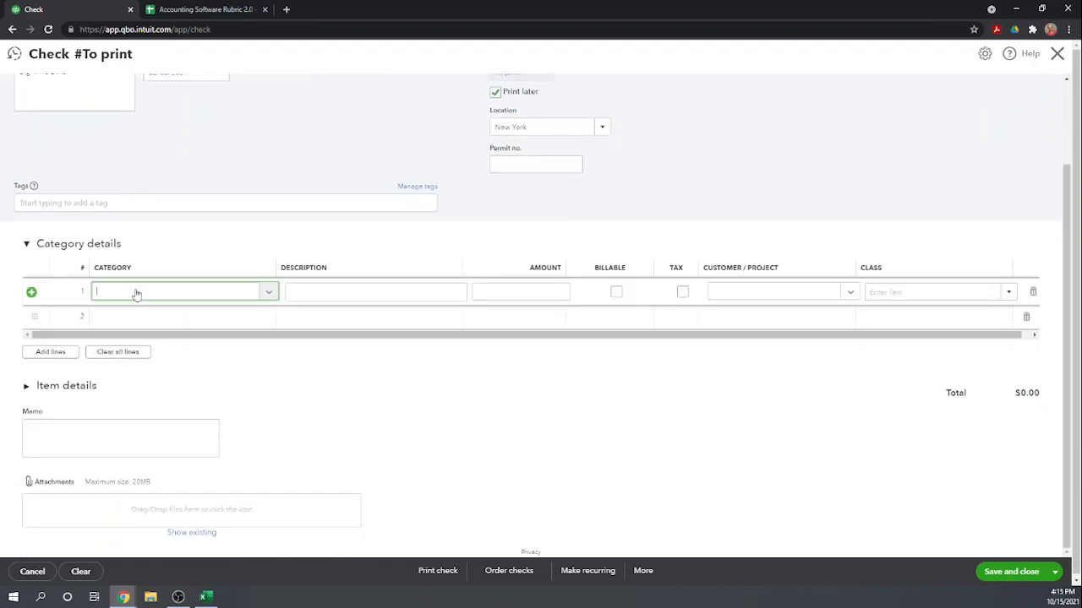
left_click(270, 292)
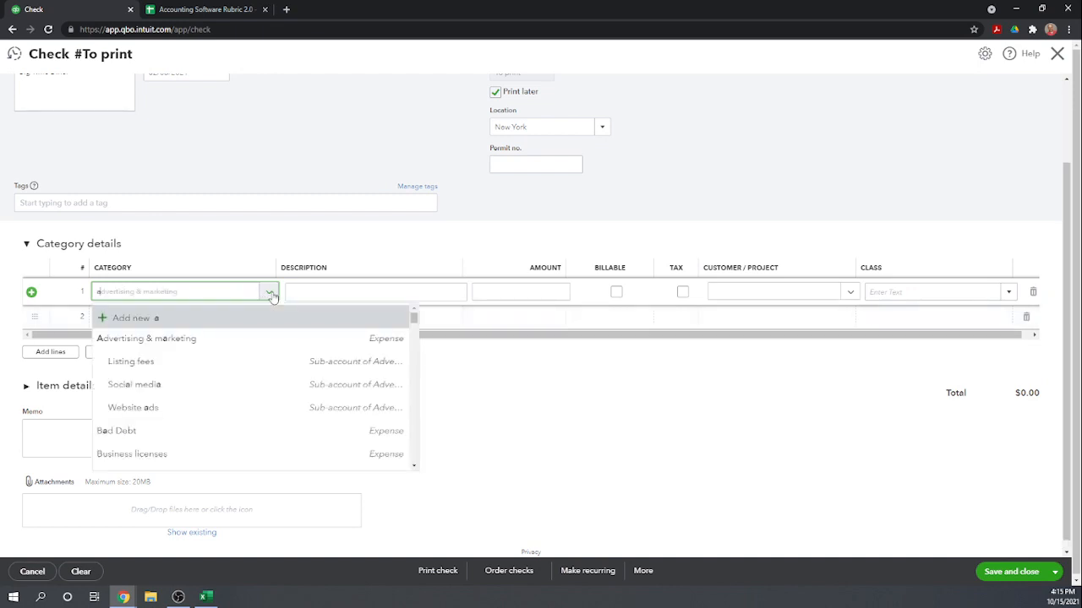
type("acc")
left_click(270, 293)
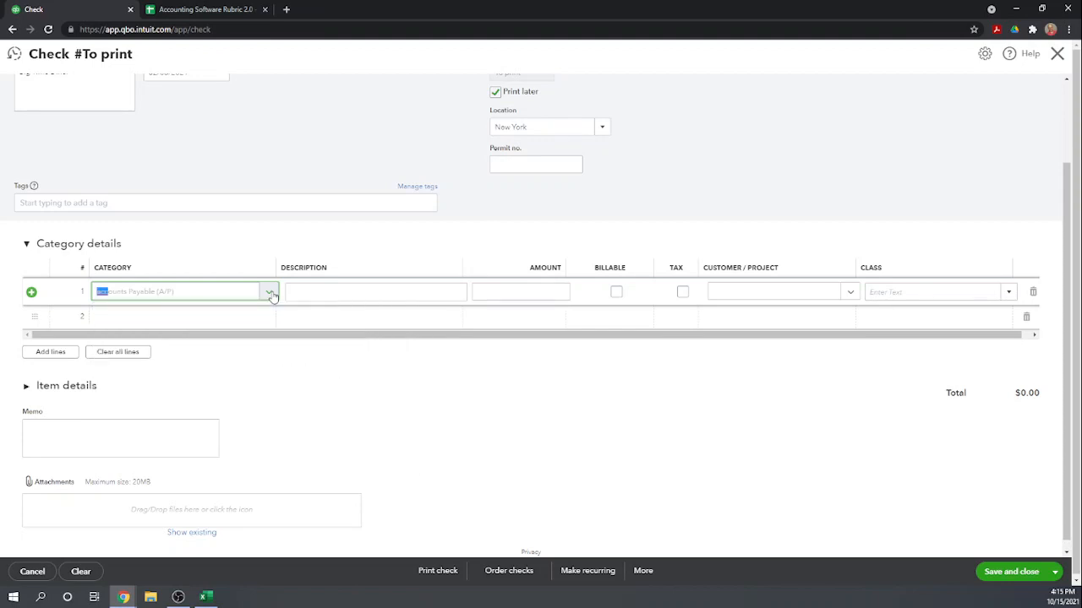
left_click(270, 296)
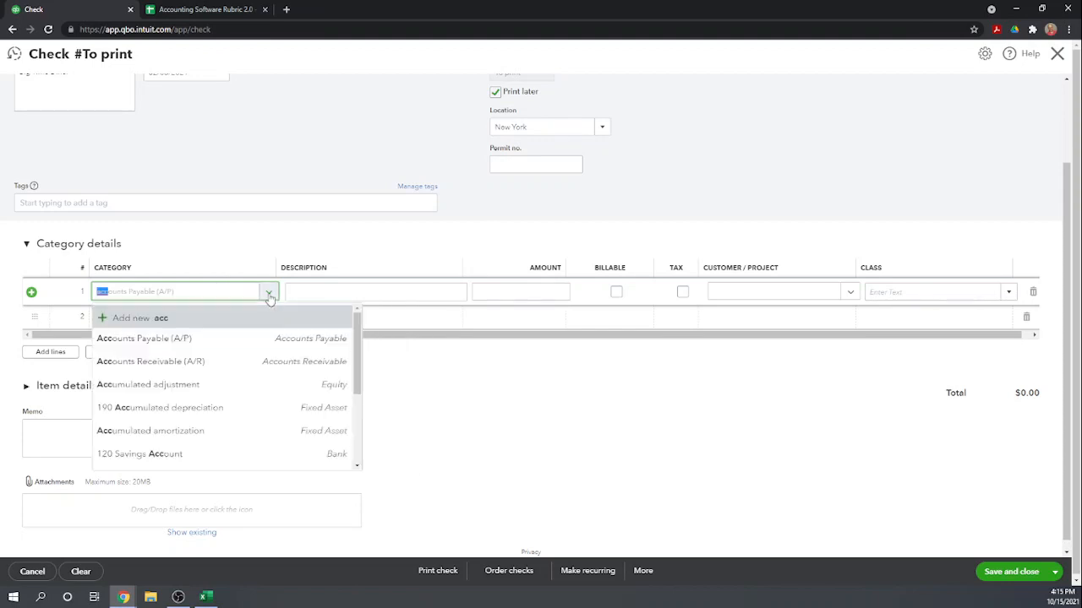
left_click(175, 363)
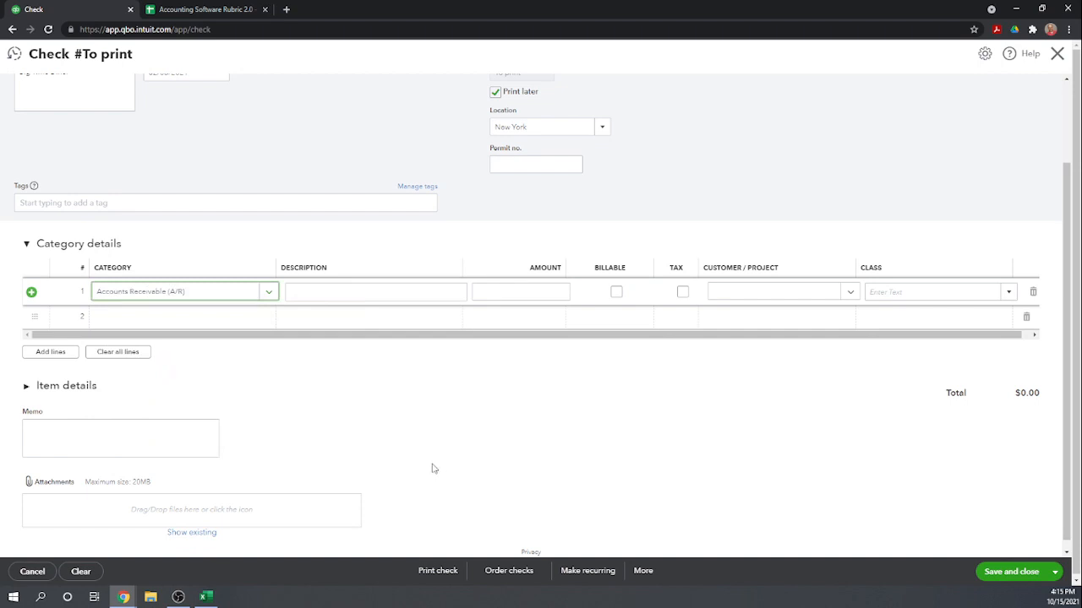
Step: Describe the first check line as "Refund credit balance" with an amount of 53, leaving it non-billable
key("Tab")
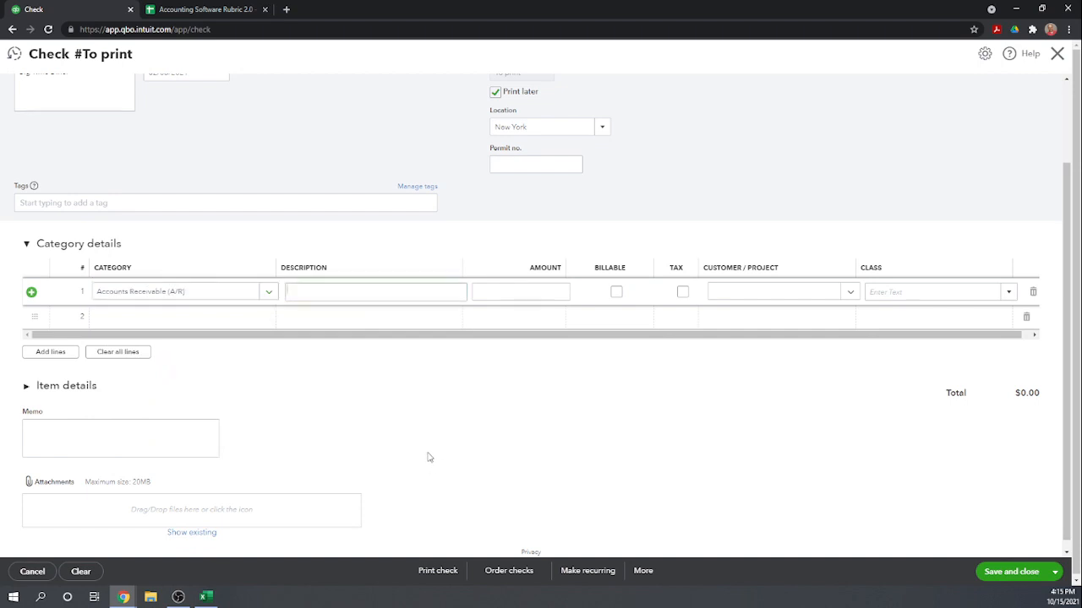
type("Refund credit balance")
key("Tab")
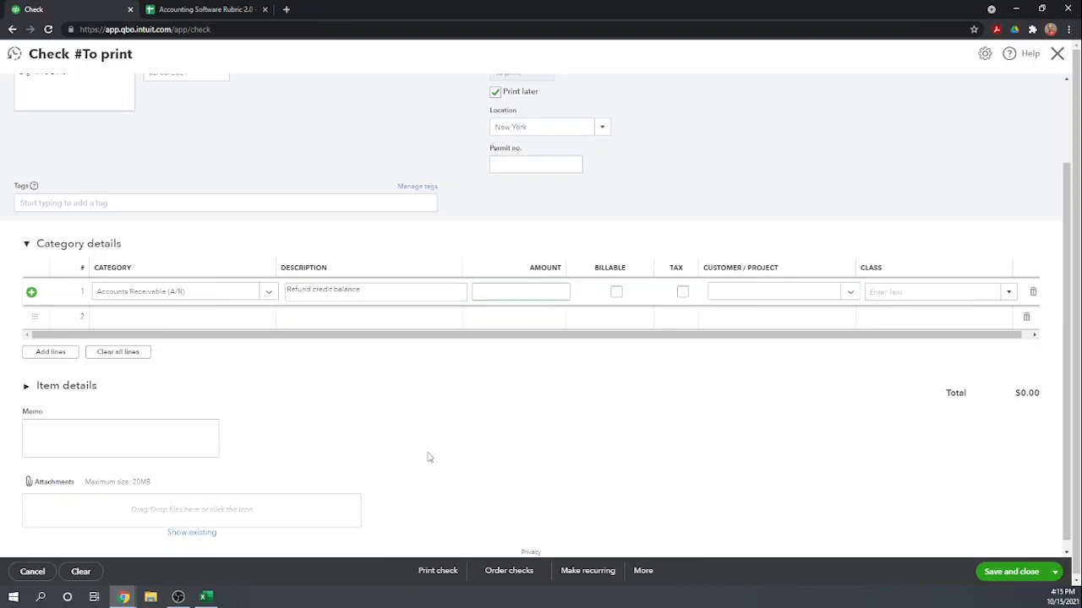
type("53")
key("Tab")
left_click(616, 291)
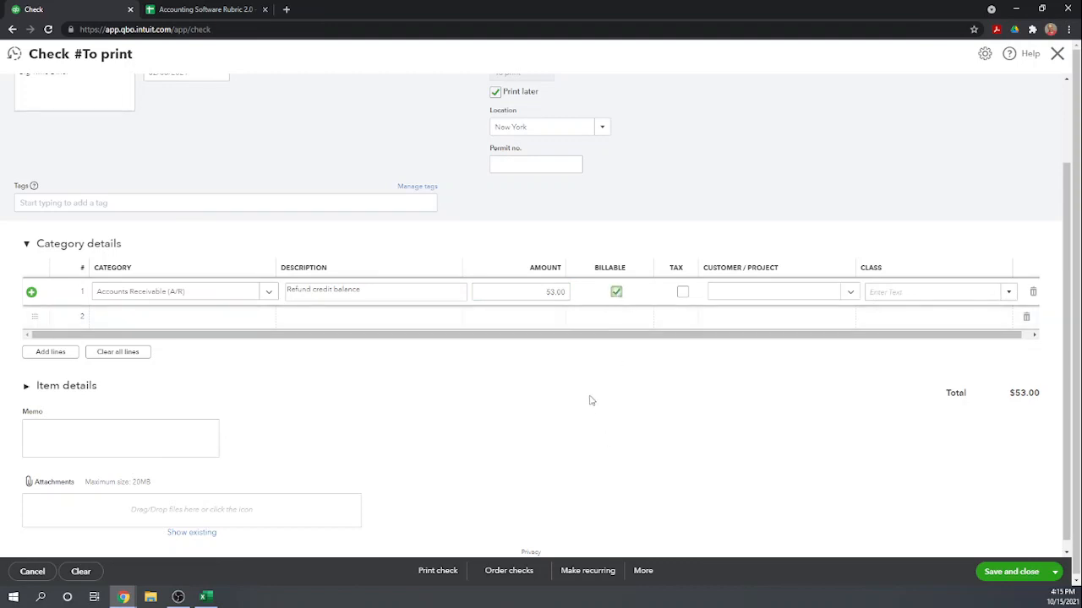
left_click(616, 291)
Step: Assign the refund line to the customer Big-Time Diner and the class Plumbing
scroll(603, 387, "up", 2)
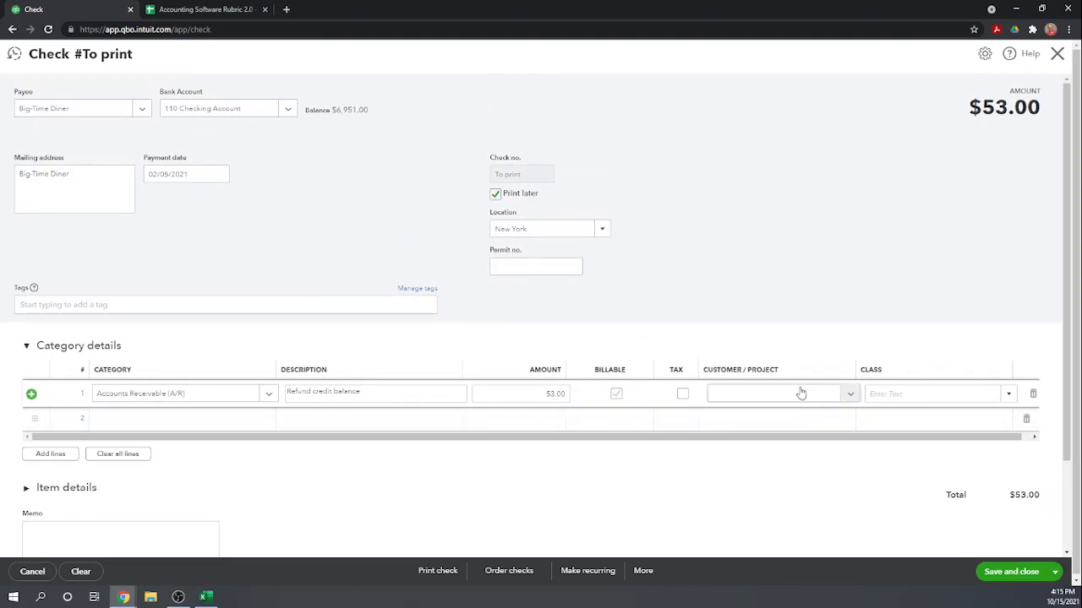
left_click(754, 395)
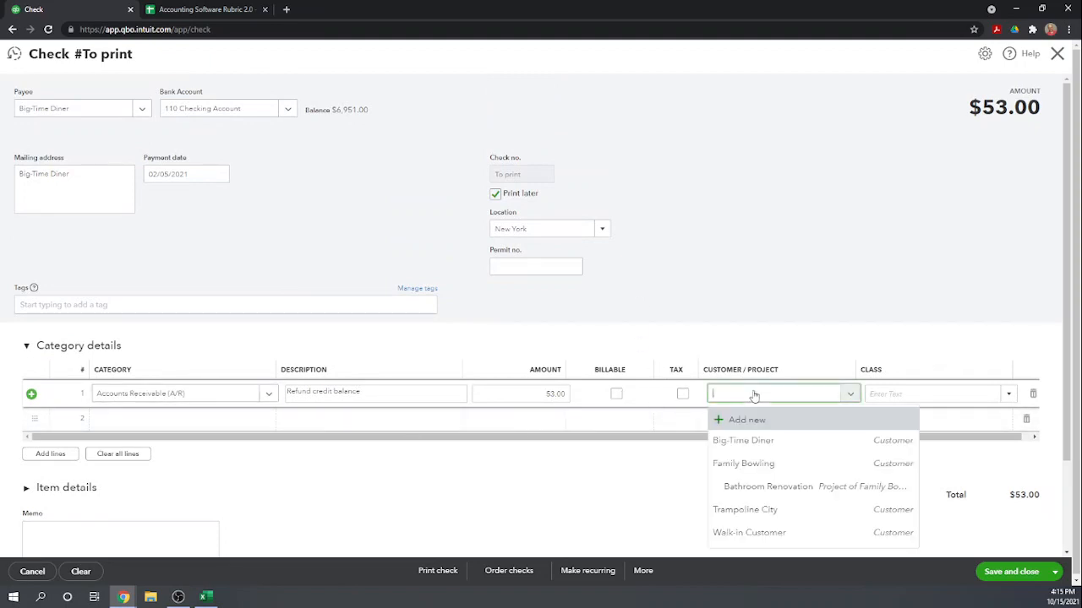
left_click(752, 440)
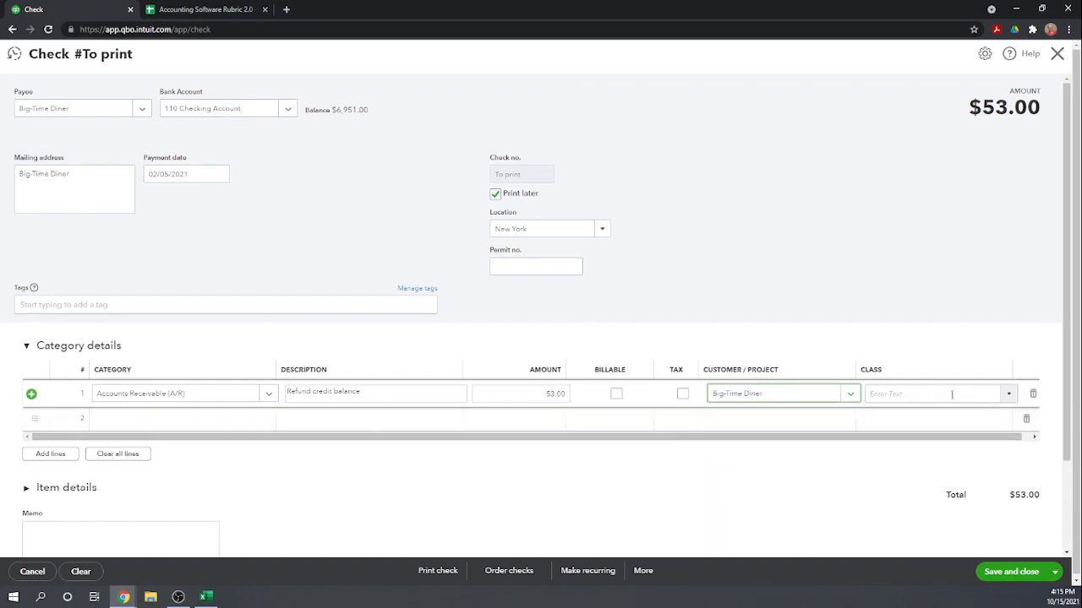
left_click(1008, 394)
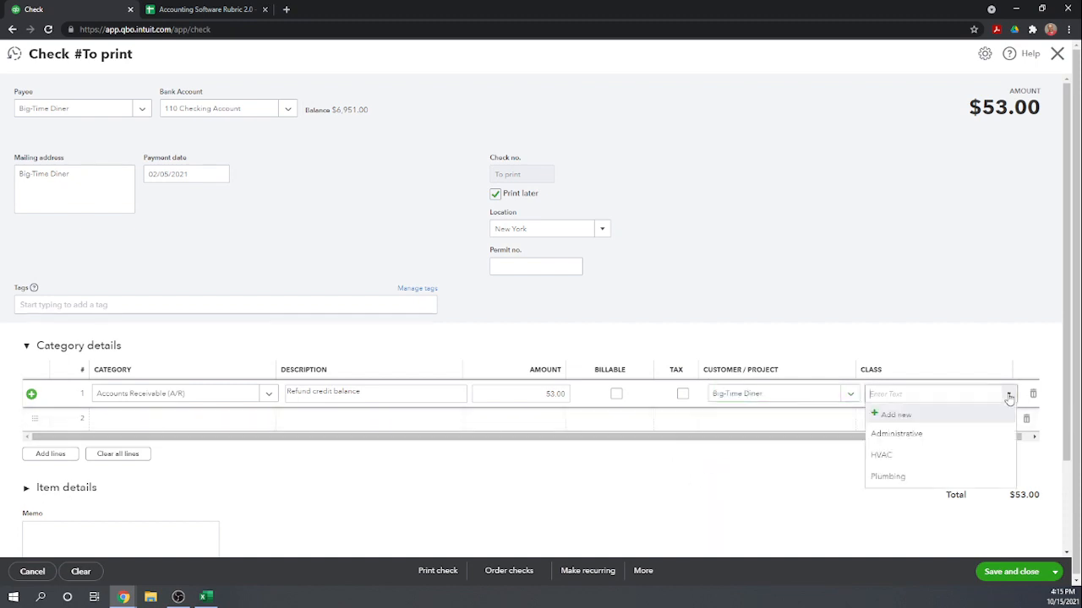
left_click(887, 477)
left_click(672, 521)
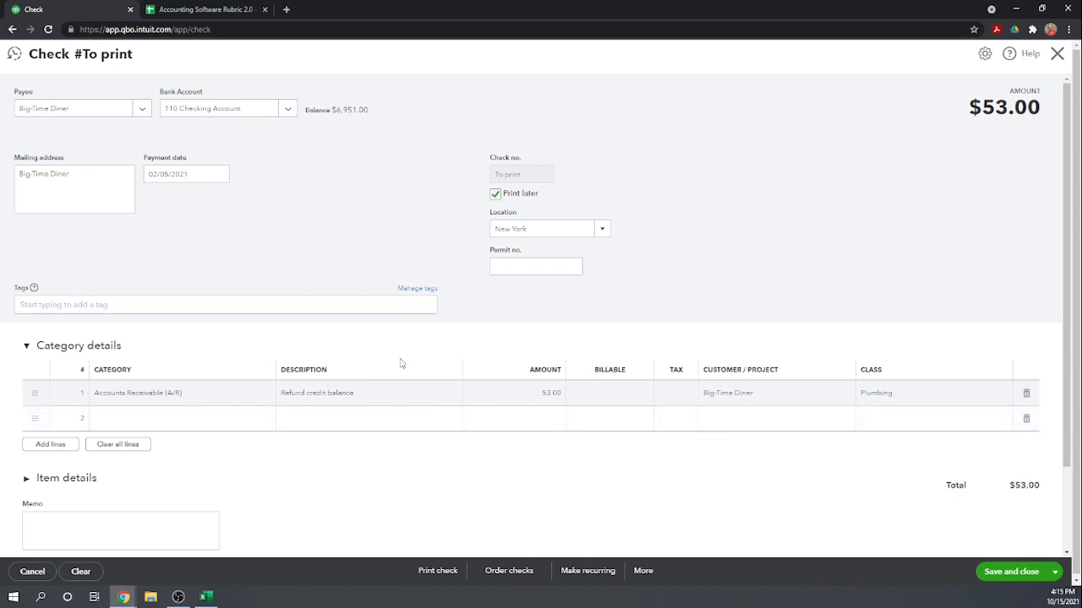
Step: Check the additional actions available for the refund check, and save and close it
scroll(763, 465, "down", 1)
scroll(807, 480, "down", 1)
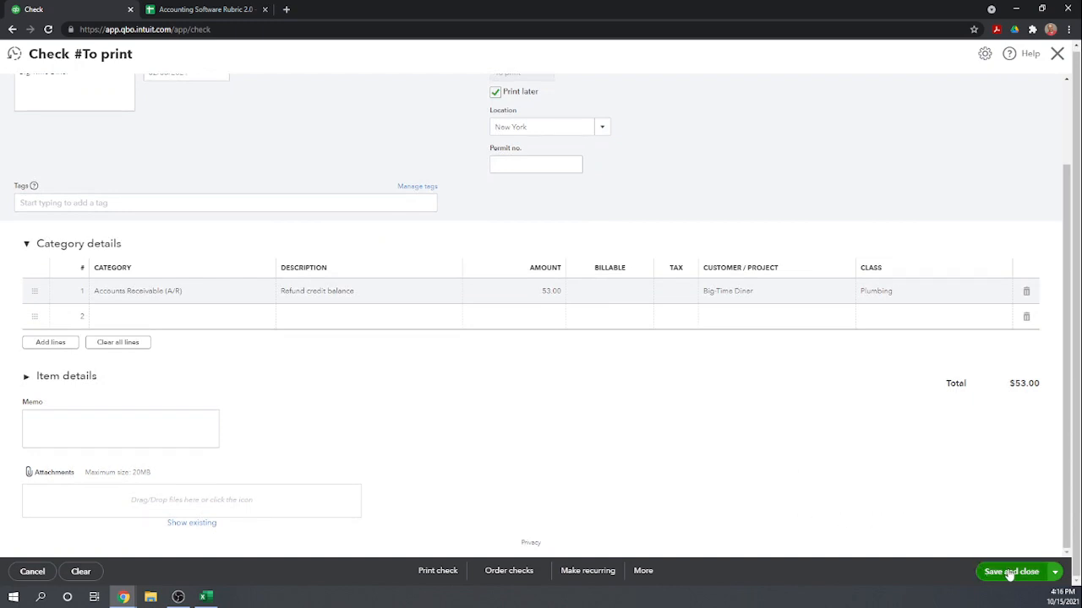
left_click(645, 572)
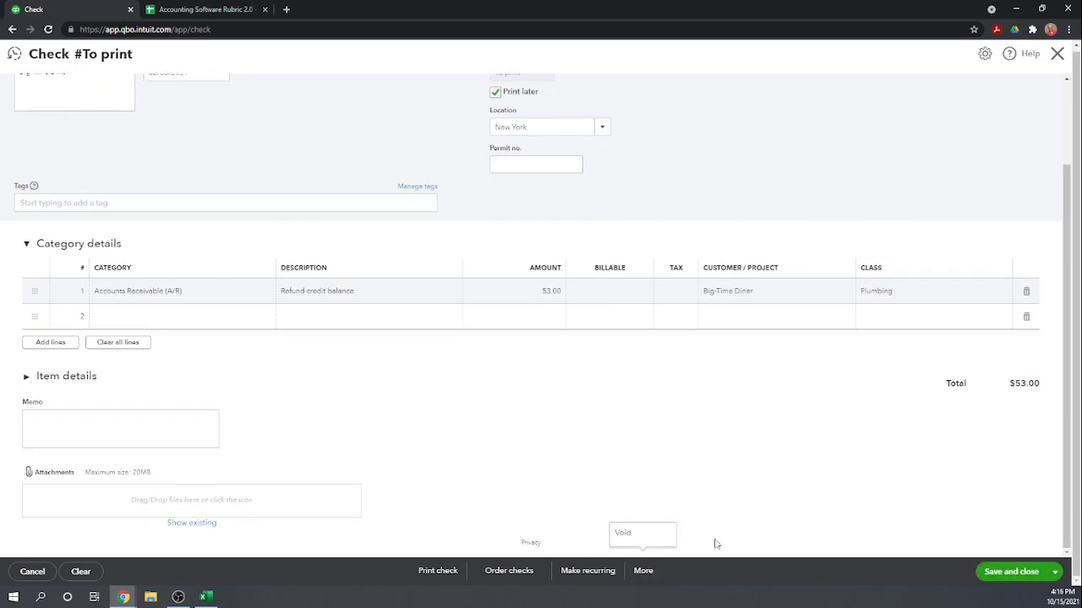
left_click(754, 510)
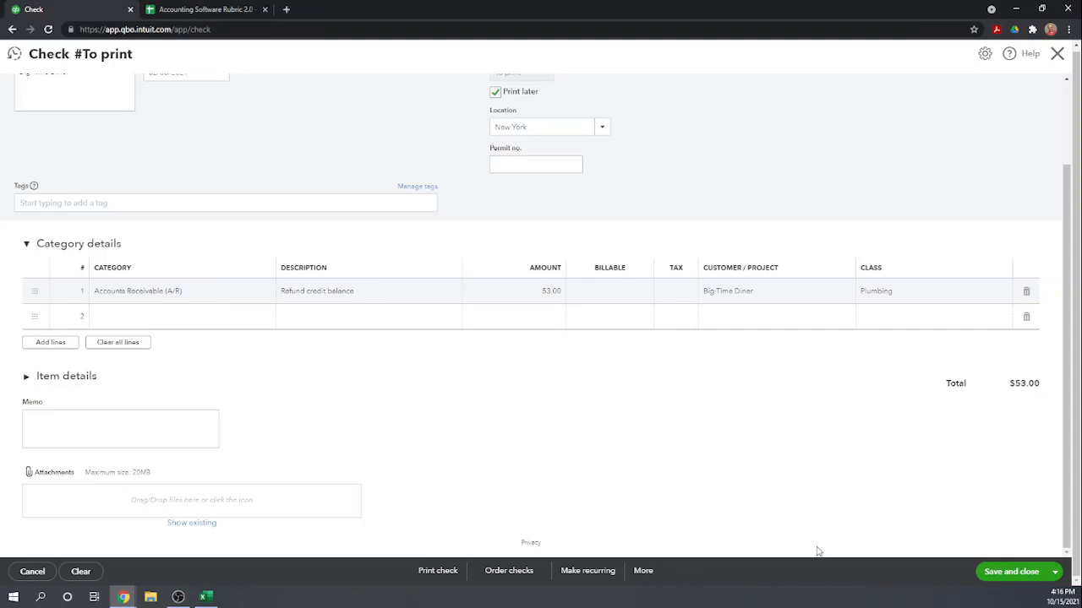
left_click(1005, 573)
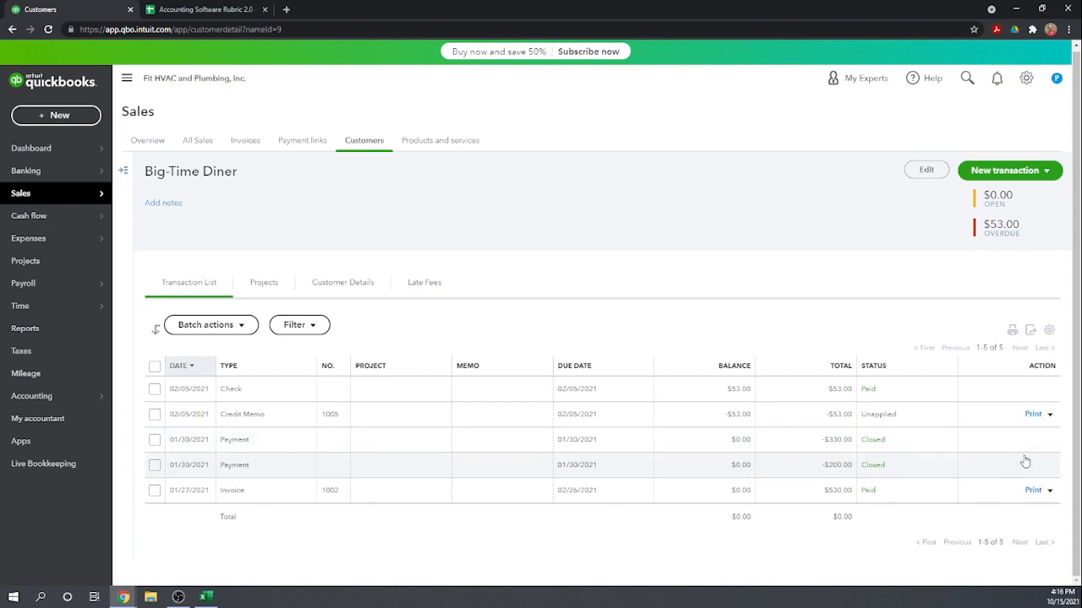
Step: Examine the actions available for Big-Time Diner's unapplied credit memo, both in the transaction list and inside the memo, and save and close it
left_click(1049, 415)
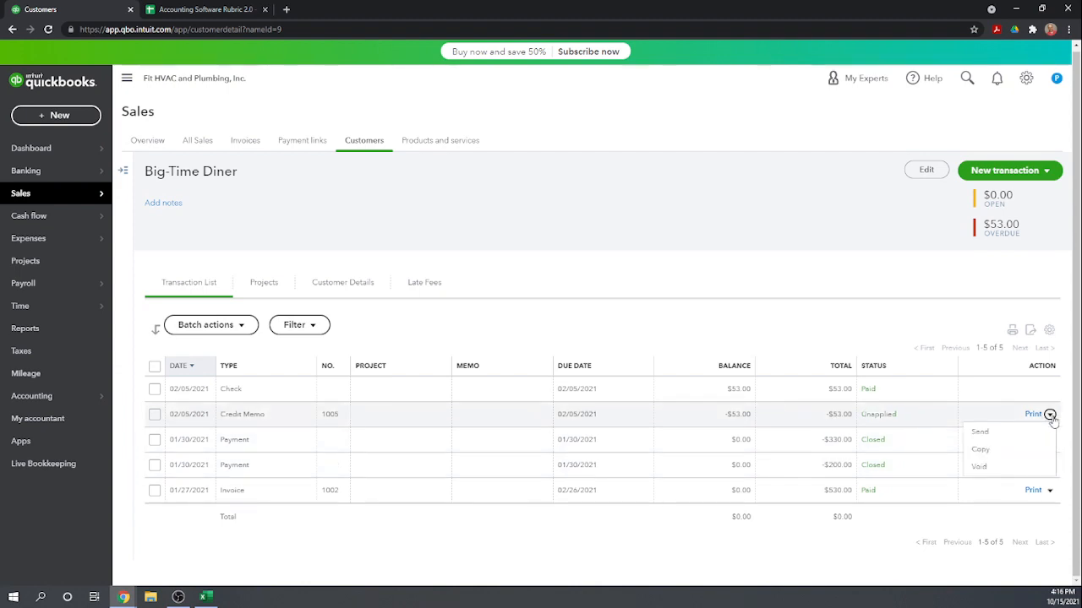
left_click(883, 416)
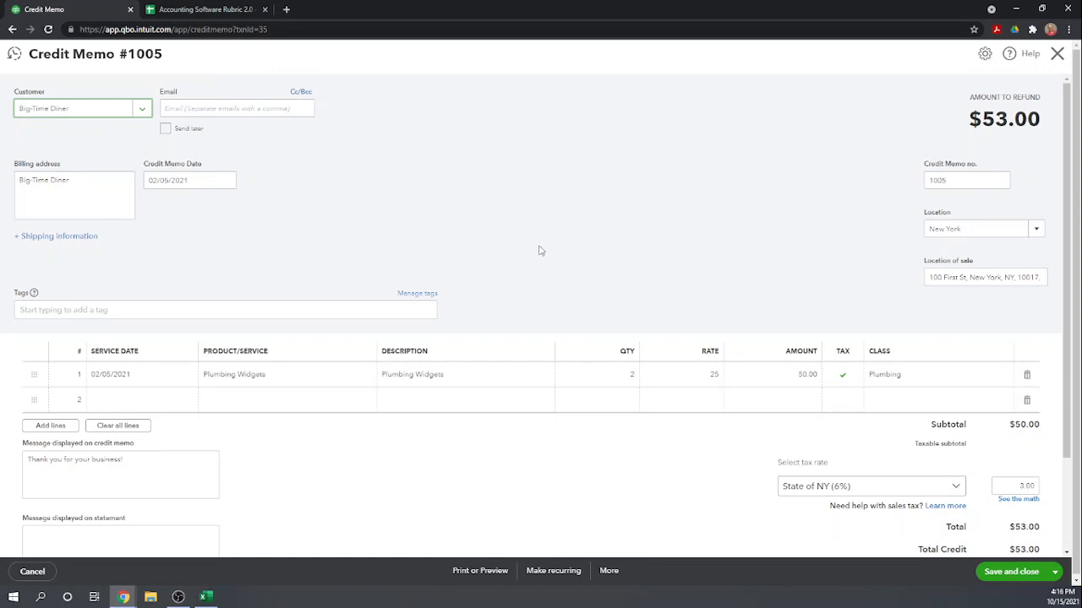
scroll(539, 250, "down", 2)
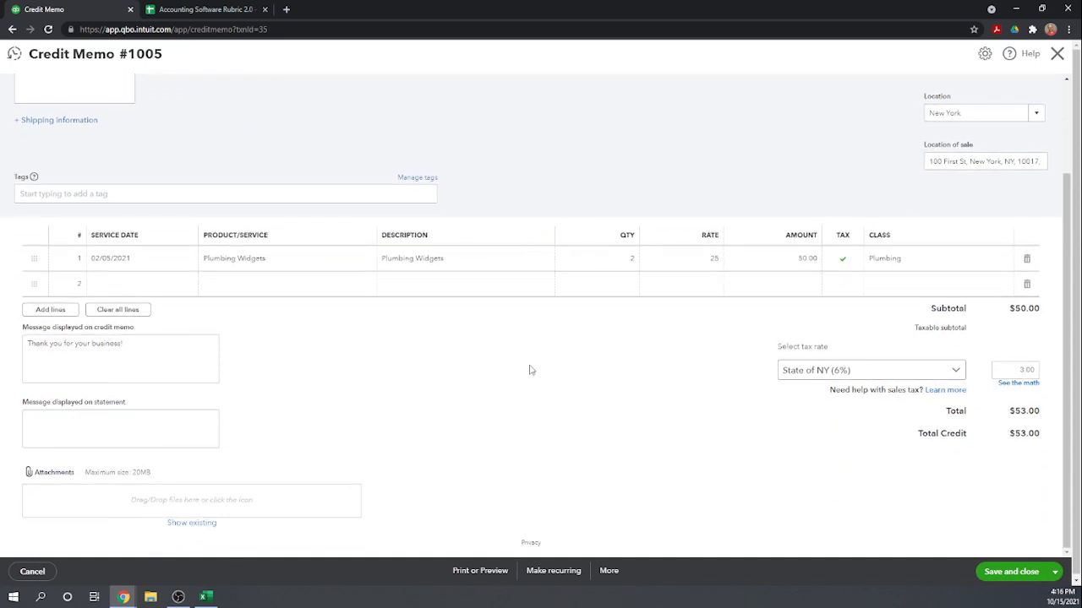
left_click(609, 575)
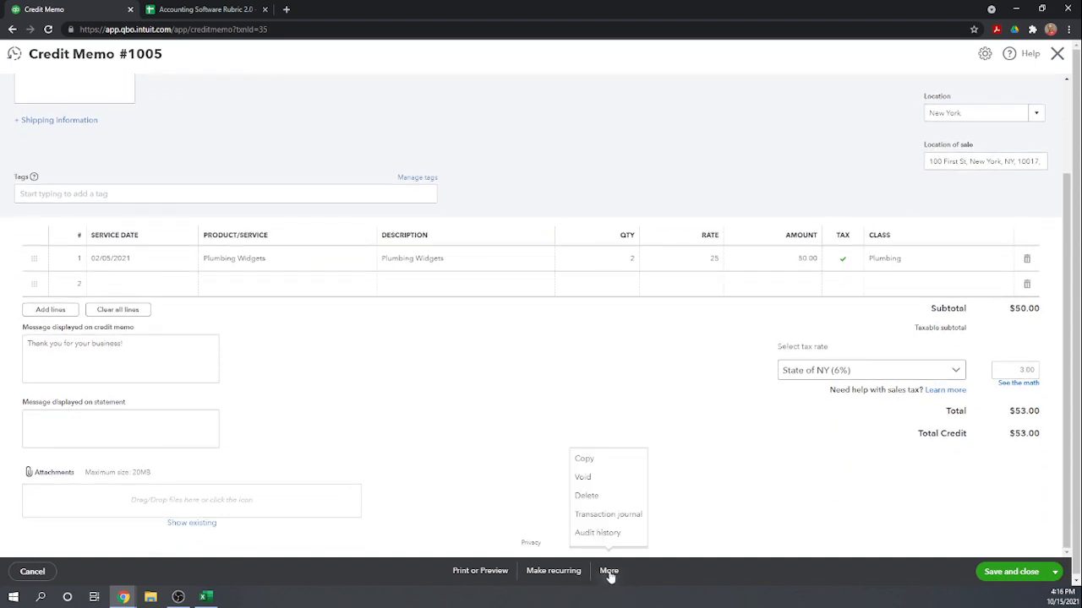
left_click(718, 484)
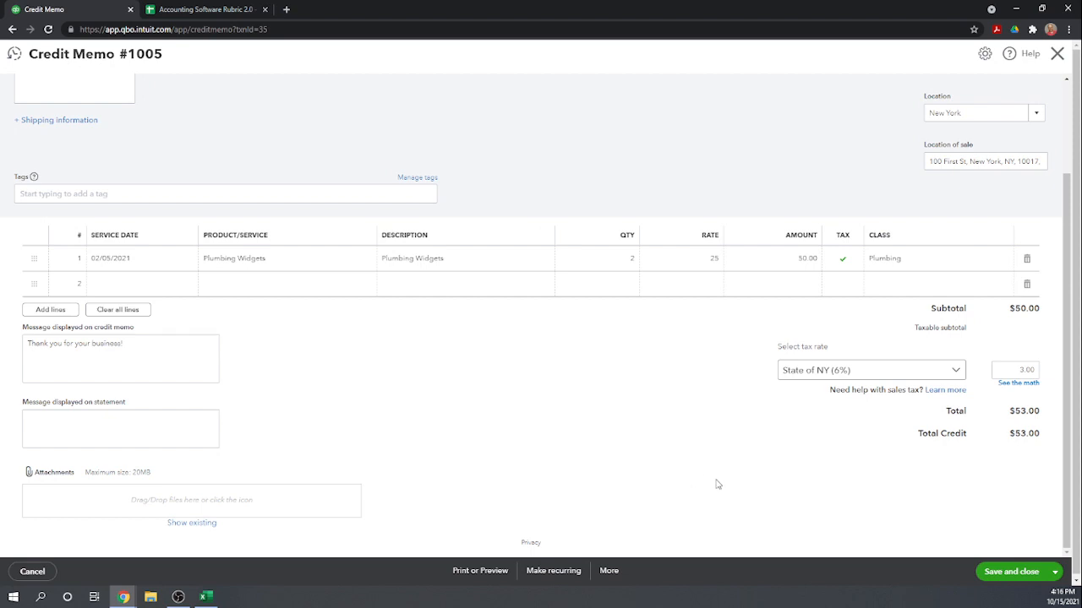
left_click(1008, 573)
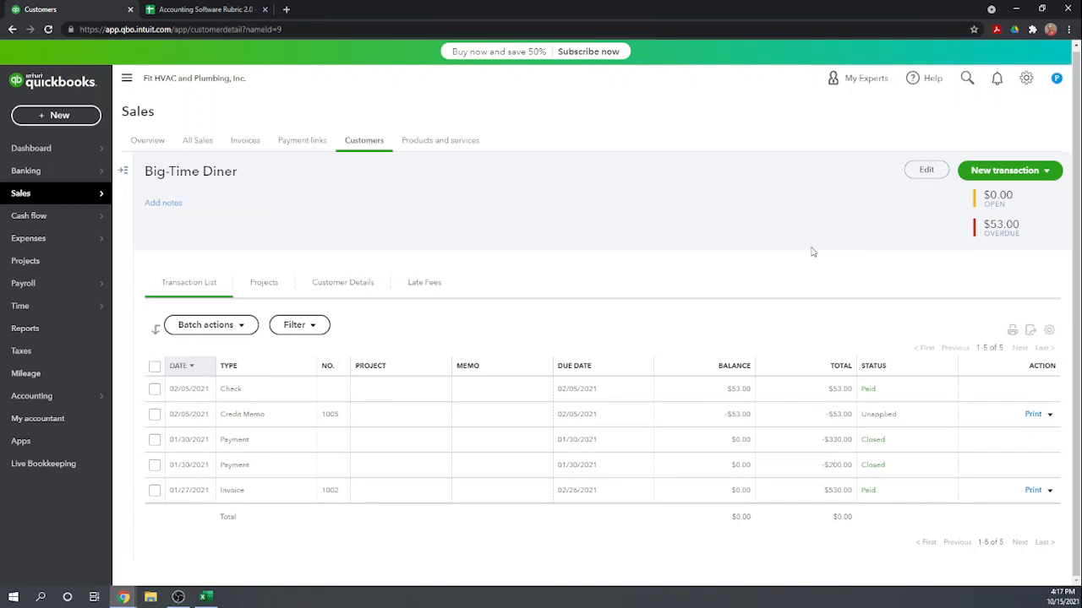
scroll(786, 272, "up", 1)
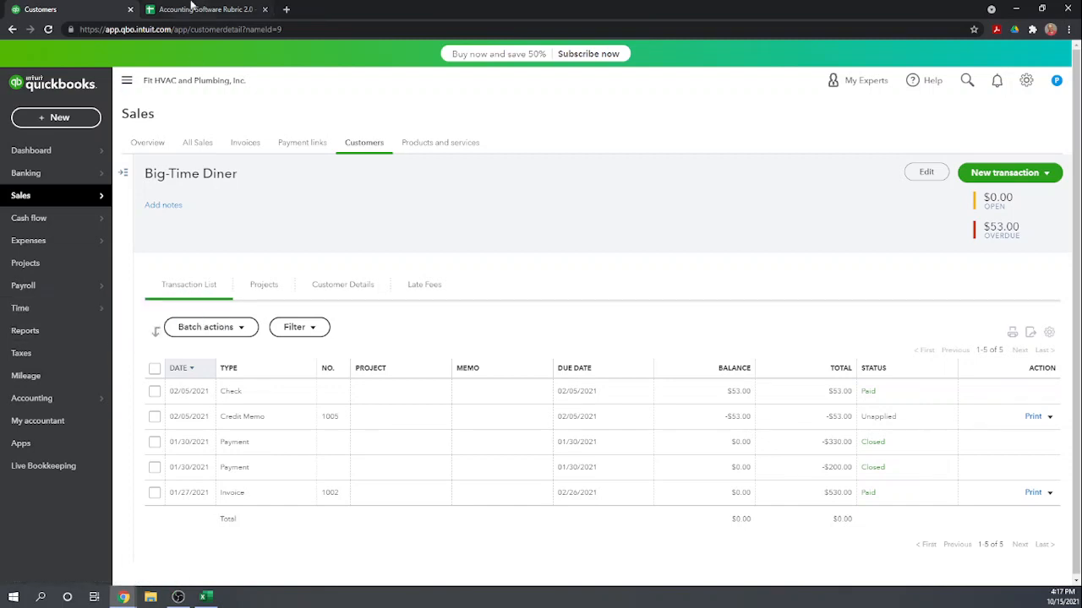
Step: Switch to the Accounting Software Rubric 2.0 spreadsheet and score 1 for issuing a credit memo, its sales tax adjustment, returned inventory and viewing balance by customer
left_click(193, 10)
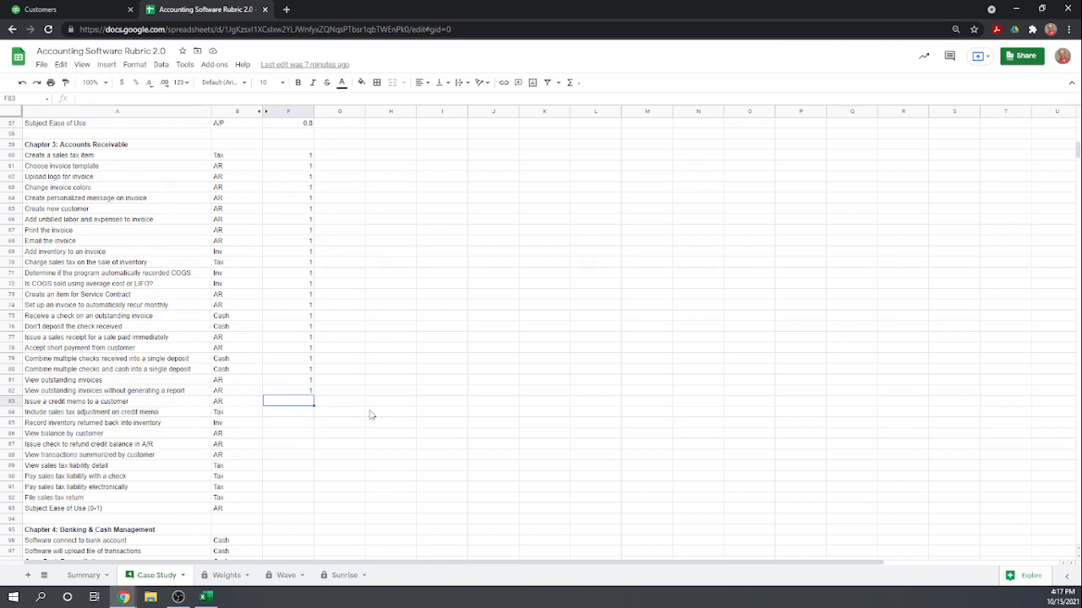
type("1")
key("Return")
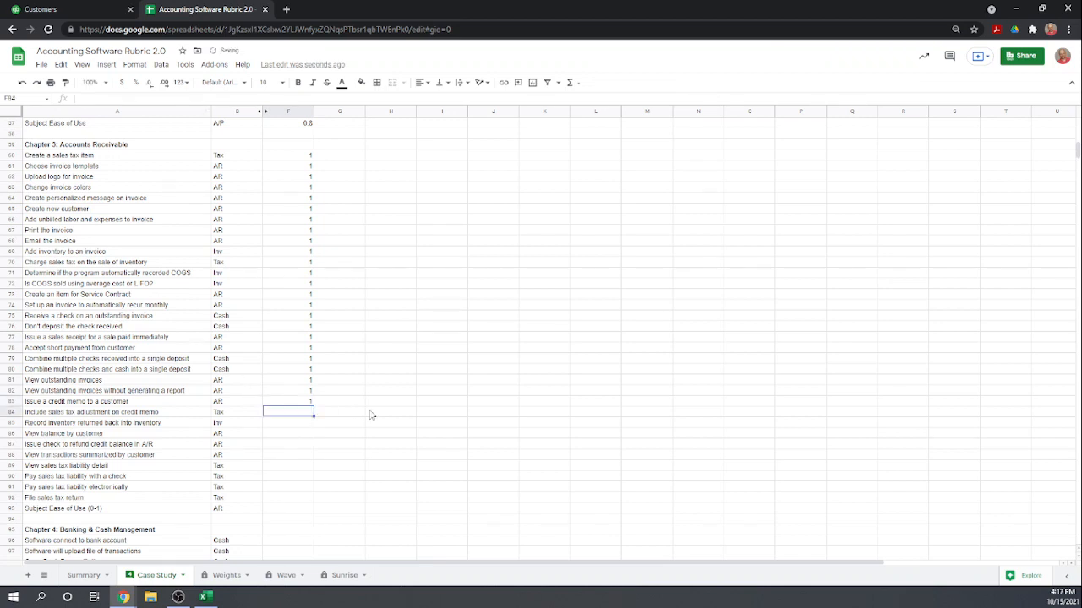
key("Down")
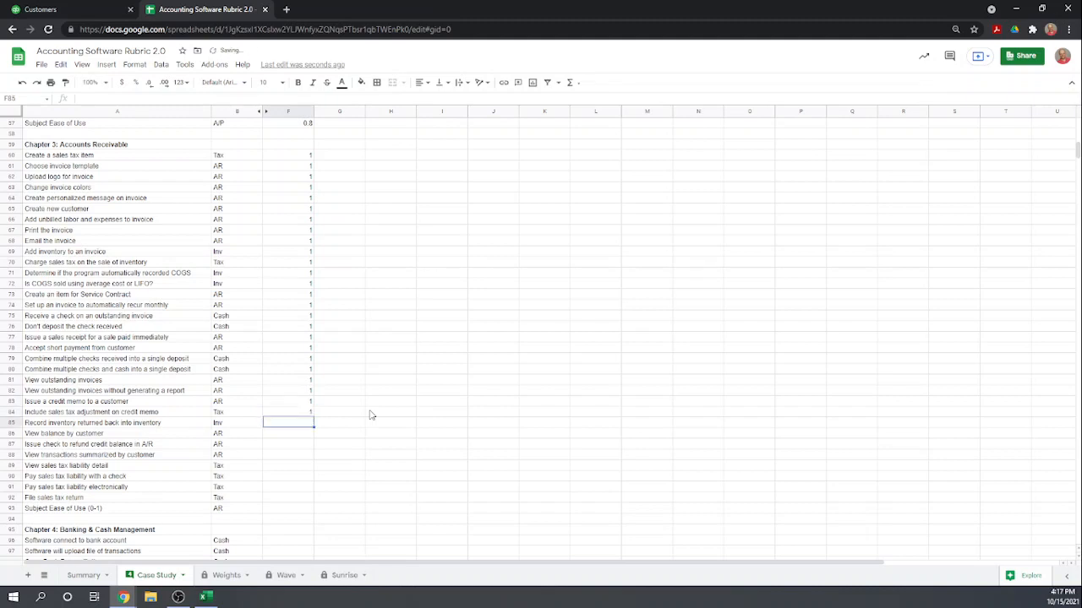
type("1")
key("Return")
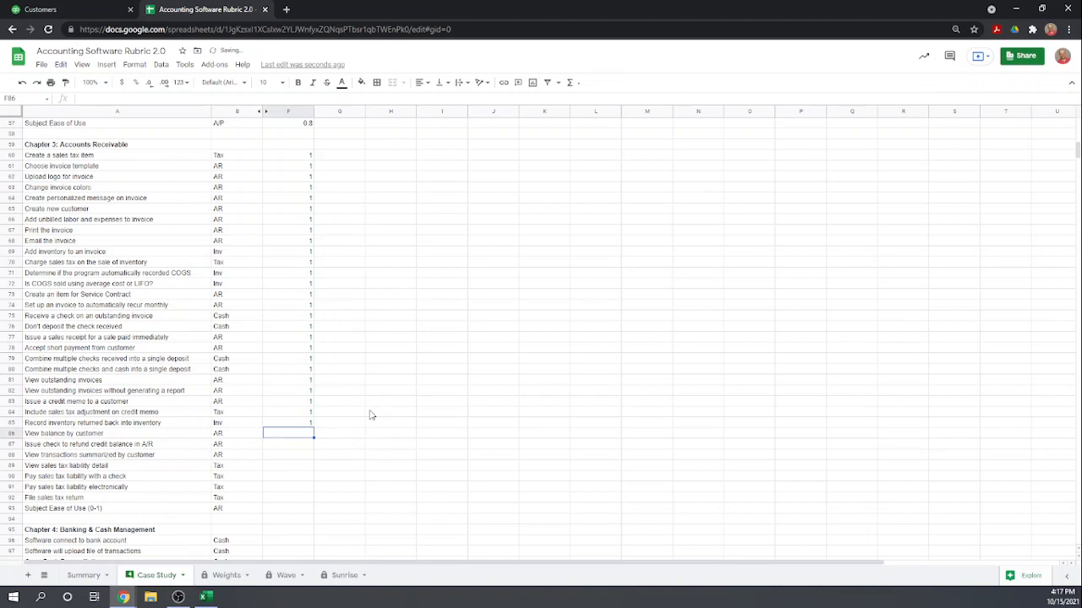
type("1")
key("Return")
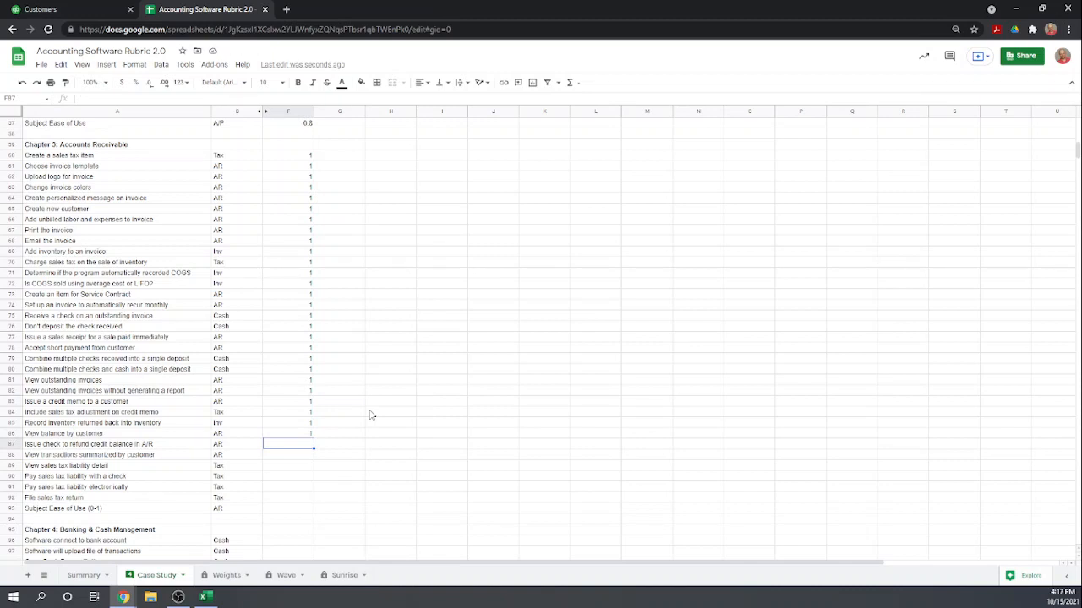
Step: Score 0.5 for issuing a check to refund an A/R credit balance and 1 for viewing transactions summarized by customer
type("5")
key("Return")
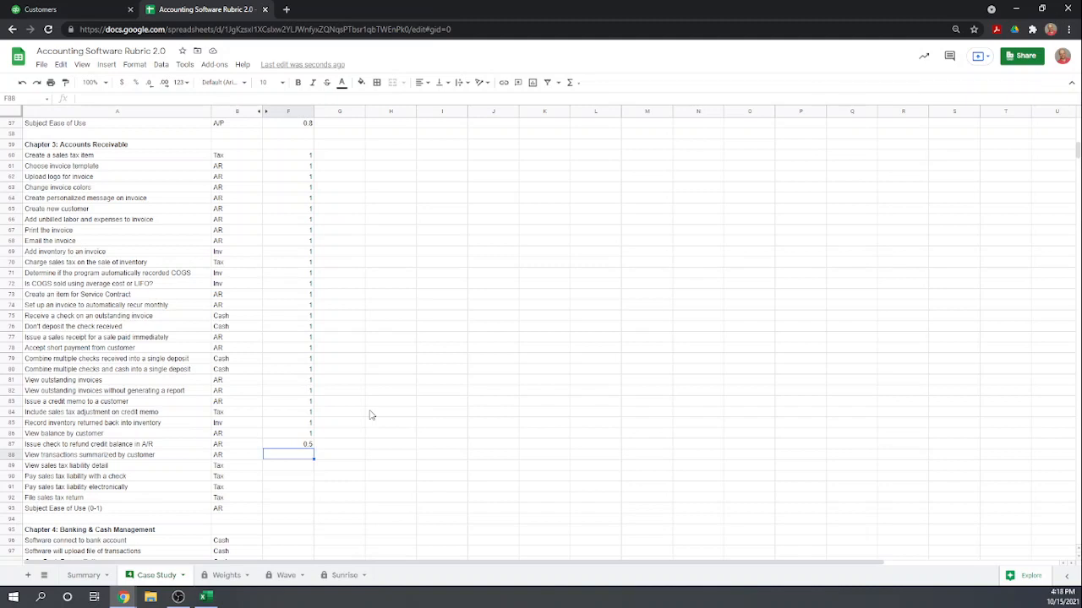
type("1")
key("Return")
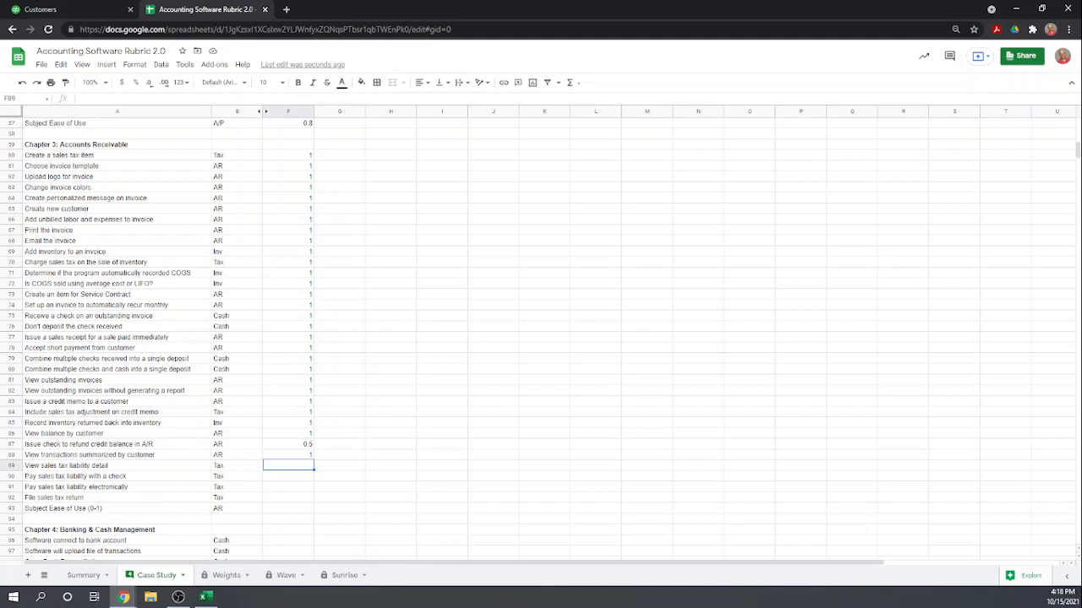
Step: Switch back to QuickBooks and list the sales tax returns with due dates from January 2021 through October 2021
left_click(54, 10)
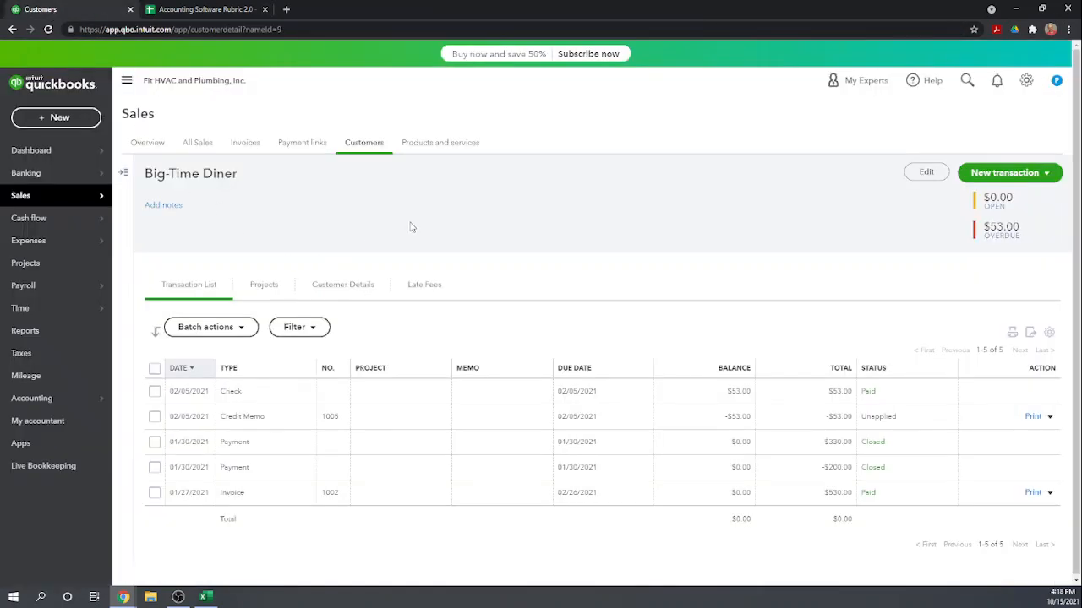
left_click(56, 118)
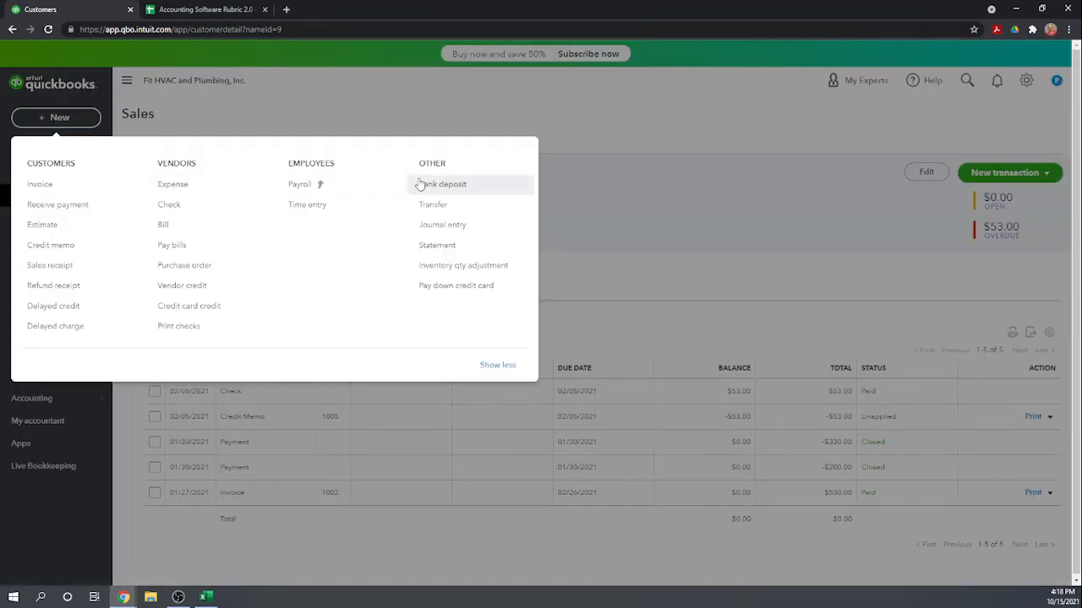
left_click(571, 133)
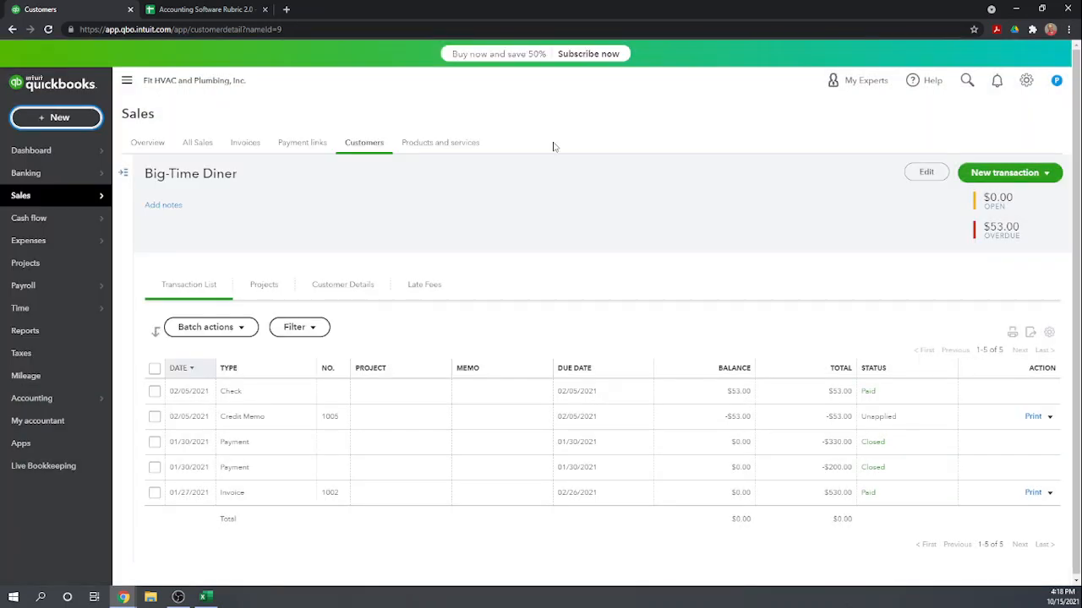
left_click(21, 354)
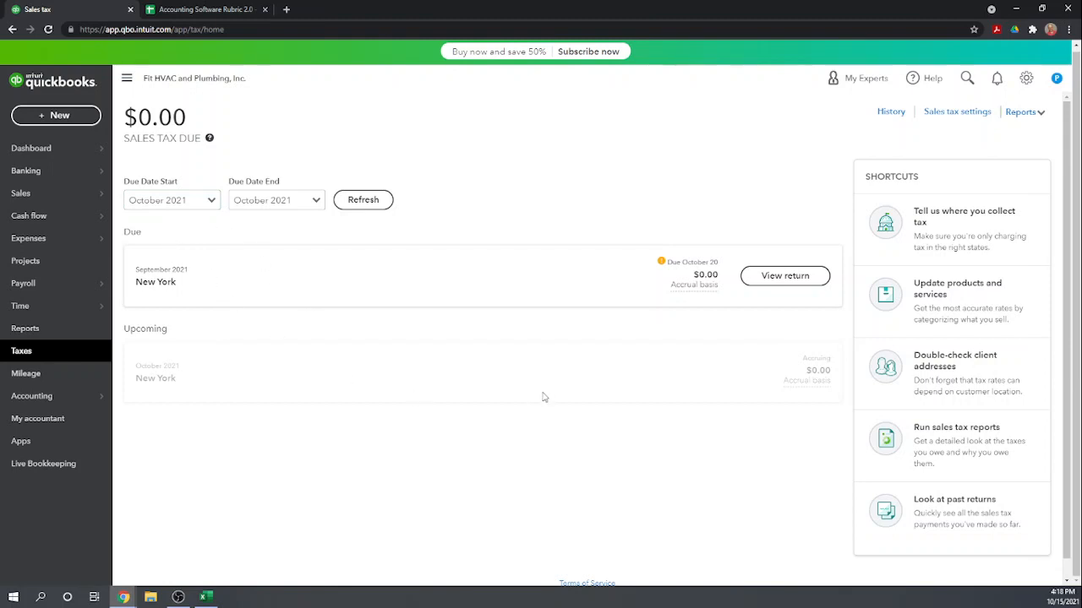
scroll(507, 350, "down", 1)
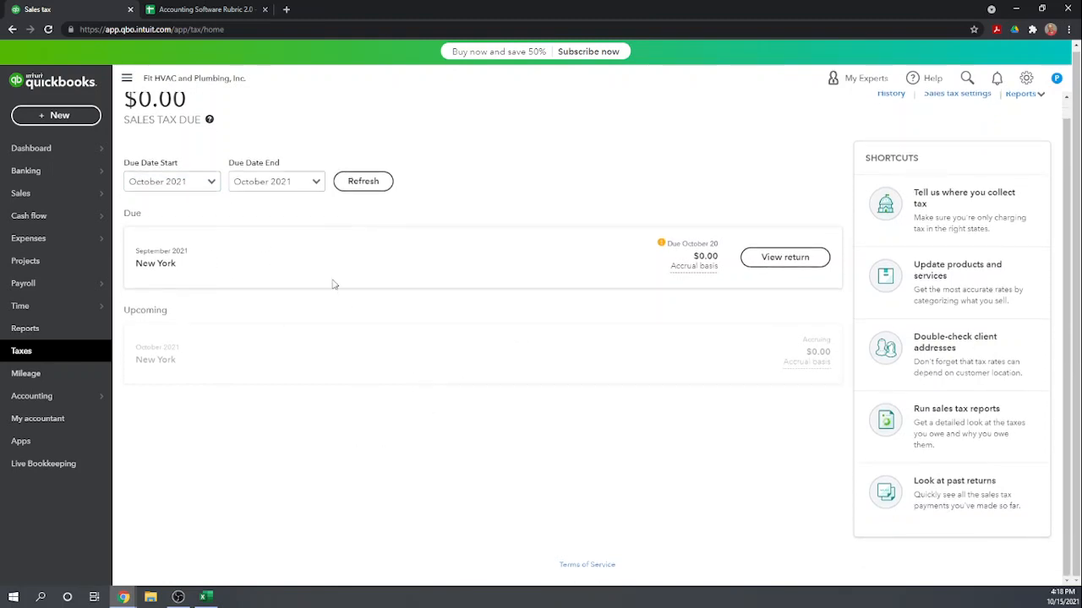
scroll(333, 282, "up", 1)
left_click(212, 202)
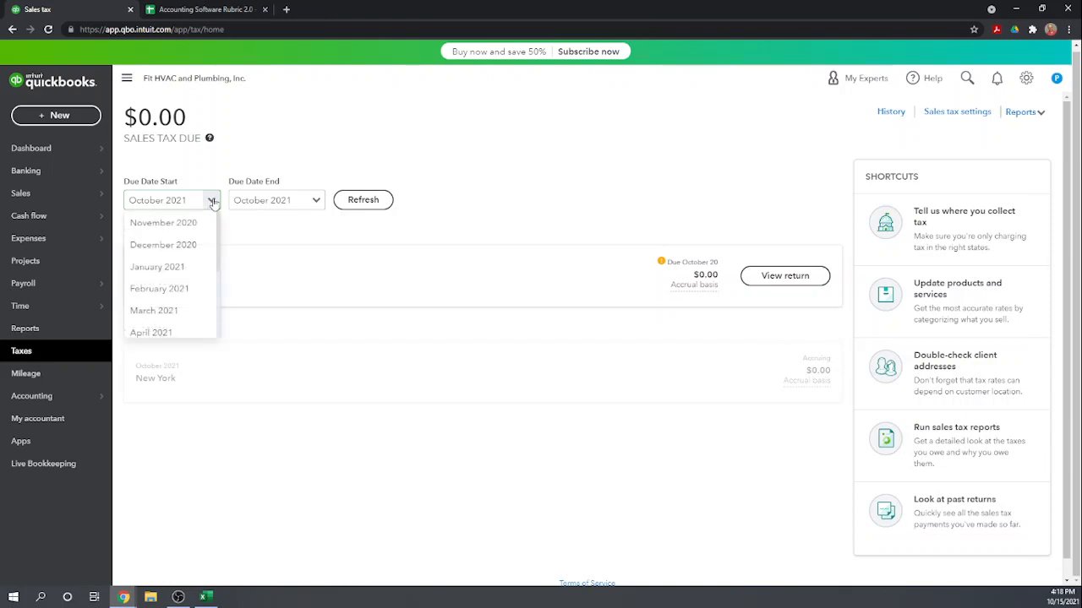
left_click(170, 269)
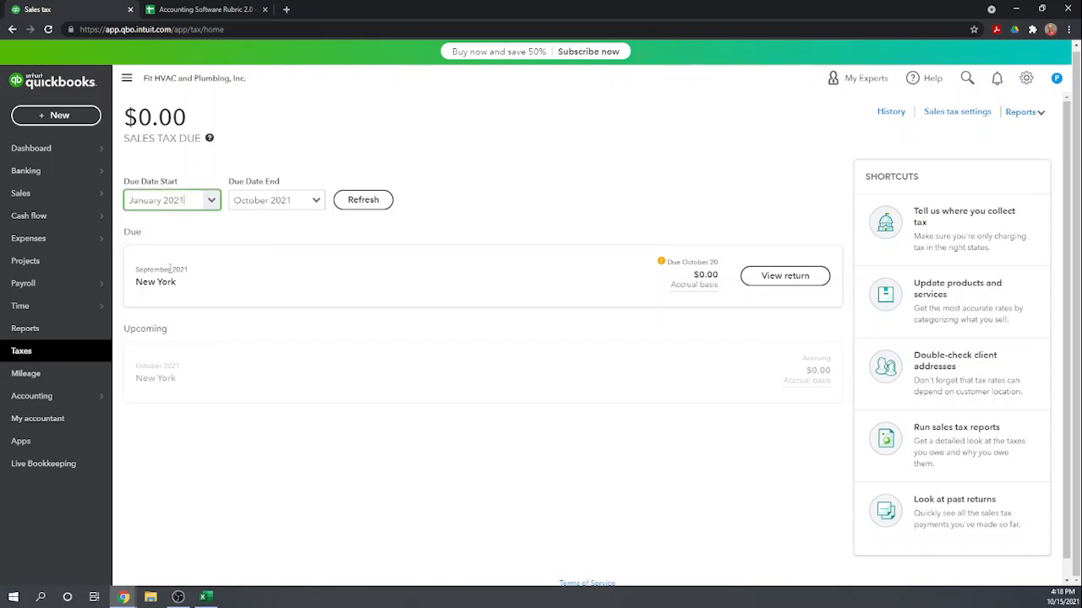
left_click(374, 202)
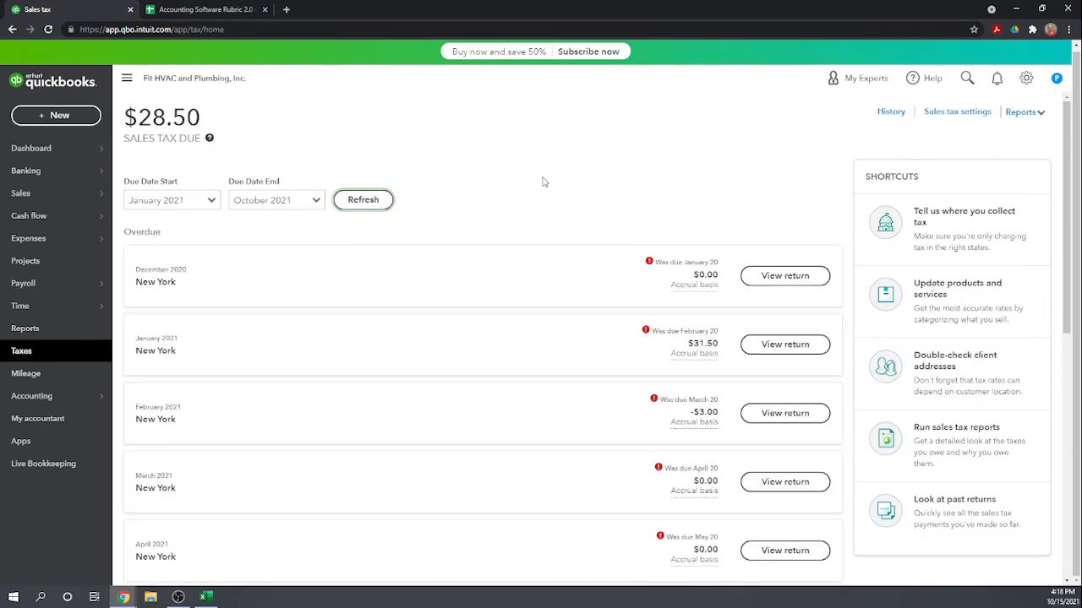
scroll(549, 178, "down", 2)
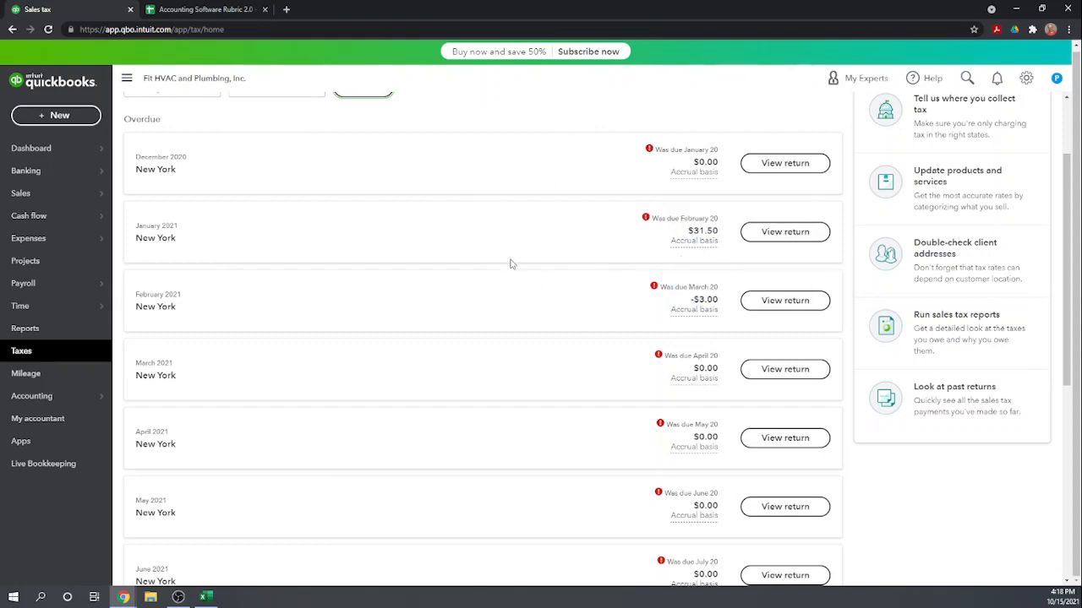
scroll(821, 285, "up", 1)
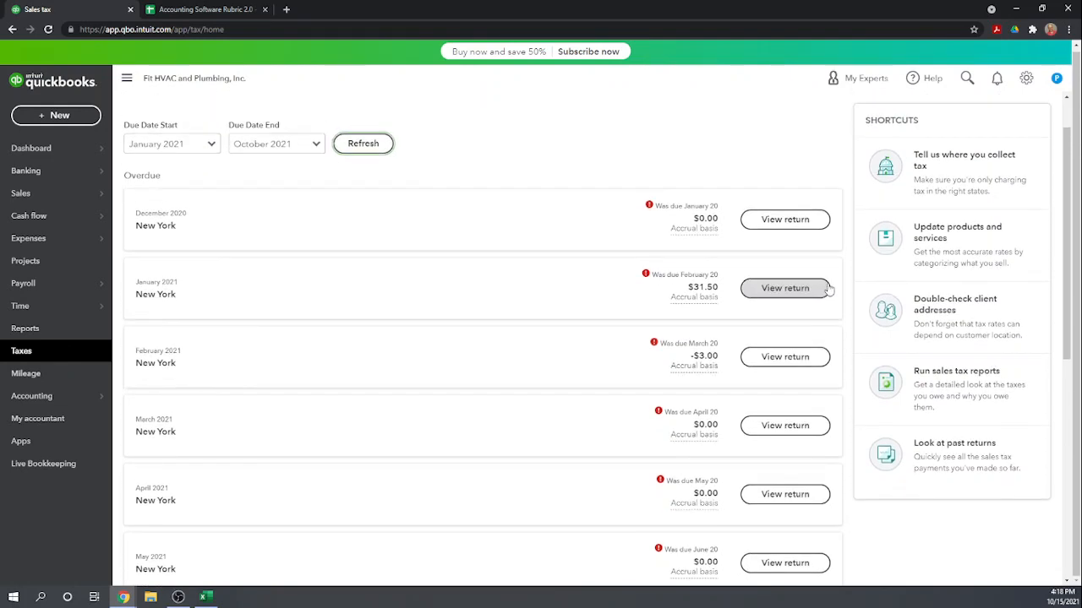
Step: Record the $31.50 payment for New York's January 2021 sales tax return, dated 02/15/2021, from the 110 Checking account, and return to the sales tax overview
left_click(785, 288)
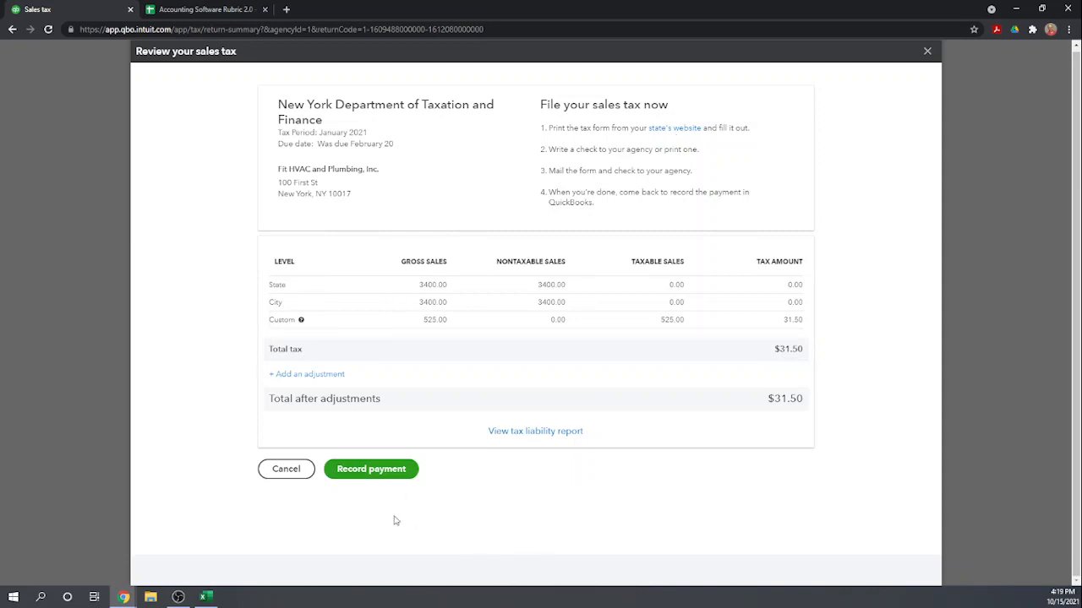
left_click(377, 471)
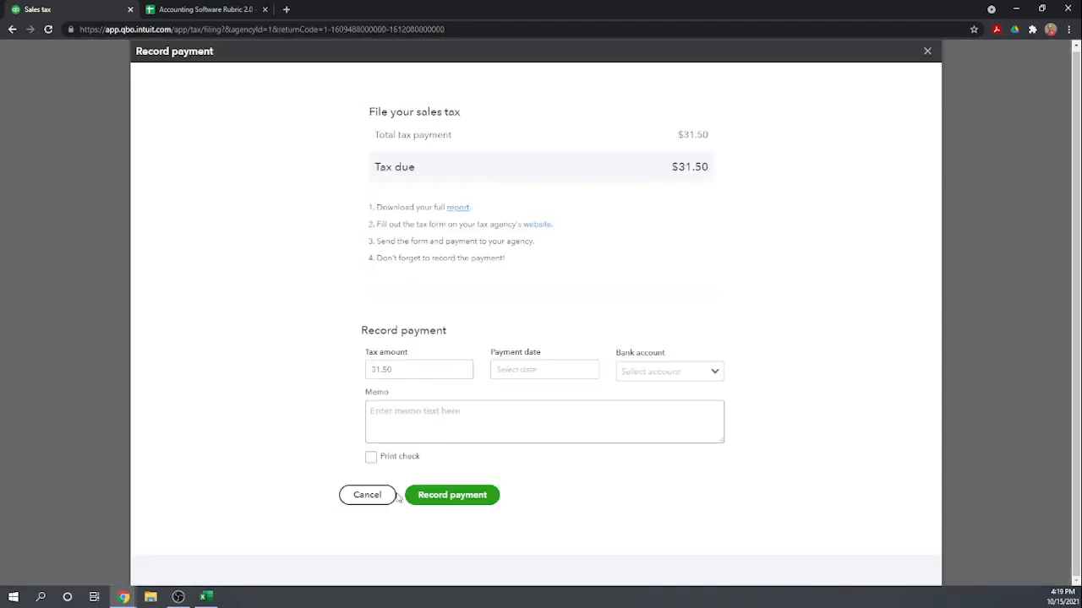
left_click(552, 367)
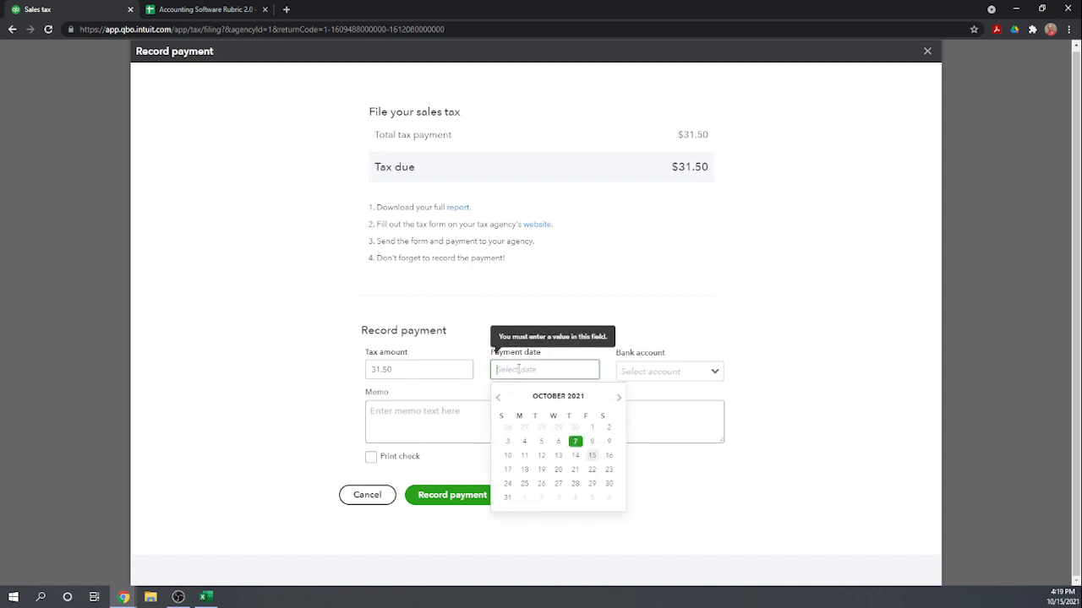
type("02/15/2021")
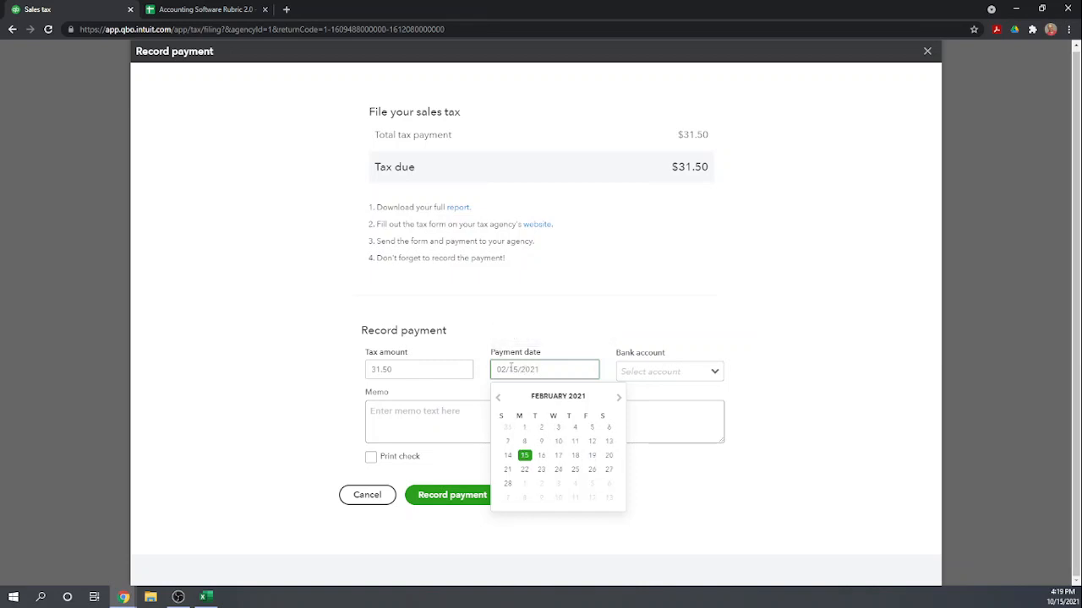
left_click(715, 372)
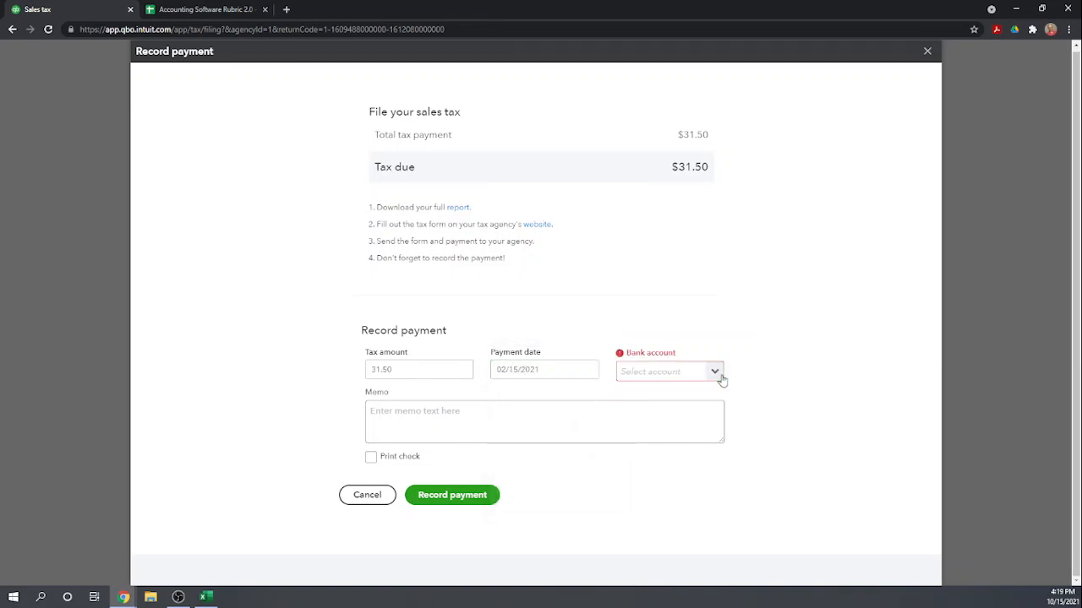
left_click(682, 440)
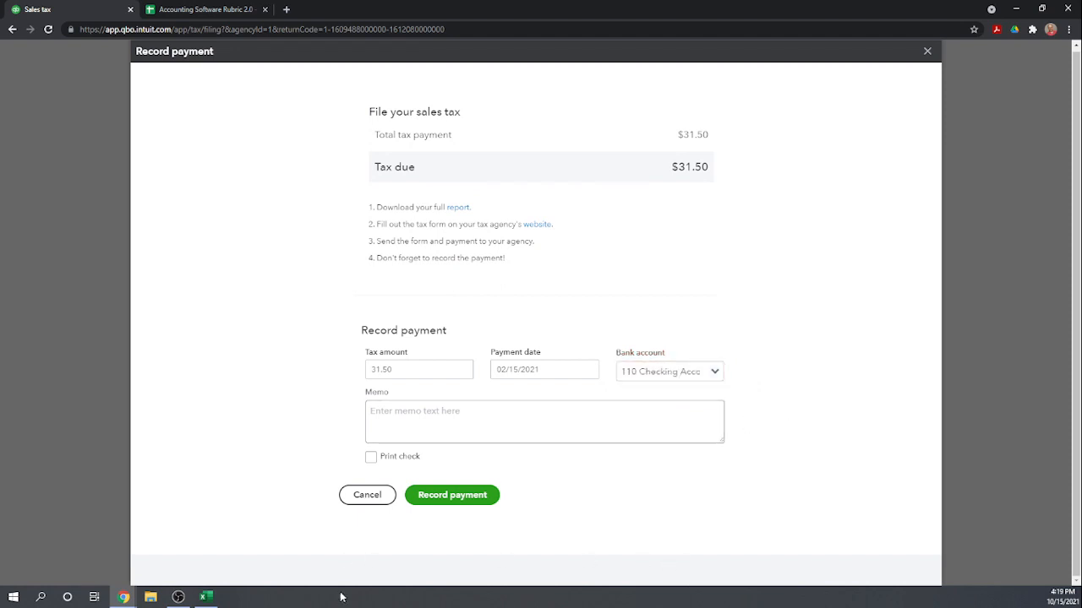
left_click(446, 500)
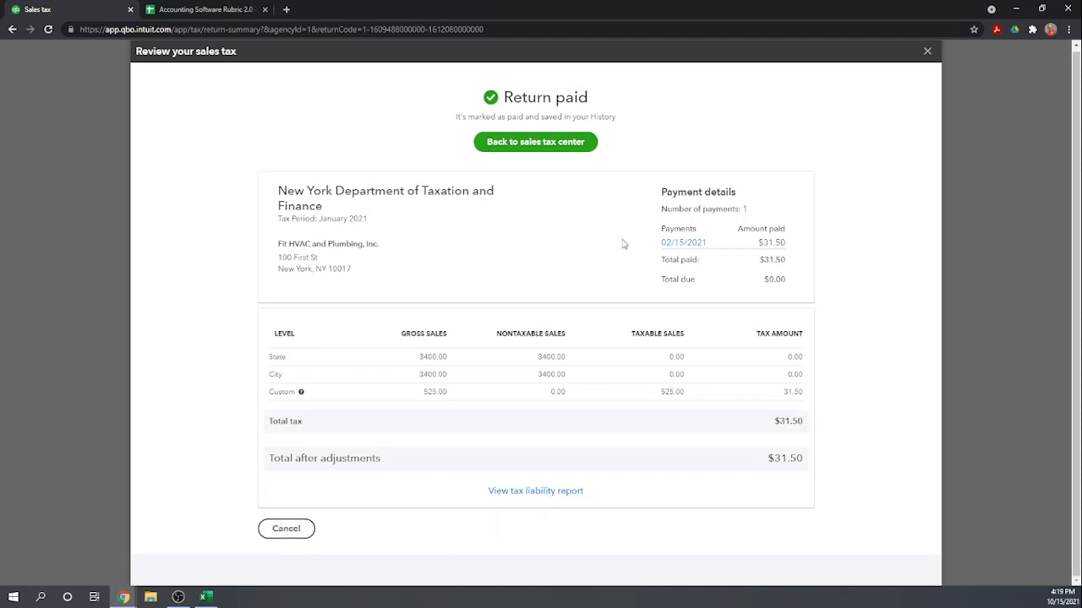
left_click(291, 534)
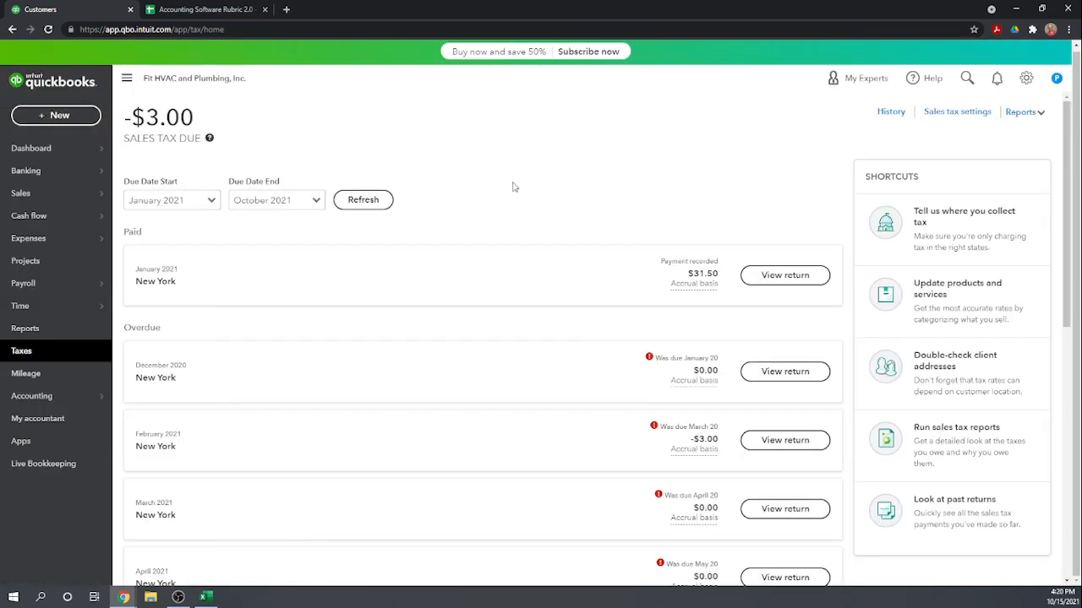
scroll(591, 164, "down", 2)
scroll(592, 165, "up", 2)
Step: Check the next unscored item in the Accounting Software Rubric 2.0 spreadsheet and open the Taxable Sales Detail report in QuickBooks
left_click(180, 14)
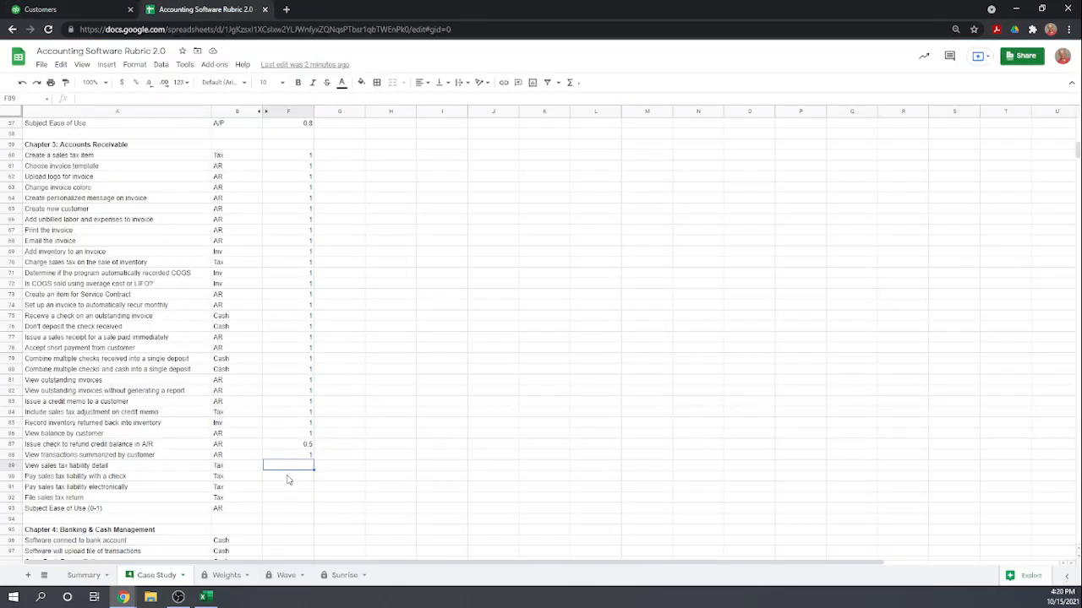
left_click(64, 11)
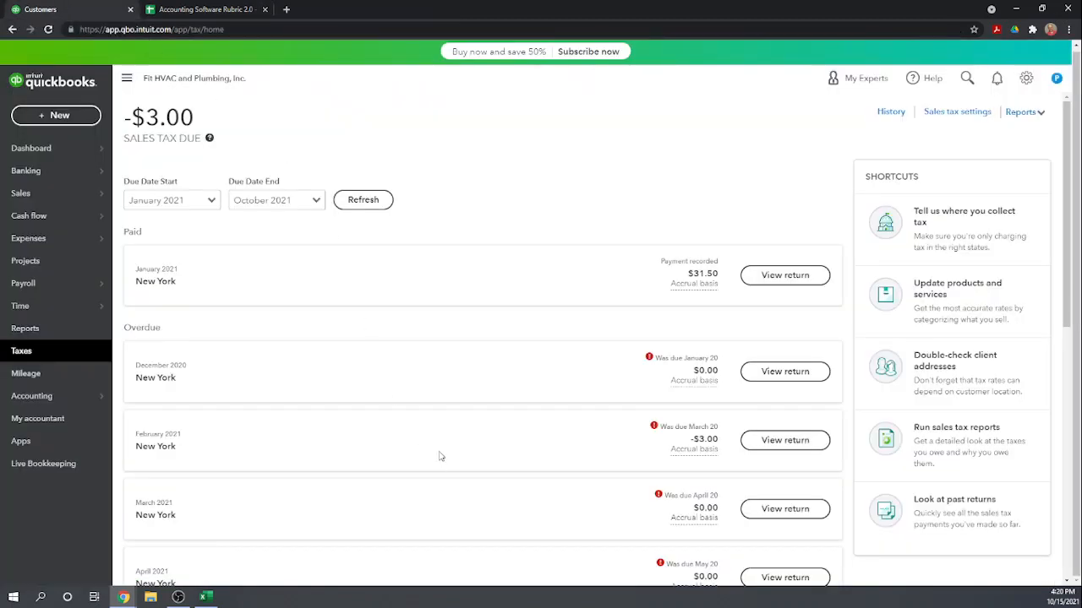
left_click(17, 329)
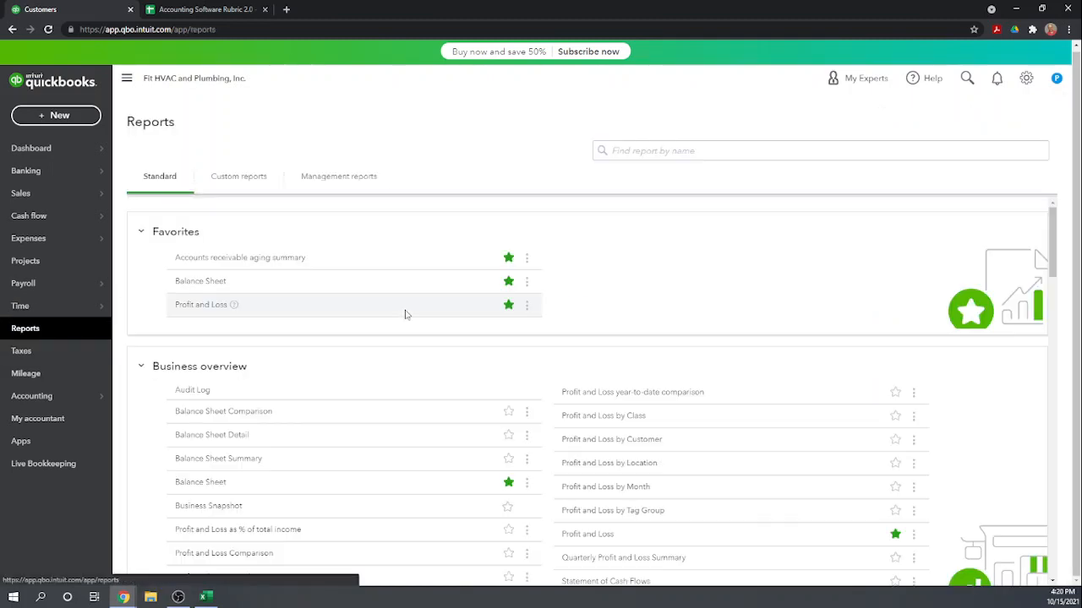
scroll(404, 314, "down", 1)
scroll(404, 314, "down", 3)
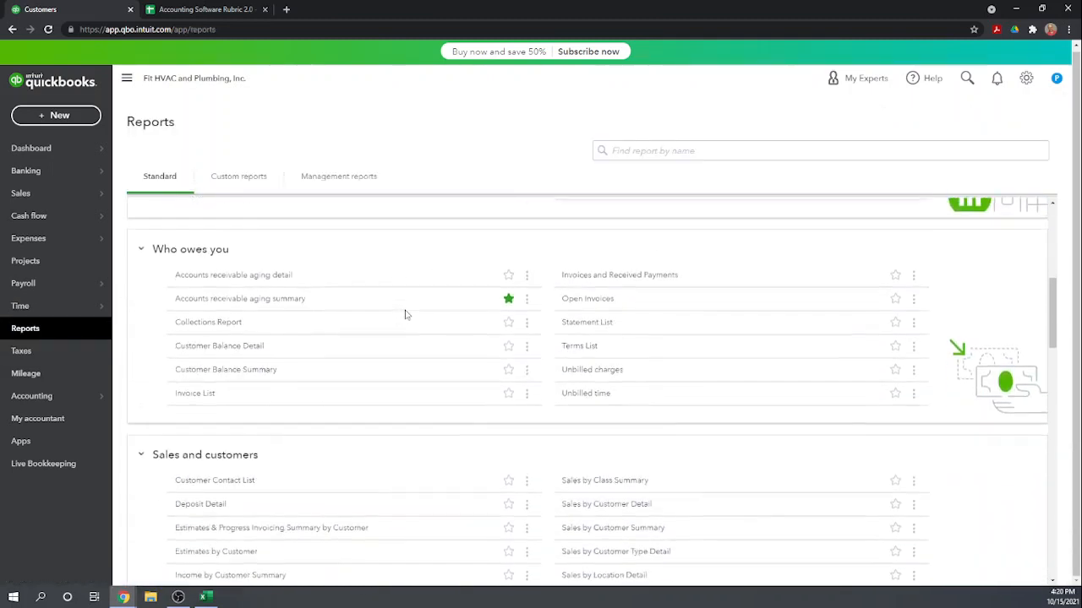
scroll(405, 315, "down", 2)
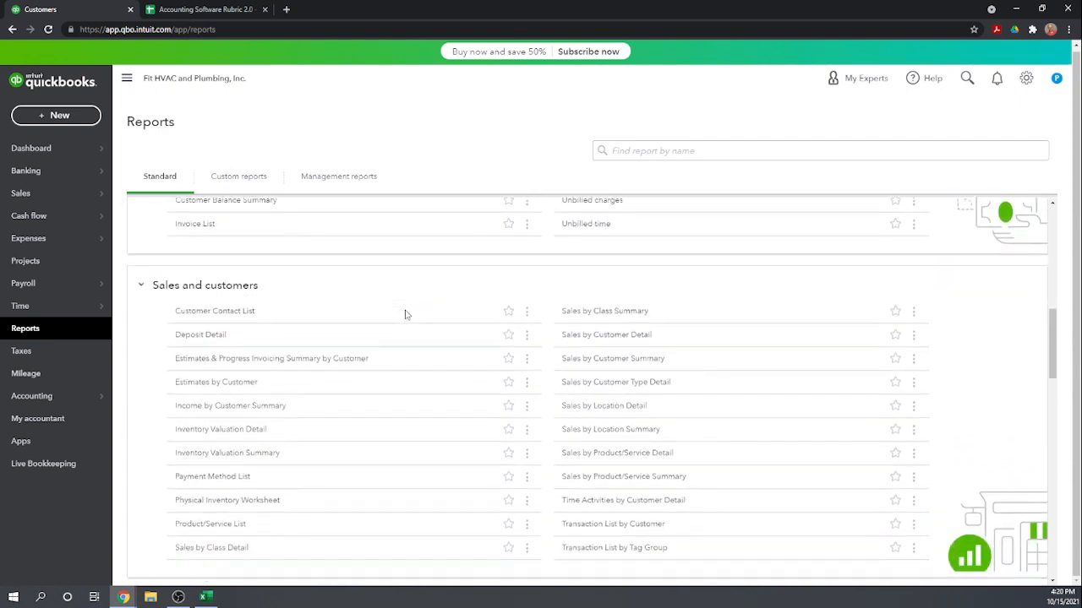
scroll(405, 314, "down", 1)
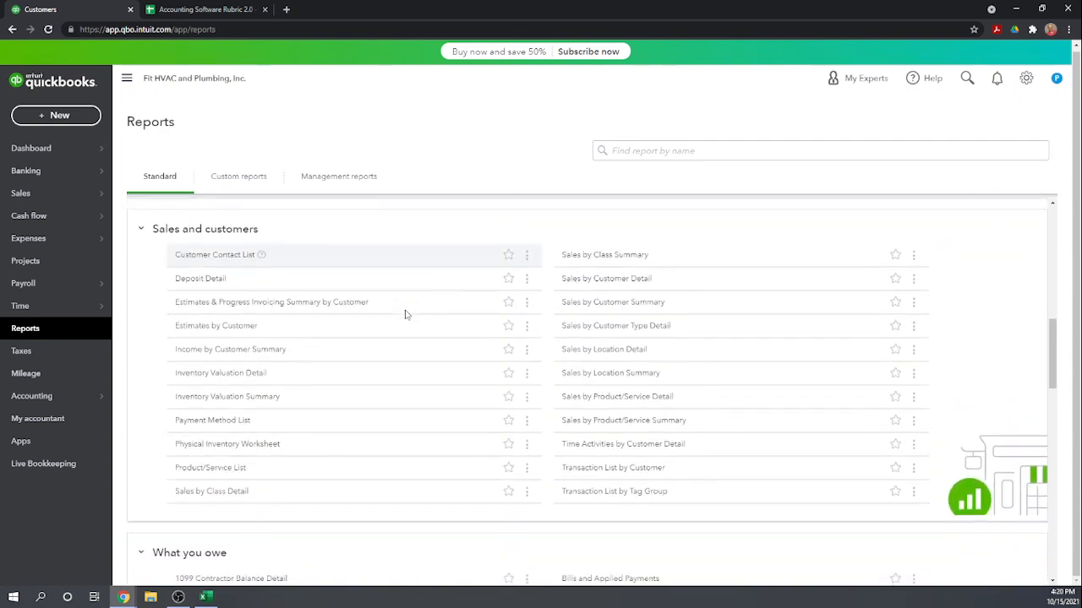
scroll(405, 314, "down", 3)
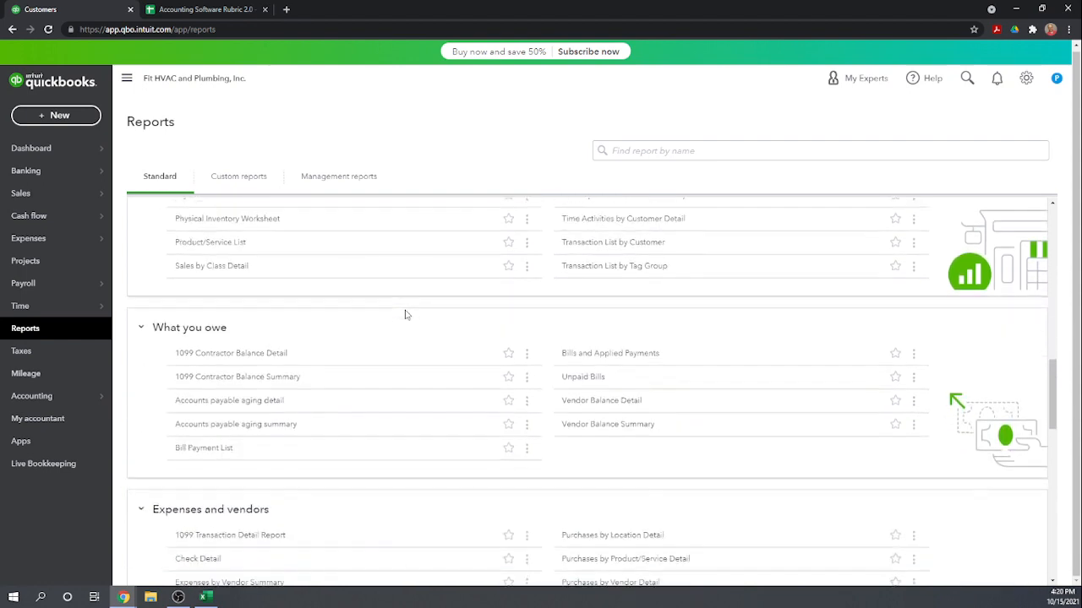
scroll(405, 315, "down", 5)
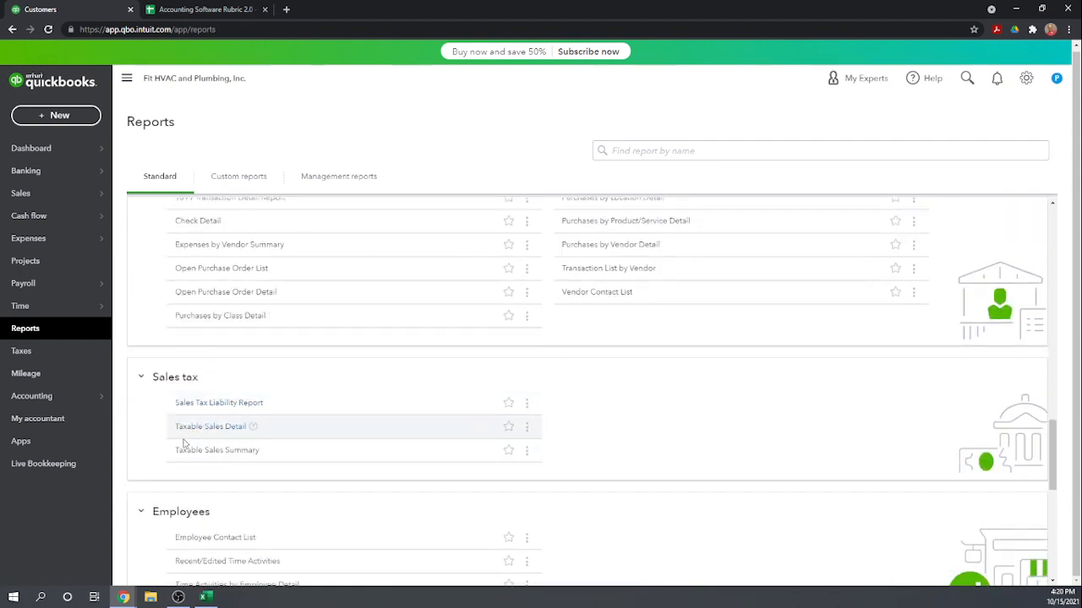
left_click(197, 426)
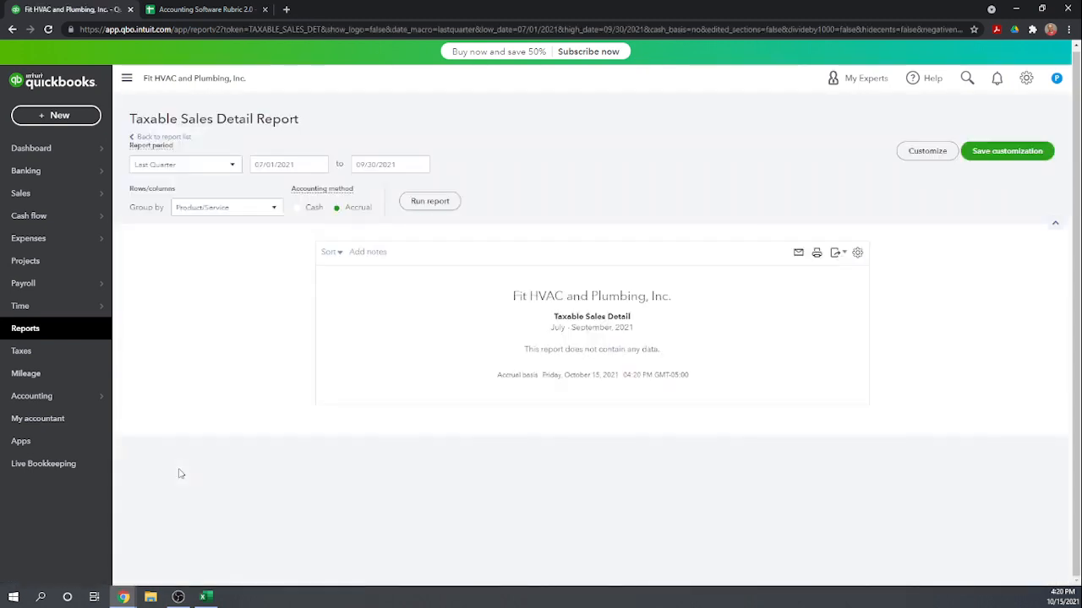
Step: Run the Taxable Sales Detail report for the period This Year
left_click(233, 165)
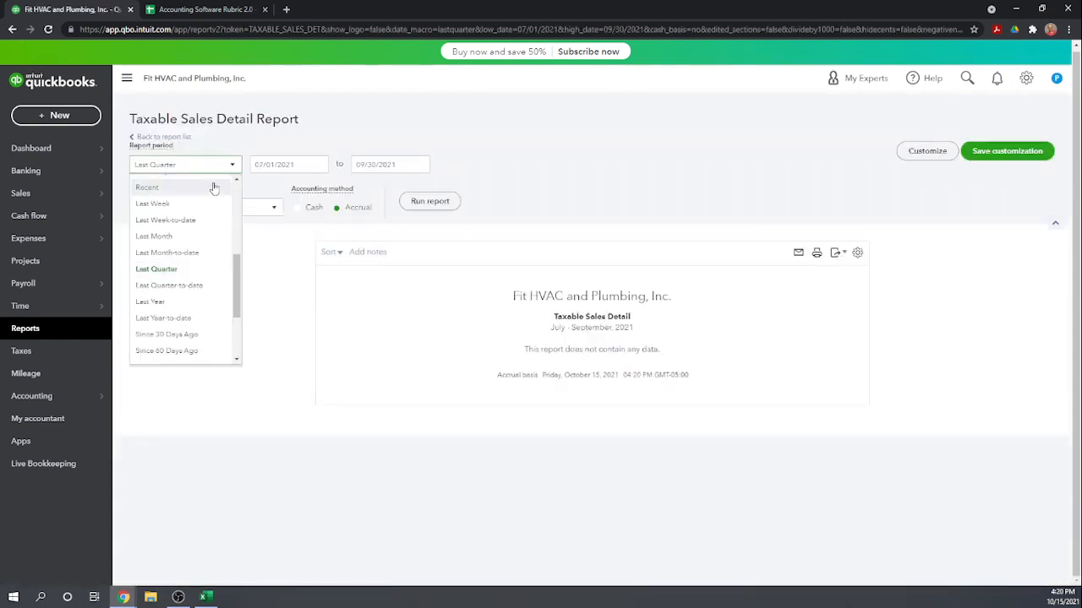
scroll(205, 200, "up", 5)
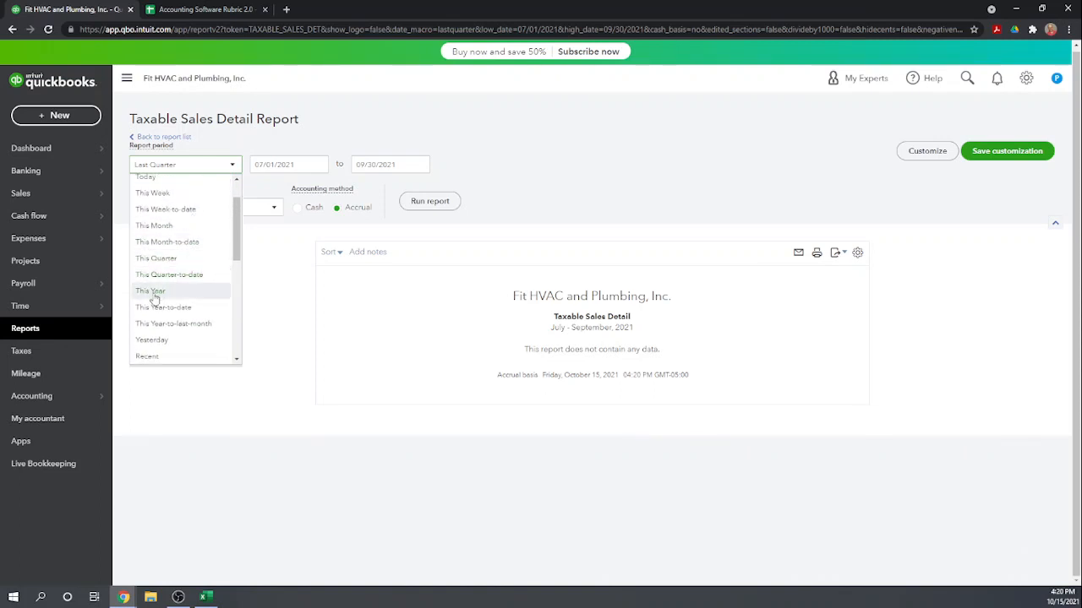
left_click(155, 291)
left_click(423, 201)
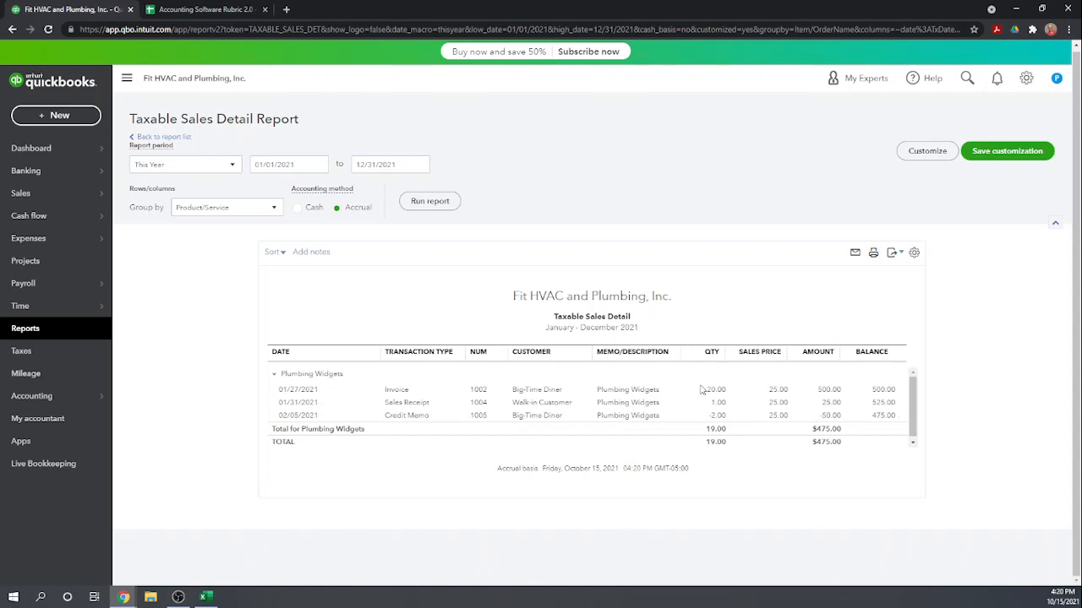
Step: Return to the report list and open the Sales Tax Liability Report to view the tax amounts
left_click(178, 143)
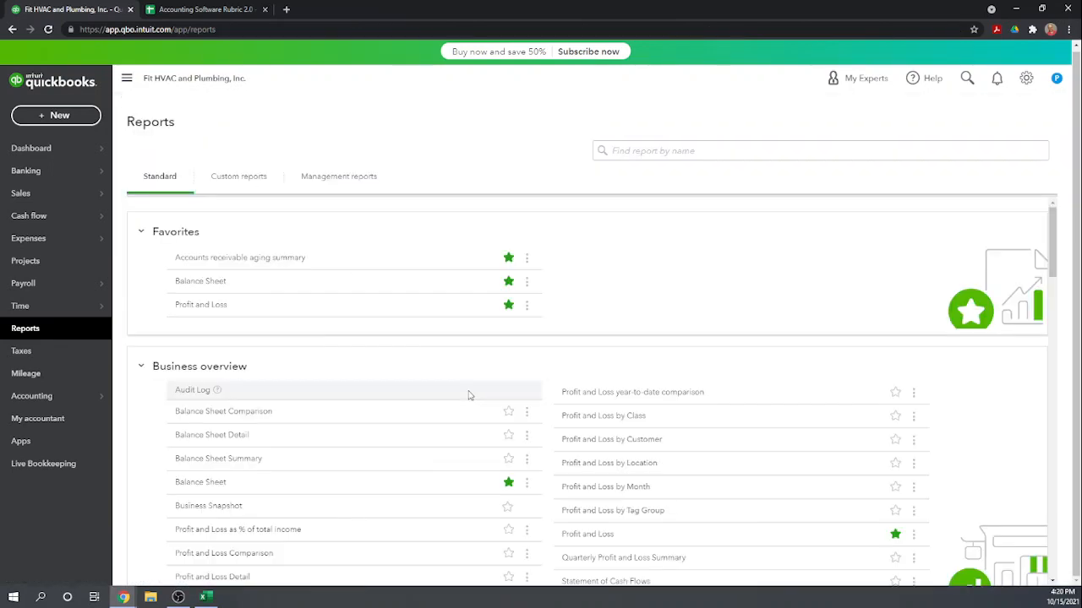
scroll(470, 395, "down", 20)
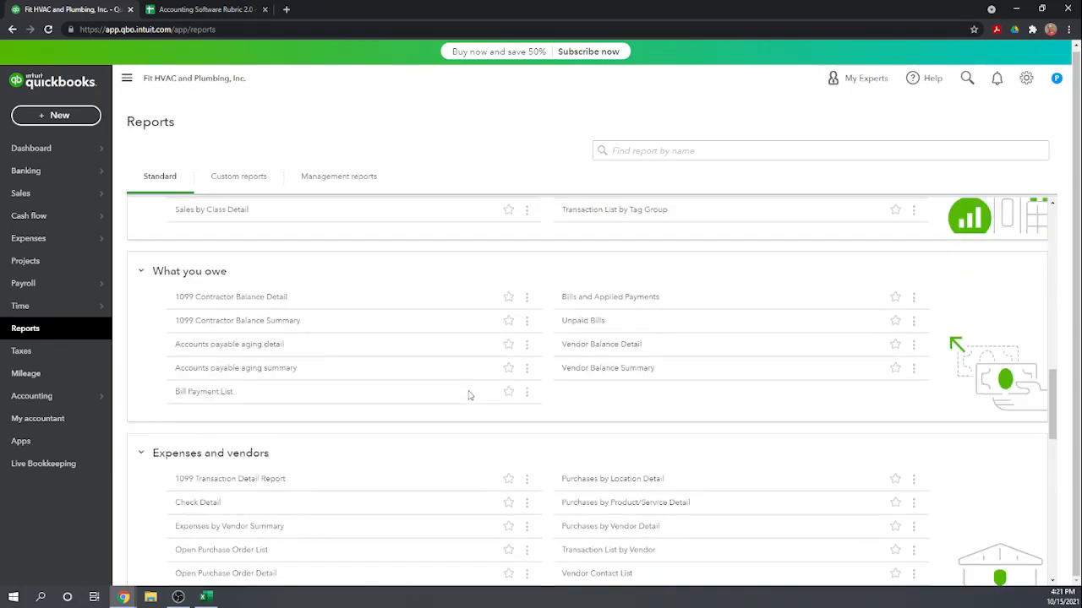
scroll(469, 395, "down", 2)
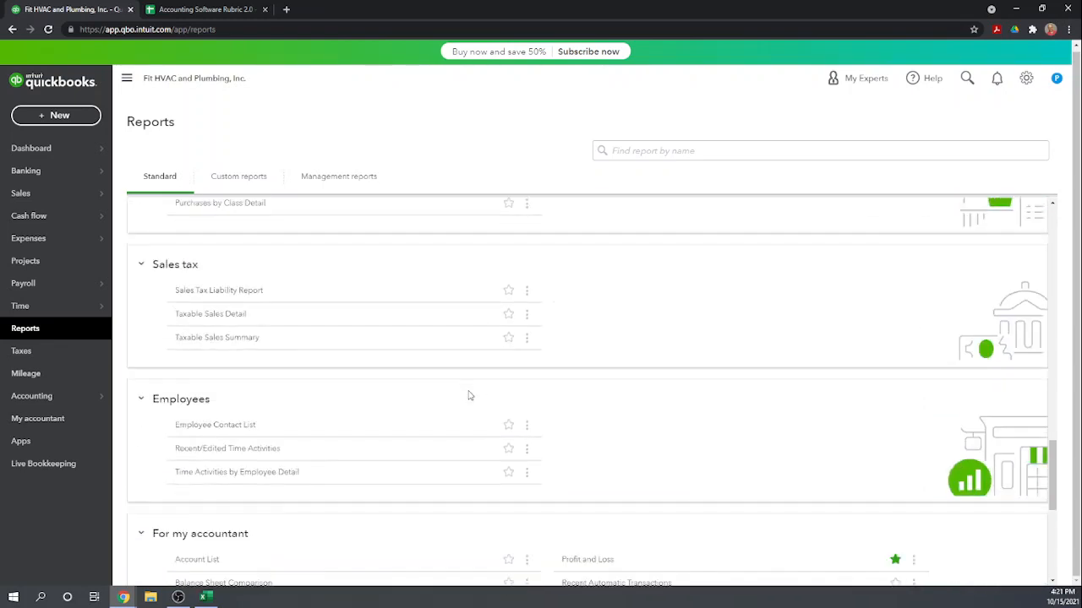
left_click(235, 289)
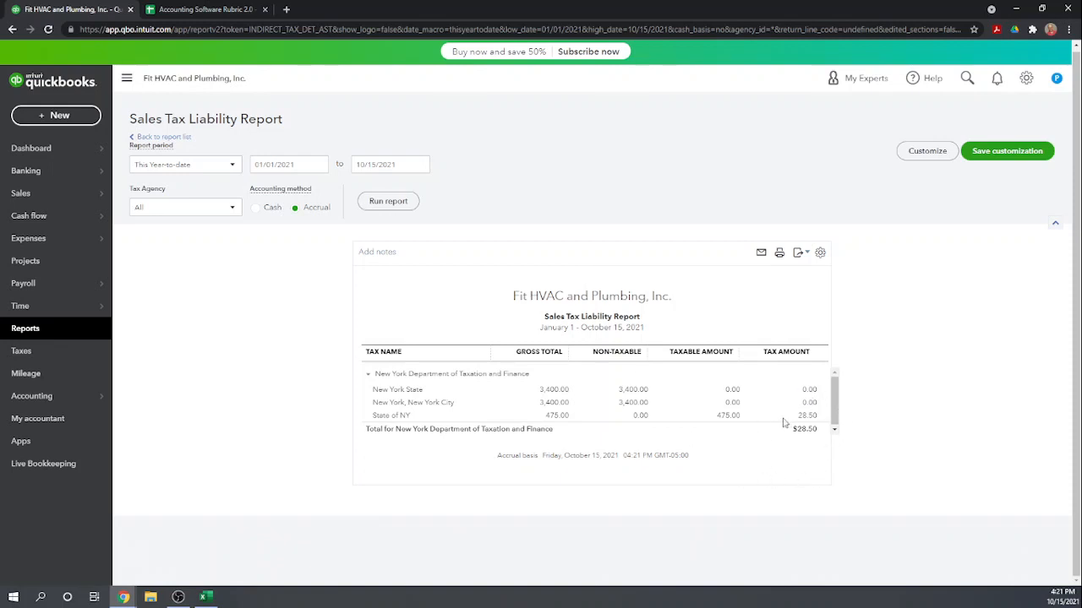
Step: Switch to the Accounting Software Rubric 2.0 spreadsheet and score 1 for viewing sales tax liability detail and for paying the liability with a check
left_click(206, 11)
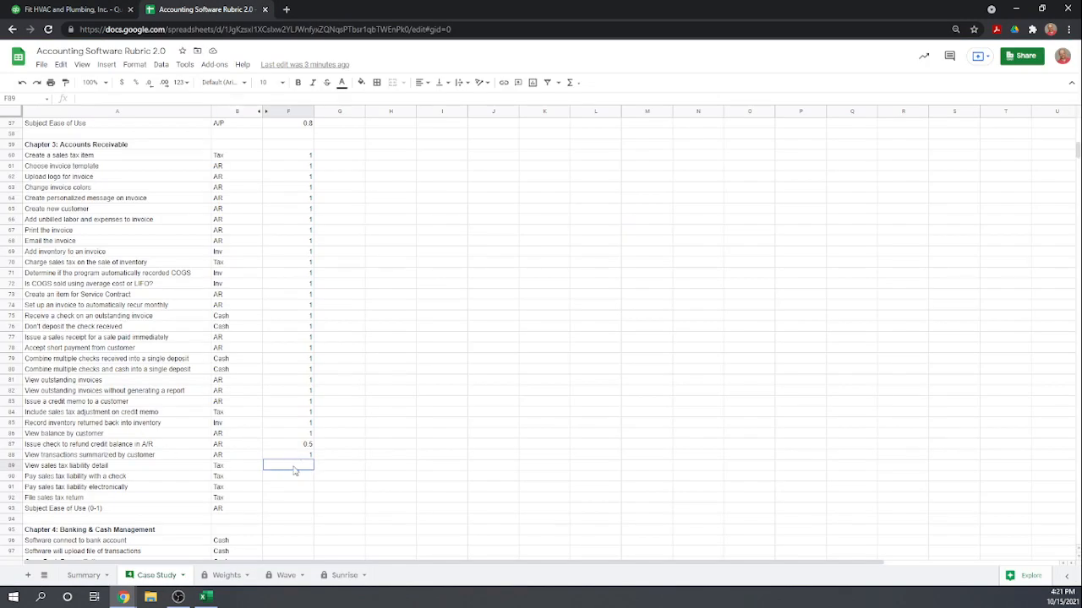
type("1")
key("Return")
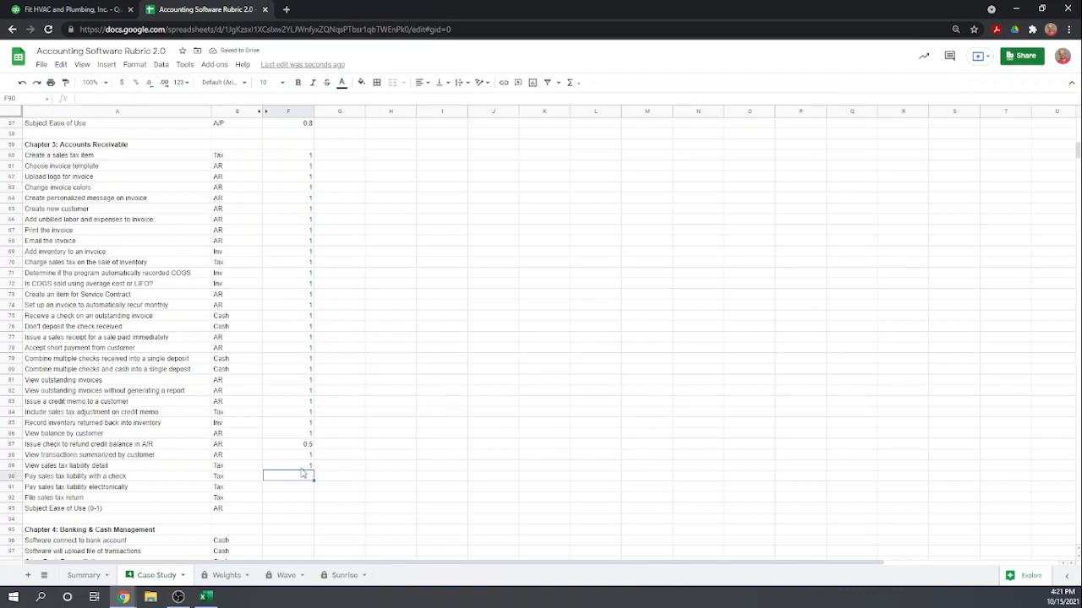
type("1")
key("Return")
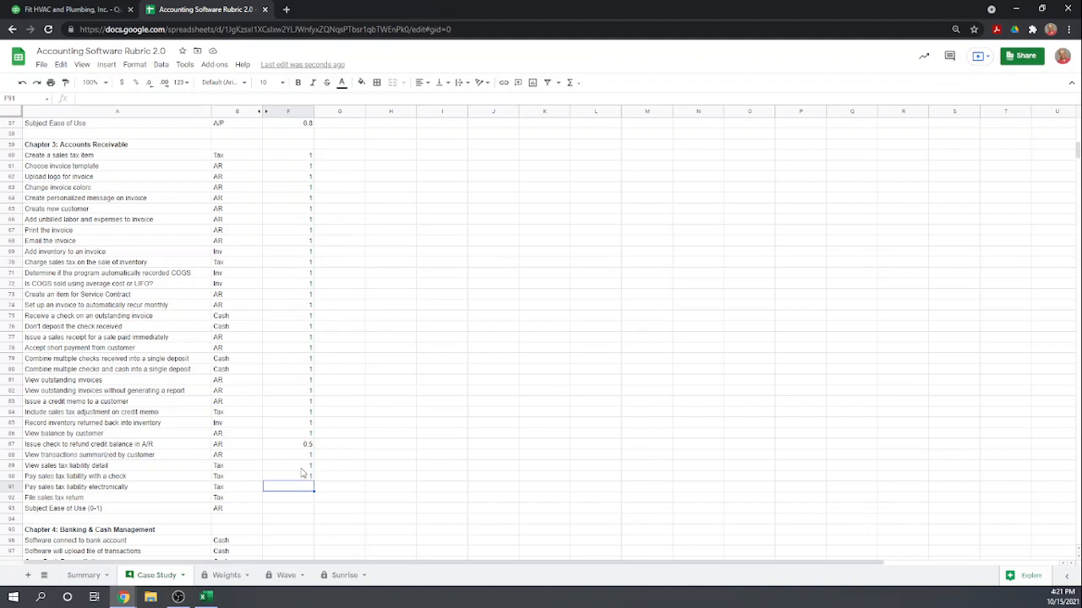
Step: Score 0 for paying sales tax electronically and for filing the sales tax return, and 0.9 for the Accounts Receivable chapter's Subject Ease of Use
type("0")
key("Return")
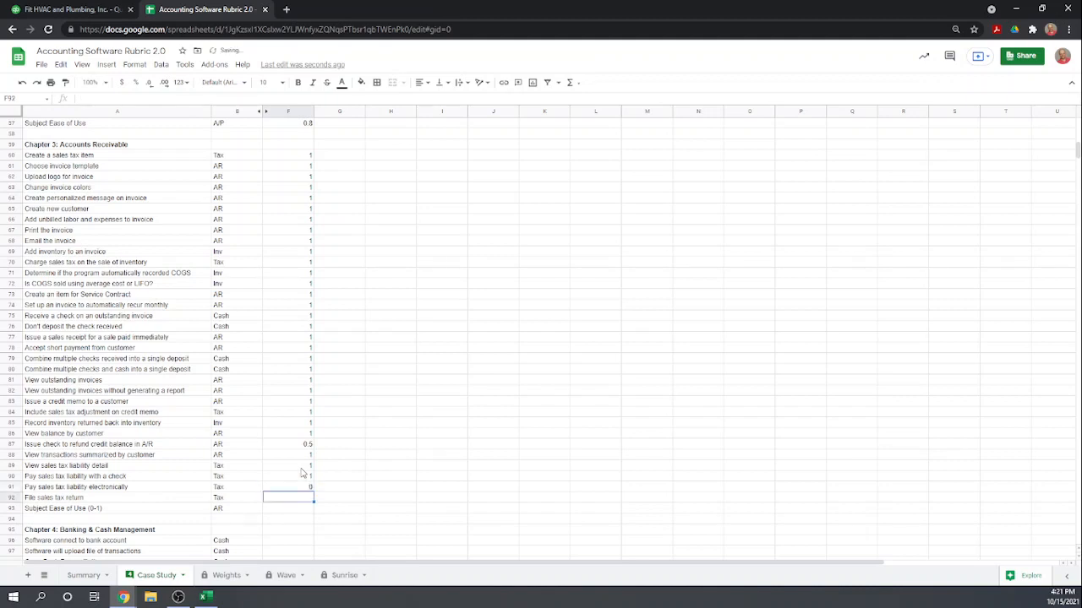
type("0")
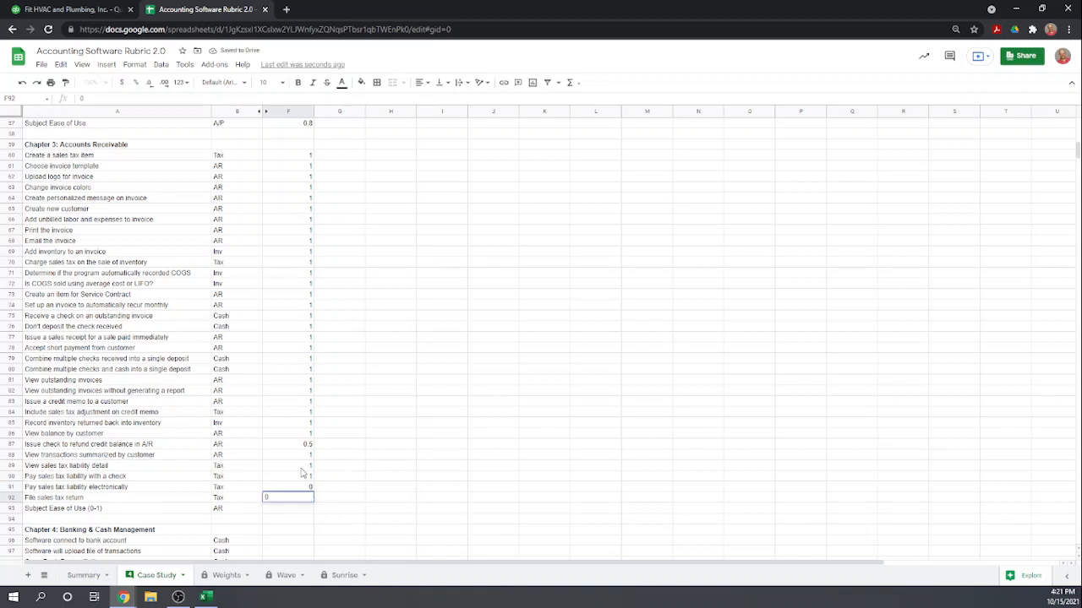
key("Return")
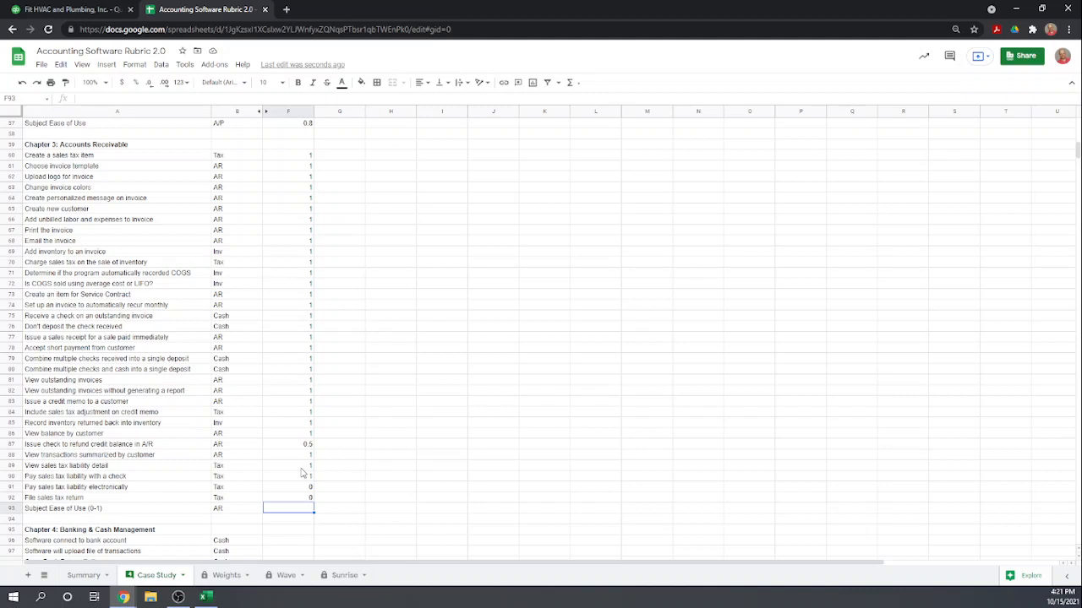
type("0.9")
key("Return")
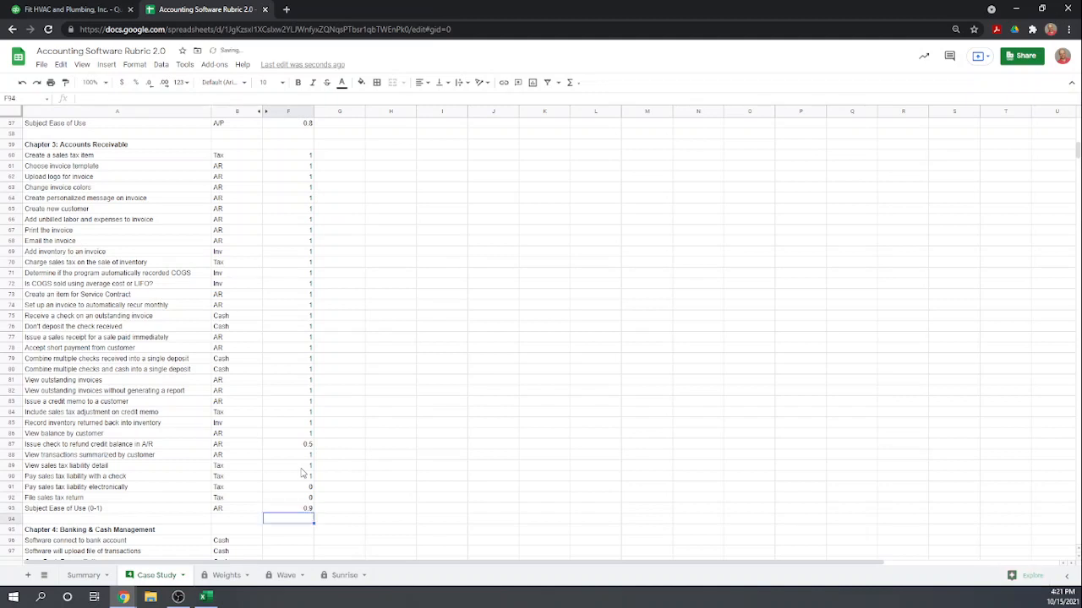